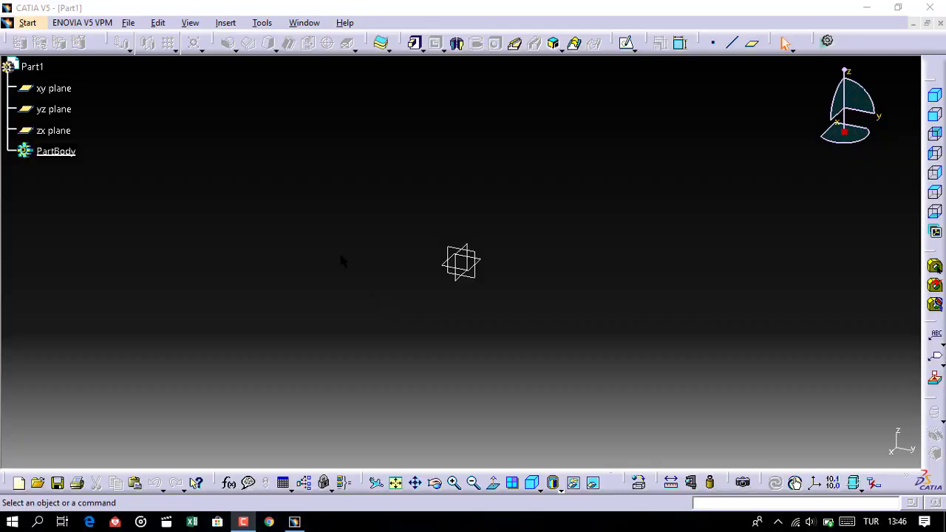
# Start a new sketch on the yz plane and choose the Centered Rectangle profile.
pyautogui.click(53, 109)
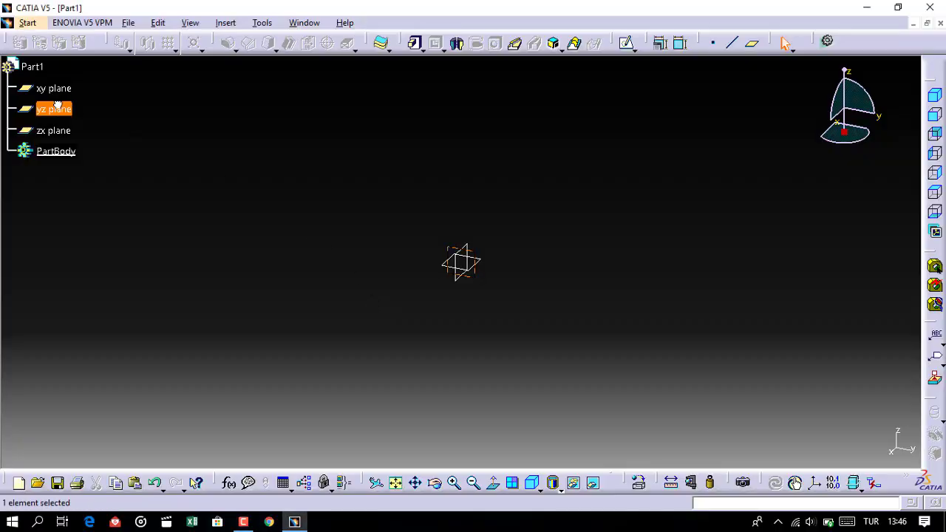
pyautogui.click(625, 44)
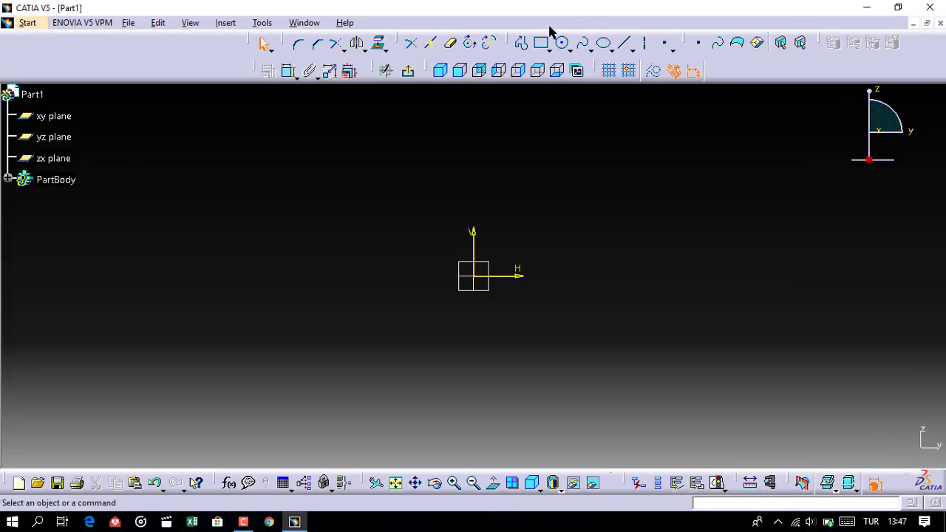
pyautogui.click(547, 49)
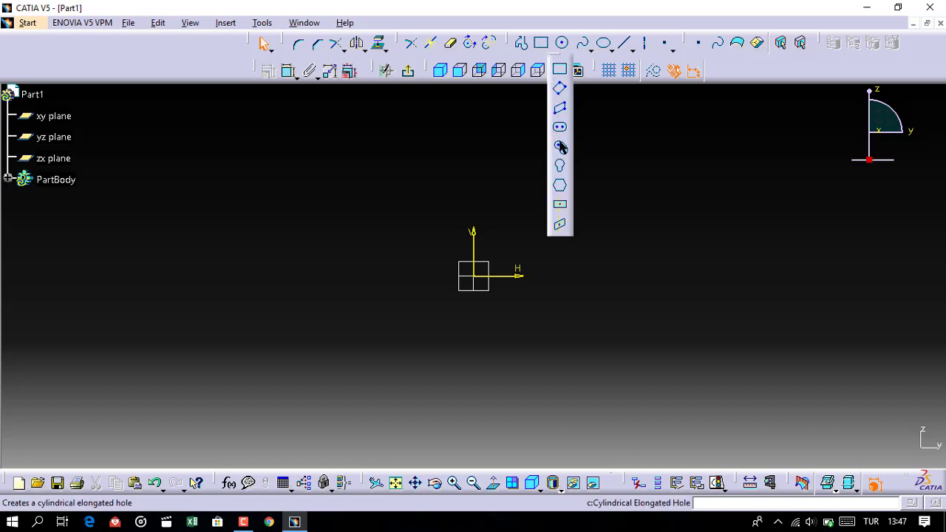
pyautogui.click(559, 204)
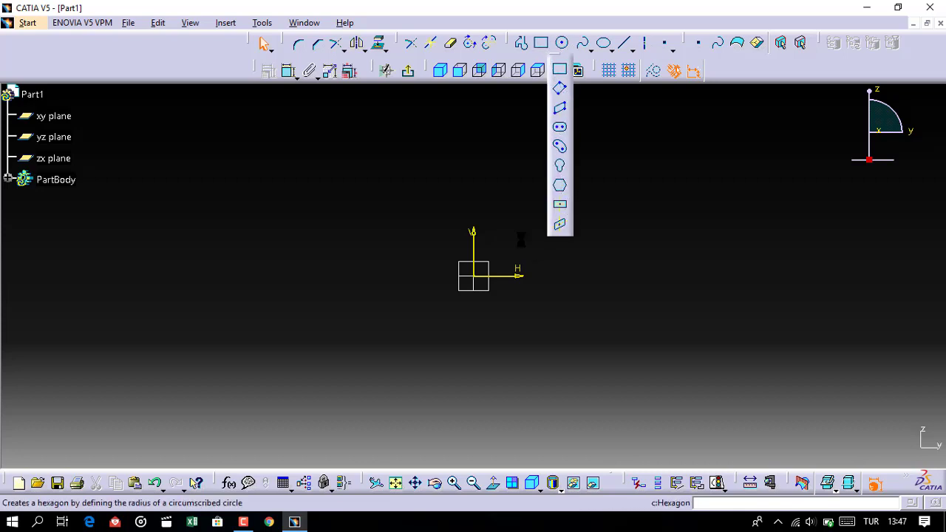
# Draw a 0.174 by 0.174 square centred on the sketch origin and zoom in on it.
pyautogui.click(478, 277)
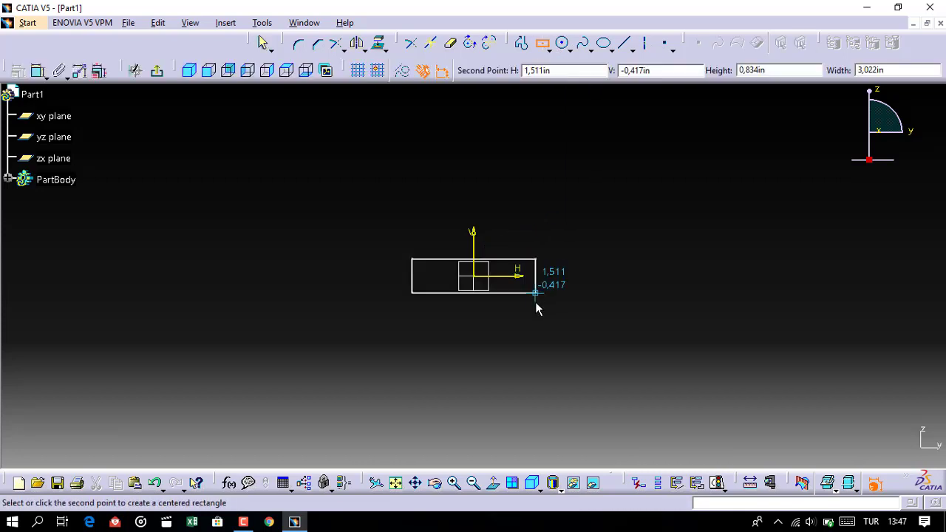
pyautogui.press('Tab')
pyautogui.press('Tab')
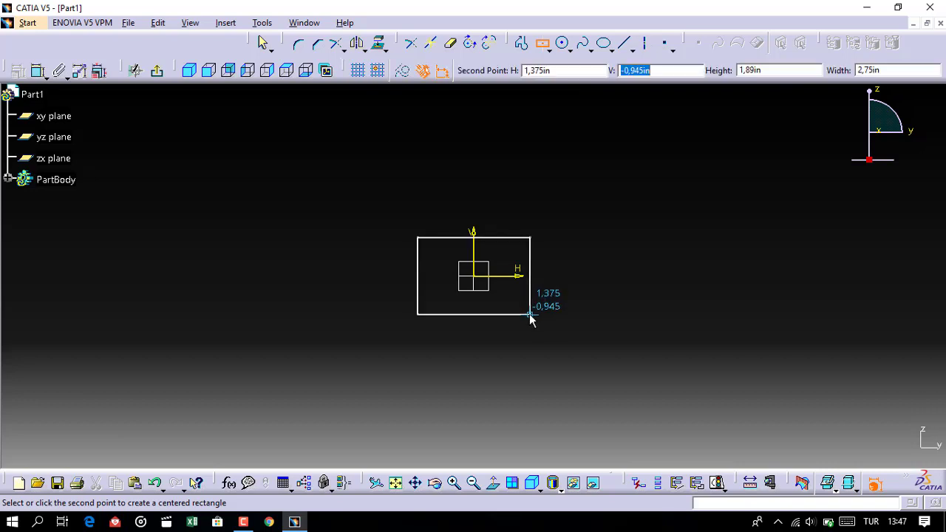
pyautogui.press('Tab')
pyautogui.press('Tab')
pyautogui.press('Tab')
pyautogui.press('Tab')
pyautogui.press('Tab')
pyautogui.press('Tab')
pyautogui.press('Tab')
pyautogui.write('0,174')
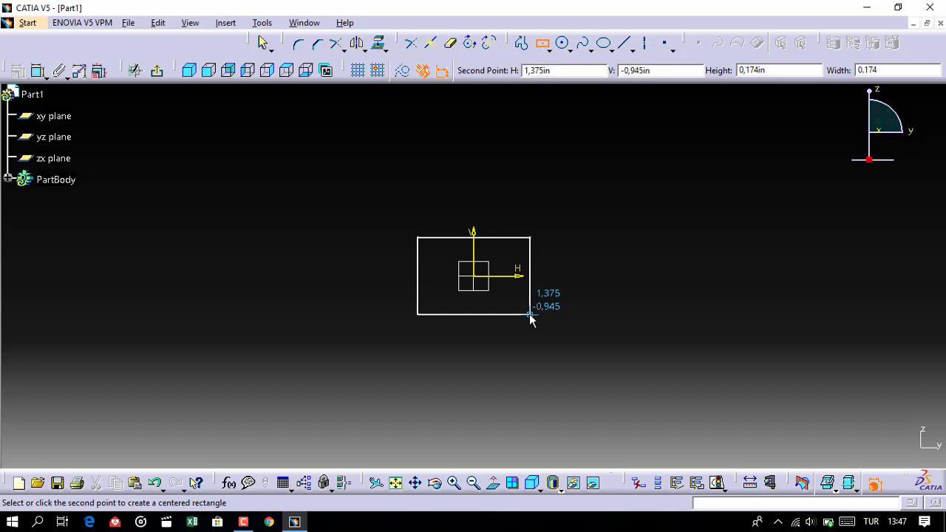
pyautogui.press('Return')
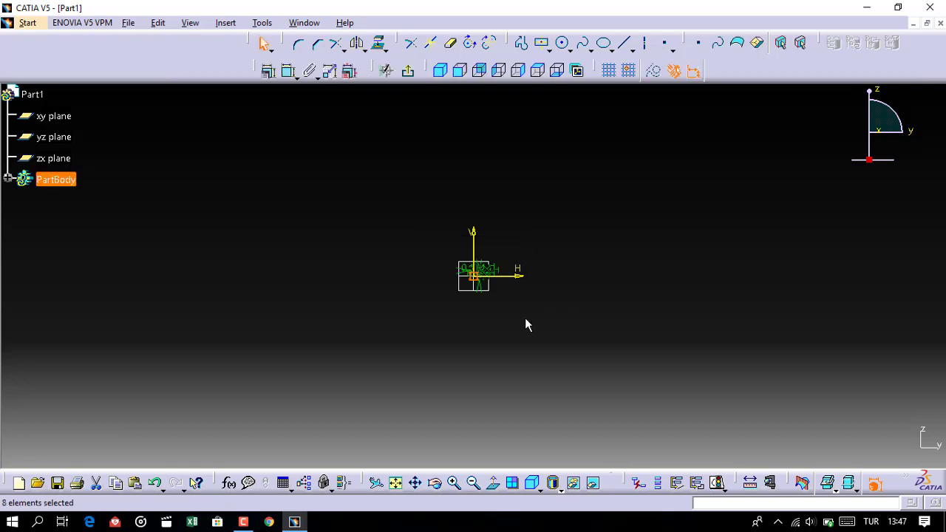
pyautogui.moveTo(494, 385); pyautogui.dragTo(483, 287, button='middle')
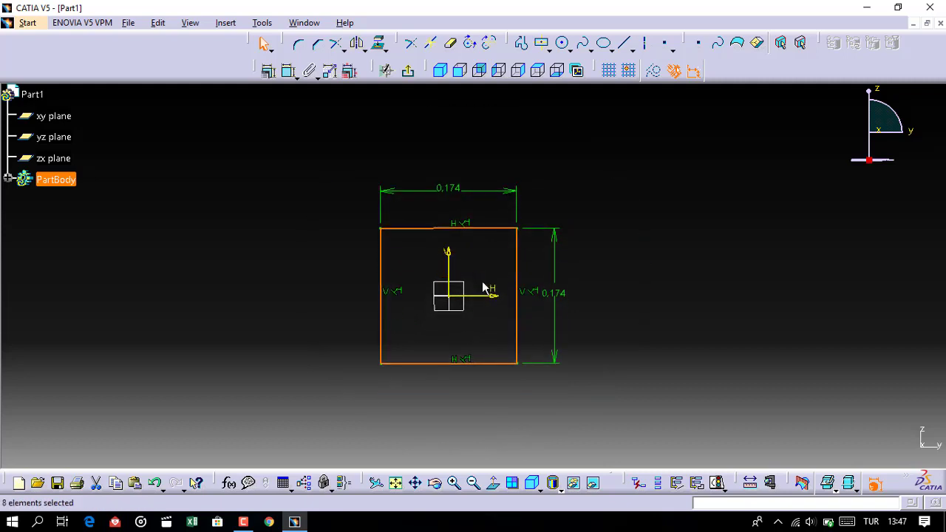
pyautogui.click(564, 252)
pyautogui.click(300, 46)
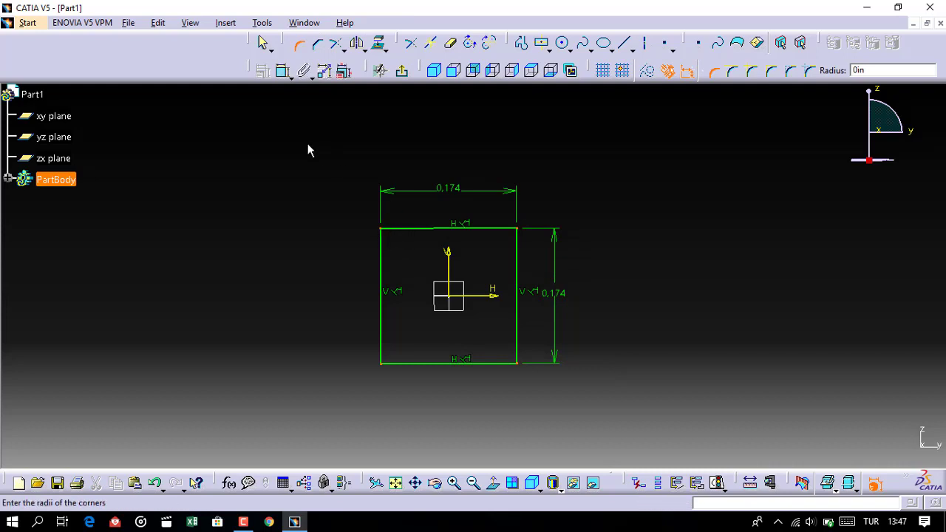
# Fillet the square's top-left and top-right corners with radius 0.055.
pyautogui.press('Escape')
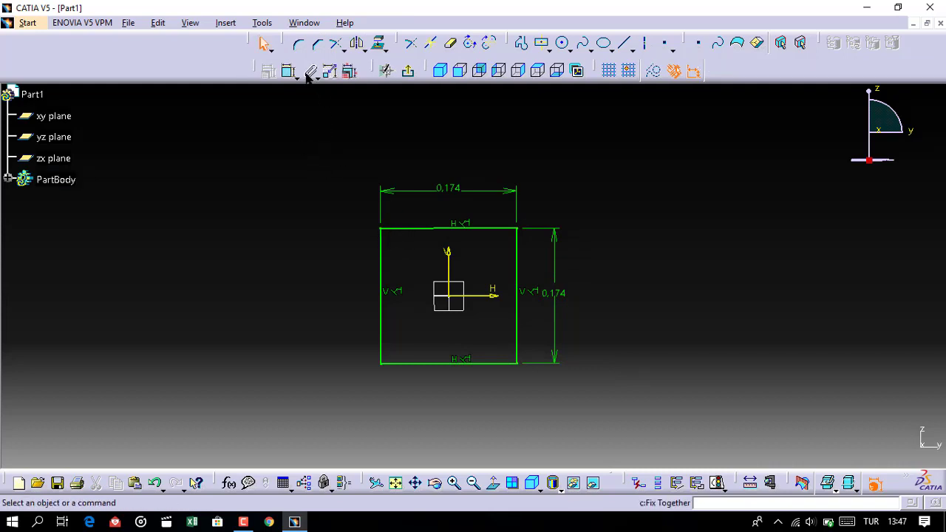
pyautogui.click(301, 47)
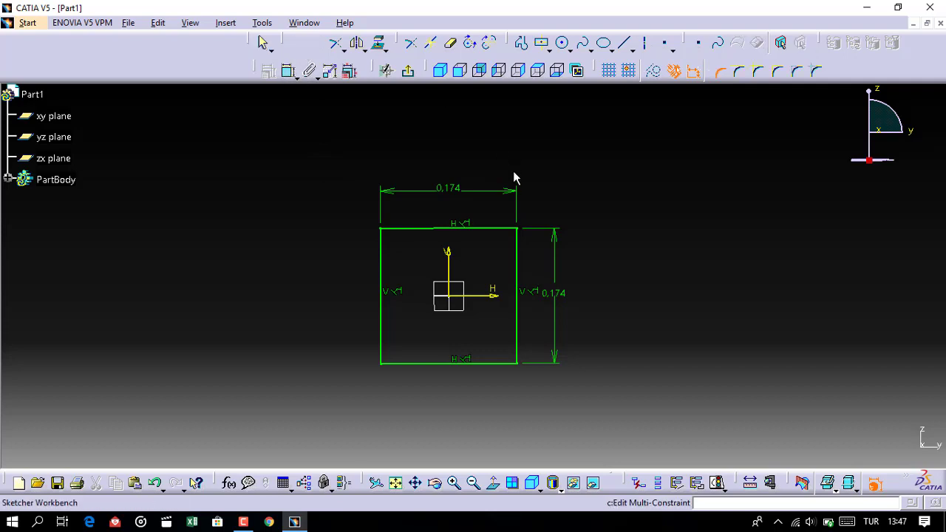
pyautogui.click(411, 228)
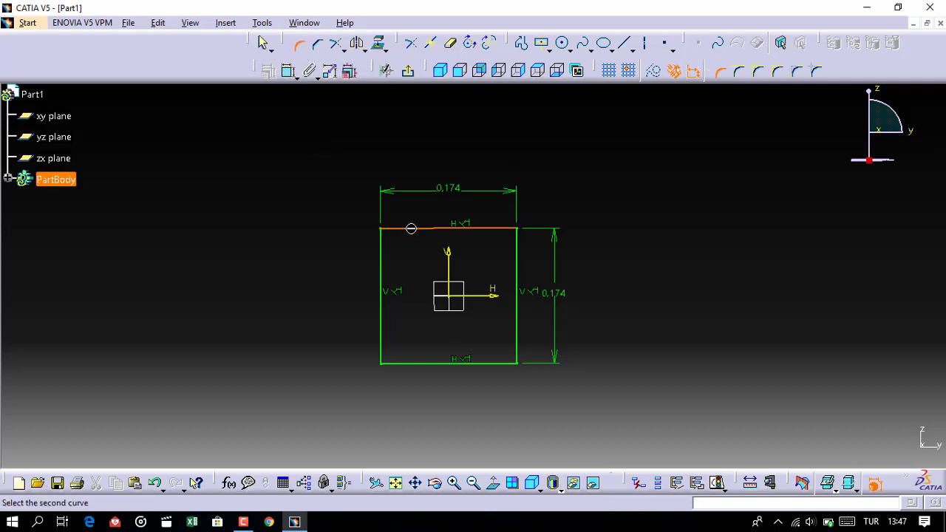
pyautogui.click(381, 253)
pyautogui.press('Escape')
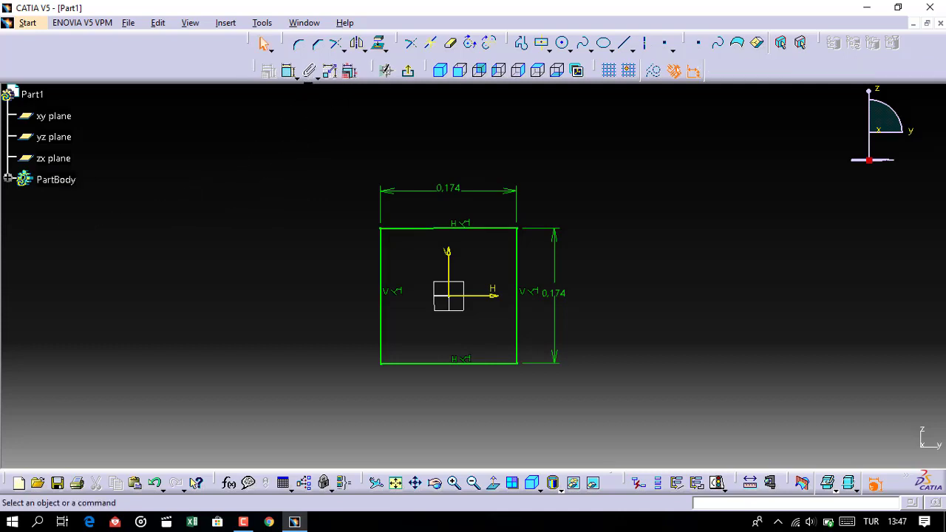
pyautogui.click(300, 45)
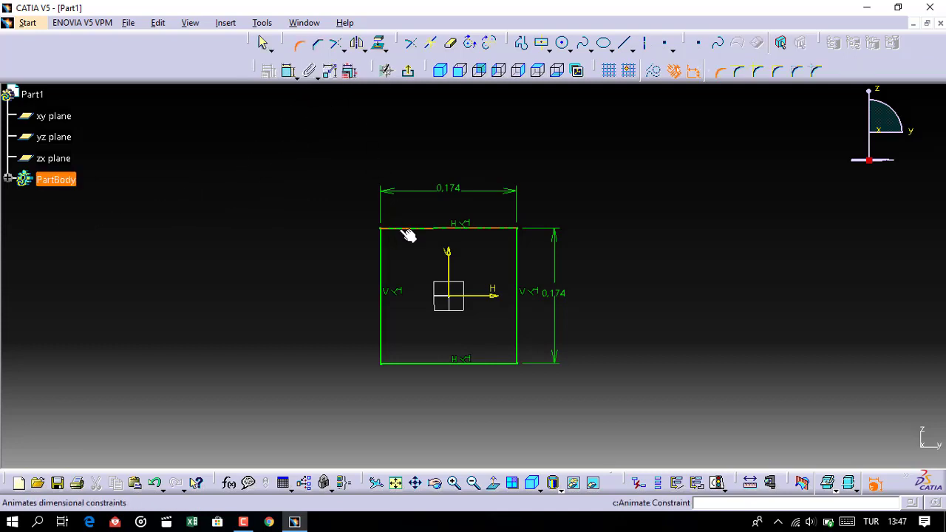
pyautogui.click(404, 229)
pyautogui.click(385, 252)
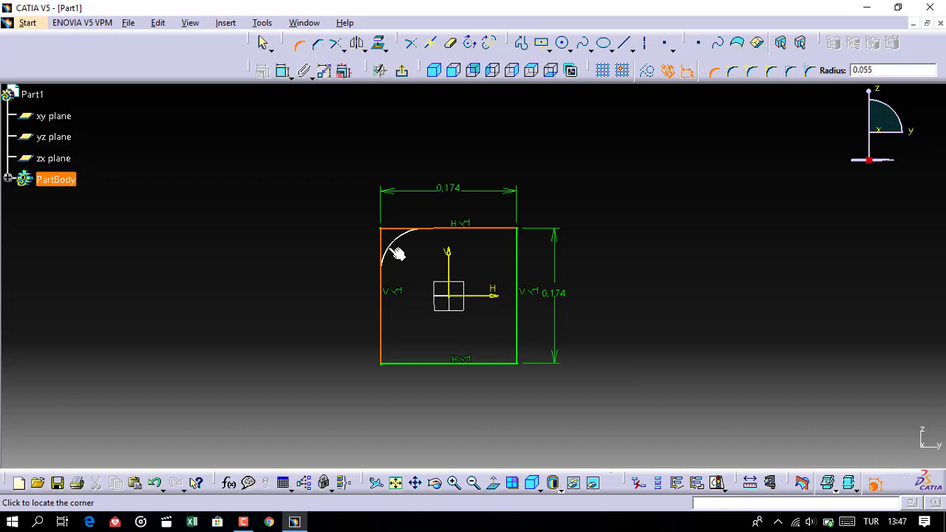
pyautogui.click(397, 253)
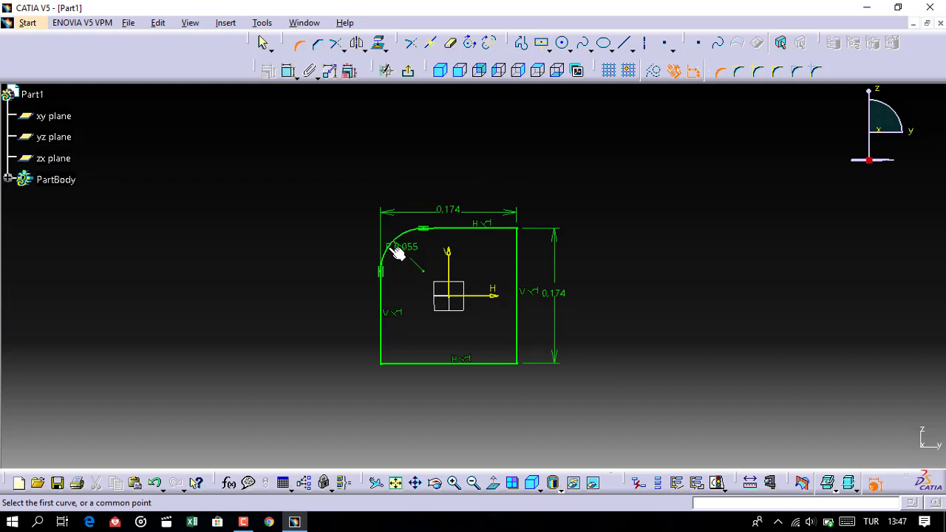
pyautogui.click(512, 229)
pyautogui.click(521, 251)
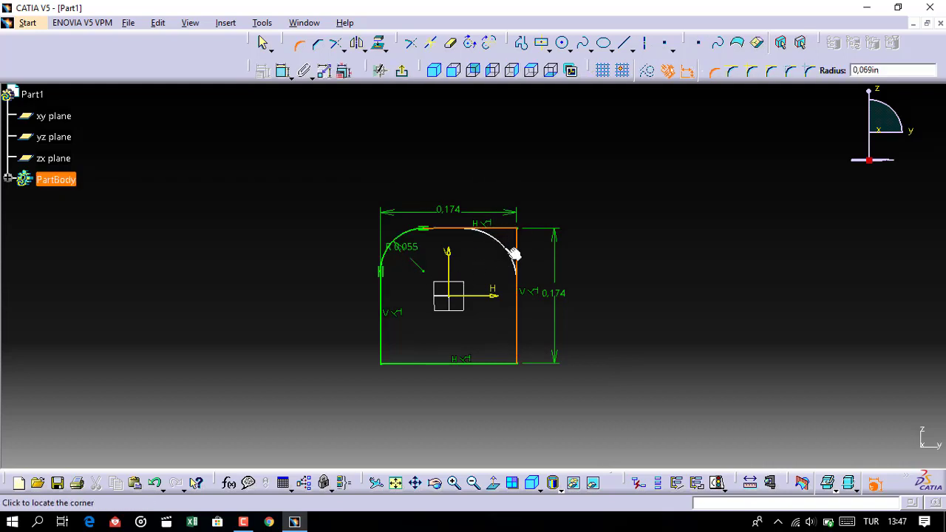
pyautogui.press('Tab')
pyautogui.press('Return')
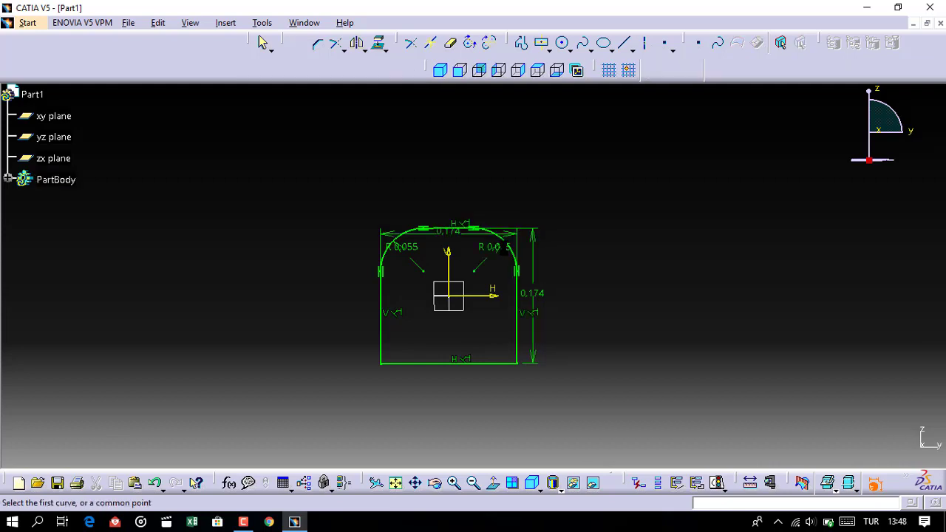
# Fillet the bottom-right and bottom-left corners with radius 0.055.
pyautogui.click(503, 362)
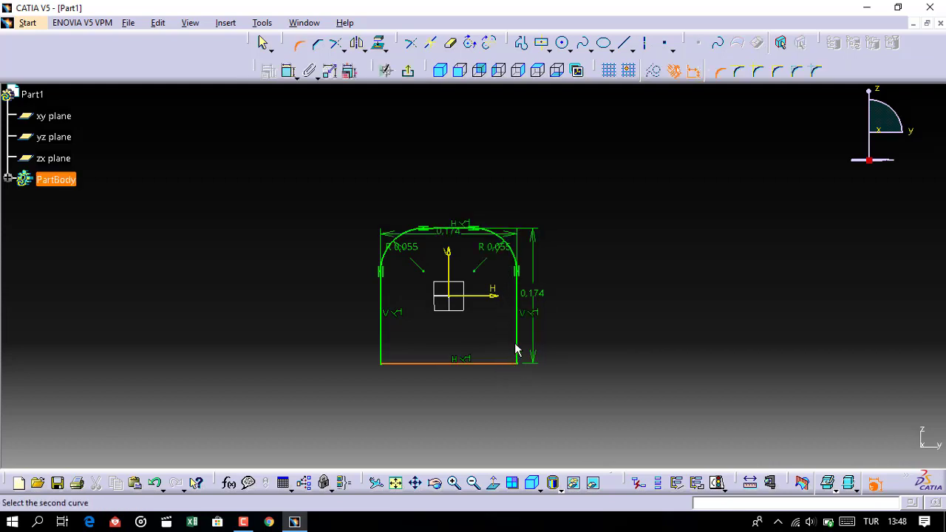
pyautogui.click(516, 350)
pyautogui.press('Tab')
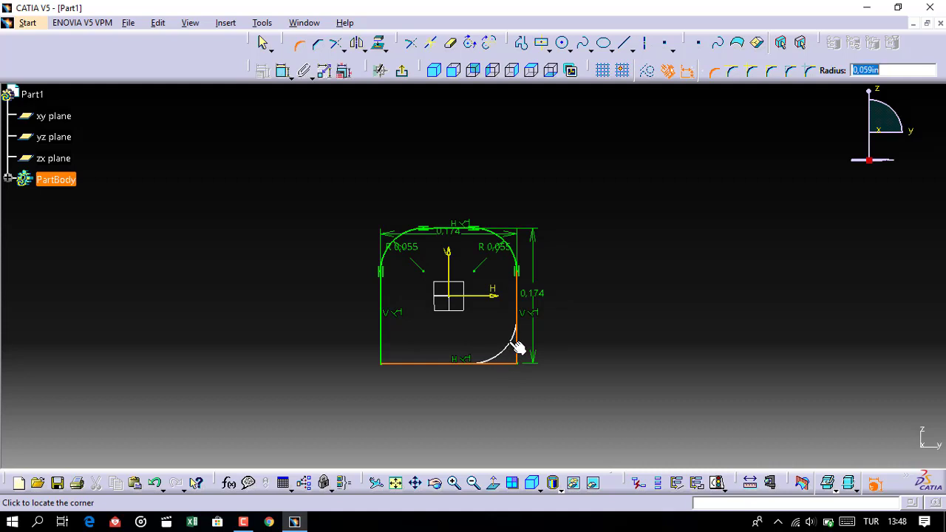
pyautogui.write('0.0')
pyautogui.press('Return')
pyautogui.click(411, 363)
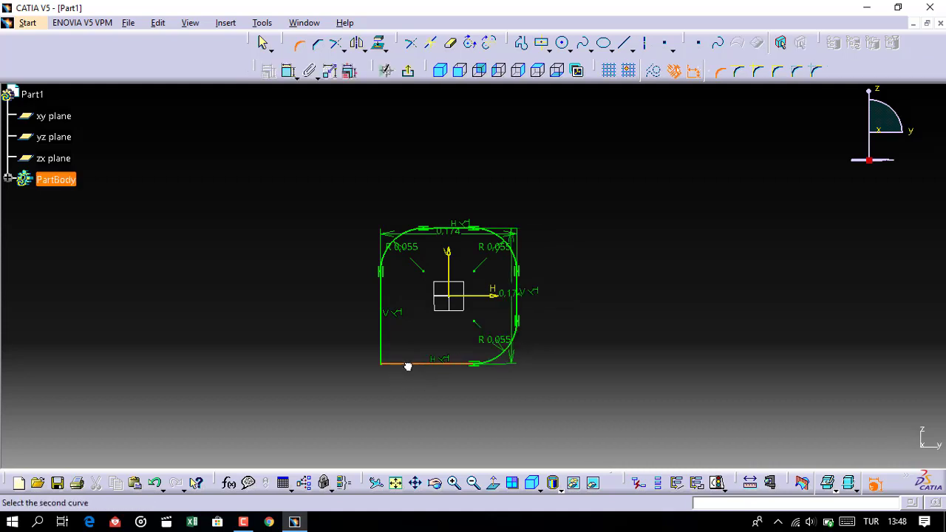
pyautogui.click(384, 356)
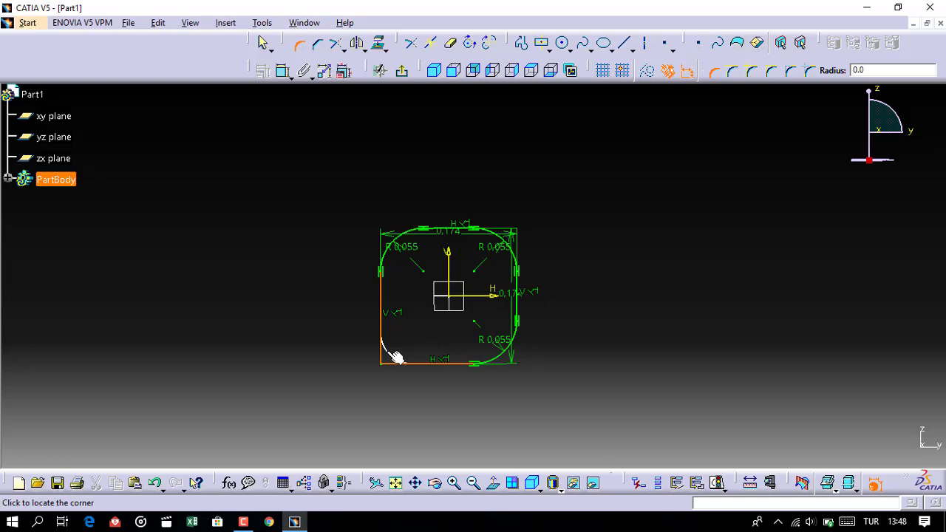
pyautogui.press('Return')
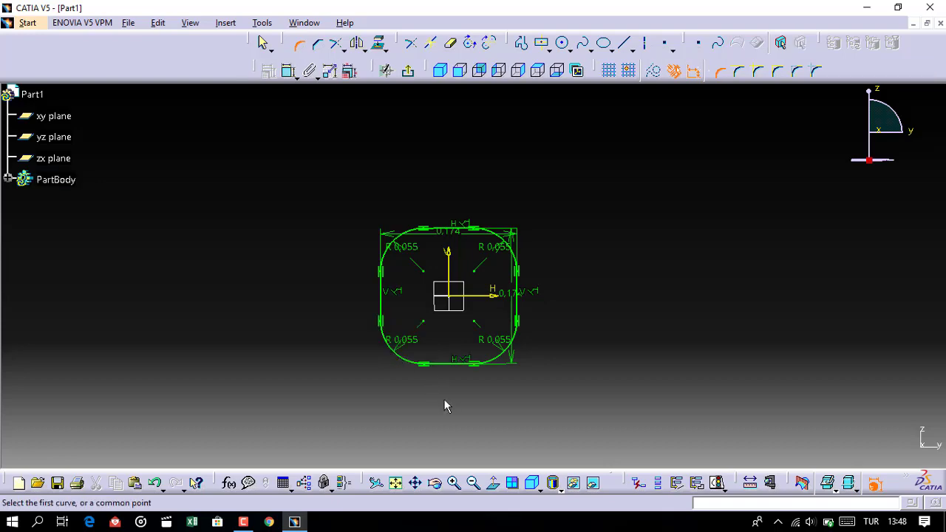
pyautogui.moveTo(443, 419)
pyautogui.mouseDown(button='middle')
pyautogui.moveTo(445, 339)
pyautogui.moveTo(445, 369)
pyautogui.mouseUp(button='middle')
pyautogui.moveTo(485, 306); pyautogui.dragTo(477, 330, button='middle')
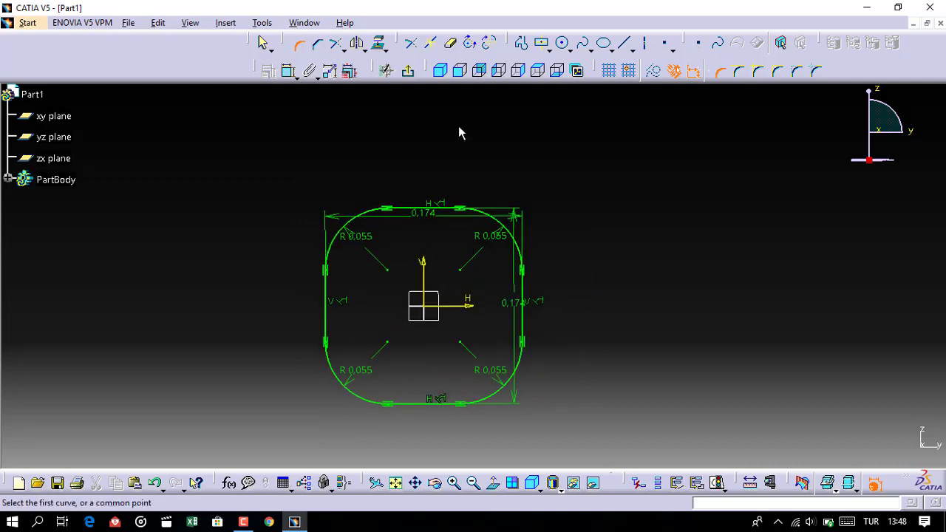
pyautogui.moveTo(560, 182); pyautogui.dragTo(543, 198, button='middle')
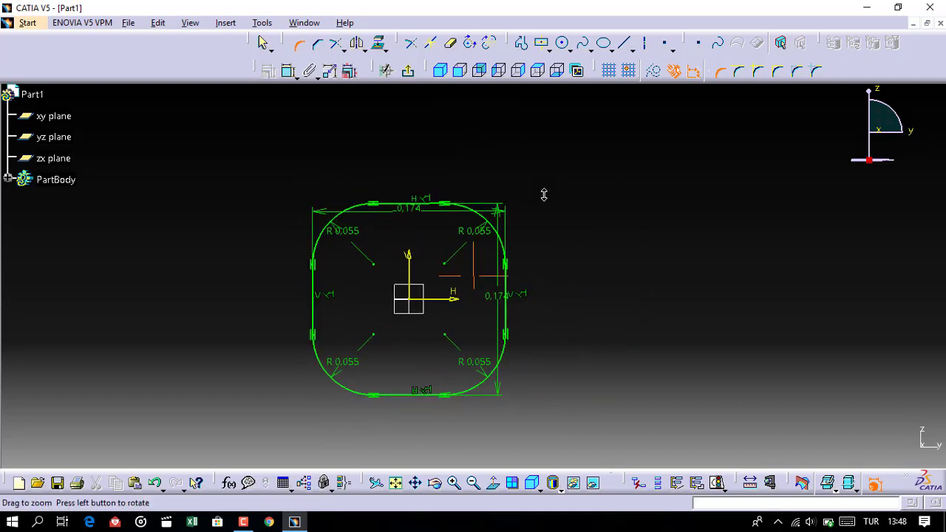
# Draw a vertical line right of the square and a long crossing horizontal line below it.
pyautogui.click(627, 44)
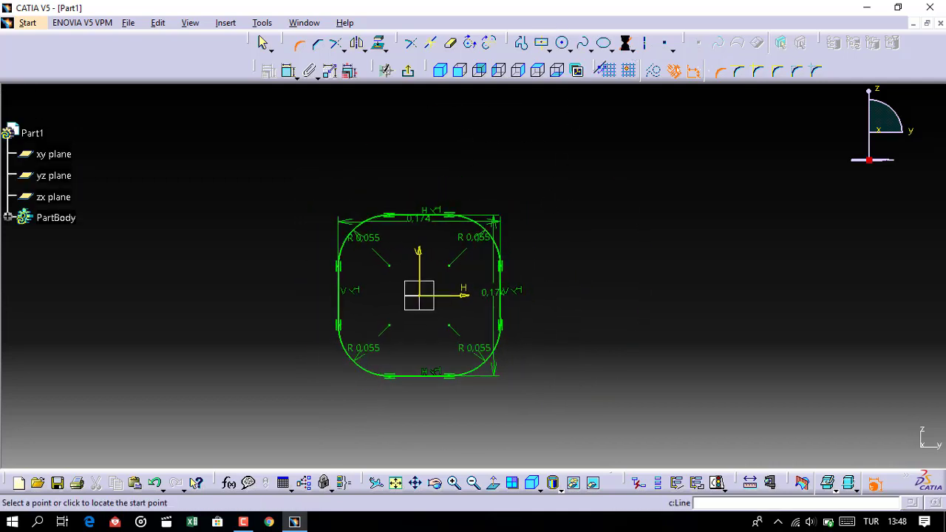
pyautogui.click(570, 419)
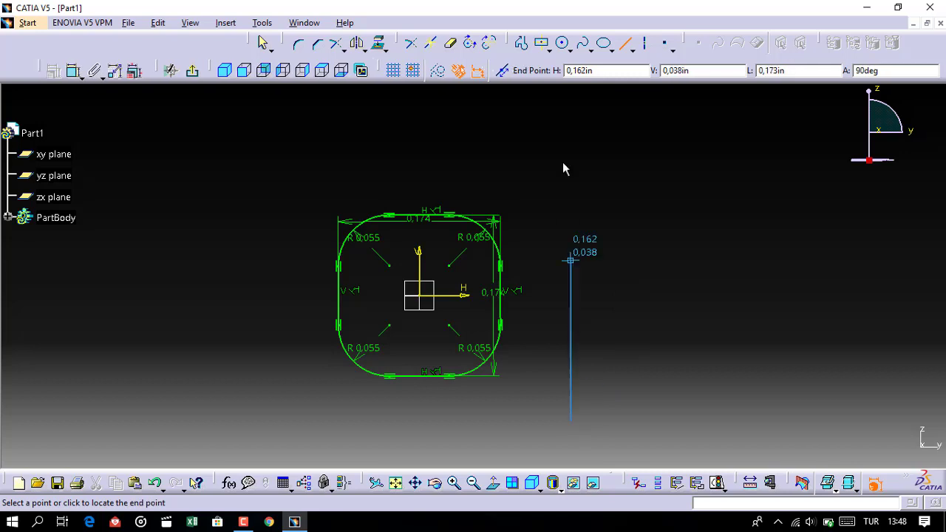
pyautogui.click(570, 111)
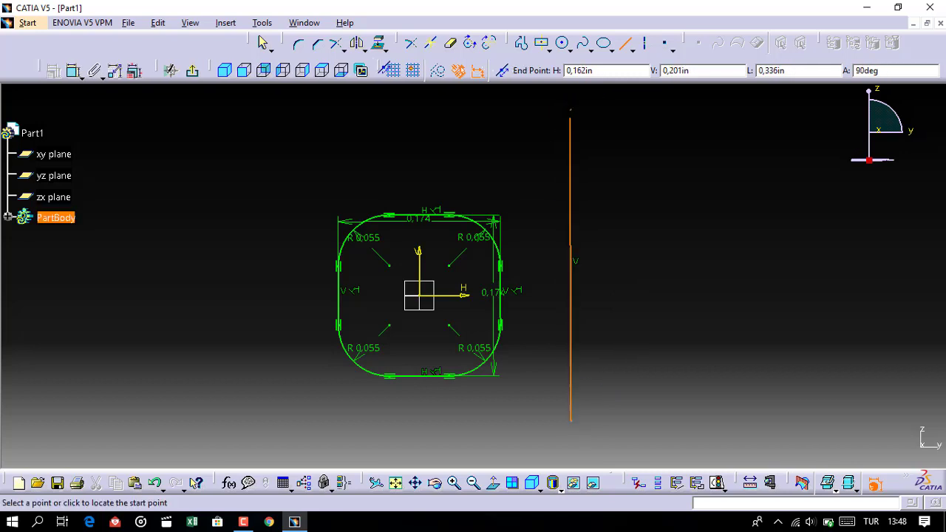
pyautogui.moveTo(512, 298); pyautogui.dragTo(523, 182, button='middle')
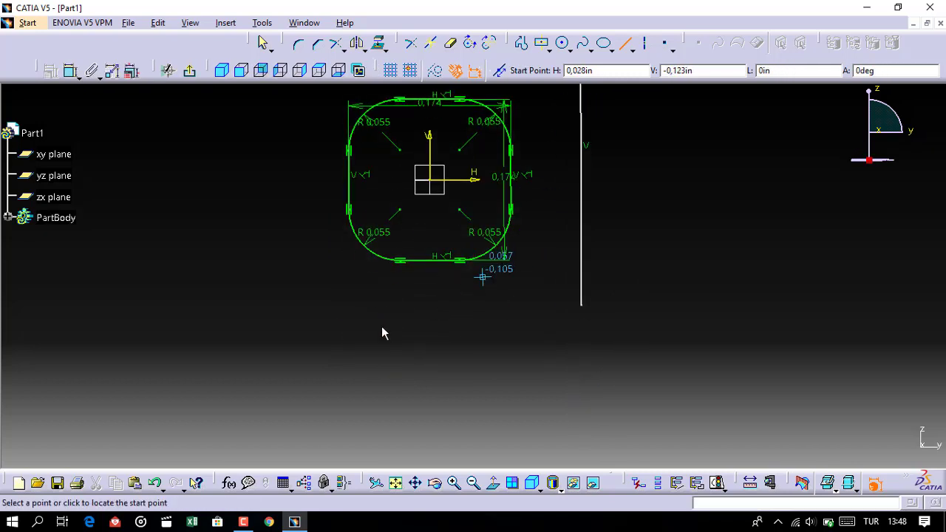
pyautogui.click(308, 293)
pyautogui.click(698, 294)
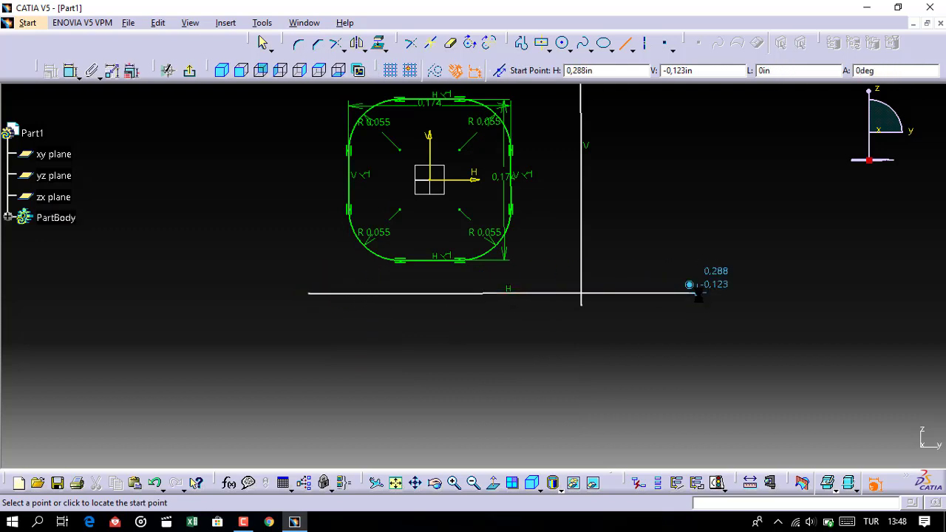
pyautogui.press('Escape')
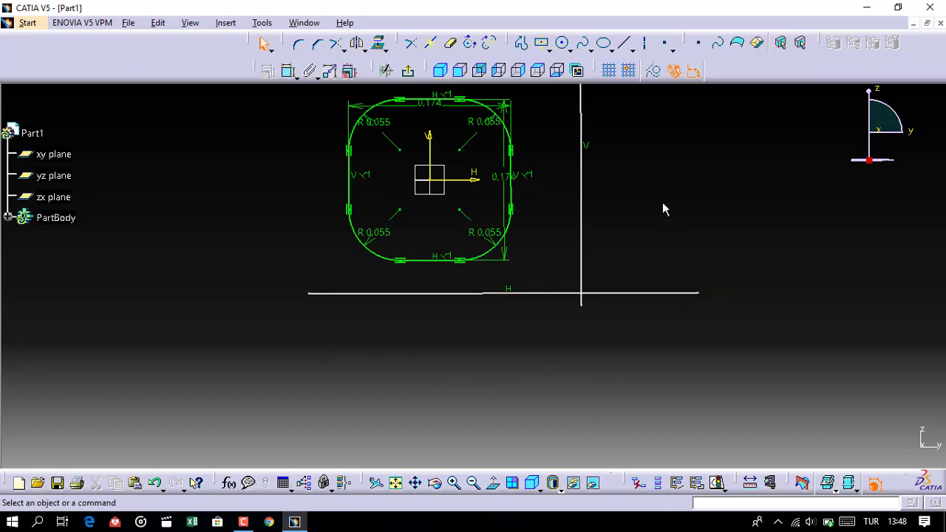
pyautogui.moveTo(662, 208); pyautogui.dragTo(523, 258, button='middle')
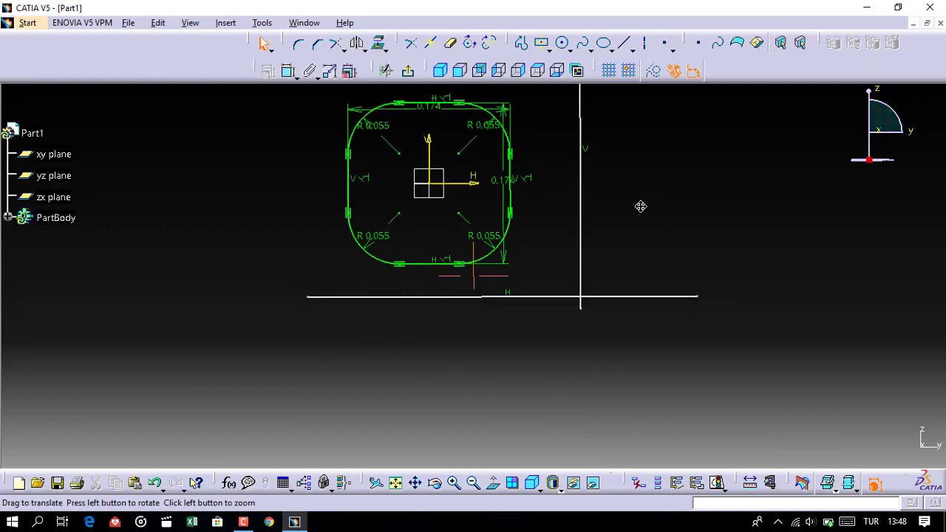
# Dimension the vertical line 0.04 from the square's right side.
pyautogui.click(288, 70)
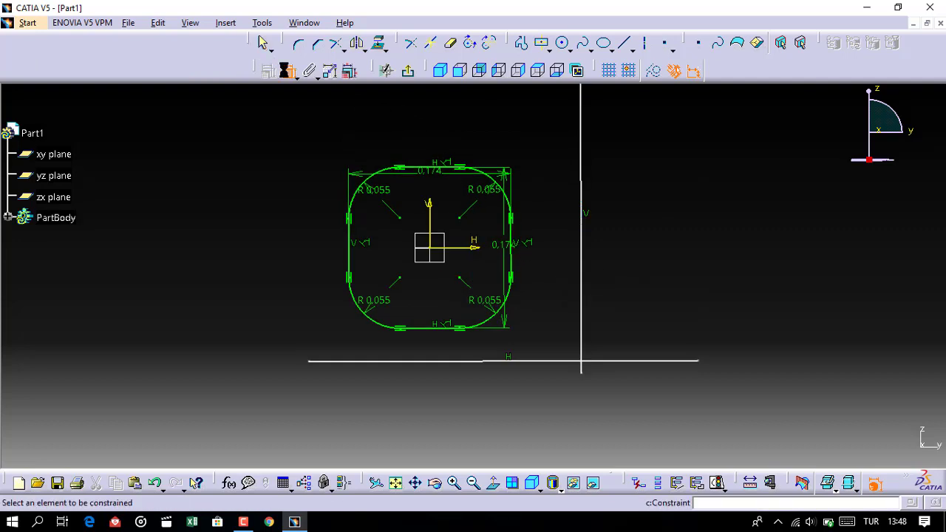
pyautogui.click(519, 260)
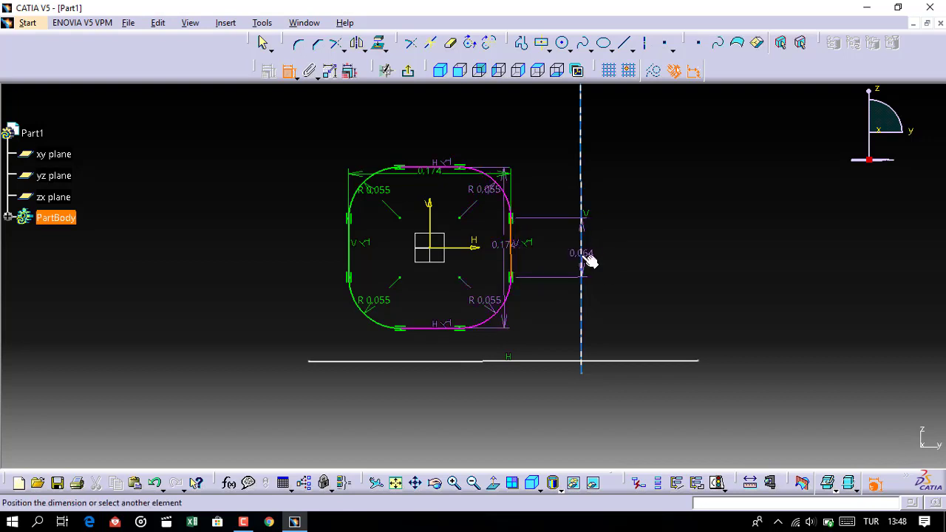
pyautogui.click(580, 259)
pyautogui.click(544, 413)
pyautogui.doubleClick(545, 412)
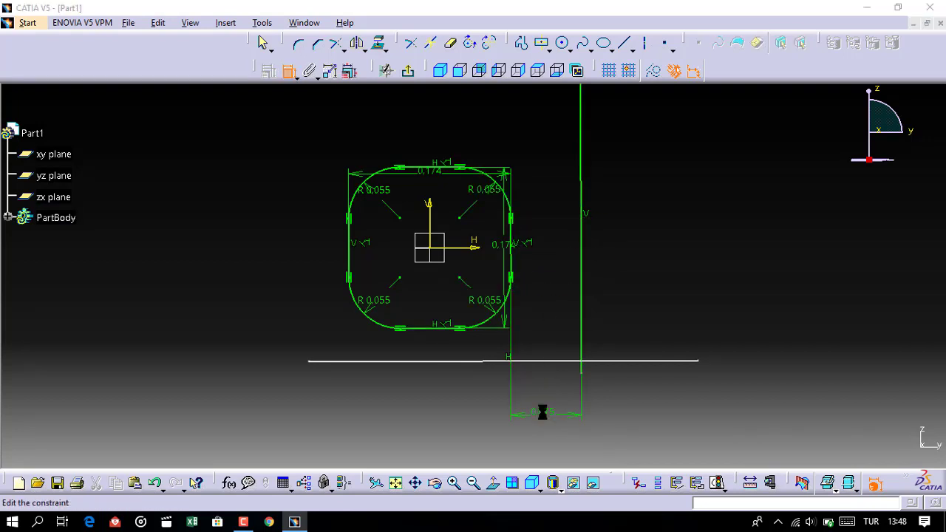
pyautogui.write('0.040')
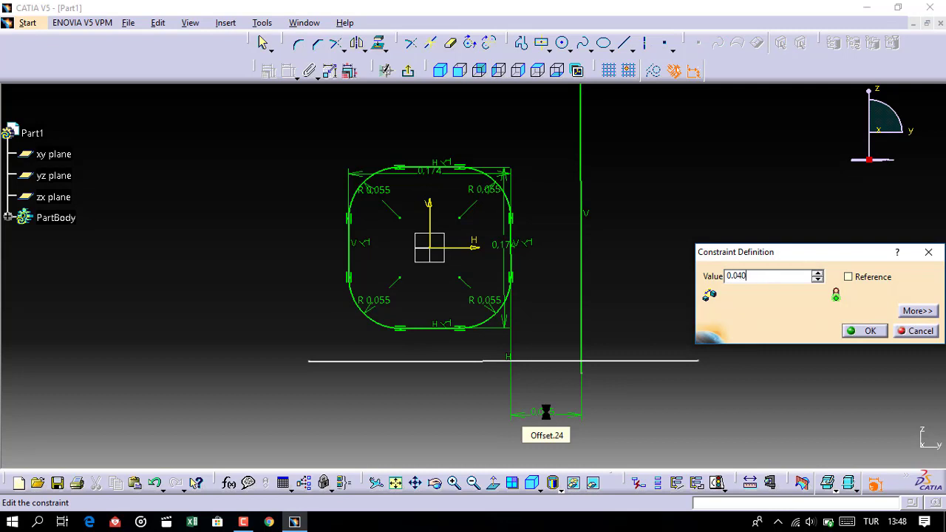
pyautogui.press('Return')
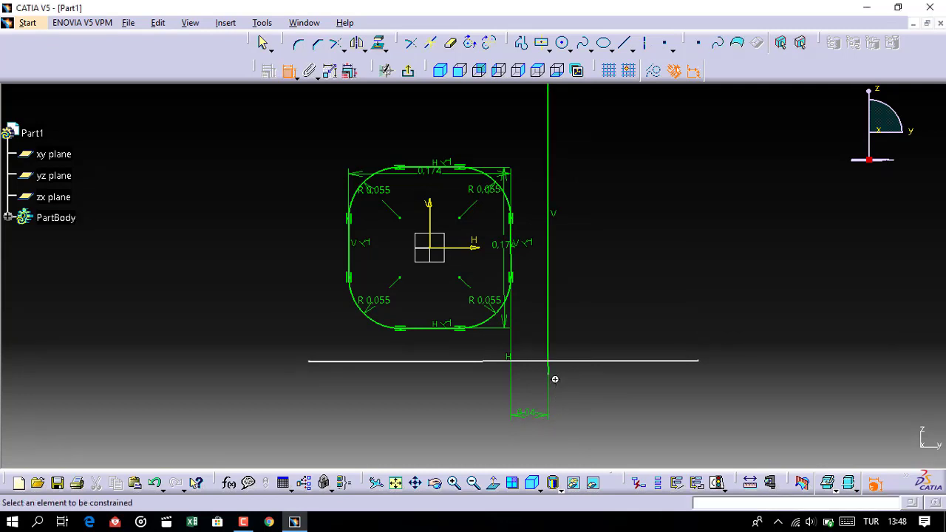
# Dimension the horizontal line 0.036 below the square's bottom edge.
pyautogui.click(445, 338)
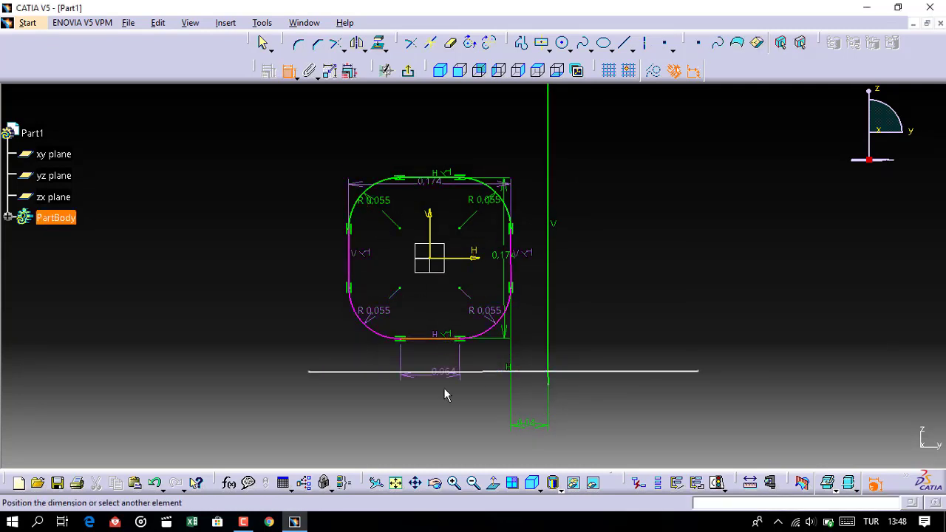
pyautogui.click(449, 371)
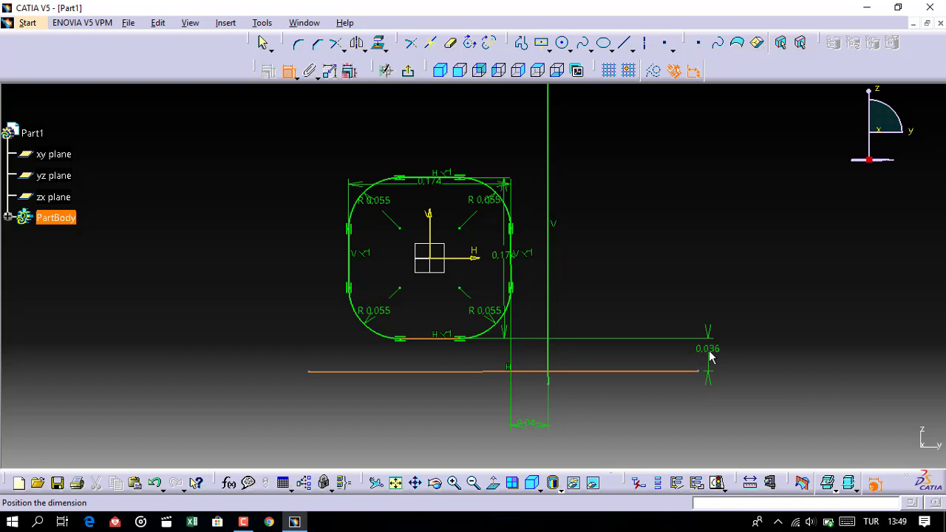
pyautogui.click(709, 357)
pyautogui.doubleClick(709, 351)
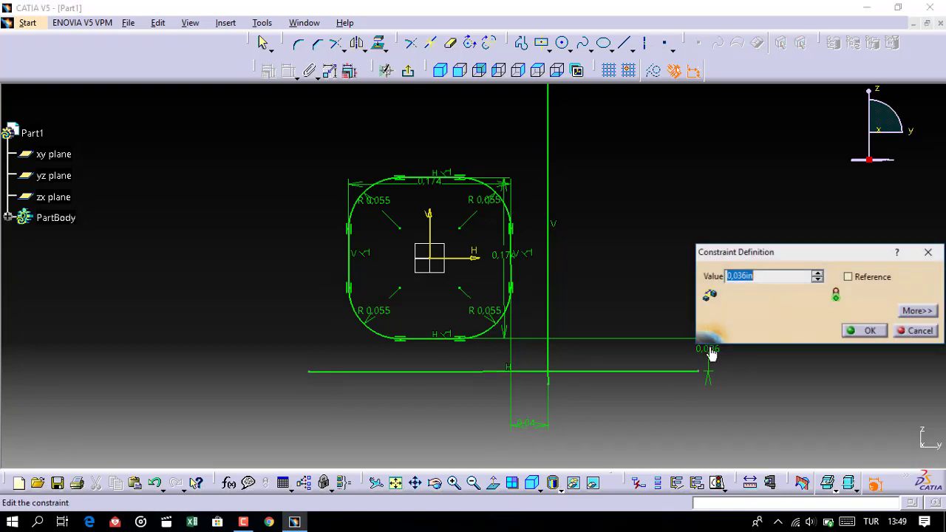
pyautogui.write('0')
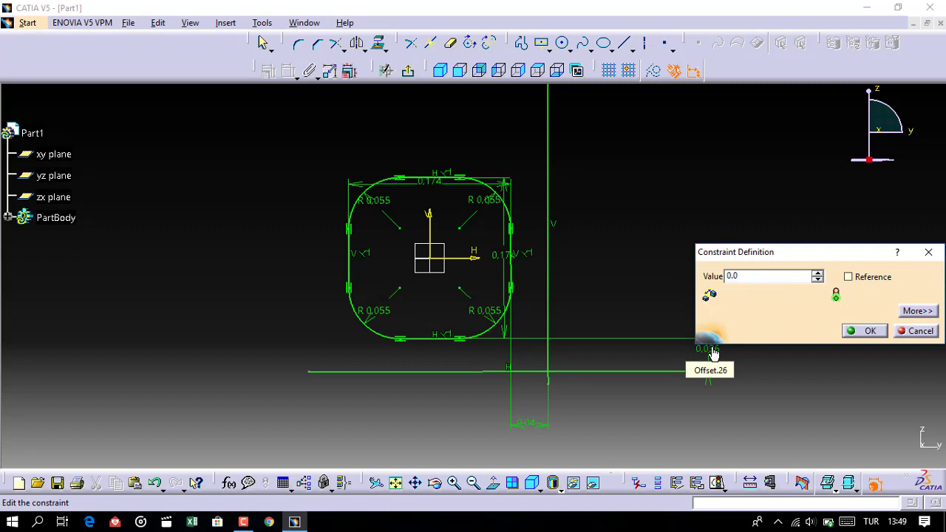
pyautogui.press('Return')
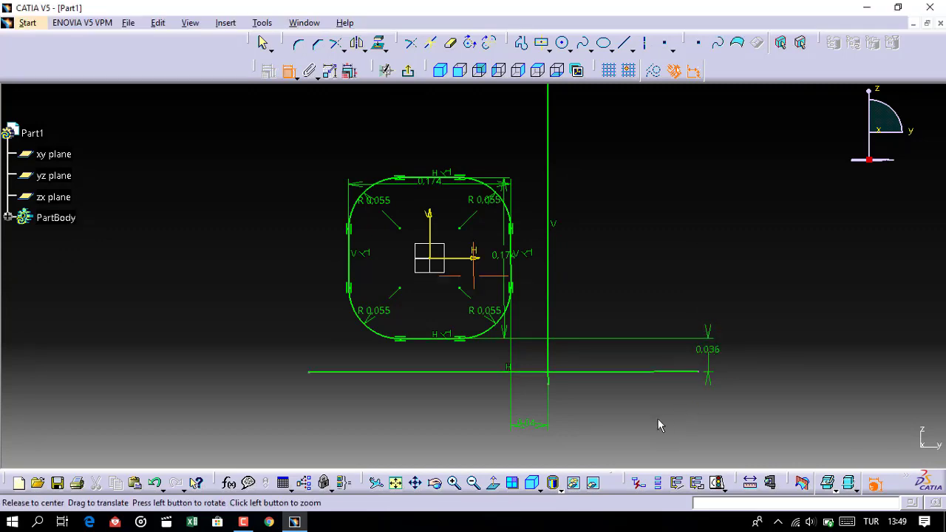
# Flip to the opposite-side normal view and zoom out so all construction lines fit.
pyautogui.moveTo(658, 418)
pyautogui.mouseDown(button='middle')
pyautogui.moveTo(619, 282)
pyautogui.moveTo(635, 329)
pyautogui.moveTo(642, 280)
pyautogui.mouseUp(button='middle')
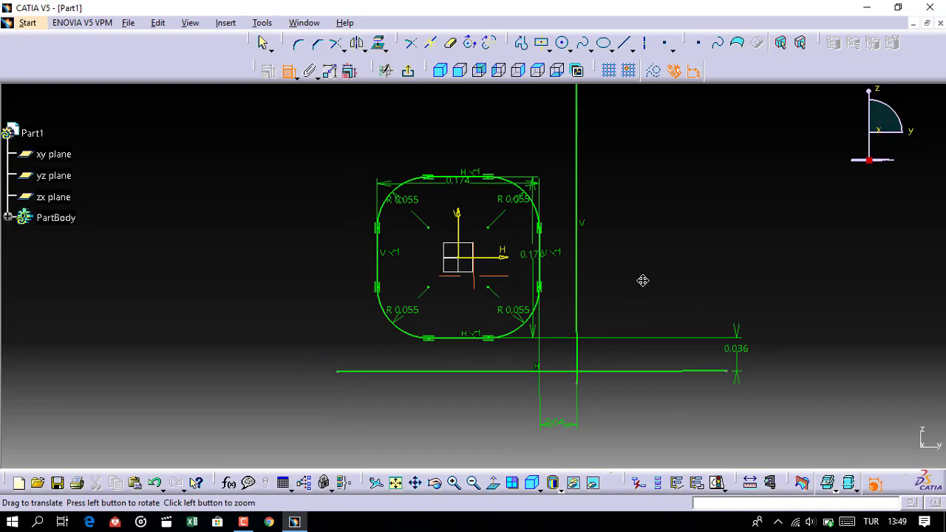
pyautogui.moveTo(642, 280); pyautogui.dragTo(655, 298, button='middle')
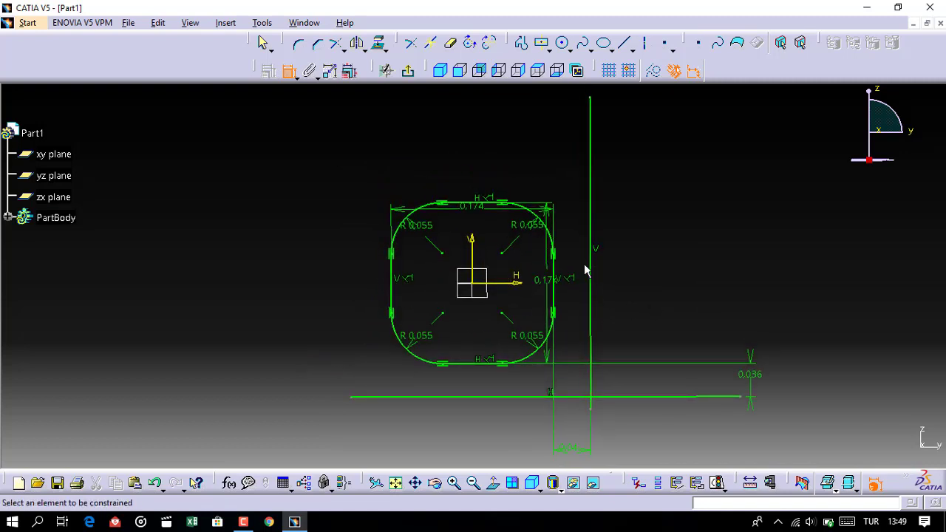
pyautogui.moveTo(591, 270)
pyautogui.mouseDown(button='middle')
pyautogui.moveTo(589, 248)
pyautogui.moveTo(576, 250)
pyautogui.moveTo(594, 278)
pyautogui.mouseUp(button='middle')
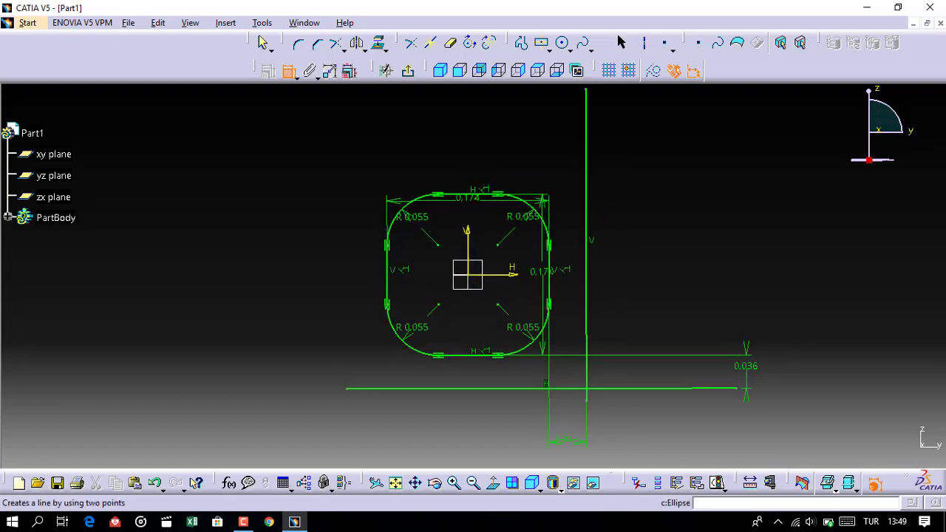
pyautogui.click(493, 484)
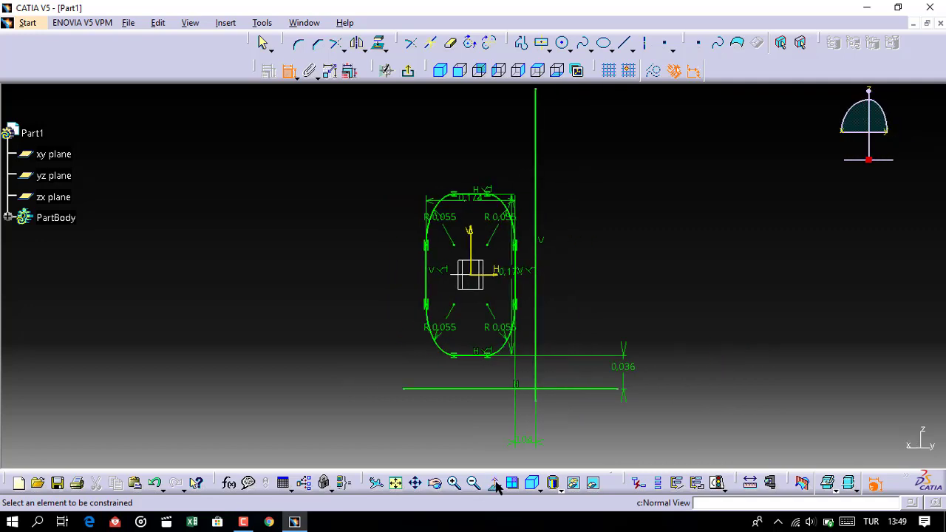
pyautogui.moveTo(539, 376); pyautogui.dragTo(513, 395, button='middle')
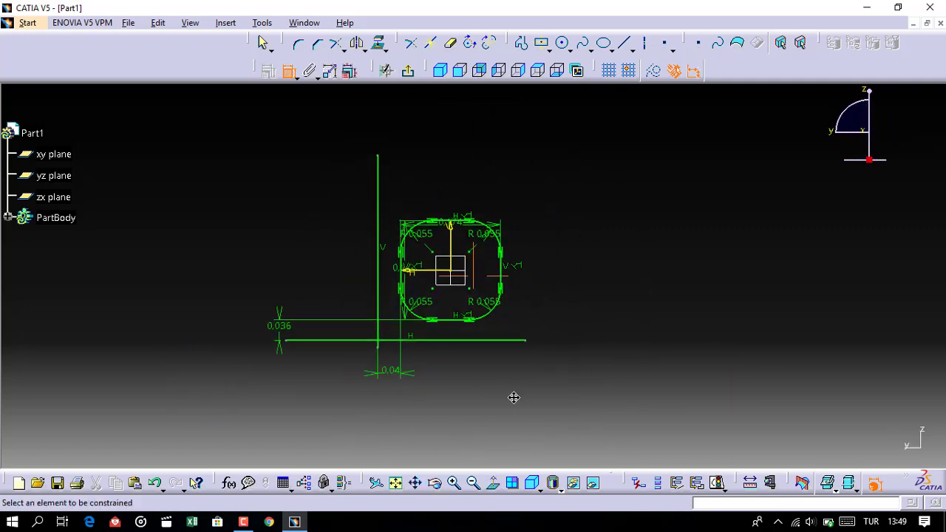
# Draw two tall vertical lines right of the rounded square, discarding a first attempt.
pyautogui.click(627, 44)
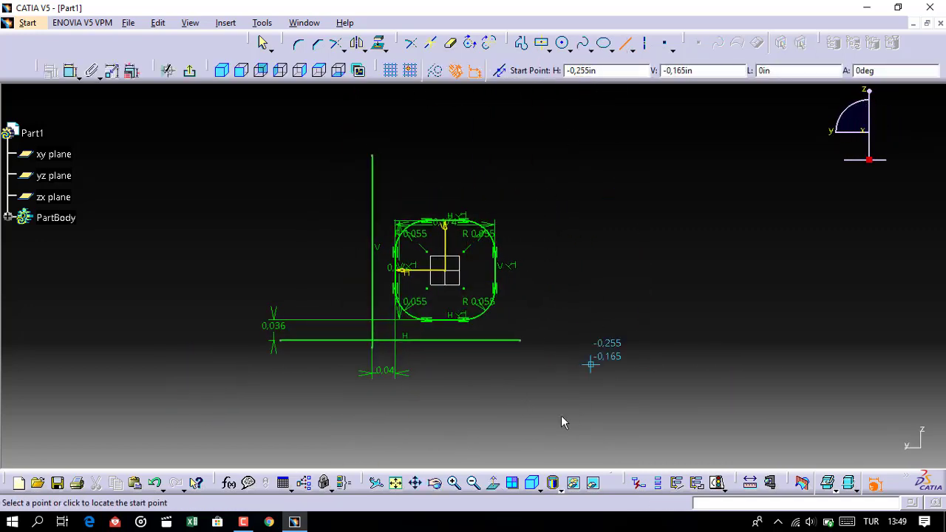
pyautogui.click(517, 438)
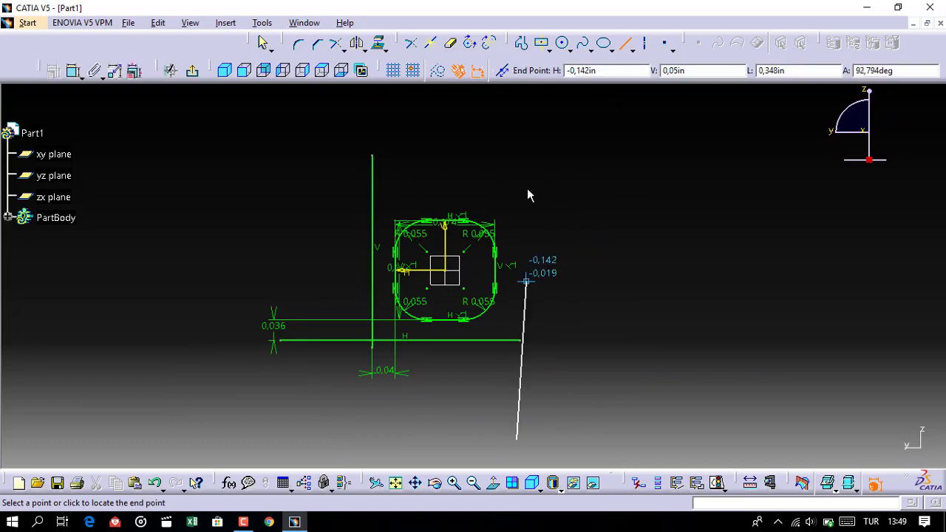
pyautogui.click(516, 129)
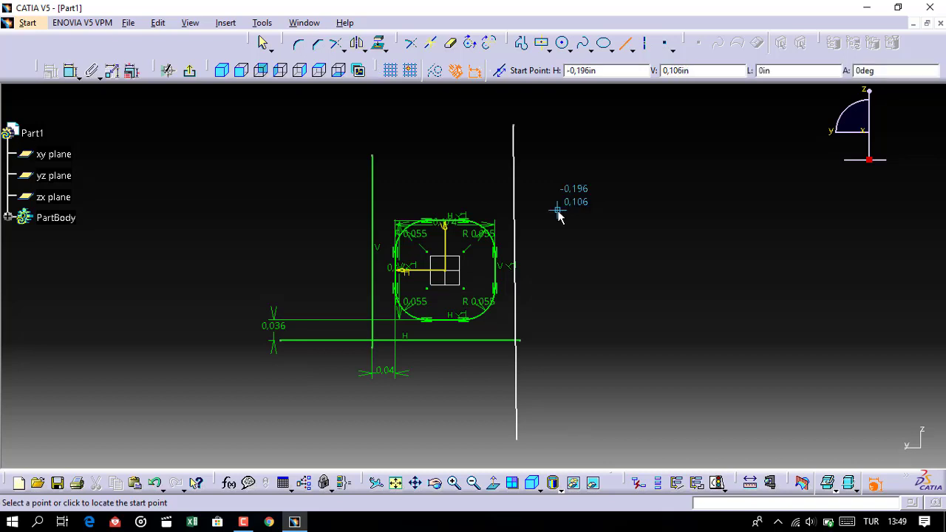
pyautogui.press('Escape')
pyautogui.hotkey('ctrl', 'z')
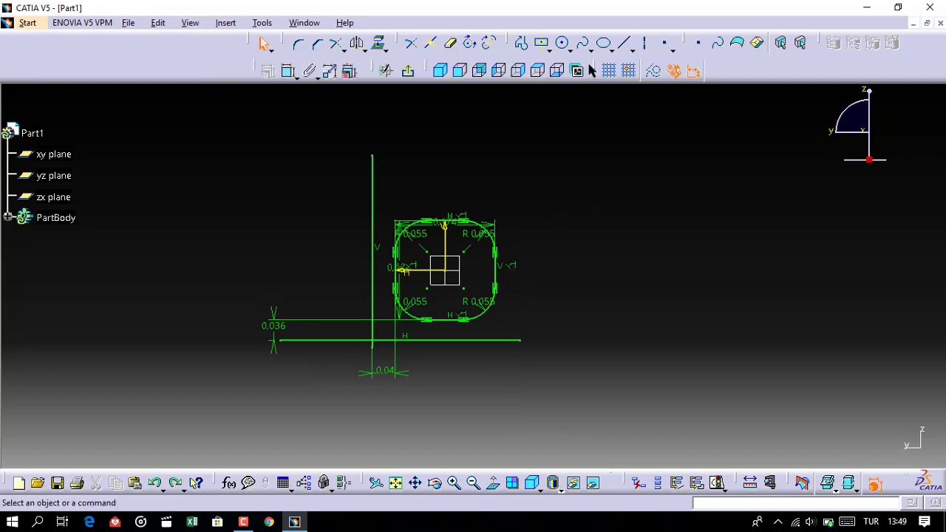
pyautogui.click(626, 44)
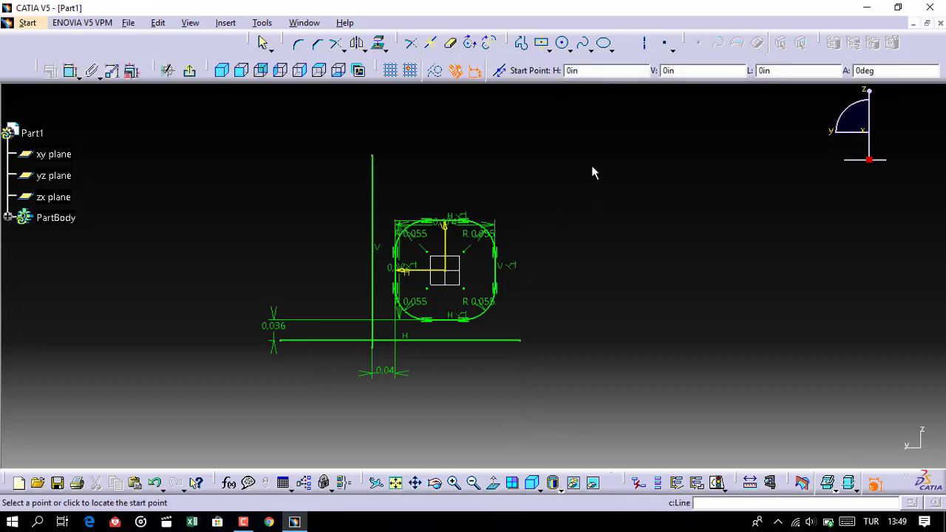
pyautogui.click(507, 403)
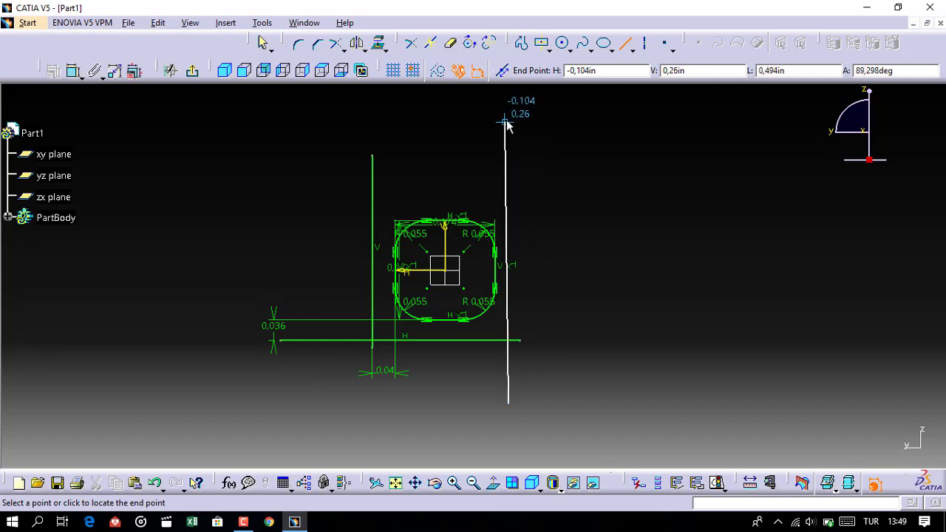
pyautogui.click(508, 121)
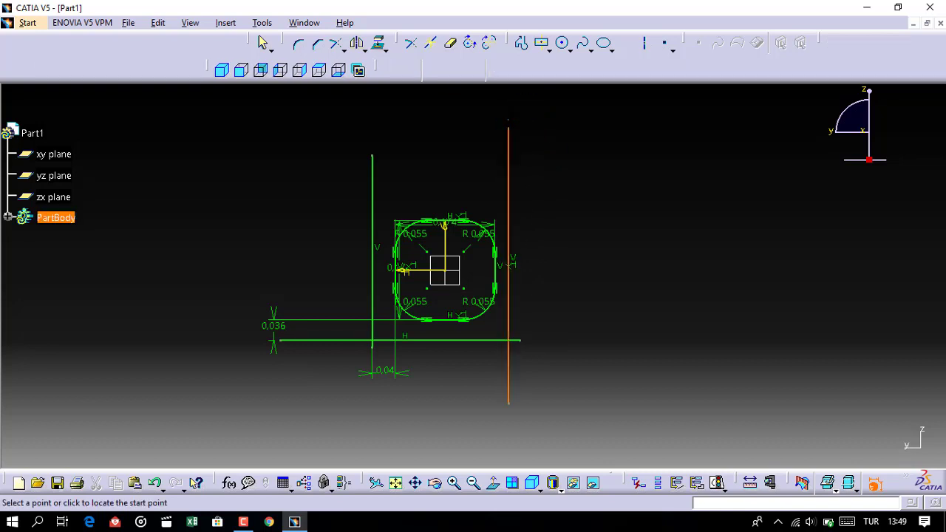
pyautogui.click(578, 419)
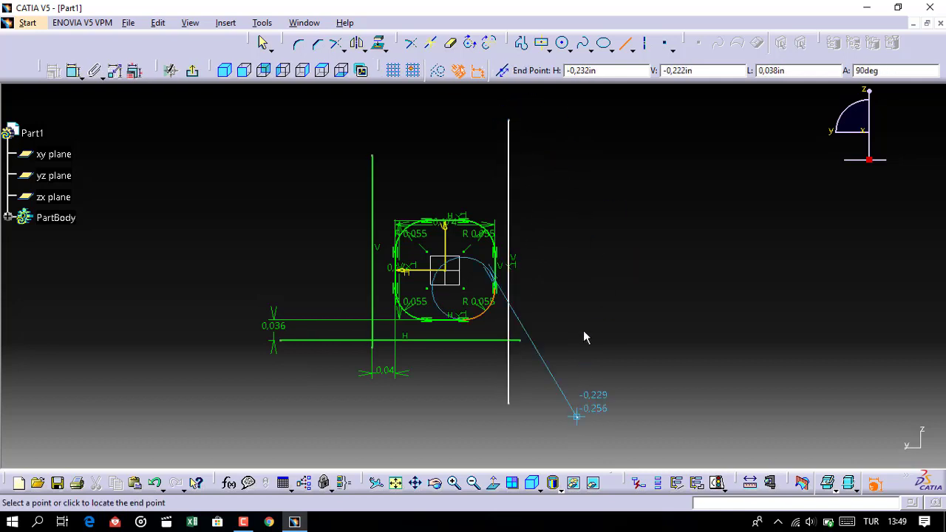
pyautogui.click(577, 136)
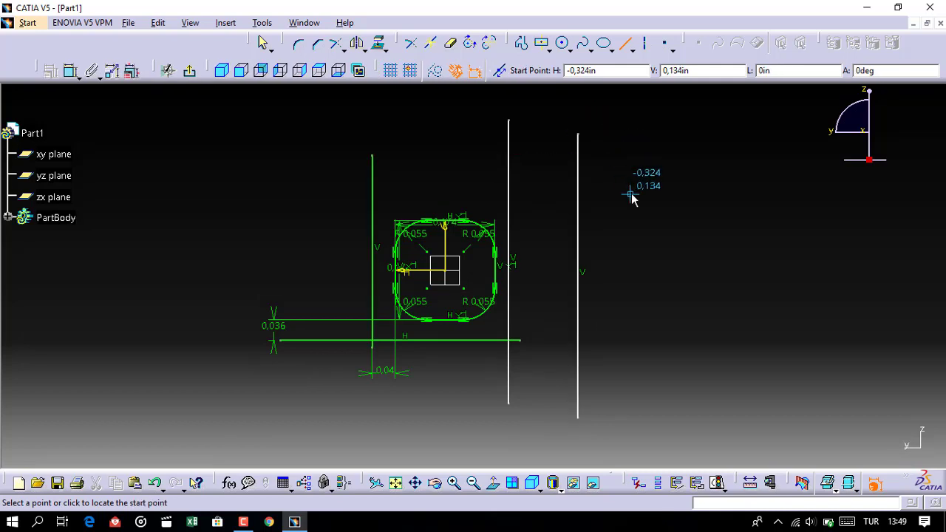
pyautogui.press('Escape')
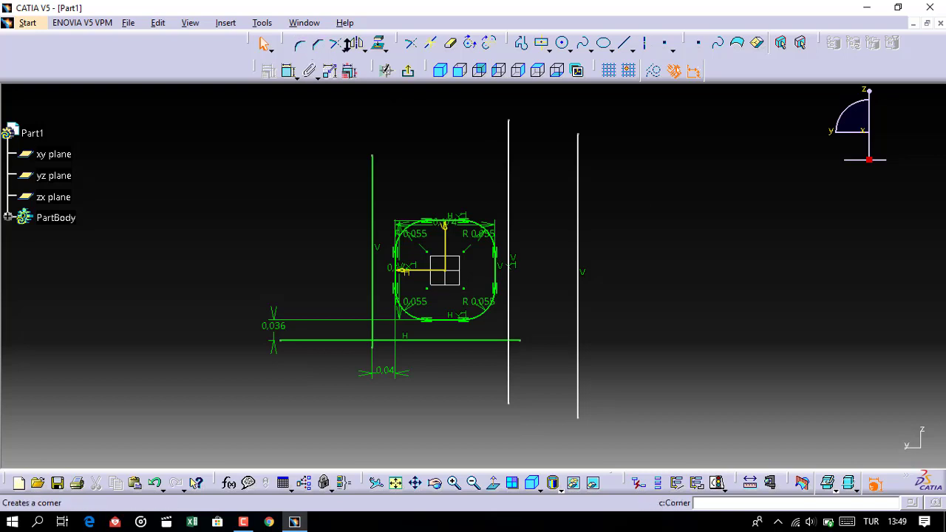
# Dimension the nearer vertical line 0.038 from the square's right side.
pyautogui.click(288, 71)
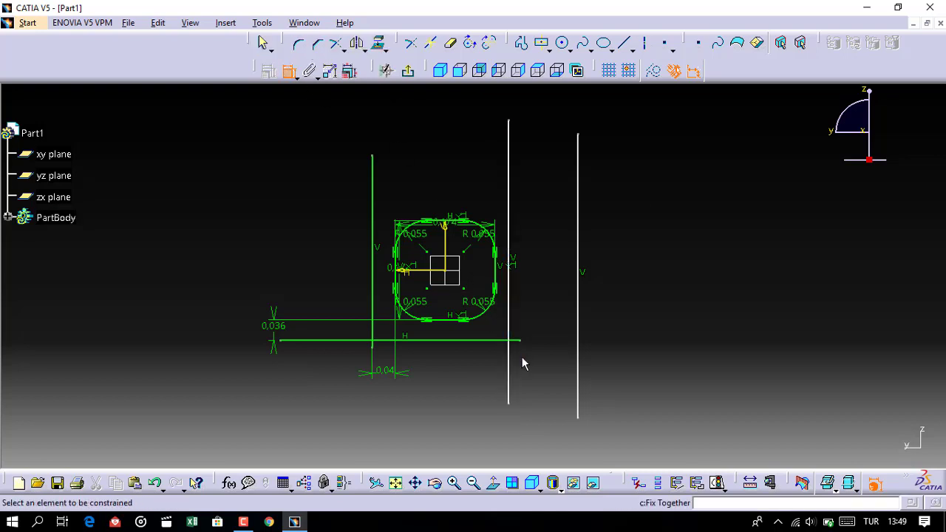
pyautogui.moveTo(515, 353); pyautogui.dragTo(500, 281, button='middle')
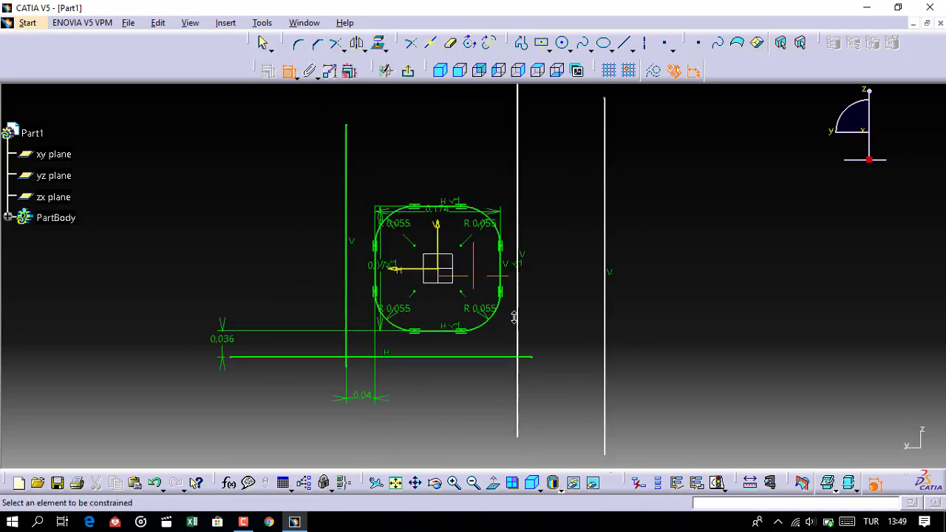
pyautogui.click(508, 275)
pyautogui.click(522, 281)
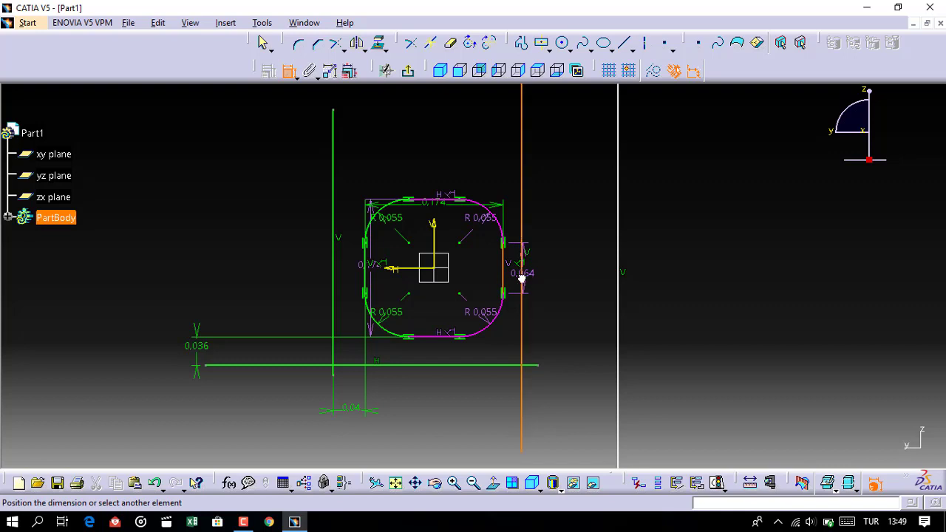
pyautogui.click(514, 102)
pyautogui.doubleClick(515, 102)
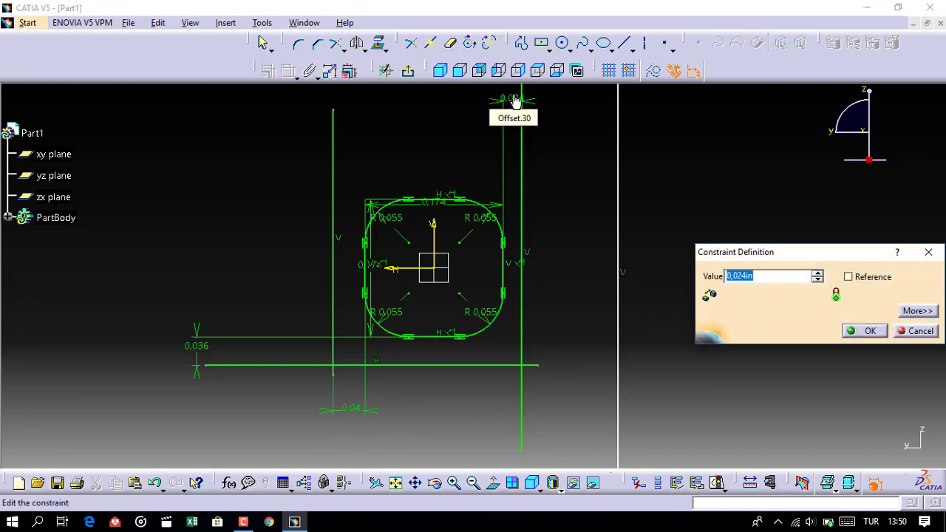
pyautogui.write('0.038')
pyautogui.press('Return')
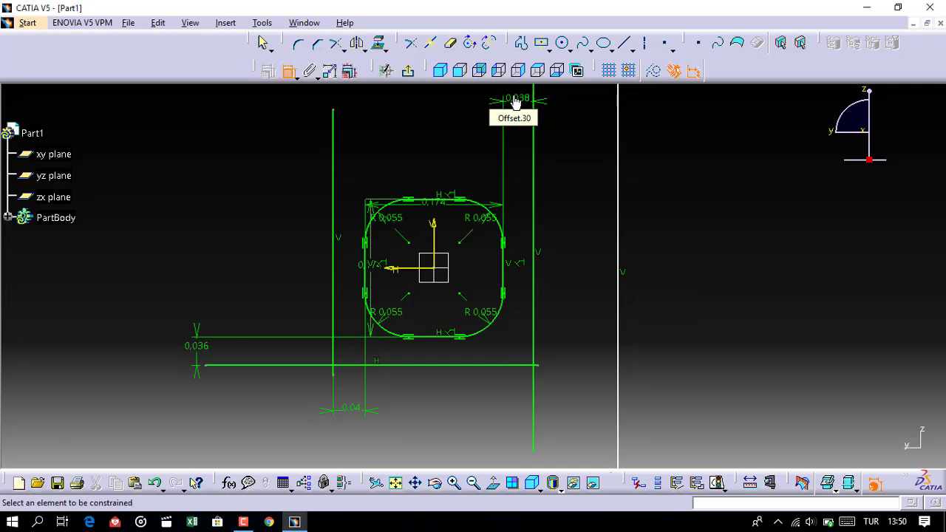
# Move the far-right line inward and set the lower vertical lines' spacing from 0.075 to 0.06.
pyautogui.moveTo(600, 302); pyautogui.dragTo(600, 282, button='middle')
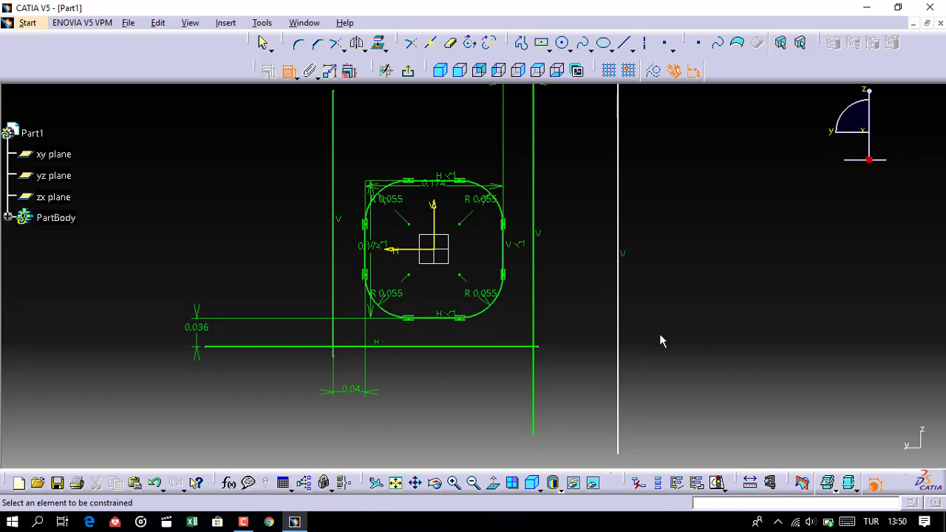
pyautogui.click(618, 281)
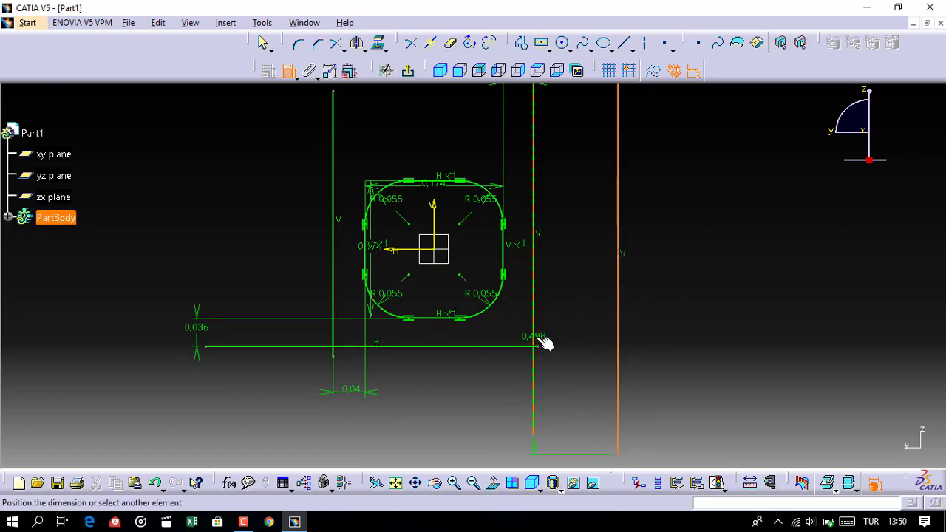
pyautogui.click(555, 334)
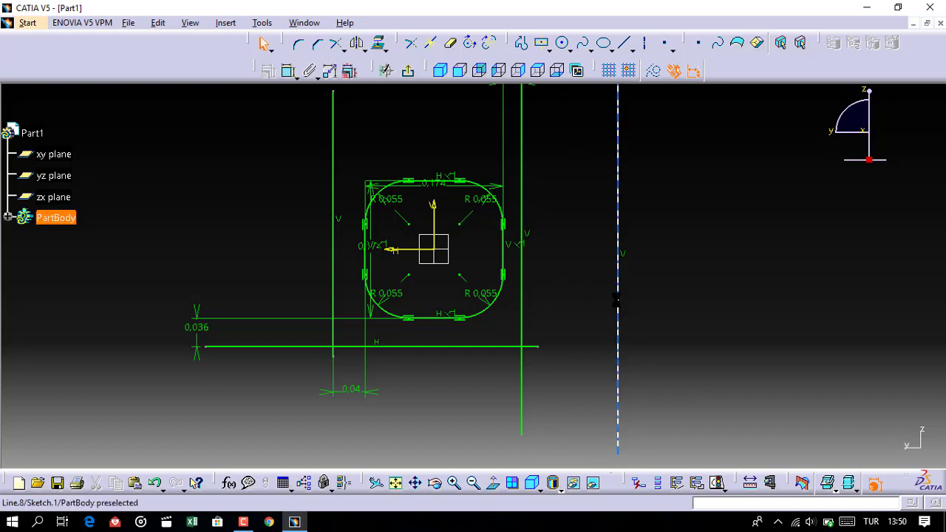
pyautogui.moveTo(617, 309); pyautogui.dragTo(475, 421)
pyautogui.moveTo(494, 411); pyautogui.dragTo(581, 207, button='middle')
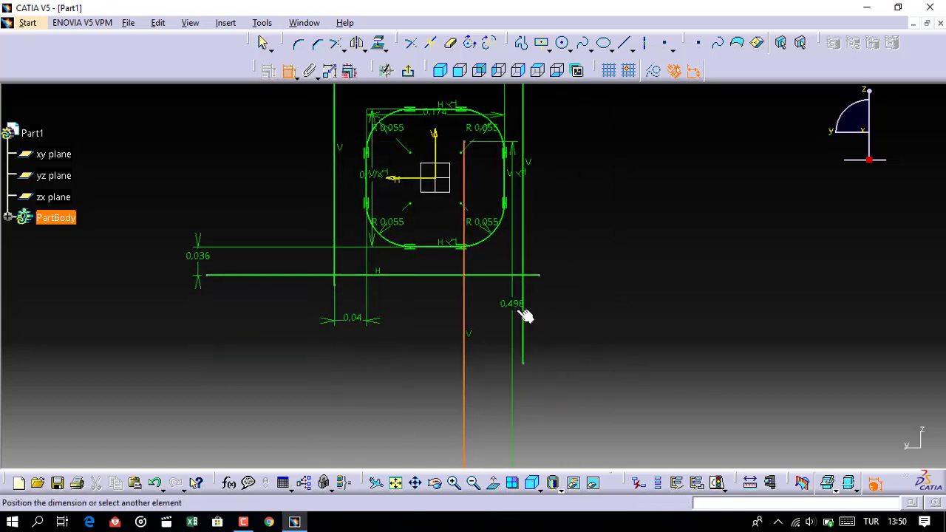
pyautogui.click(524, 313)
pyautogui.moveTo(498, 382); pyautogui.dragTo(500, 246, button='middle')
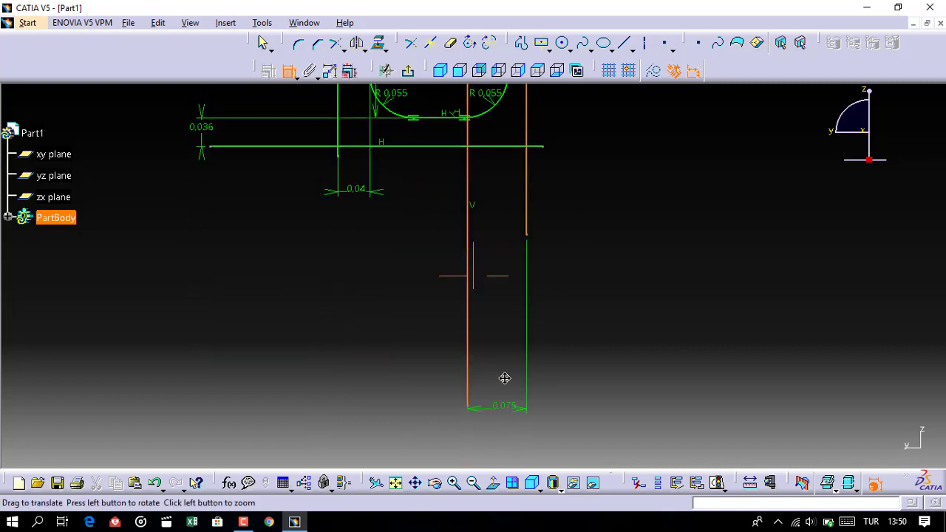
pyautogui.moveTo(503, 377); pyautogui.dragTo(500, 315, button='middle')
pyautogui.click(501, 309)
pyautogui.doubleClick(500, 304)
pyautogui.write('0.06')
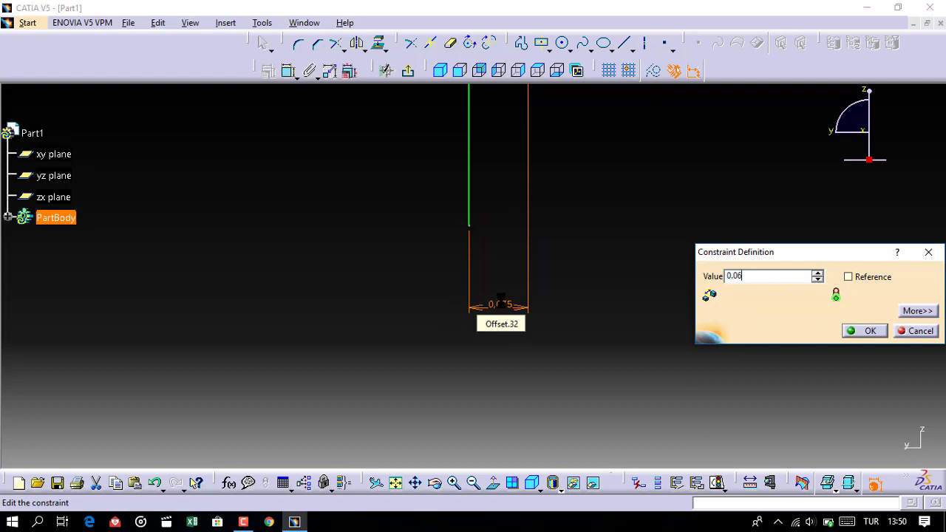
pyautogui.press('Return')
pyautogui.moveTo(507, 274); pyautogui.dragTo(515, 339, button='middle')
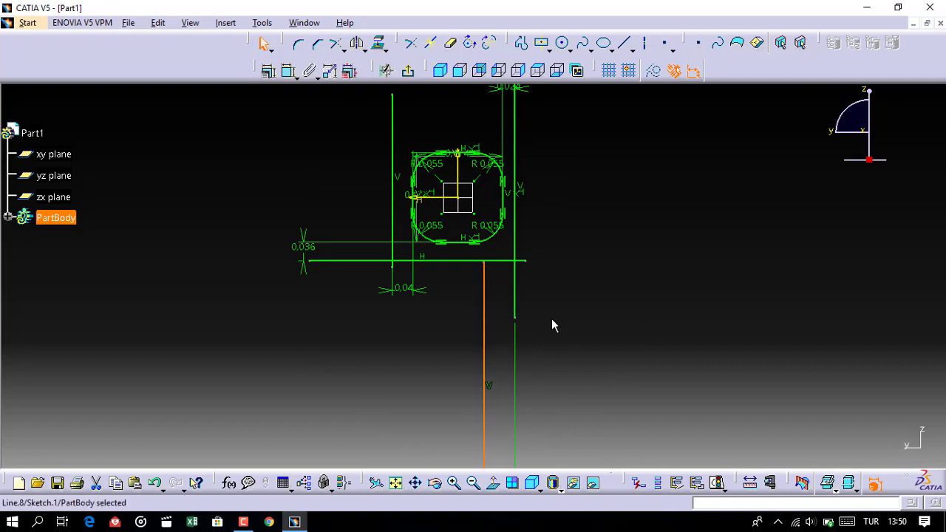
# Quick Trim the horizontal line's overhang left of the left vertical line.
pyautogui.moveTo(460, 274); pyautogui.dragTo(468, 328, button='middle')
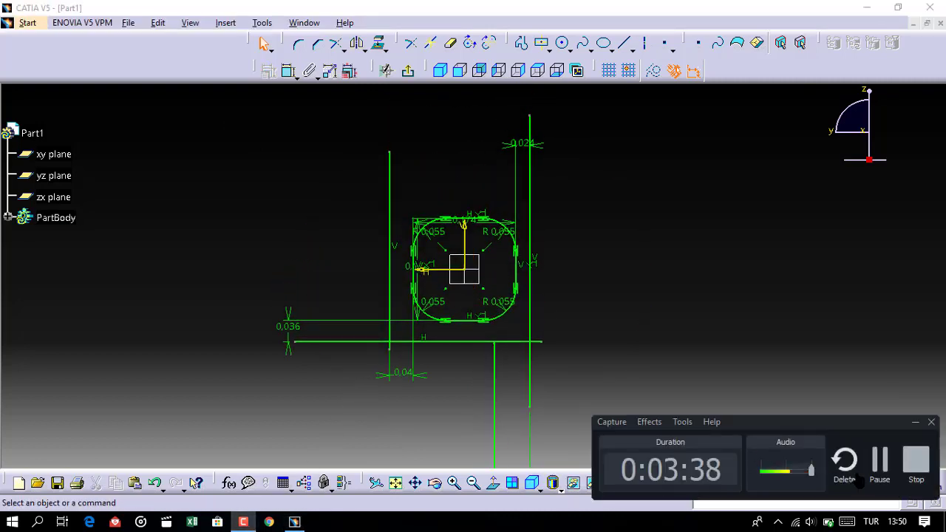
pyautogui.moveTo(473, 244); pyautogui.dragTo(524, 229, button='middle')
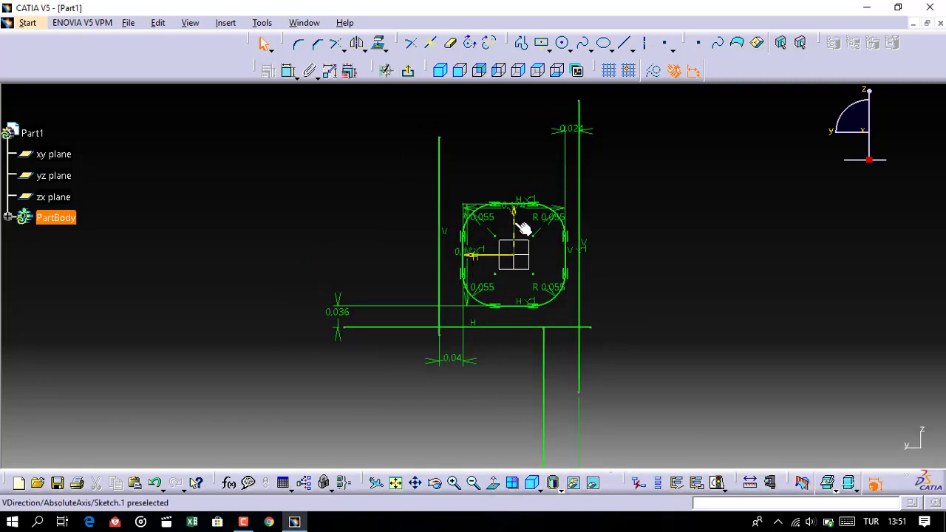
pyautogui.click(522, 258)
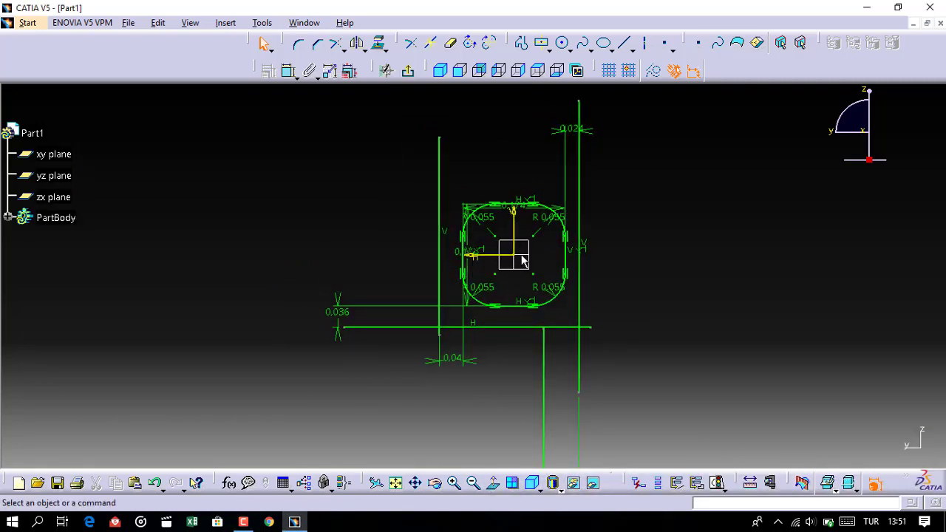
pyautogui.click(450, 44)
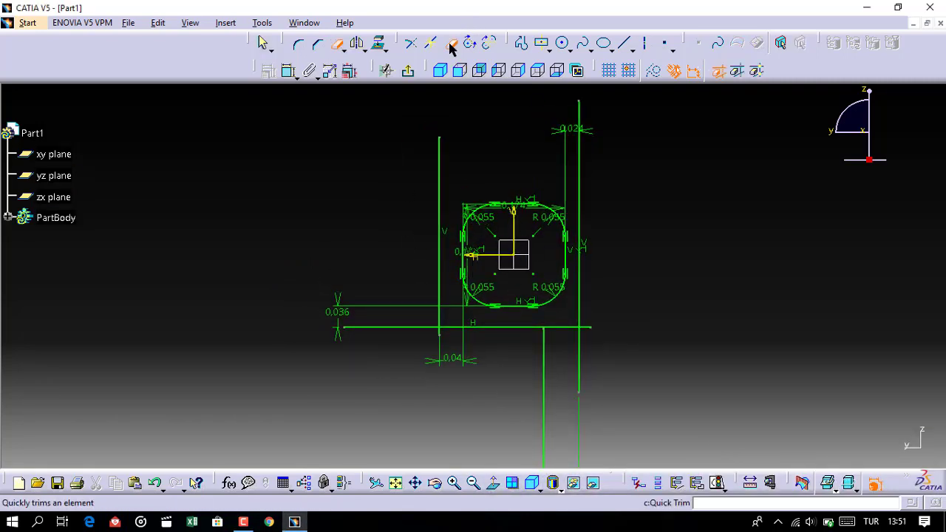
pyautogui.click(406, 328)
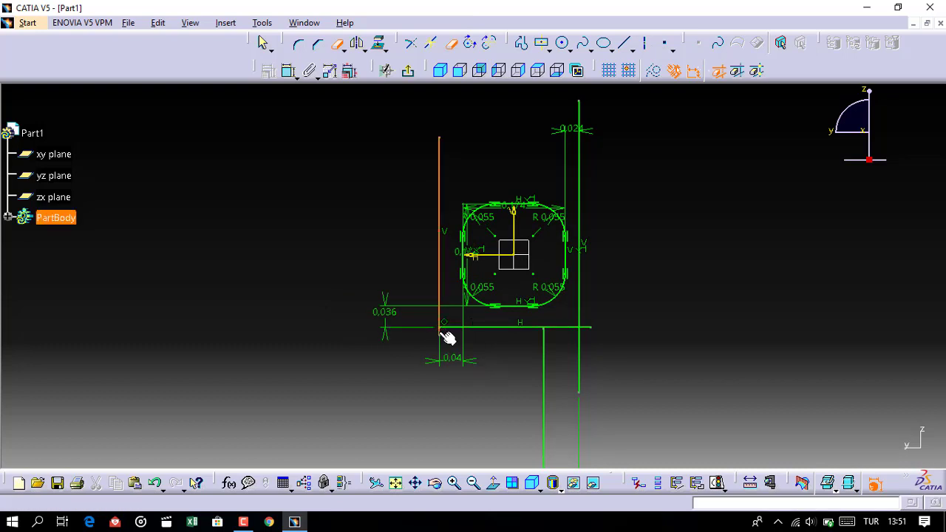
pyautogui.moveTo(497, 303); pyautogui.dragTo(484, 281, button='middle')
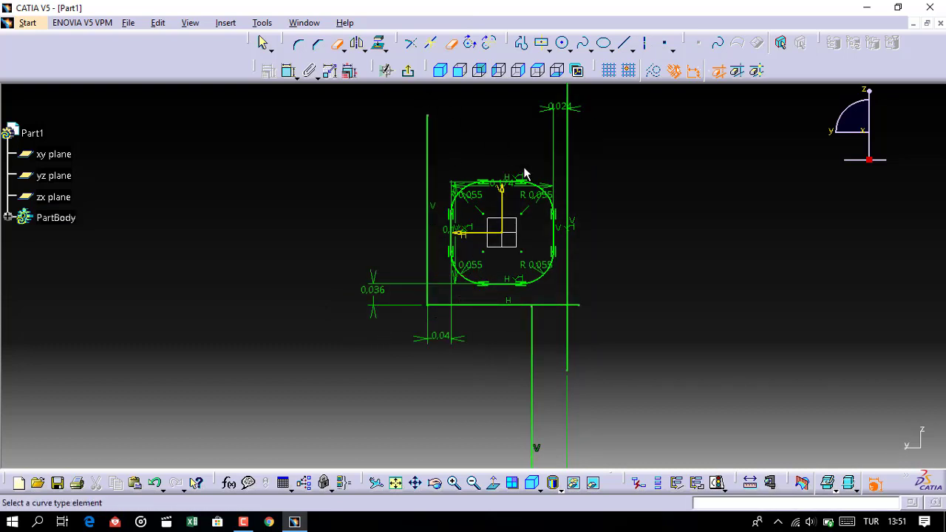
pyautogui.click(624, 42)
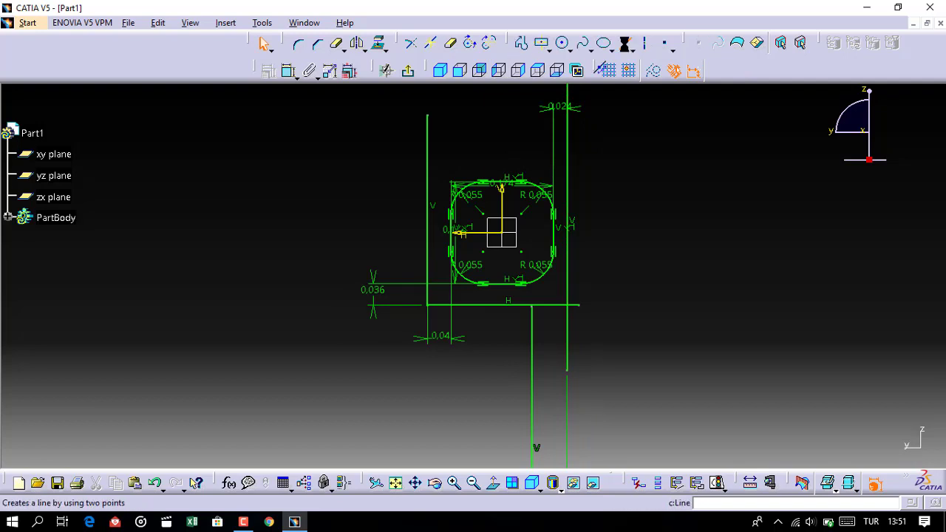
# Draw a long vertical line below the square, a diagonal across the lower lines, and a short vertical line.
pyautogui.moveTo(625, 222); pyautogui.dragTo(625, 142, button='middle')
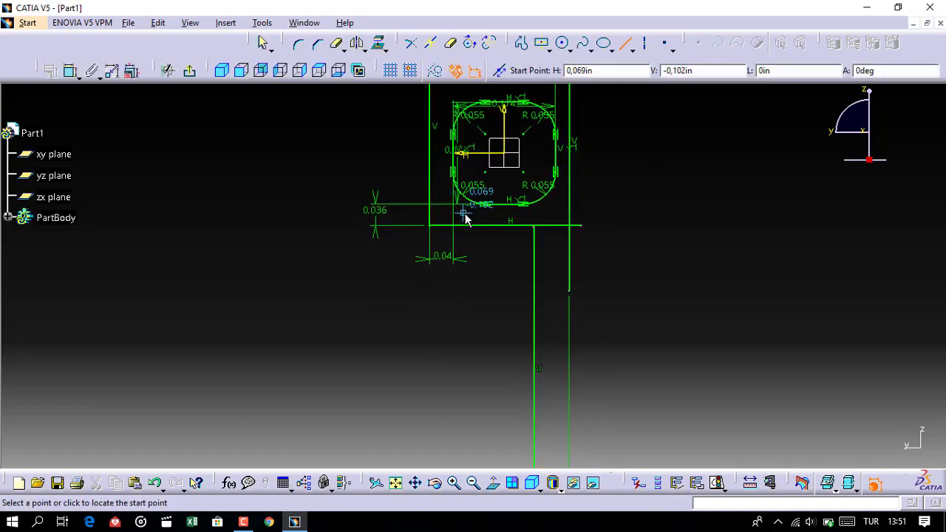
pyautogui.click(463, 215)
pyautogui.moveTo(472, 245); pyautogui.dragTo(454, 153, button='middle')
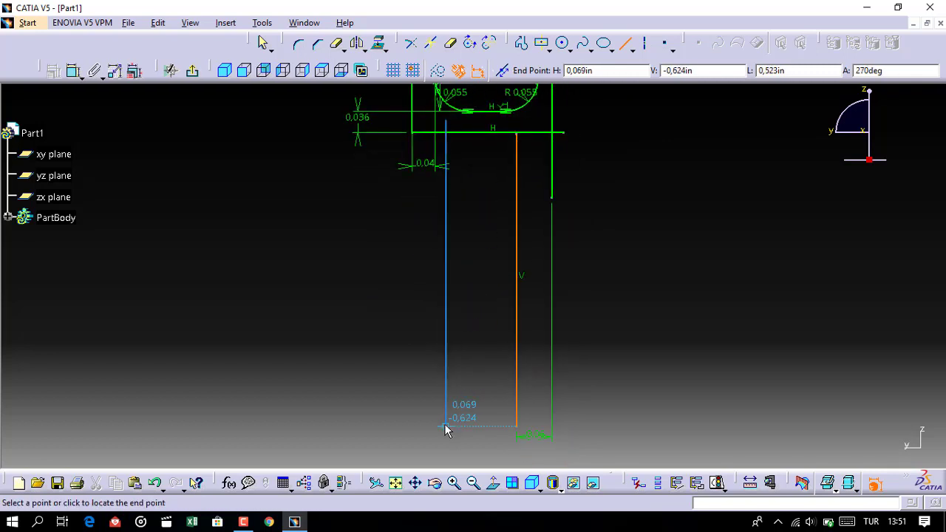
pyautogui.click(444, 457)
pyautogui.moveTo(444, 457); pyautogui.dragTo(444, 344, button='middle')
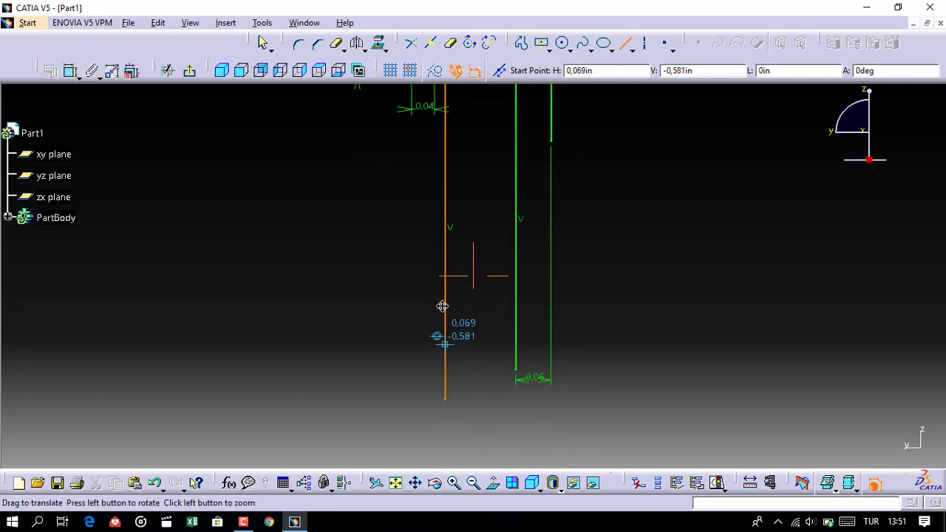
pyautogui.click(423, 426)
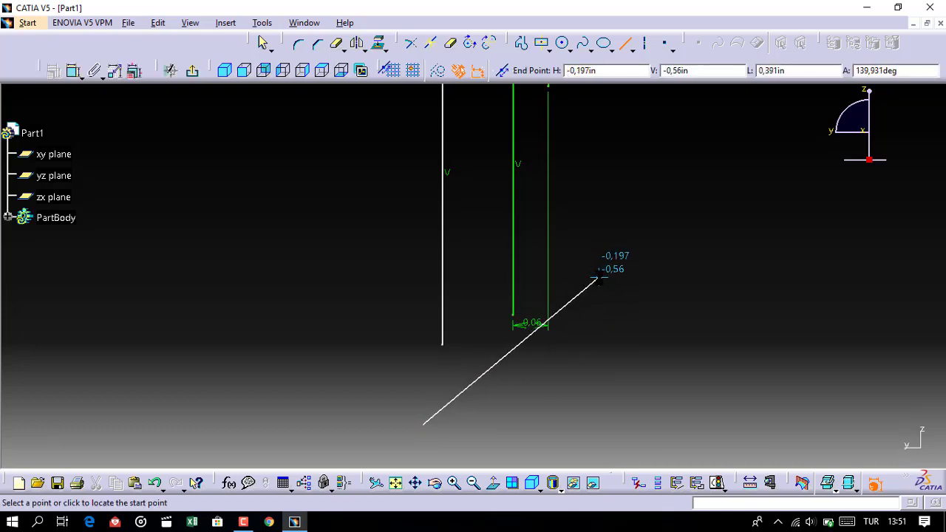
pyautogui.click(598, 278)
pyautogui.click(631, 361)
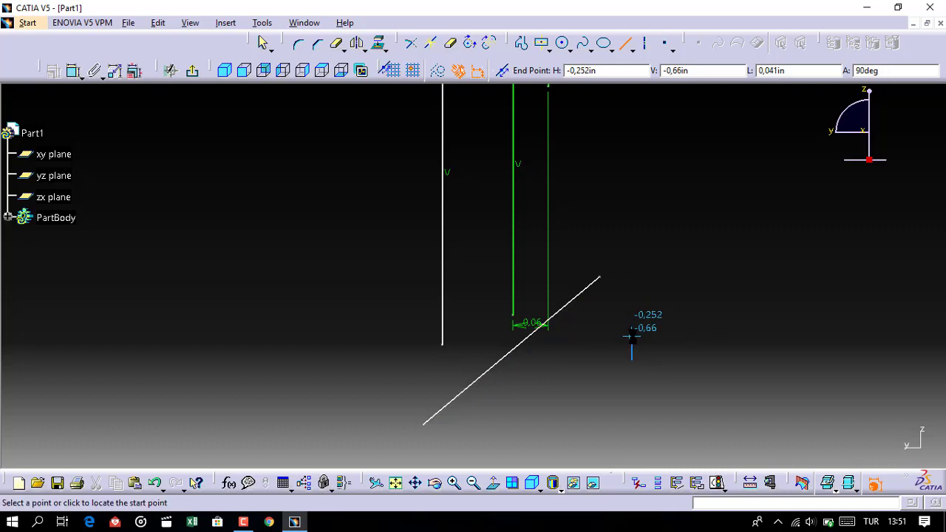
pyautogui.click(632, 337)
pyautogui.moveTo(632, 337); pyautogui.dragTo(679, 458, button='middle')
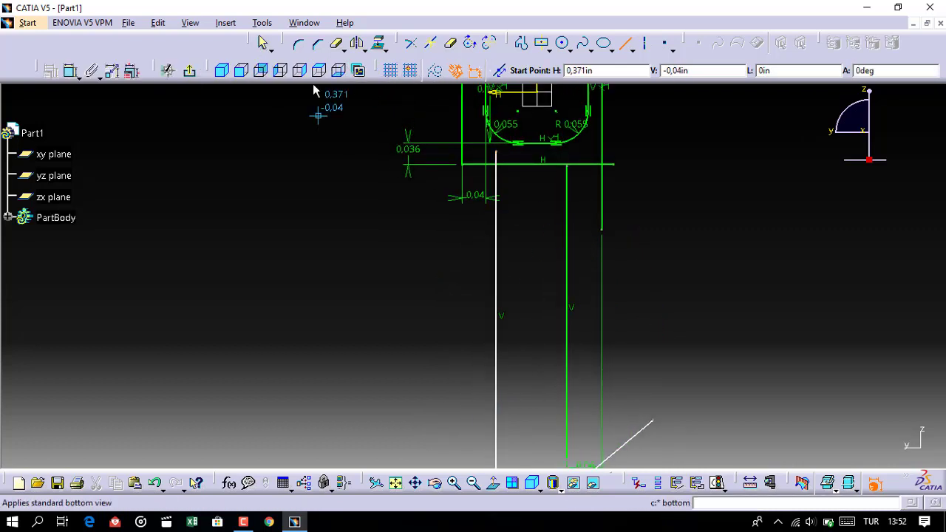
pyautogui.press('Escape')
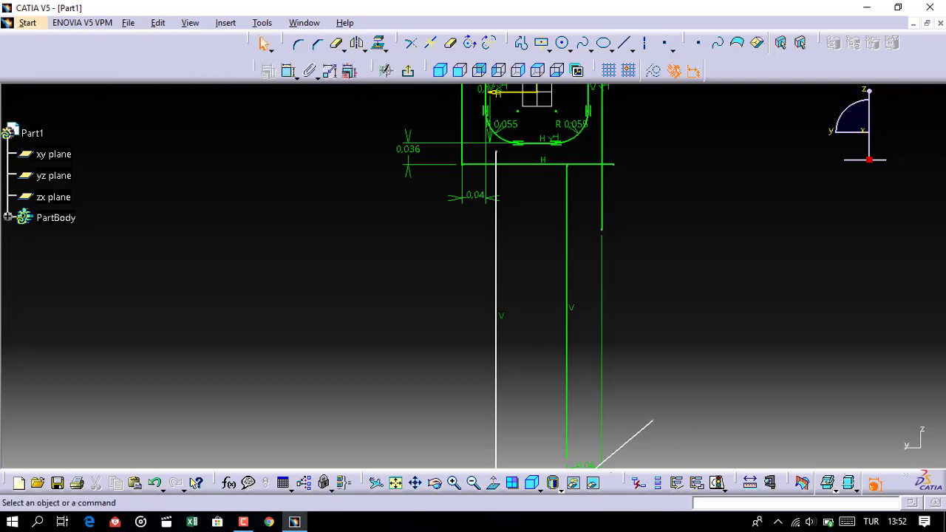
# Add a 0.109 distance dimension between the new long vertical line and the left vertical line.
pyautogui.click(287, 72)
pyautogui.moveTo(444, 239); pyautogui.dragTo(446, 310, button='middle')
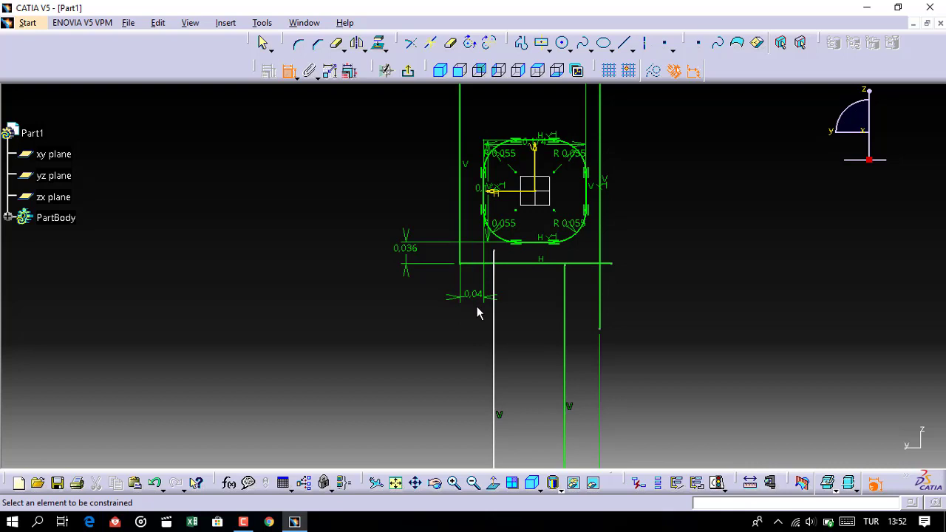
pyautogui.click(494, 323)
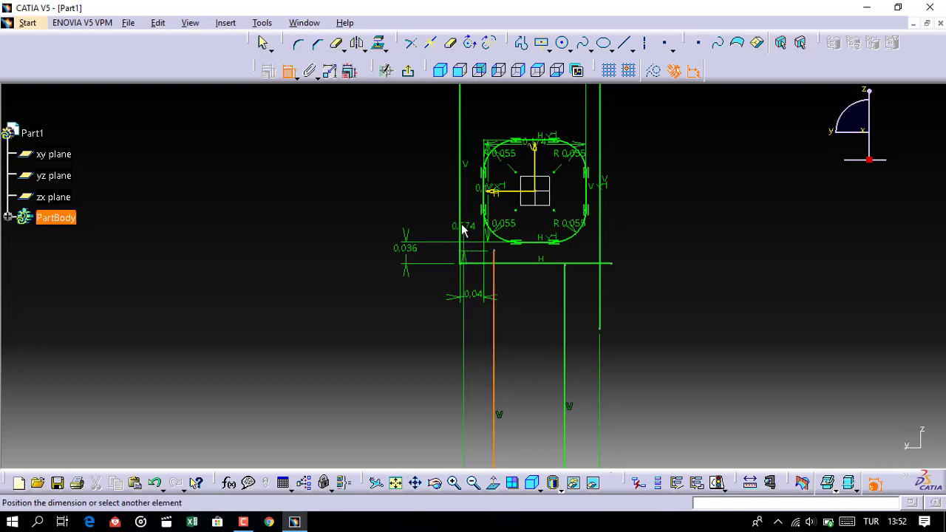
pyautogui.moveTo(460, 221); pyautogui.dragTo(451, 89, button='middle')
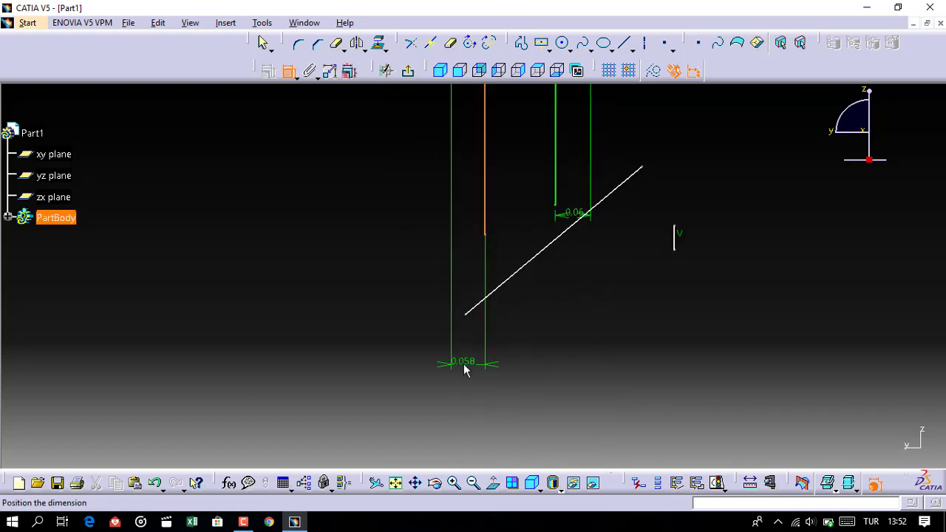
pyautogui.click(464, 370)
pyautogui.doubleClick(463, 362)
pyautogui.write('0.109')
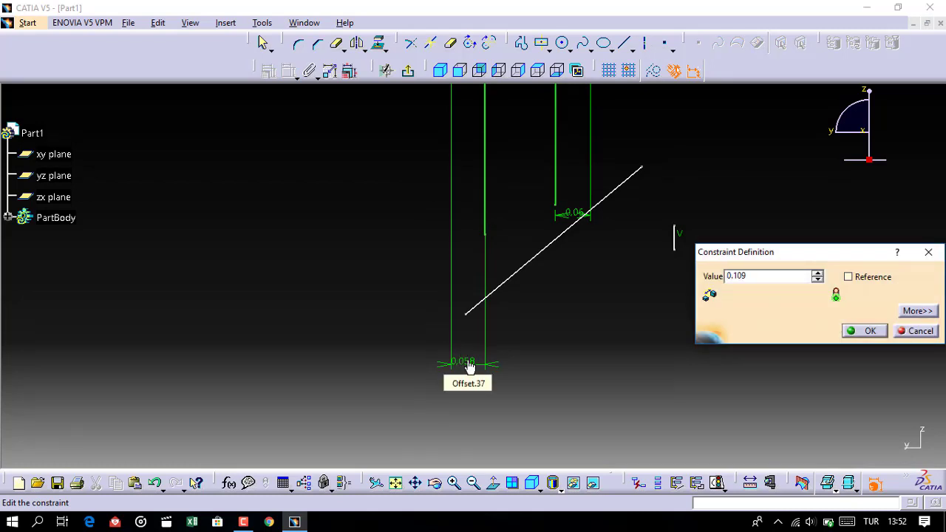
pyautogui.press('Return')
pyautogui.moveTo(477, 190)
pyautogui.mouseDown(button='middle')
pyautogui.moveTo(501, 291)
pyautogui.moveTo(471, 274)
pyautogui.moveTo(473, 286)
pyautogui.mouseUp(button='middle')
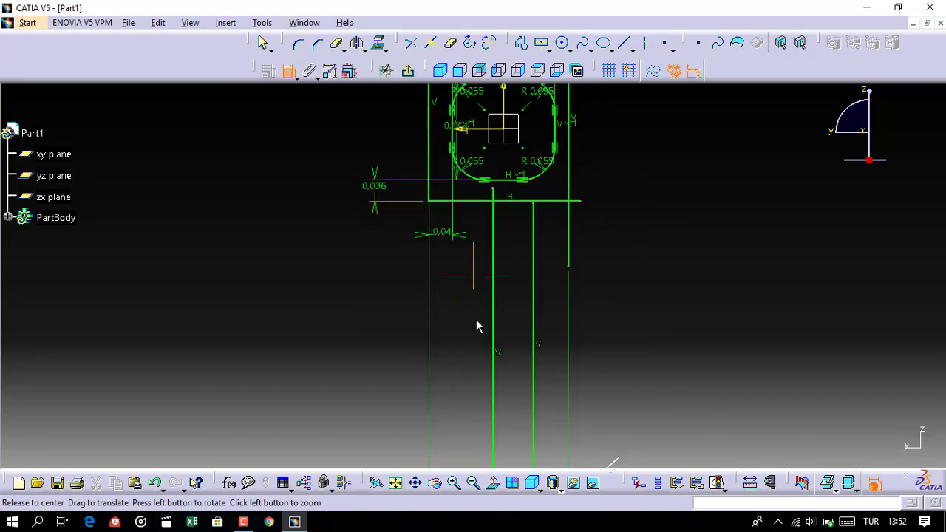
# Round the corner between the horizontal and left vertical lines with an R0.05 fillet.
pyautogui.moveTo(475, 321); pyautogui.dragTo(475, 312, button='middle')
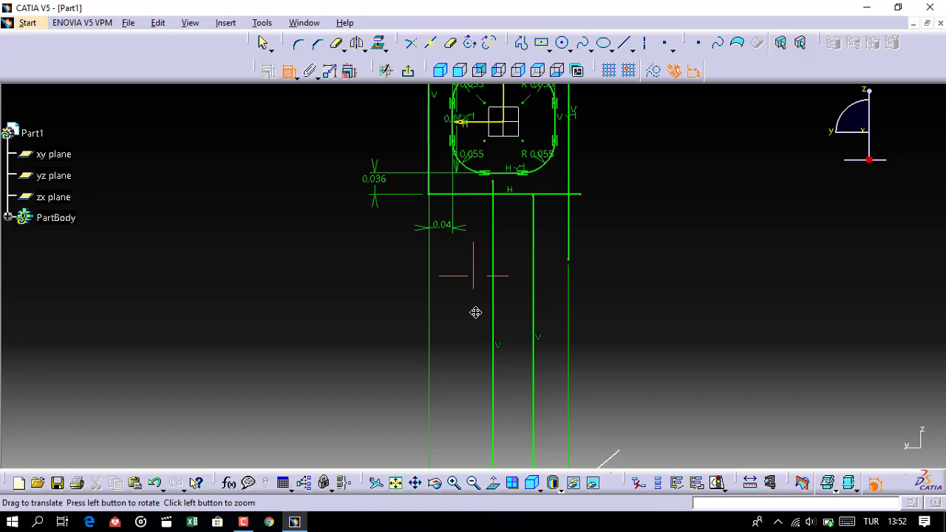
pyautogui.moveTo(475, 311)
pyautogui.mouseDown(button='middle')
pyautogui.moveTo(473, 333)
pyautogui.moveTo(468, 323)
pyautogui.moveTo(503, 289)
pyautogui.moveTo(455, 354)
pyautogui.mouseUp(button='middle')
pyautogui.click(298, 43)
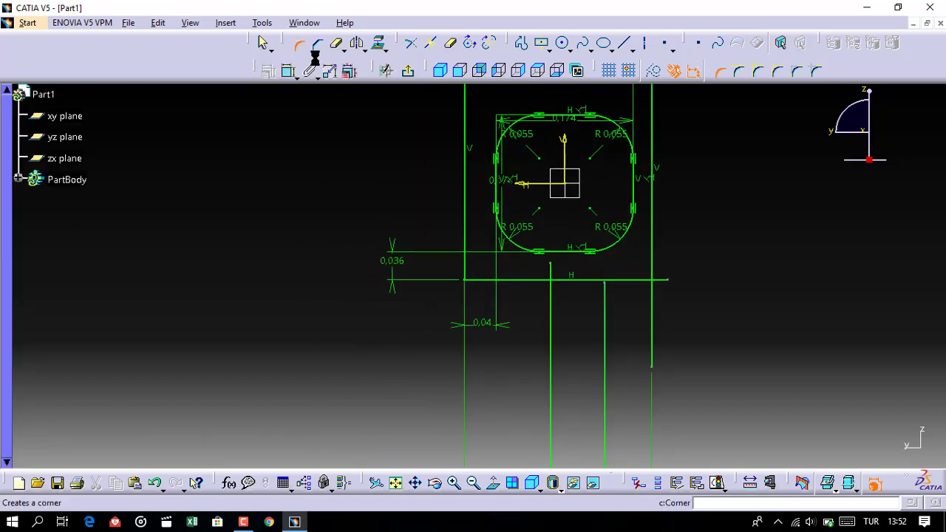
pyautogui.click(299, 43)
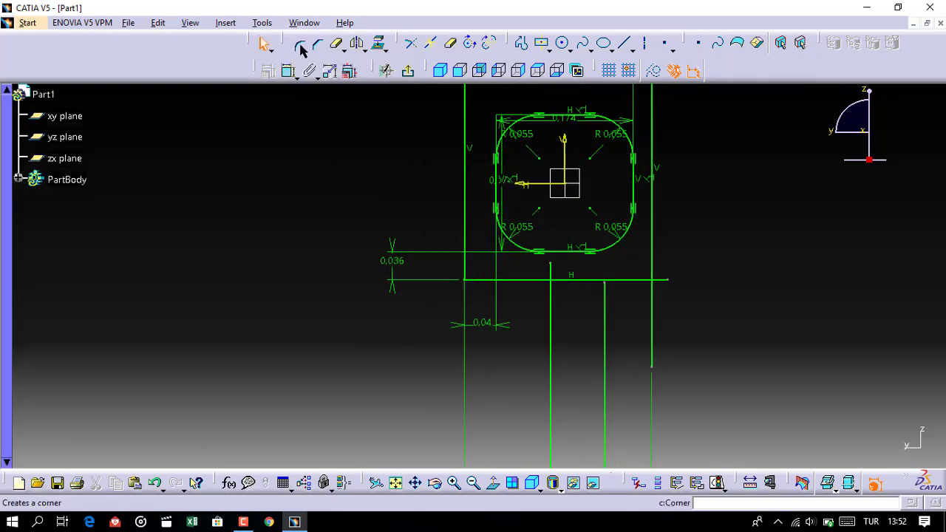
pyautogui.click(299, 43)
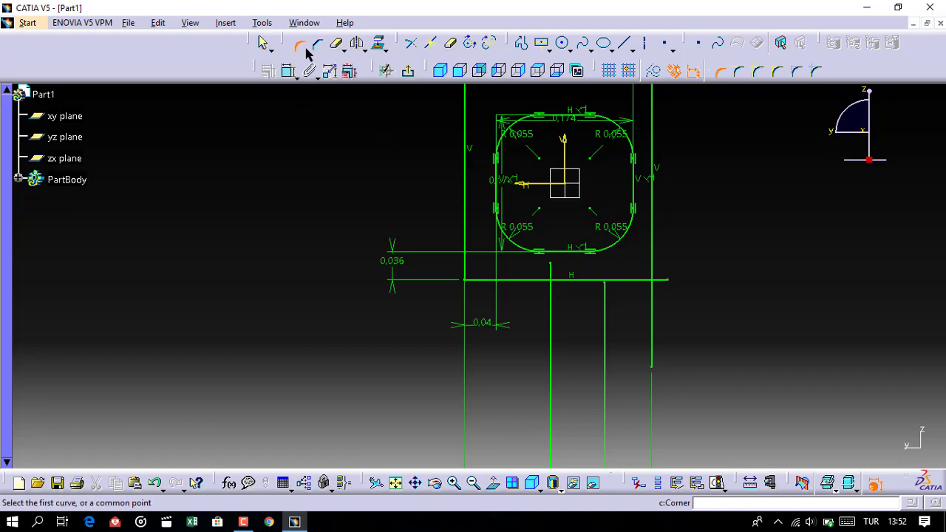
pyautogui.click(470, 272)
pyautogui.write('0.05')
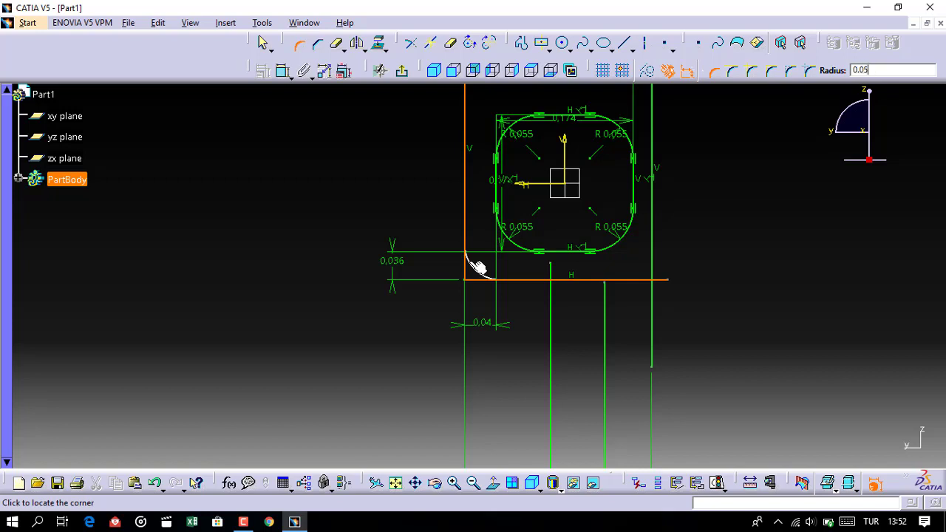
pyautogui.click(477, 267)
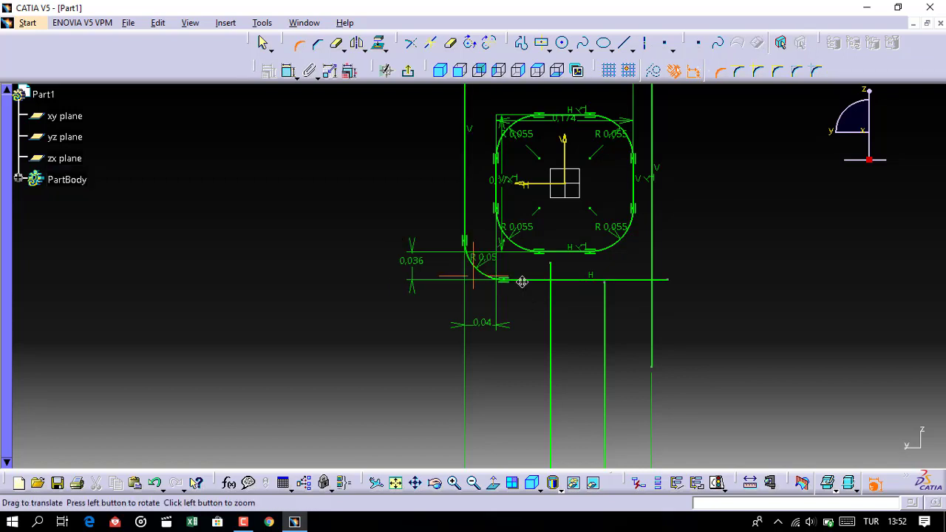
# Fillet the horizontal line to the long vertical line with radius 0.06.
pyautogui.moveTo(523, 274); pyautogui.dragTo(540, 276, button='middle')
pyautogui.click(539, 247)
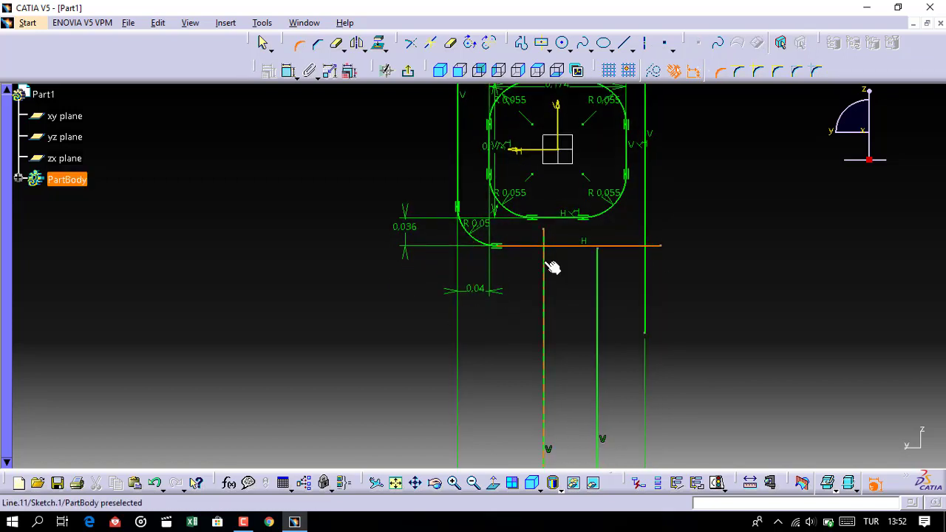
pyautogui.click(544, 263)
pyautogui.write('0.06')
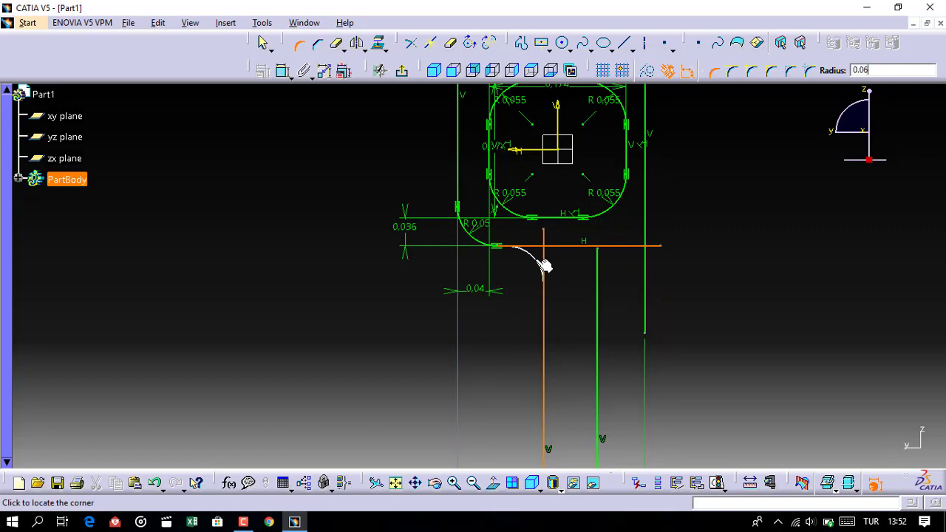
pyautogui.click(544, 266)
pyautogui.moveTo(553, 316)
pyautogui.mouseDown(button='middle')
pyautogui.moveTo(517, 290)
pyautogui.moveTo(509, 207)
pyautogui.moveTo(544, 214)
pyautogui.moveTo(531, 331)
pyautogui.mouseUp(button='middle')
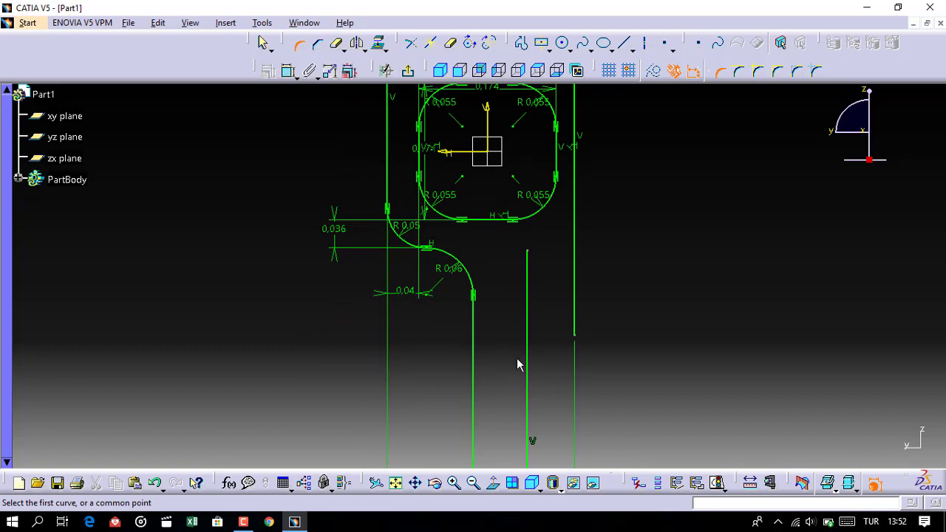
# Add a 48° angle dimension between the vertical line and the inclined line.
pyautogui.moveTo(522, 333); pyautogui.dragTo(525, 251, button='middle')
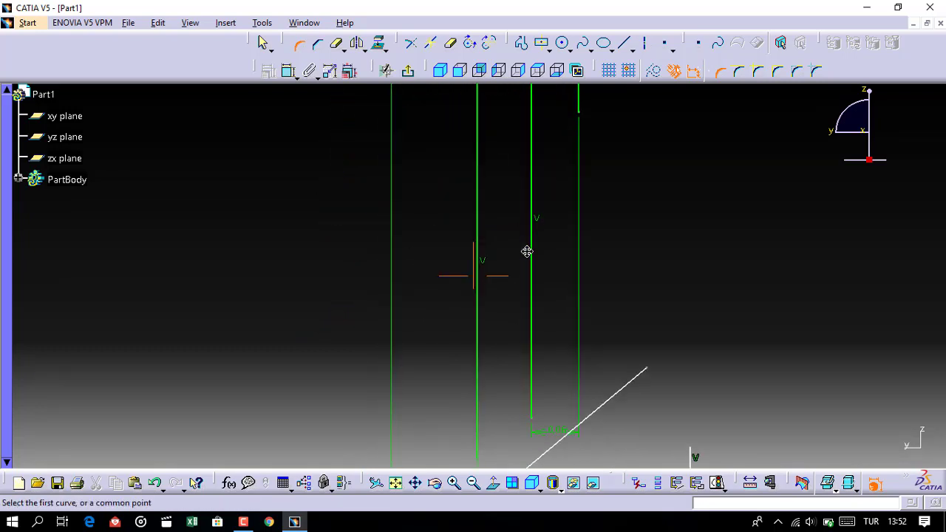
pyautogui.moveTo(521, 360); pyautogui.dragTo(523, 263, button='middle')
pyautogui.moveTo(436, 444); pyautogui.dragTo(430, 437, button='middle')
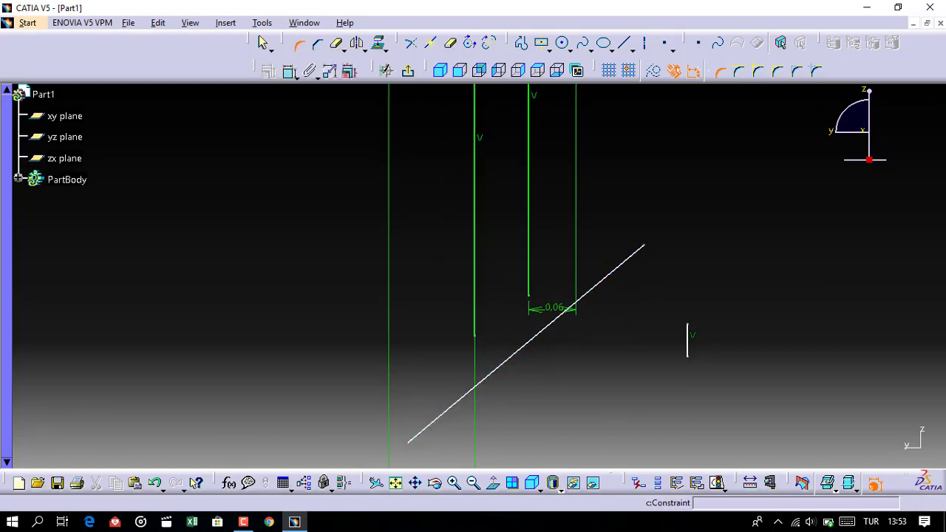
pyautogui.click(286, 70)
pyautogui.click(474, 217)
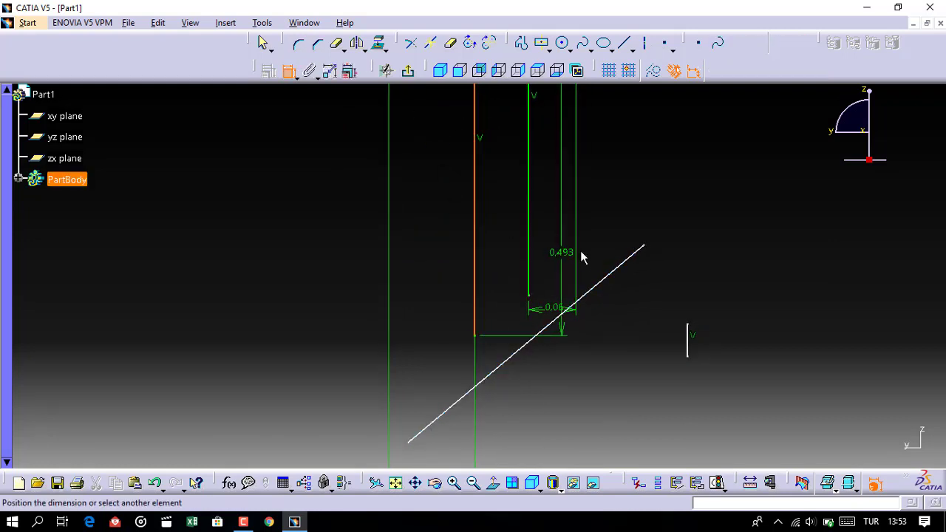
pyautogui.click(625, 262)
pyautogui.click(613, 190)
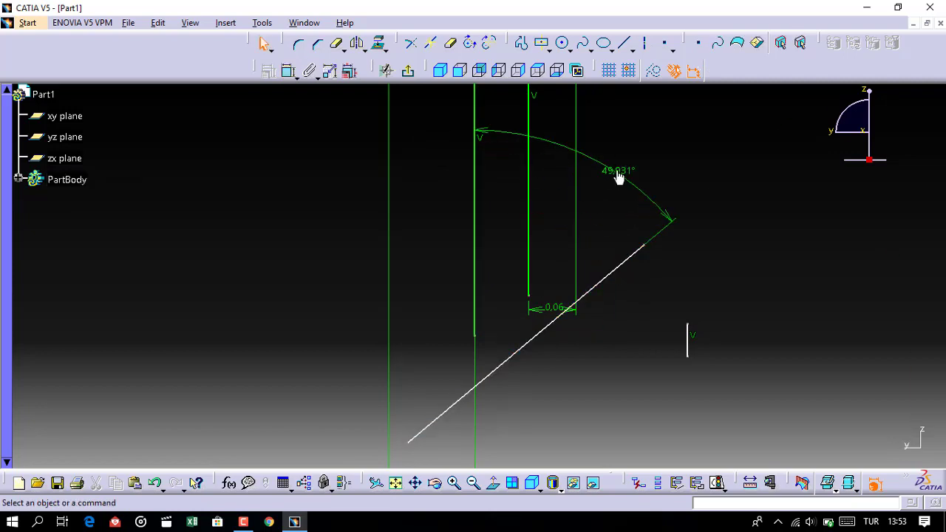
pyautogui.doubleClick(618, 176)
pyautogui.write('48')
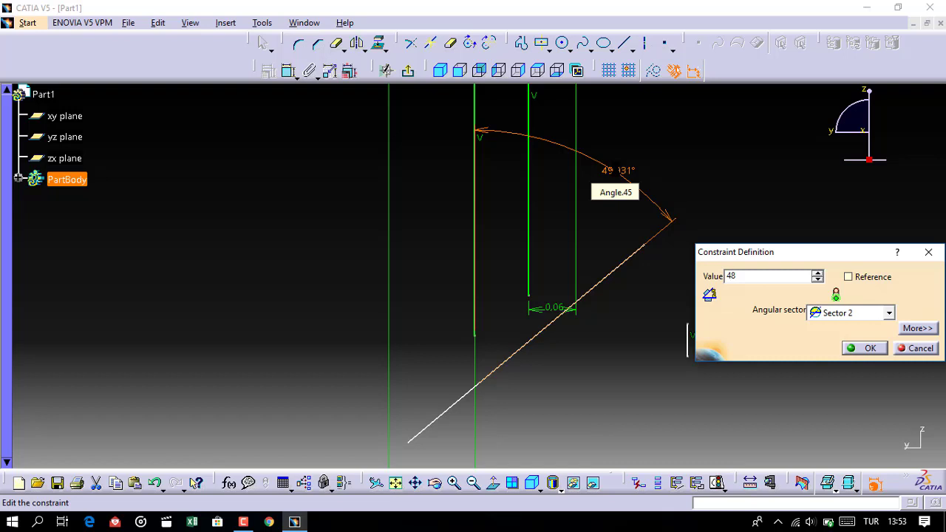
pyautogui.press('Return')
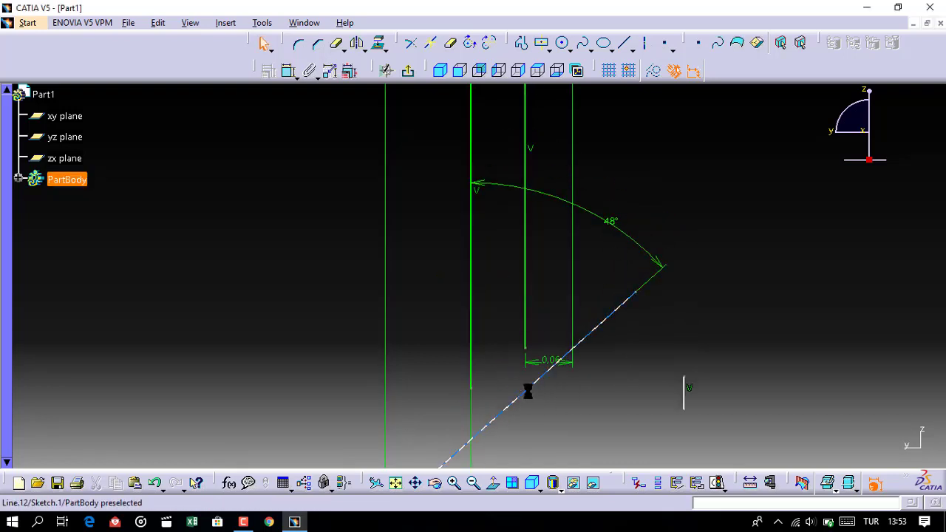
# Drag the short vertical line up toward the inclined line.
pyautogui.click(524, 321)
pyautogui.moveTo(613, 369); pyautogui.dragTo(608, 378, button='middle')
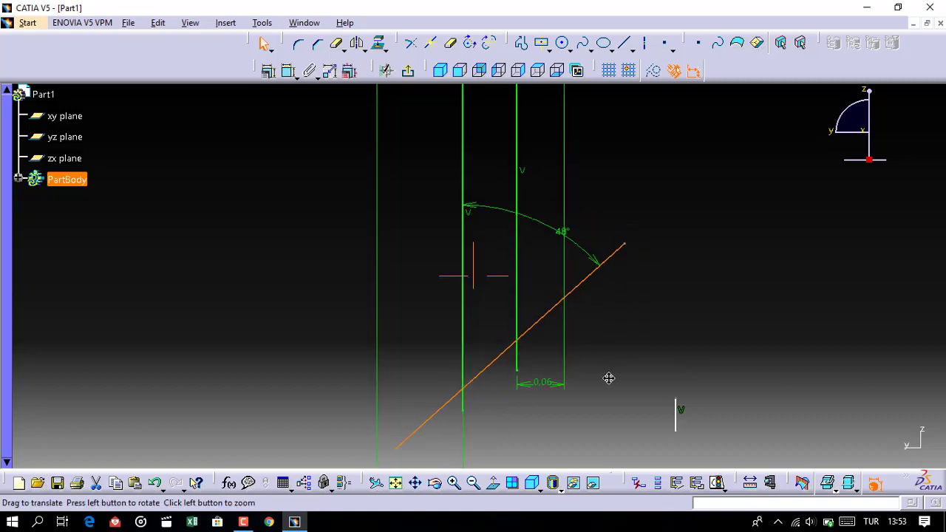
pyautogui.click(615, 344)
pyautogui.moveTo(614, 345); pyautogui.dragTo(596, 346, button='middle')
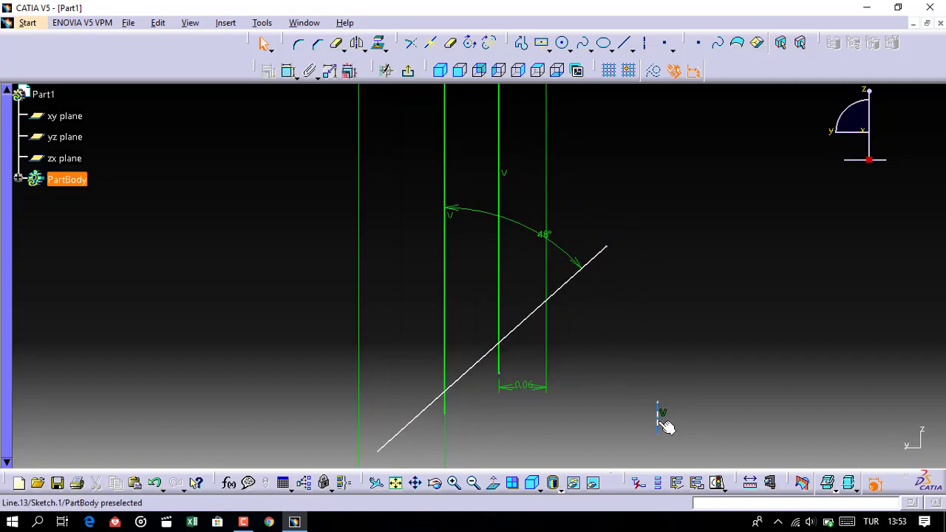
pyautogui.moveTo(658, 418); pyautogui.dragTo(600, 341)
pyautogui.moveTo(562, 325); pyautogui.dragTo(559, 450, button='middle')
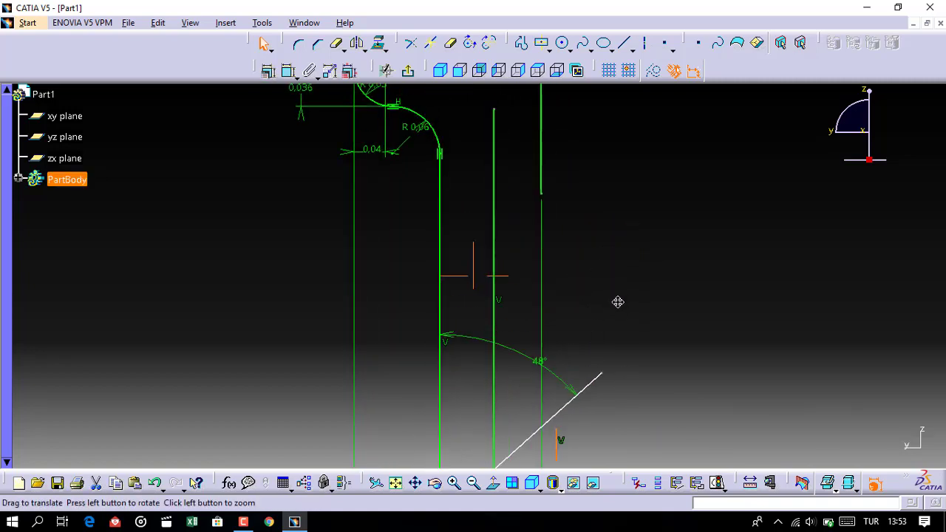
pyautogui.click(576, 369)
pyautogui.moveTo(576, 369); pyautogui.dragTo(591, 342, button='middle')
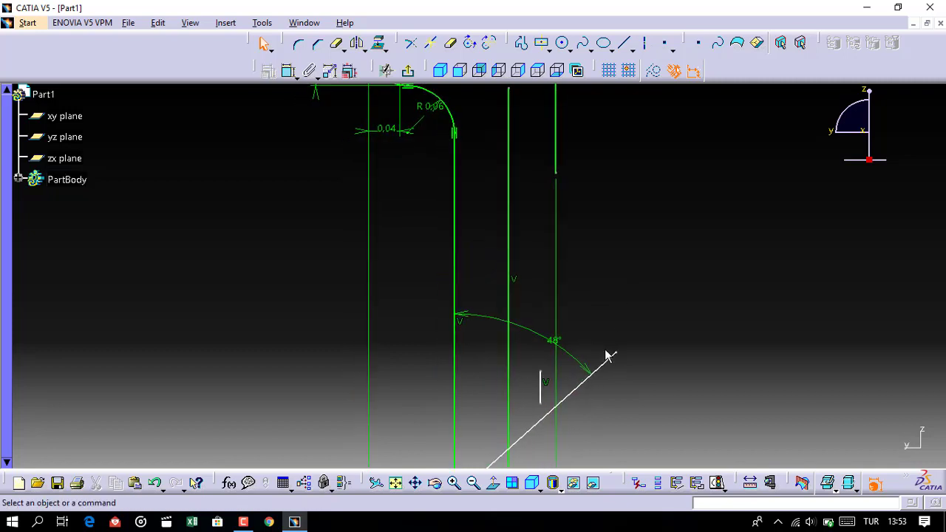
# Dimension the short vertical line's gap from the upper vertical line, changing 0.02 to 0.004.
pyautogui.click(288, 70)
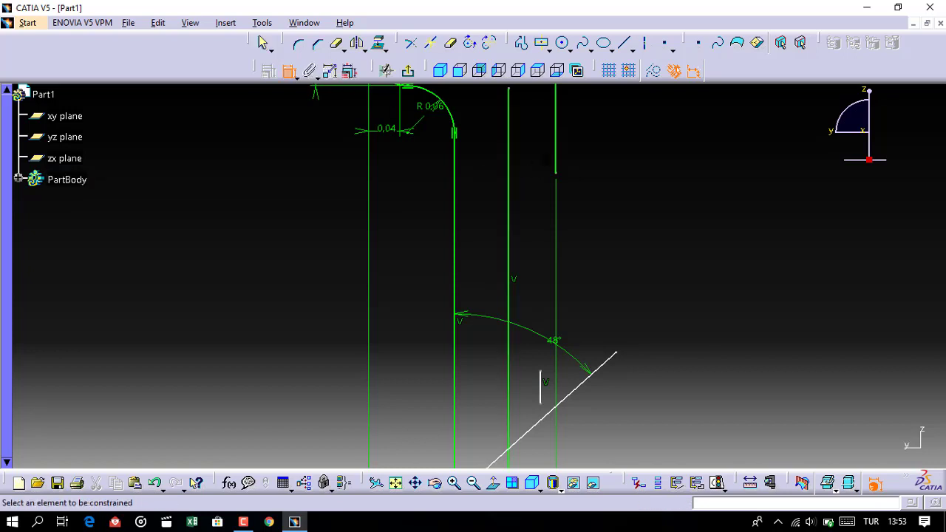
pyautogui.click(555, 148)
pyautogui.click(542, 388)
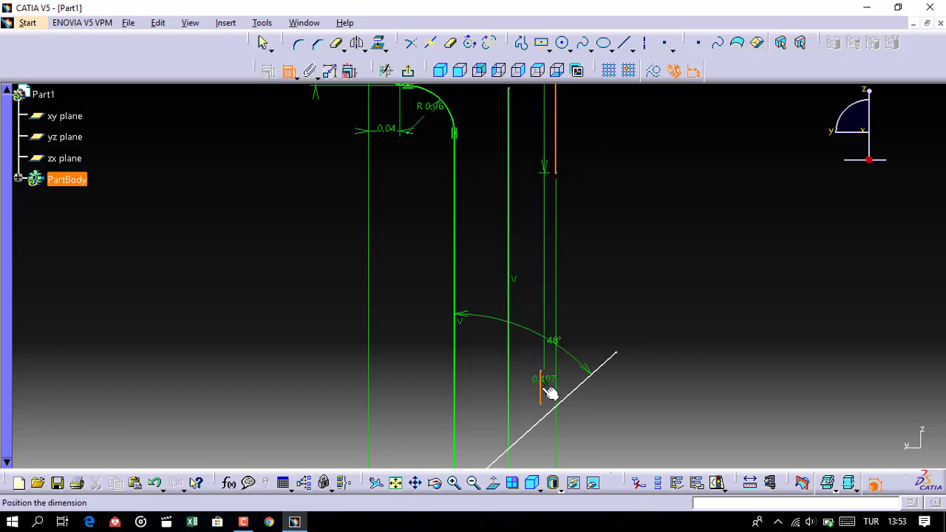
pyautogui.moveTo(551, 393); pyautogui.dragTo(553, 209, button='middle')
pyautogui.moveTo(566, 382); pyautogui.dragTo(562, 310, button='middle')
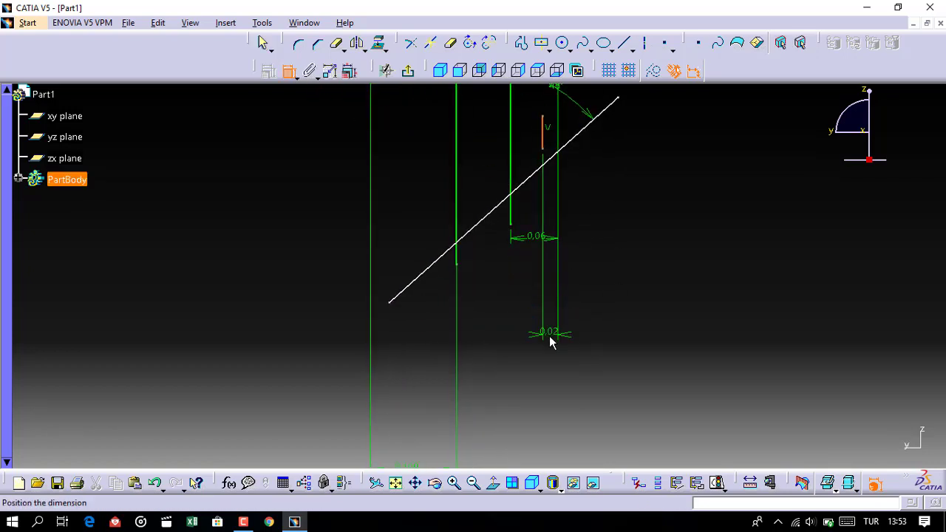
pyautogui.click(550, 340)
pyautogui.doubleClick(548, 334)
pyautogui.write('0.004')
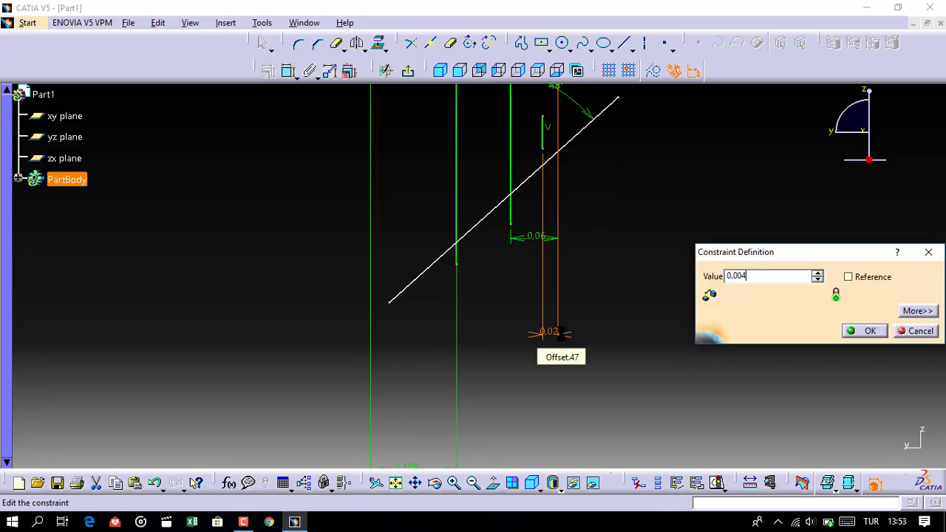
pyautogui.press('Return')
pyautogui.moveTo(554, 253)
pyautogui.mouseDown(button='middle')
pyautogui.moveTo(591, 293)
pyautogui.moveTo(529, 327)
pyautogui.mouseUp(button='middle')
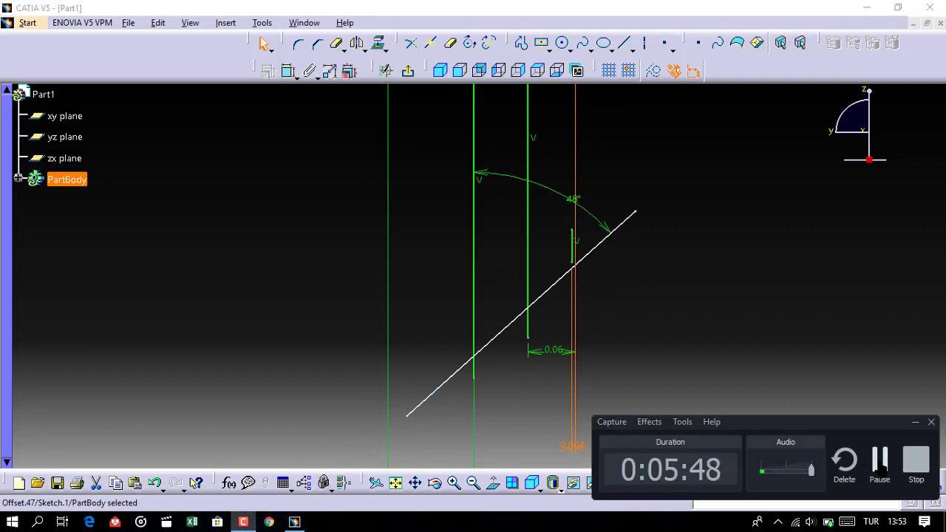
pyautogui.moveTo(757, 376)
pyautogui.mouseDown(button='middle')
pyautogui.moveTo(650, 380)
pyautogui.moveTo(650, 352)
pyautogui.moveTo(606, 268)
pyautogui.moveTo(613, 273)
pyautogui.mouseUp(button='middle')
# Dimension the upper horizontal edge to the vertical line's lower end, editing 0.589 to 0.476.
pyautogui.click(289, 70)
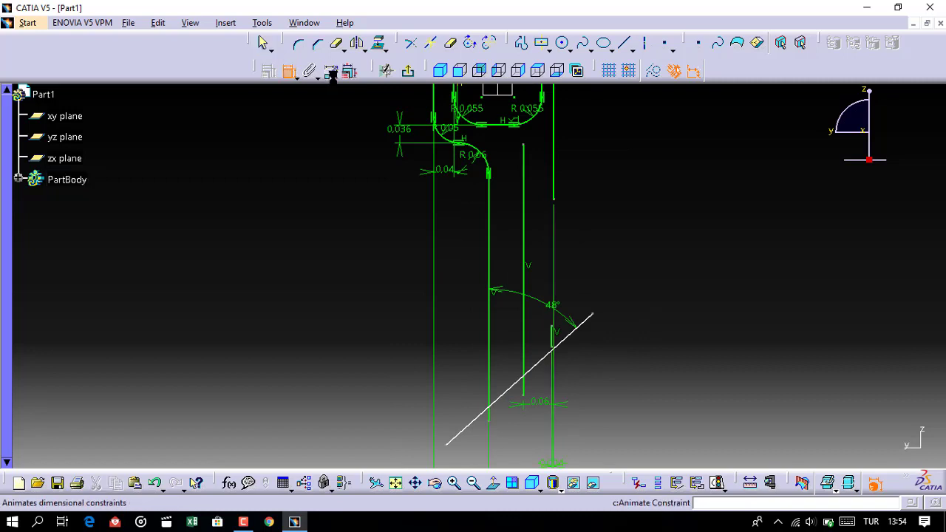
pyautogui.click(501, 131)
pyautogui.moveTo(507, 306); pyautogui.dragTo(507, 255, button='middle')
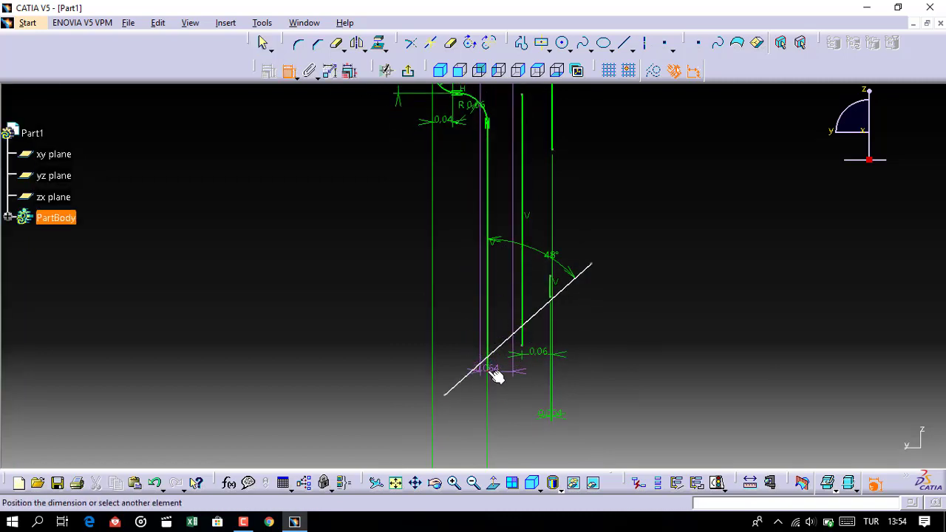
pyautogui.click(470, 362)
pyautogui.moveTo(392, 257)
pyautogui.mouseDown(button='middle')
pyautogui.moveTo(352, 316)
pyautogui.moveTo(397, 299)
pyautogui.mouseUp(button='middle')
pyautogui.click(399, 297)
pyautogui.doubleClick(401, 294)
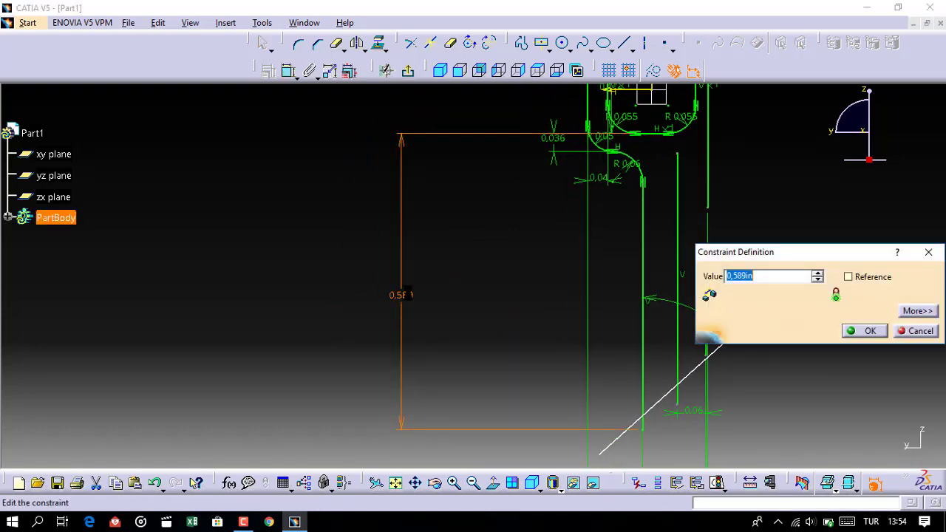
pyautogui.write('0.476')
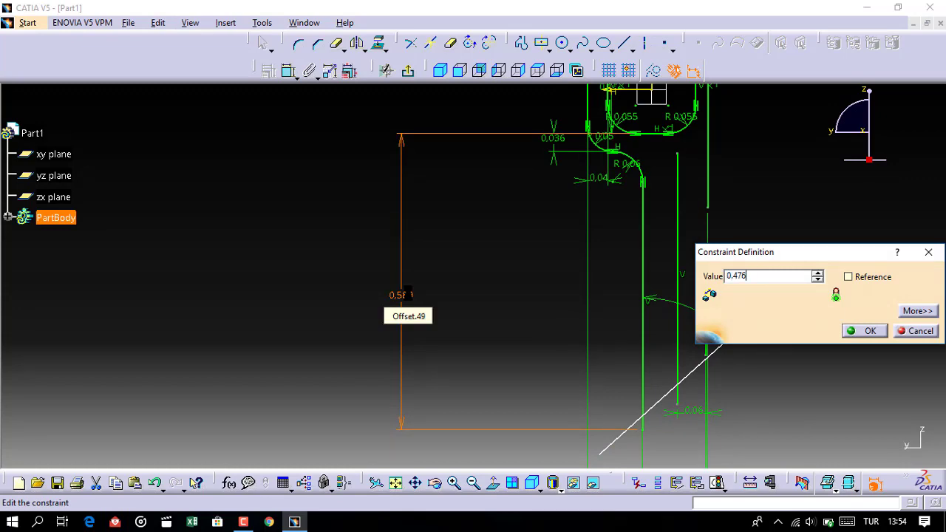
pyautogui.press('Return')
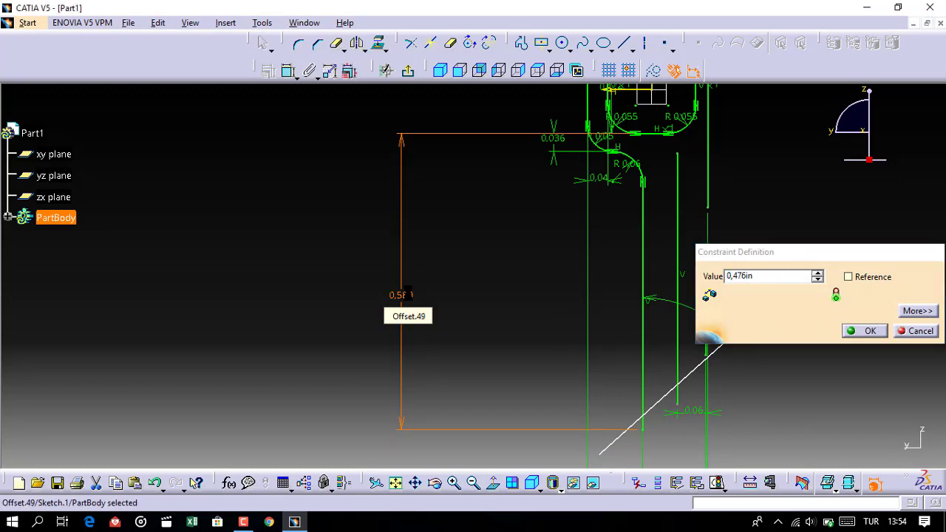
pyautogui.moveTo(655, 258)
pyautogui.mouseDown(button='middle')
pyautogui.moveTo(572, 298)
pyautogui.moveTo(497, 227)
pyautogui.mouseUp(button='middle')
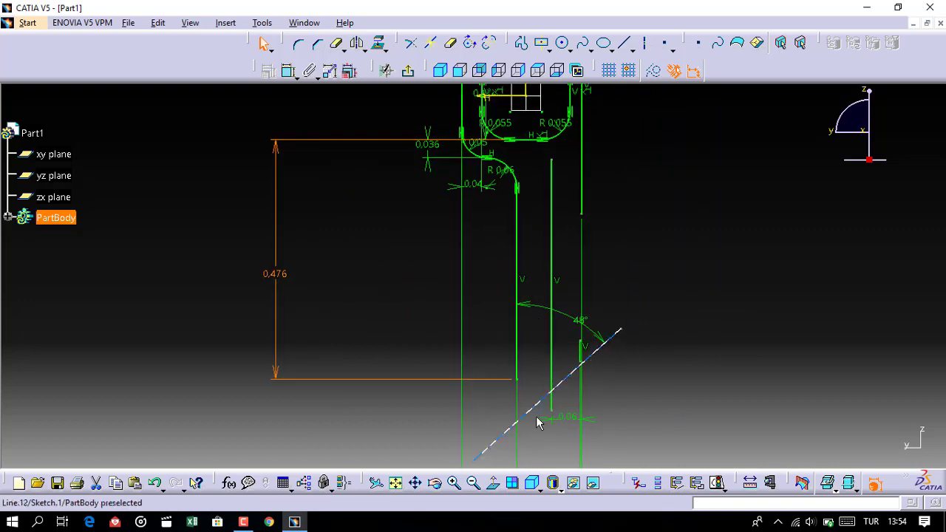
pyautogui.moveTo(568, 431)
pyautogui.mouseDown(button='middle')
pyautogui.moveTo(569, 351)
pyautogui.moveTo(557, 342)
pyautogui.mouseUp(button='middle')
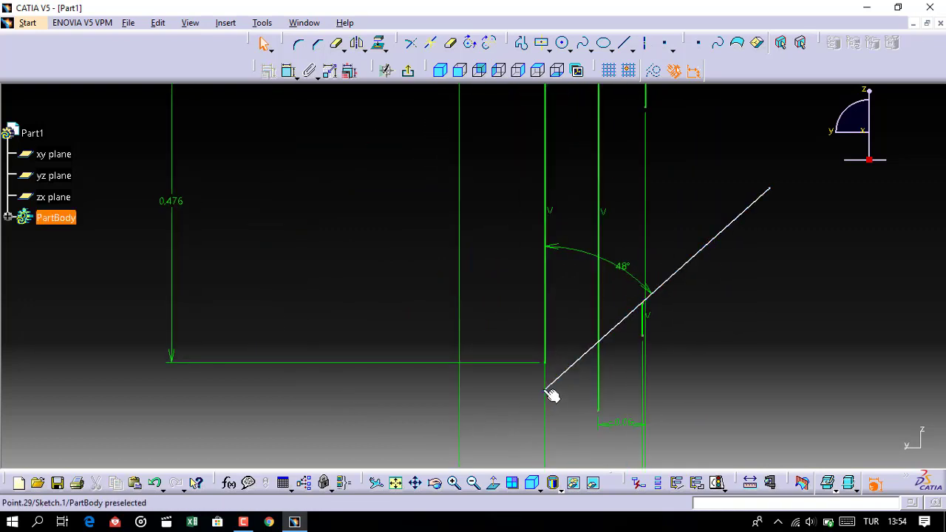
# Make the inclined line's lower endpoint coincide with the vertical line's lower end.
pyautogui.click(546, 391)
pyautogui.keyDown('ctrl'); pyautogui.click(543, 363); pyautogui.keyUp('ctrl')
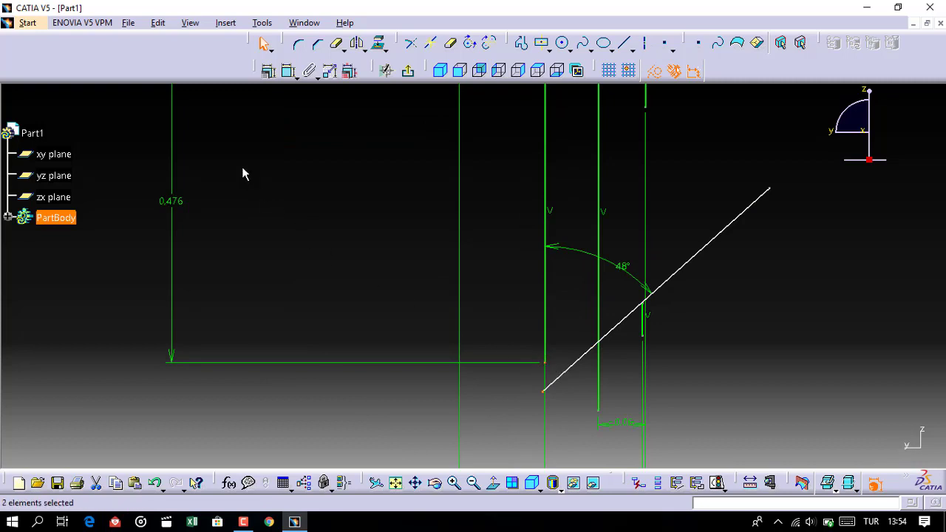
pyautogui.click(300, 77)
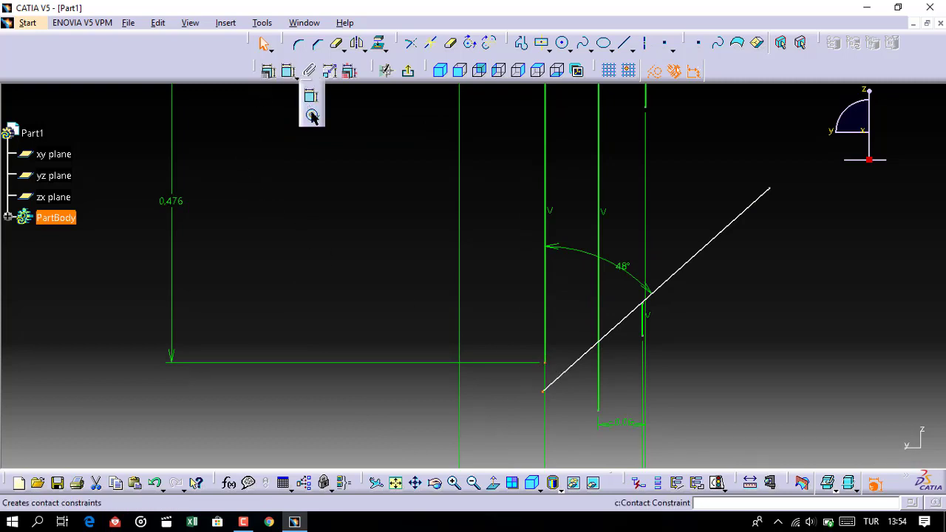
pyautogui.click(312, 116)
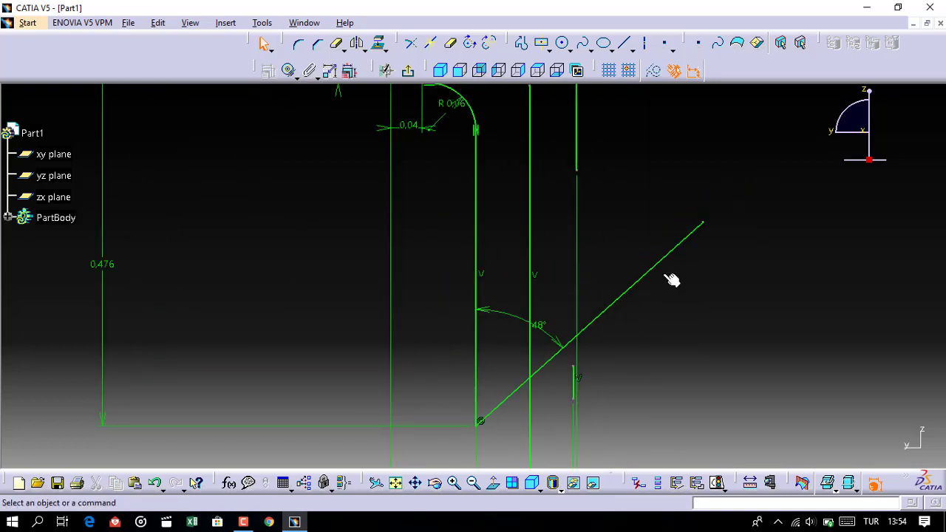
# Move the short vertical line up and put its point in contact with the inclined line.
pyautogui.moveTo(577, 393); pyautogui.dragTo(575, 294)
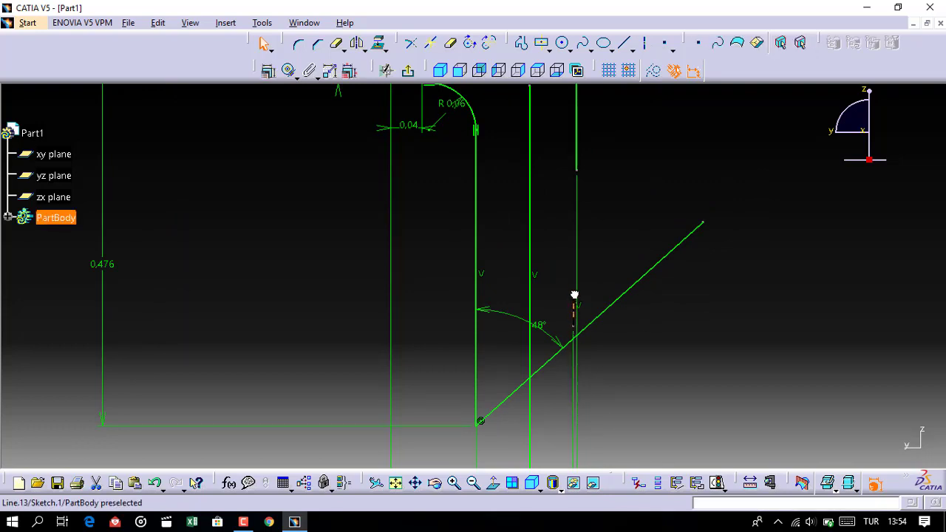
pyautogui.click(616, 357)
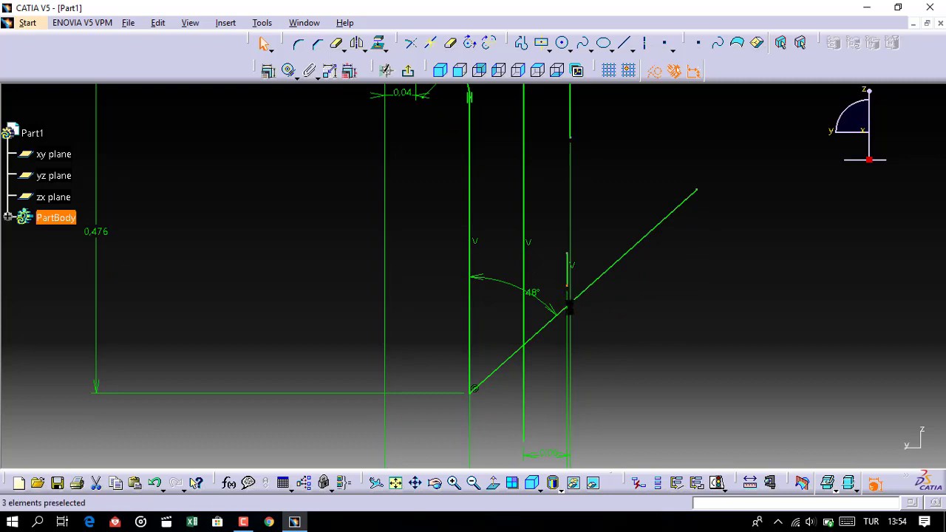
pyautogui.click(565, 309)
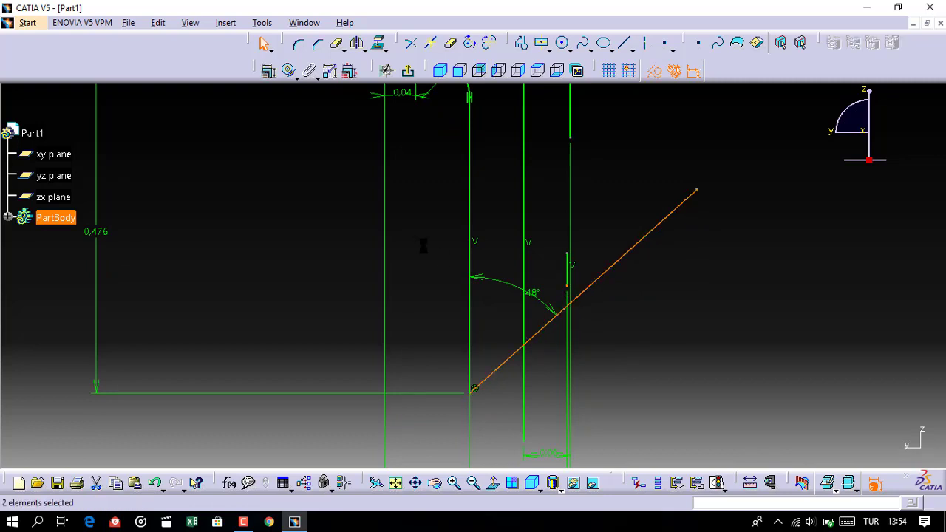
pyautogui.click(289, 71)
pyautogui.moveTo(625, 308)
pyautogui.mouseDown(button='middle')
pyautogui.moveTo(617, 372)
pyautogui.moveTo(625, 344)
pyautogui.moveTo(574, 306)
pyautogui.mouseUp(button='middle')
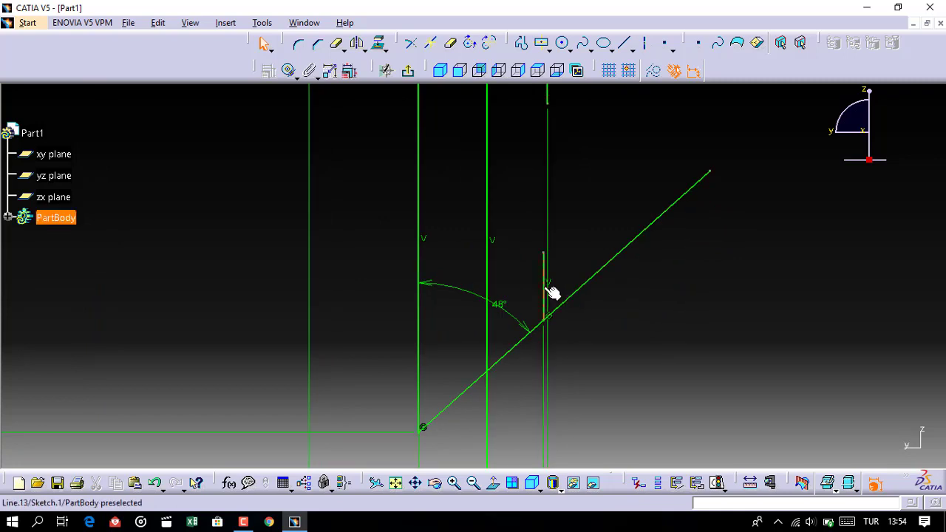
# Dimension the short vertical line at its current 0.068 height.
pyautogui.doubleClick(551, 291)
pyautogui.click(909, 208)
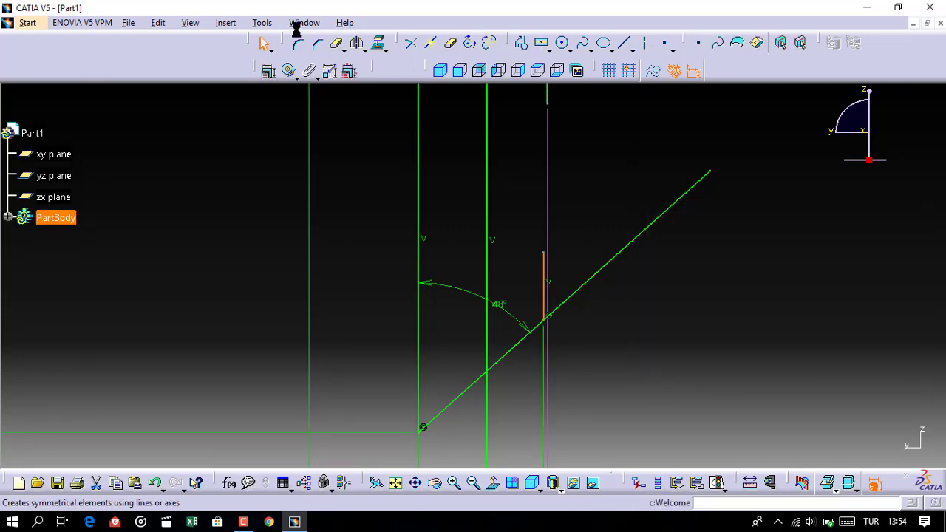
pyautogui.click(295, 76)
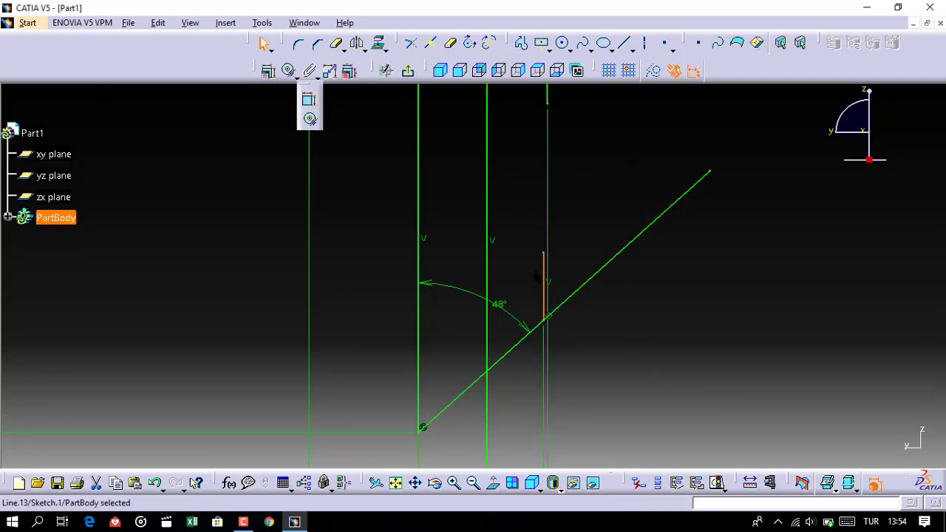
pyautogui.click(309, 102)
pyautogui.click(700, 291)
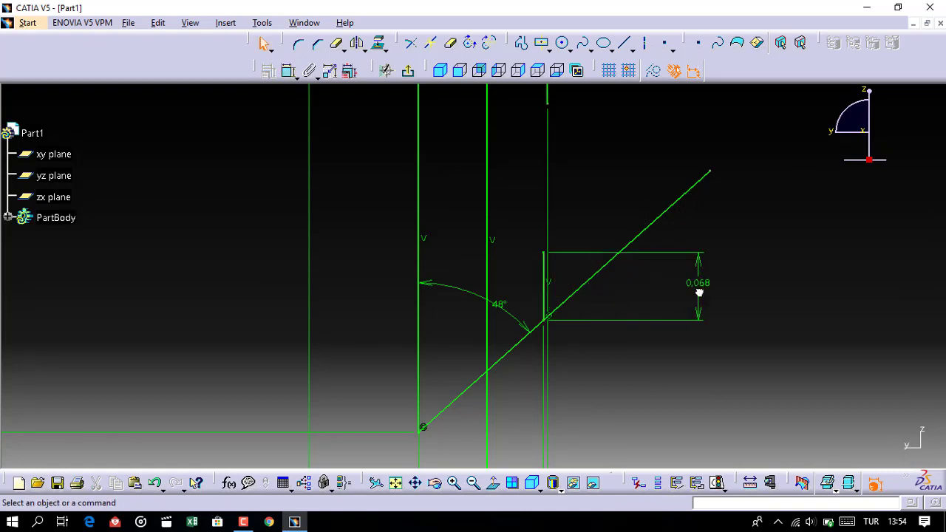
# Change the short-line dimension to 0.03, then place a circle centre above the angled line.
pyautogui.doubleClick(700, 282)
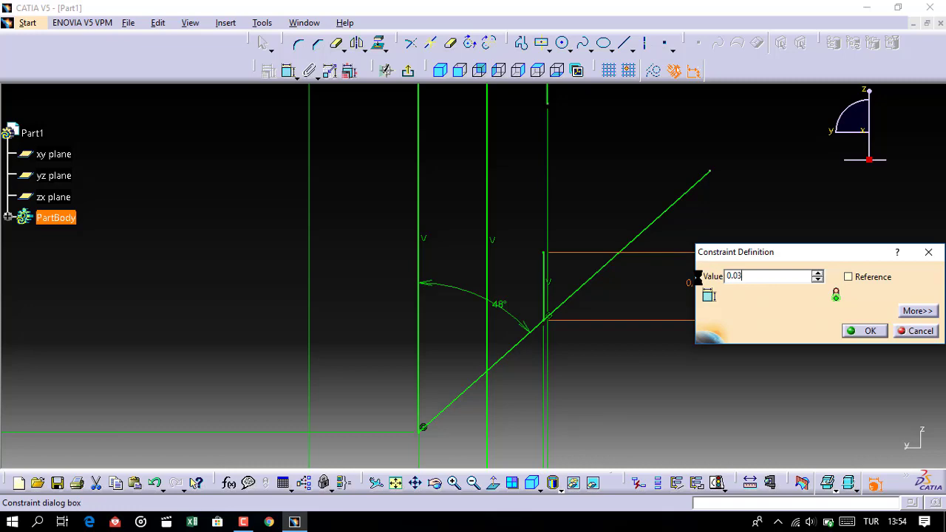
pyautogui.press('Return')
pyautogui.moveTo(698, 277)
pyautogui.mouseDown(button='middle')
pyautogui.moveTo(584, 317)
pyautogui.moveTo(606, 308)
pyautogui.moveTo(625, 224)
pyautogui.moveTo(644, 244)
pyautogui.moveTo(635, 219)
pyautogui.moveTo(628, 259)
pyautogui.mouseUp(button='middle')
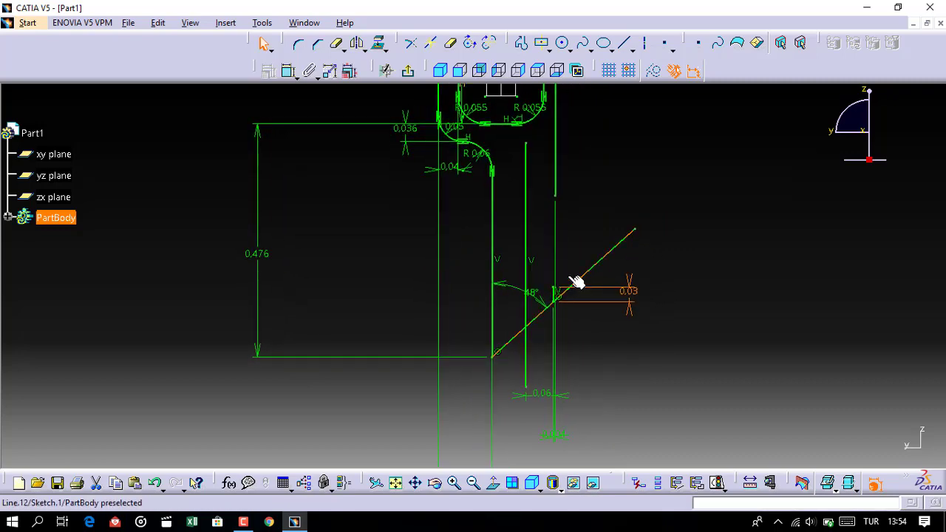
pyautogui.moveTo(570, 274)
pyautogui.mouseDown(button='middle')
pyautogui.moveTo(564, 247)
pyautogui.moveTo(517, 342)
pyautogui.mouseUp(button='middle')
pyautogui.click(564, 44)
pyautogui.click(538, 294)
pyautogui.write('0.08')
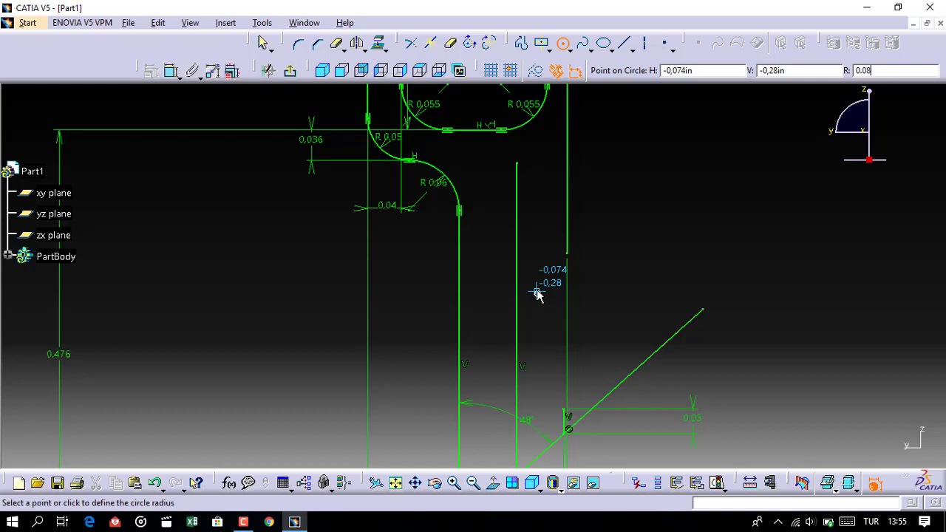
# Finish the R0.08 circle and drag it down onto the angled line.
pyautogui.press('Return')
pyautogui.moveTo(572, 274); pyautogui.dragTo(562, 219, button='middle')
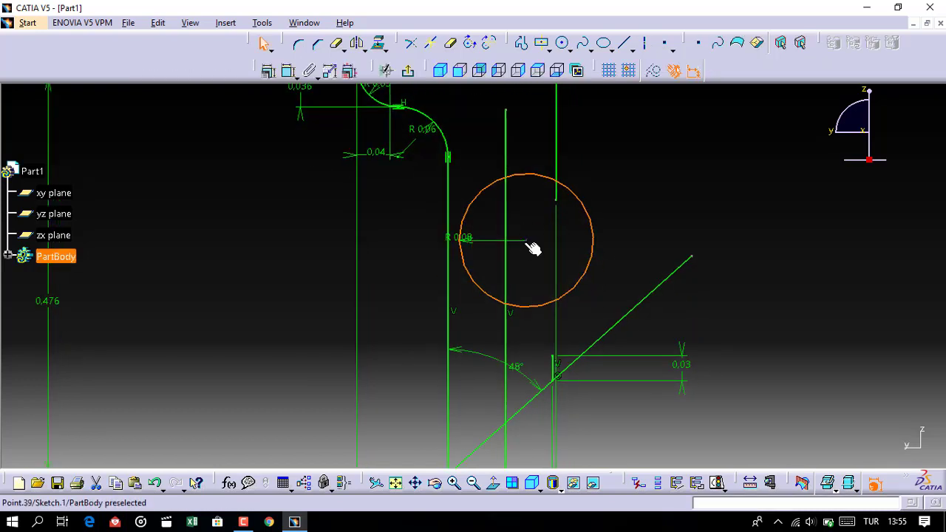
pyautogui.moveTo(529, 243); pyautogui.dragTo(571, 268)
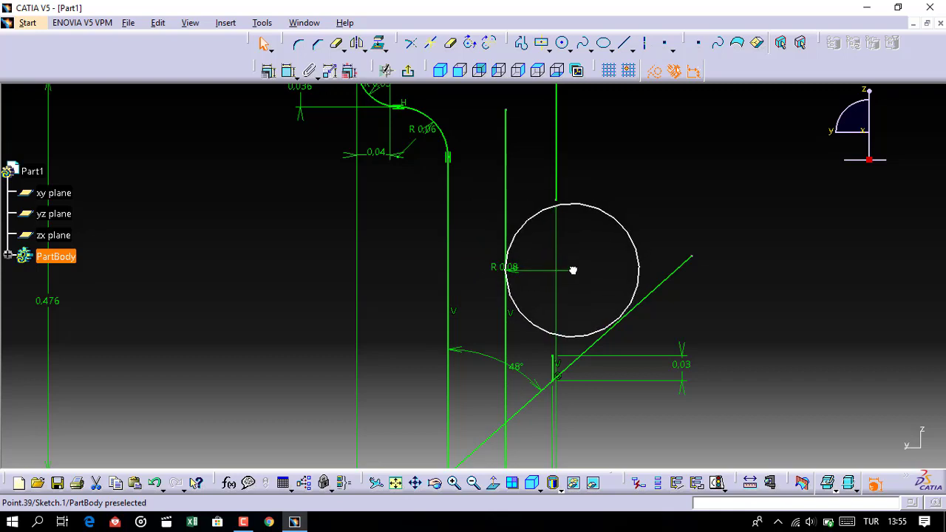
pyautogui.moveTo(580, 346); pyautogui.dragTo(574, 274, button='middle')
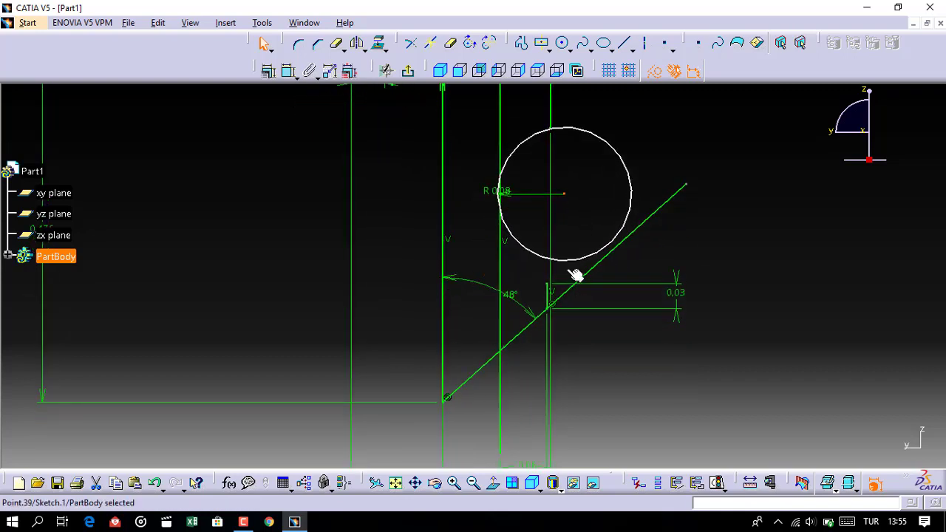
pyautogui.click(547, 201)
# Draw a second R0.08 circle above the first one.
pyautogui.click(563, 43)
pyautogui.click(570, 249)
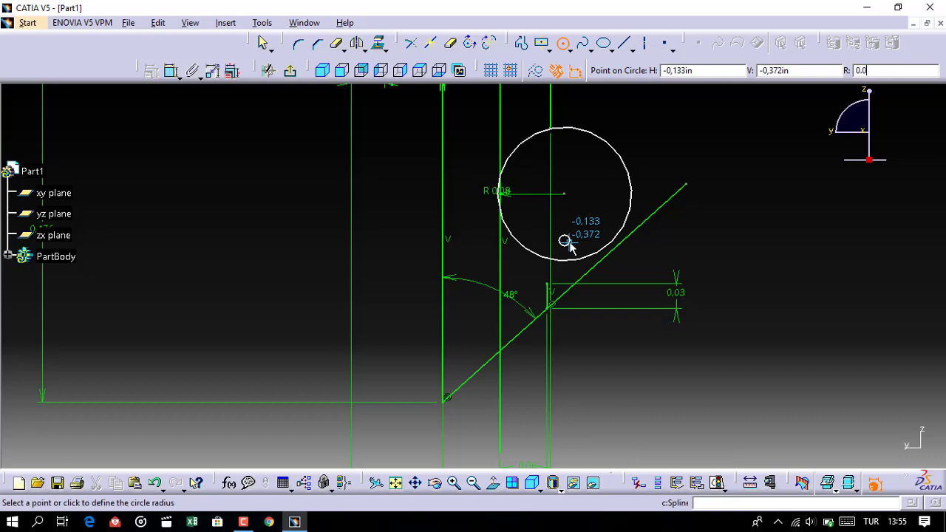
pyautogui.write('8')
pyautogui.press('Return')
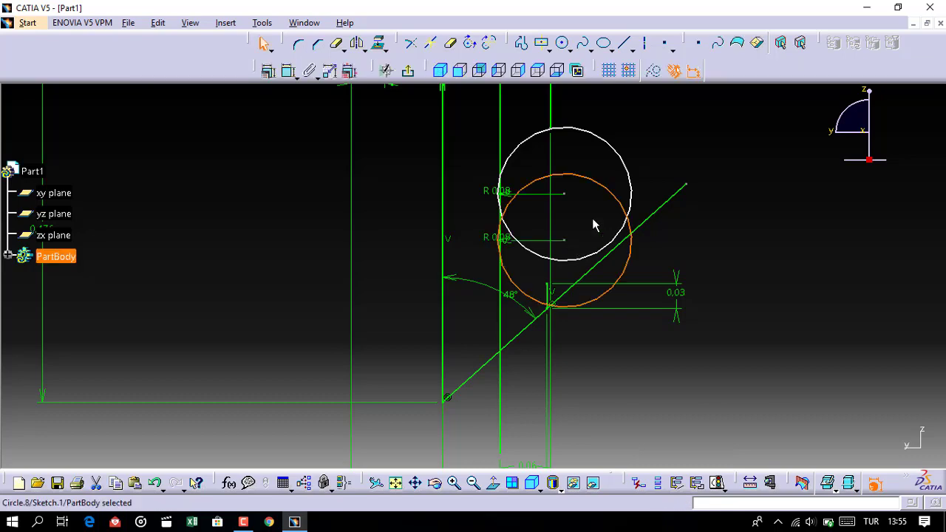
pyautogui.moveTo(593, 226)
pyautogui.mouseDown(button='middle')
pyautogui.moveTo(600, 265)
pyautogui.moveTo(590, 303)
pyautogui.mouseUp(button='middle')
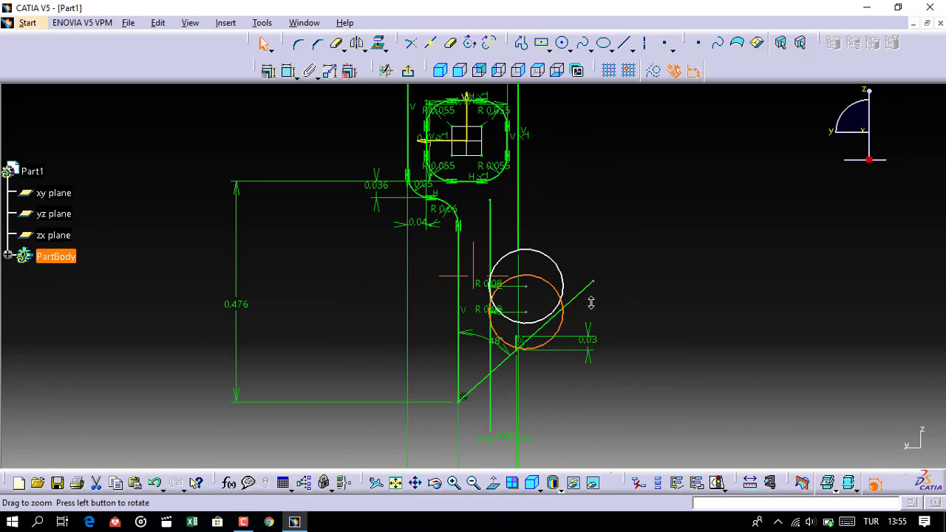
pyautogui.moveTo(578, 234); pyautogui.dragTo(586, 255, button='middle')
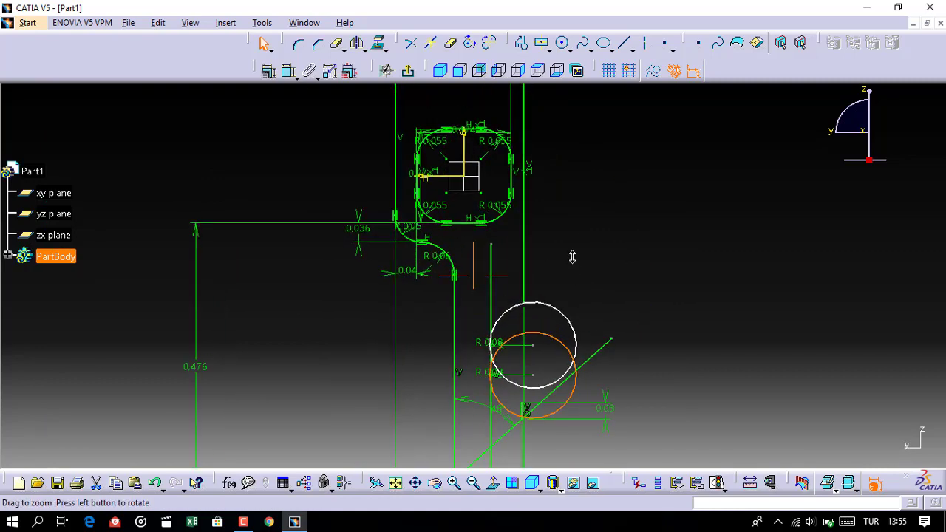
pyautogui.click(586, 255)
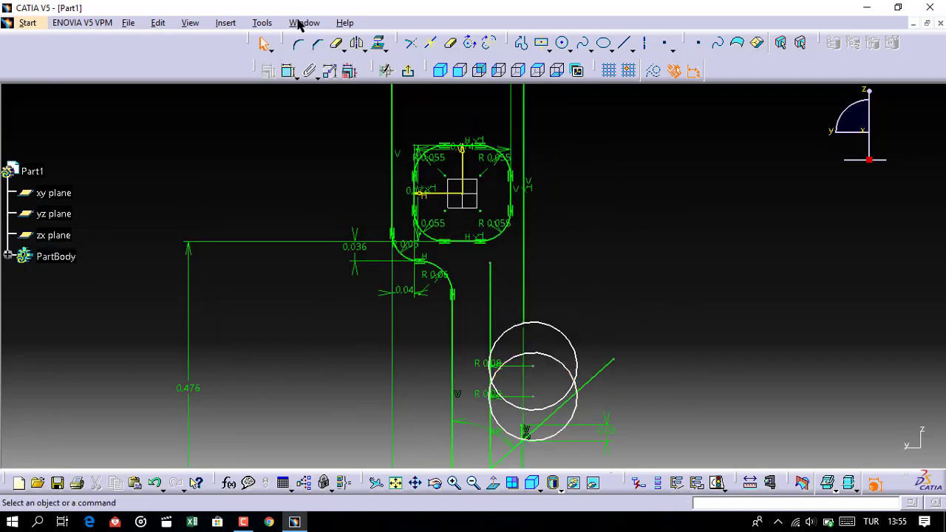
# Start a dimension between the rounded square's top edge and the upper circle.
pyautogui.click(288, 71)
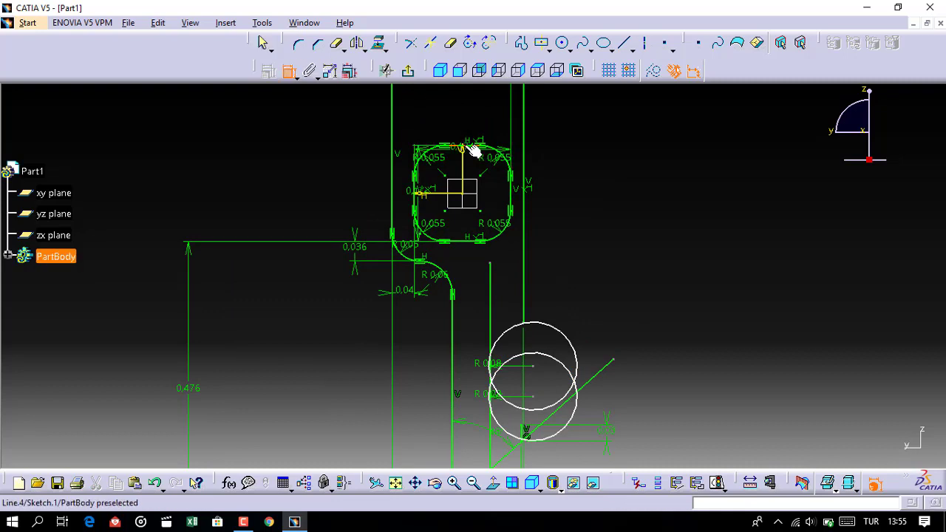
pyautogui.click(470, 147)
pyautogui.click(553, 327)
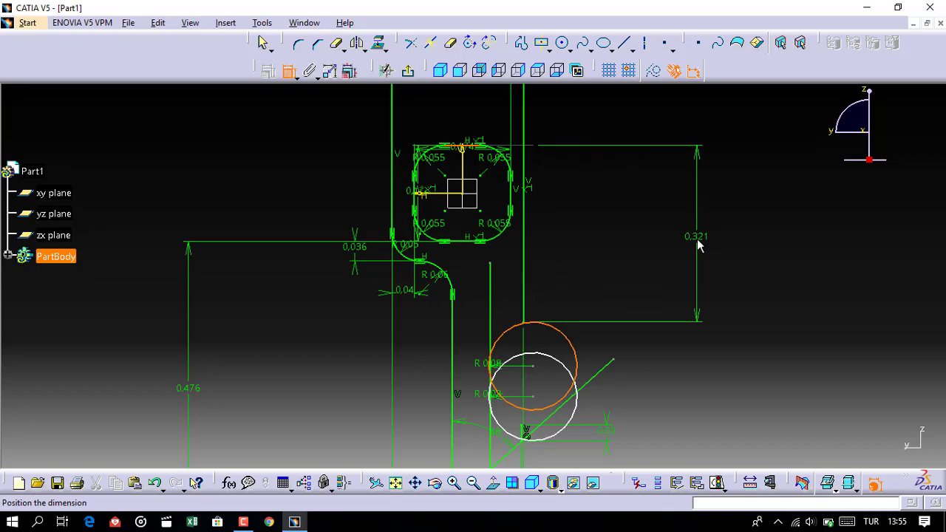
# Set the upper circle's distance from the square's top edge to 0.19 instead of 0.321.
pyautogui.click(698, 246)
pyautogui.doubleClick(696, 240)
pyautogui.write('0')
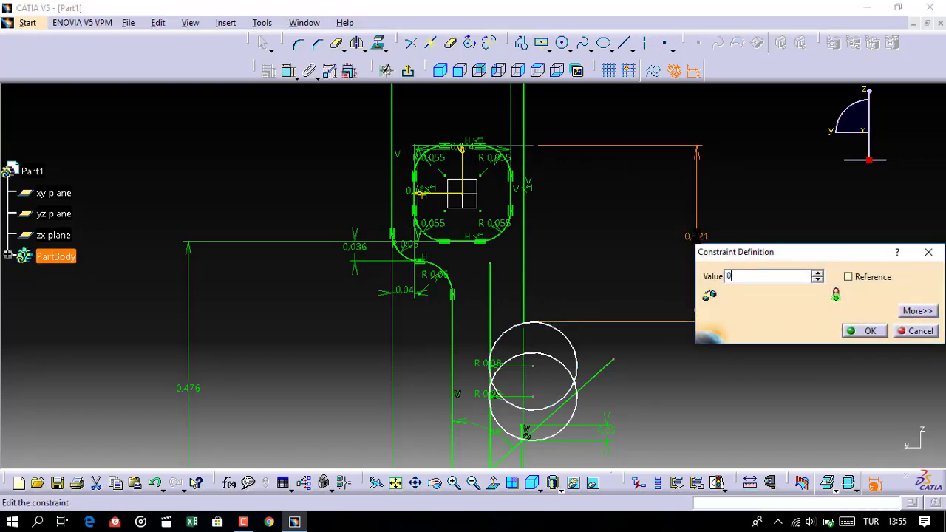
pyautogui.write(',19in')
pyautogui.press('Return')
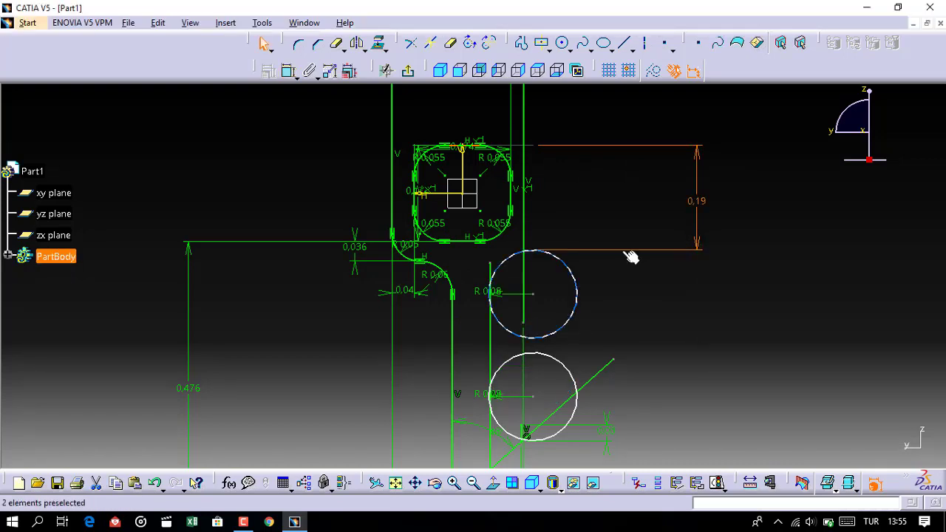
pyautogui.moveTo(628, 245); pyautogui.dragTo(609, 257, button='middle')
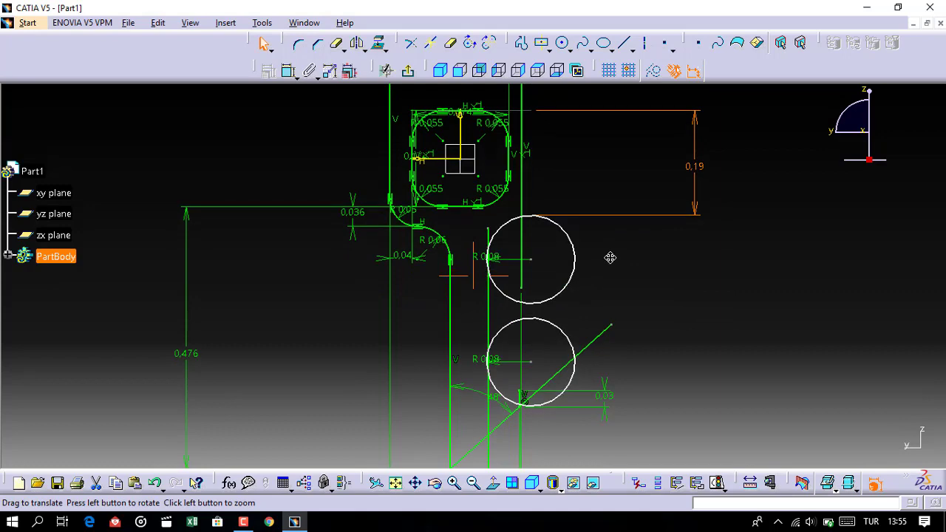
pyautogui.moveTo(569, 281)
pyautogui.mouseDown(button='middle')
pyautogui.moveTo(554, 313)
pyautogui.moveTo(554, 355)
pyautogui.moveTo(545, 332)
pyautogui.moveTo(572, 306)
pyautogui.moveTo(479, 327)
pyautogui.mouseUp(button='middle')
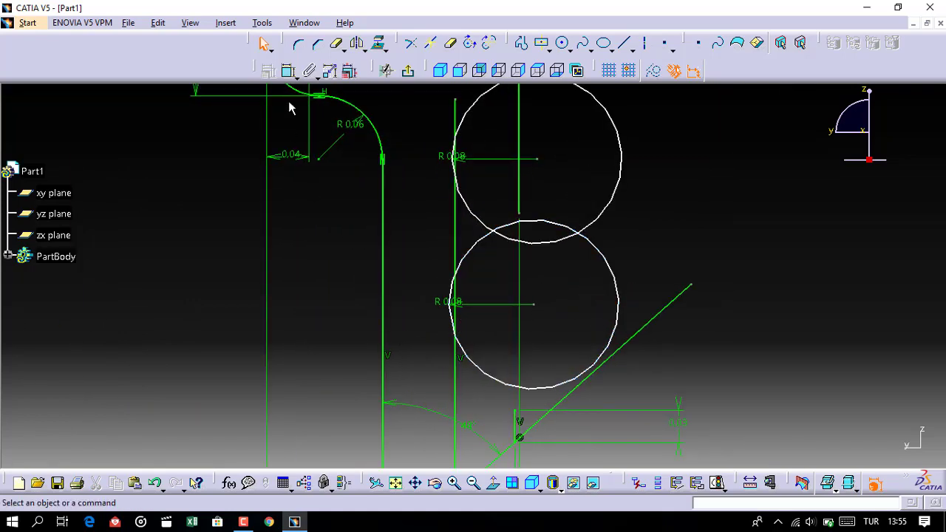
# Make both R0.08 circles tangent to the vertical line with contact constraints.
pyautogui.click(296, 76)
pyautogui.click(310, 111)
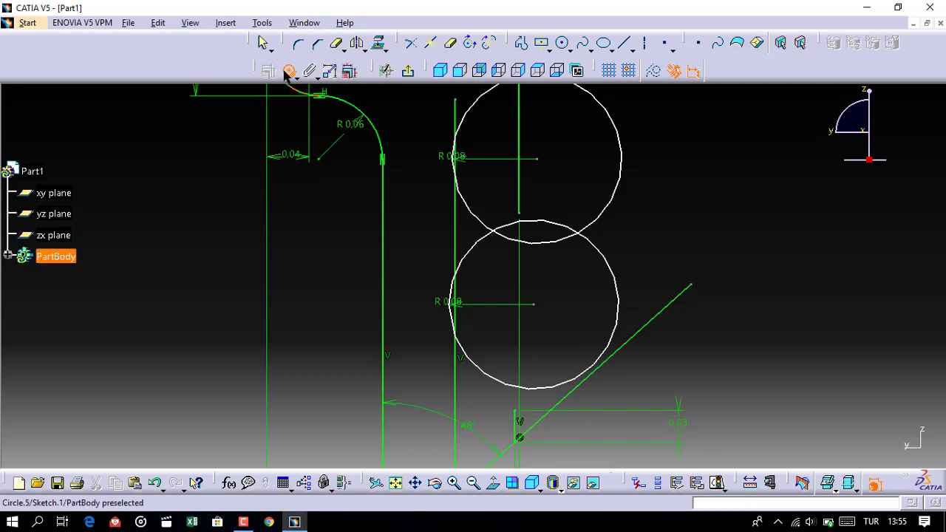
pyautogui.click(290, 72)
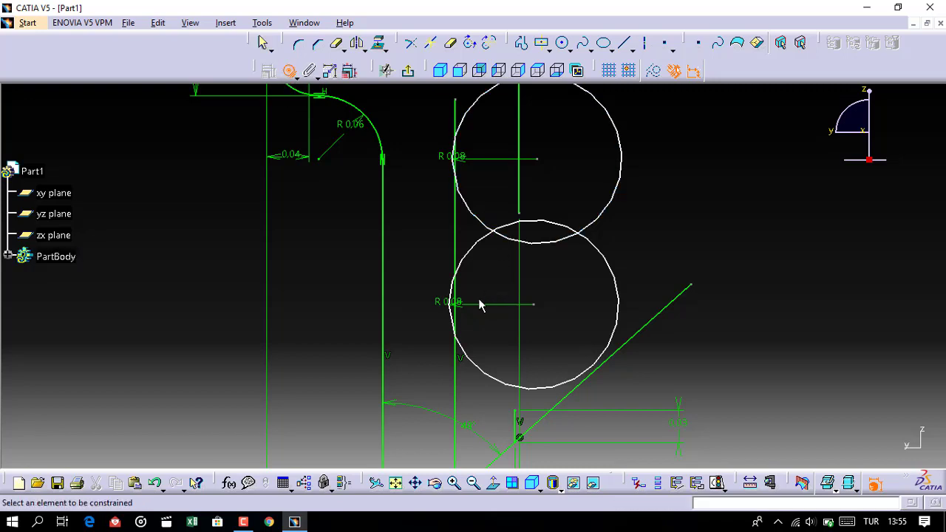
pyautogui.click(453, 322)
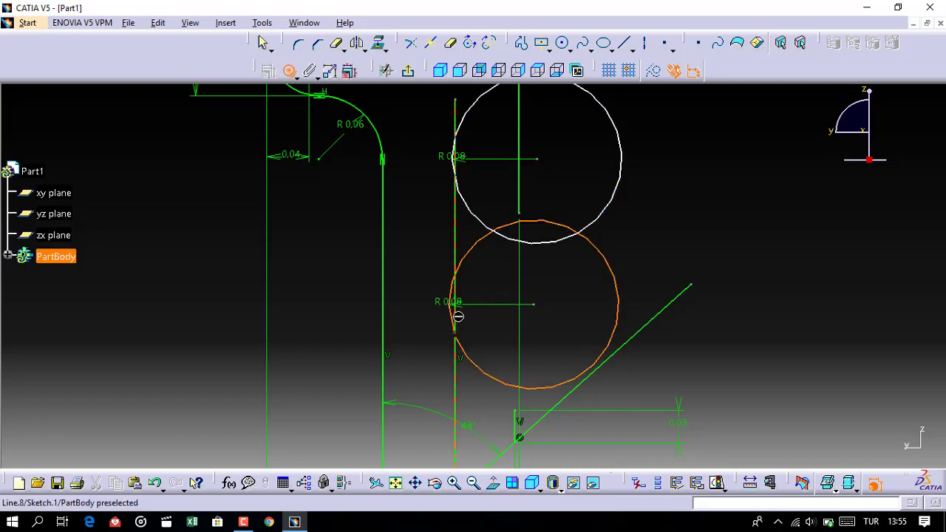
pyautogui.click(458, 317)
pyautogui.moveTo(481, 180); pyautogui.dragTo(492, 260, button='middle')
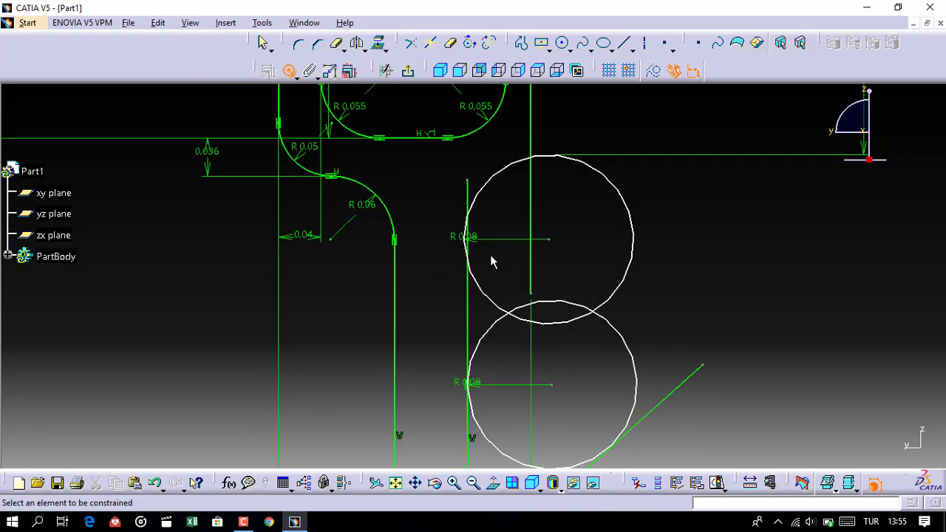
pyautogui.click(466, 206)
pyautogui.click(467, 204)
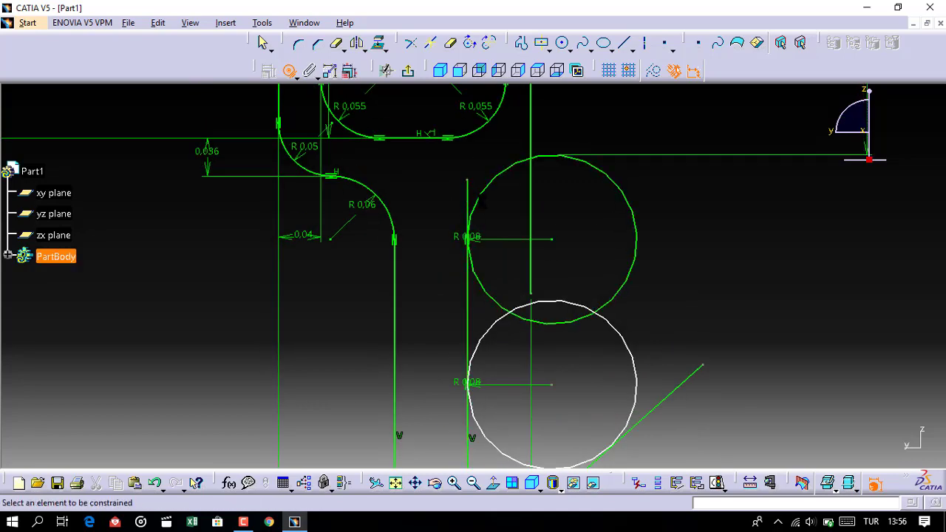
# Make the circle tangent to the 48° line, undoing an over-constraining contact first.
pyautogui.moveTo(560, 234)
pyautogui.mouseDown(button='middle')
pyautogui.moveTo(548, 273)
pyautogui.moveTo(540, 181)
pyautogui.mouseUp(button='middle')
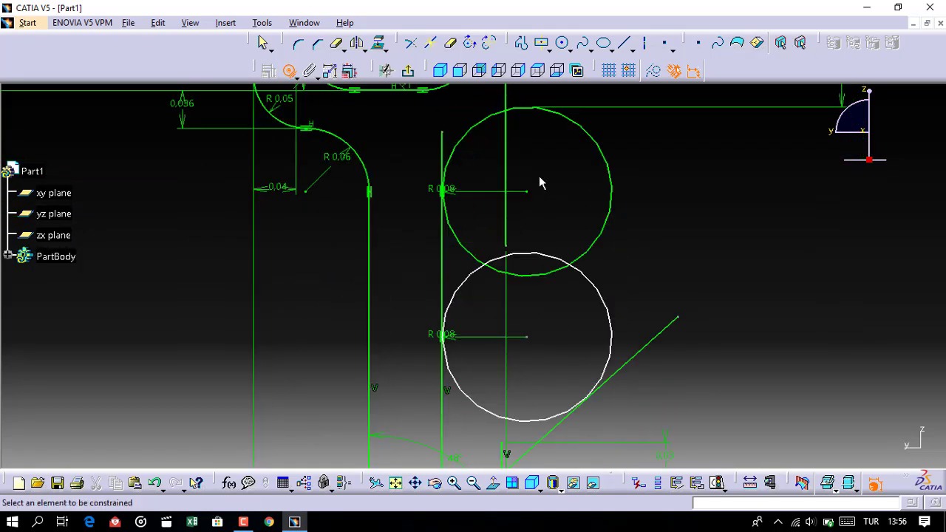
pyautogui.moveTo(549, 353); pyautogui.dragTo(549, 288, button='middle')
pyautogui.moveTo(530, 392); pyautogui.dragTo(529, 298, button='middle')
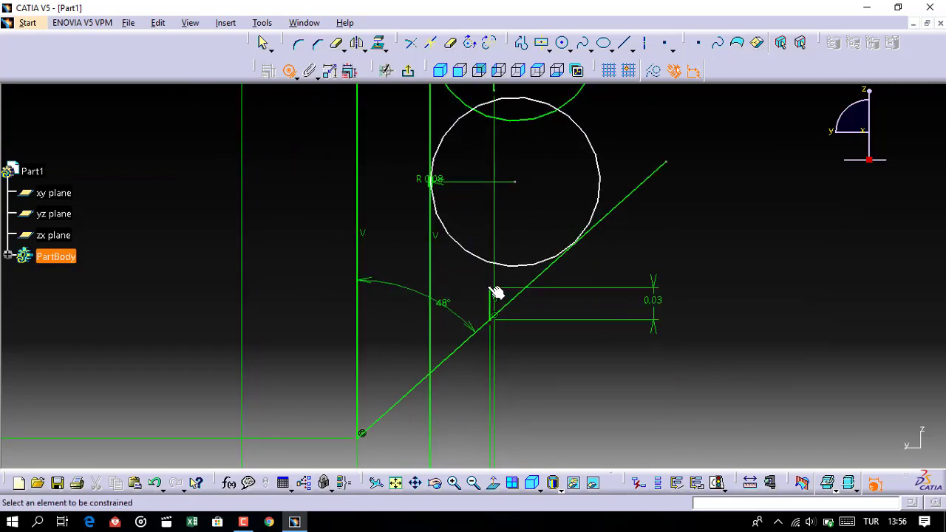
pyautogui.click(497, 265)
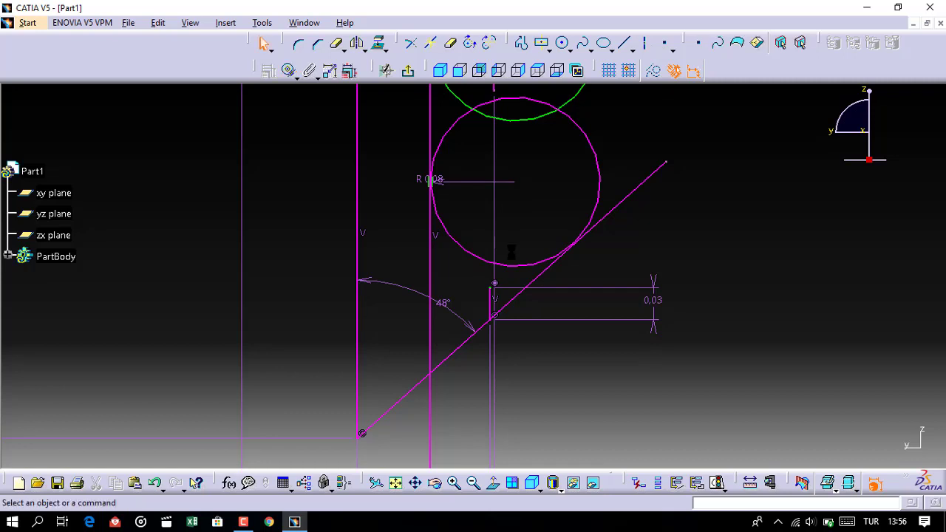
pyautogui.hotkey('ctrl', 'z')
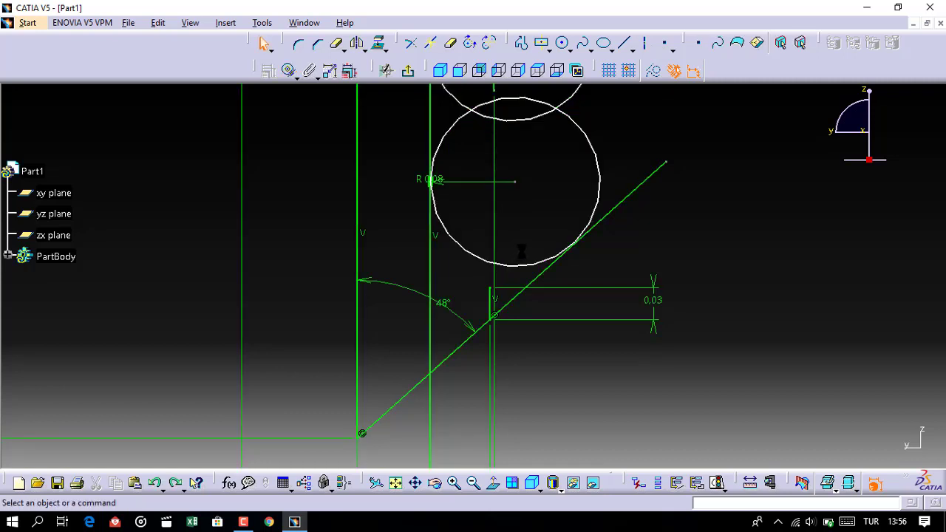
pyautogui.moveTo(513, 323); pyautogui.dragTo(509, 457, button='middle')
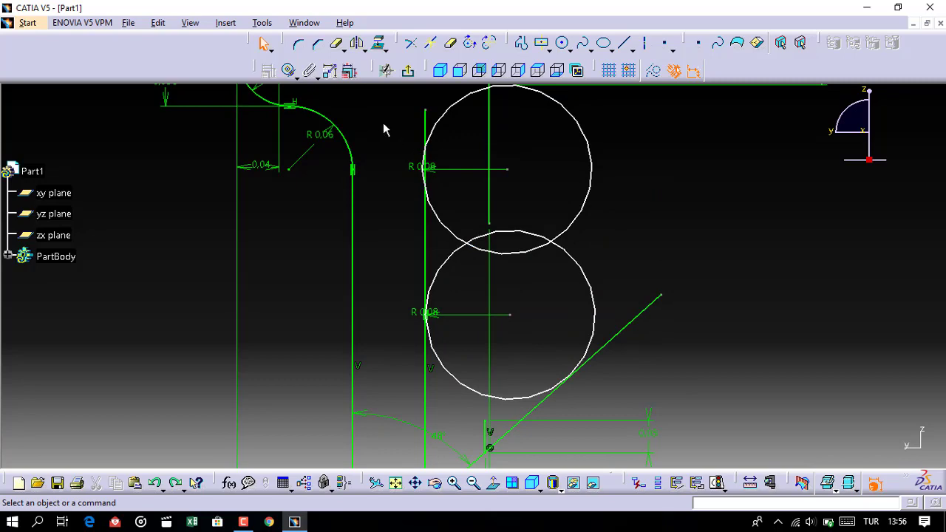
pyautogui.click(425, 129)
pyautogui.keyDown('ctrl'); pyautogui.click(436, 122); pyautogui.keyUp('ctrl')
pyautogui.click(288, 70)
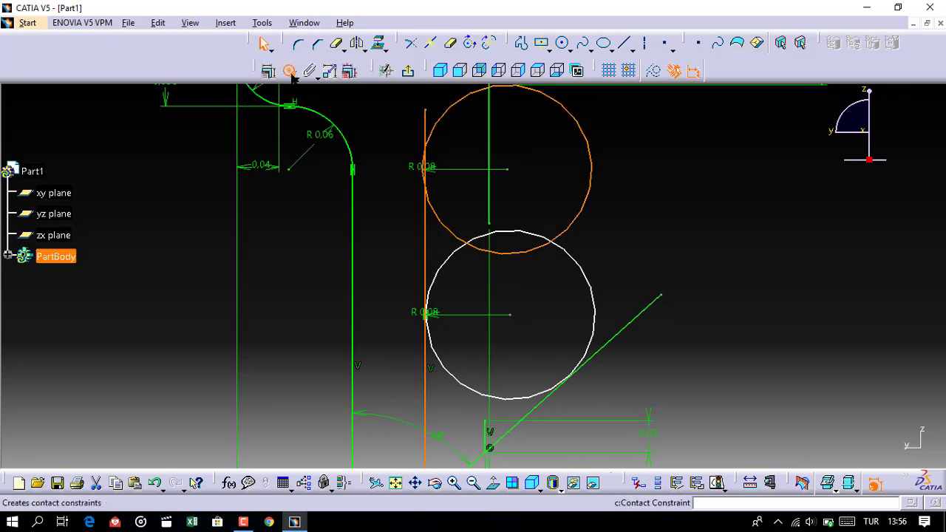
pyautogui.moveTo(465, 332); pyautogui.dragTo(449, 218, button='middle')
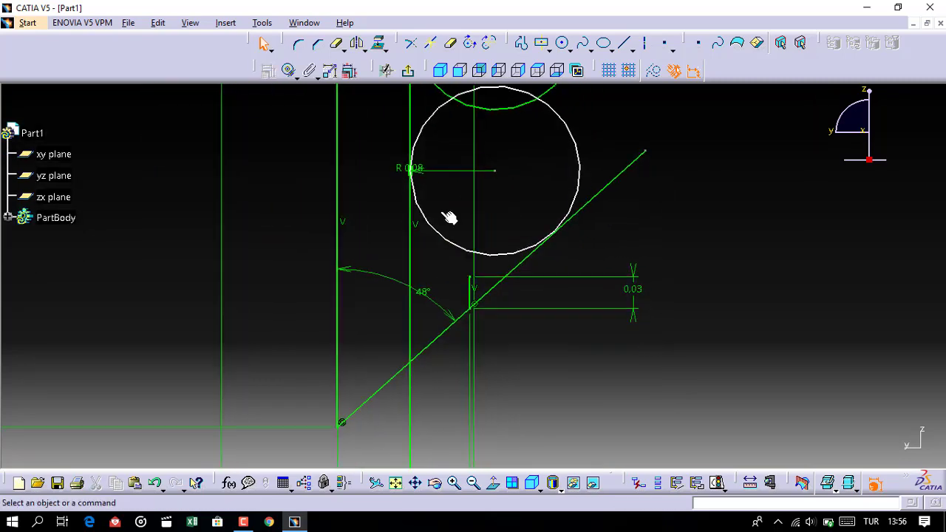
# Add a distance dimension from the circle to the reference line with value 0.
pyautogui.click(297, 76)
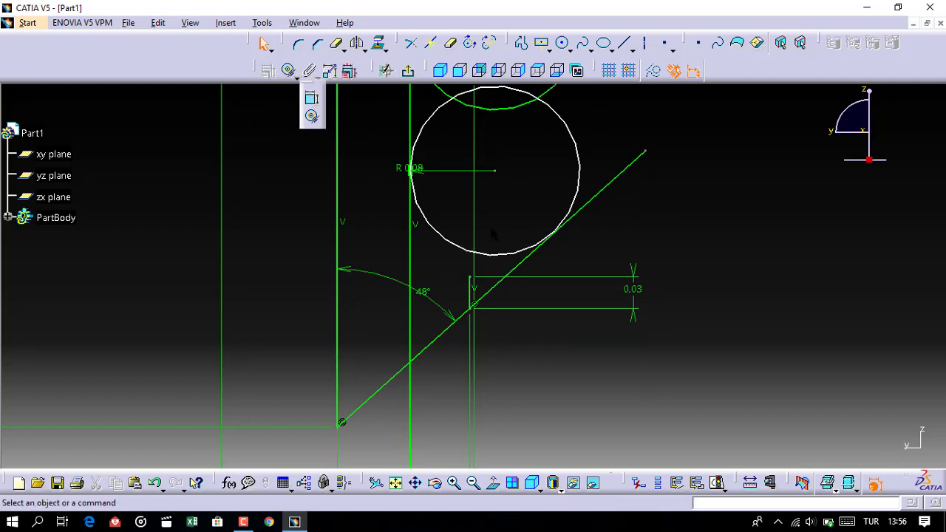
pyautogui.click(314, 95)
pyautogui.click(483, 254)
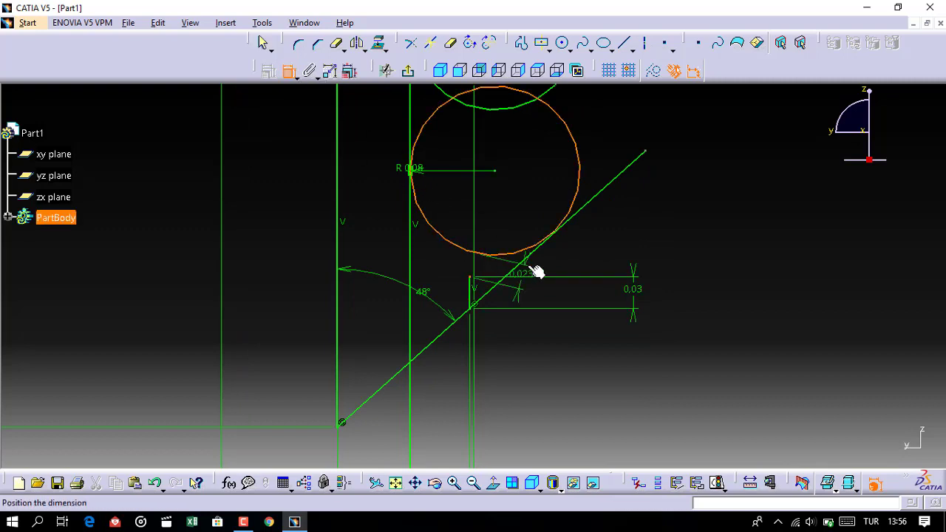
pyautogui.click(716, 347)
pyautogui.doubleClick(723, 345)
pyautogui.write('0')
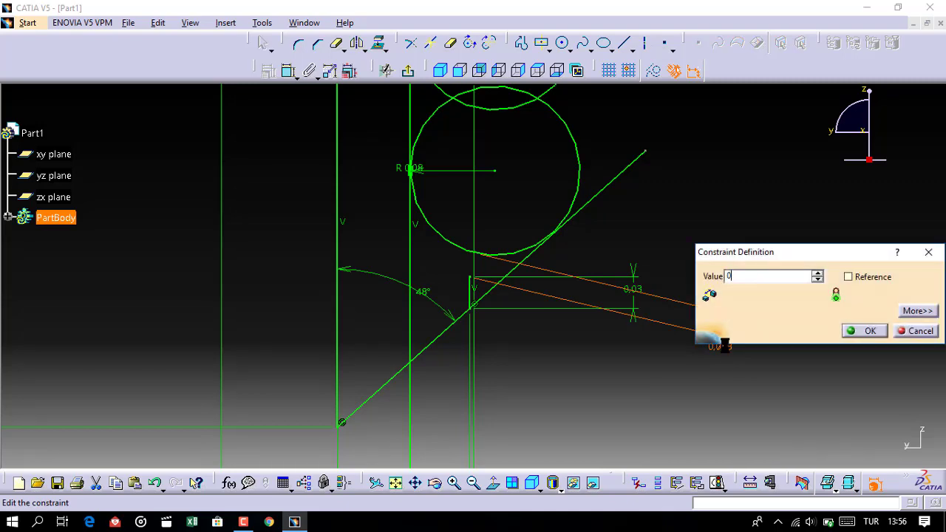
pyautogui.press('Return')
pyautogui.moveTo(595, 182)
pyautogui.mouseDown(button='middle')
pyautogui.moveTo(587, 295)
pyautogui.moveTo(560, 302)
pyautogui.moveTo(561, 264)
pyautogui.moveTo(565, 313)
pyautogui.mouseUp(button='middle')
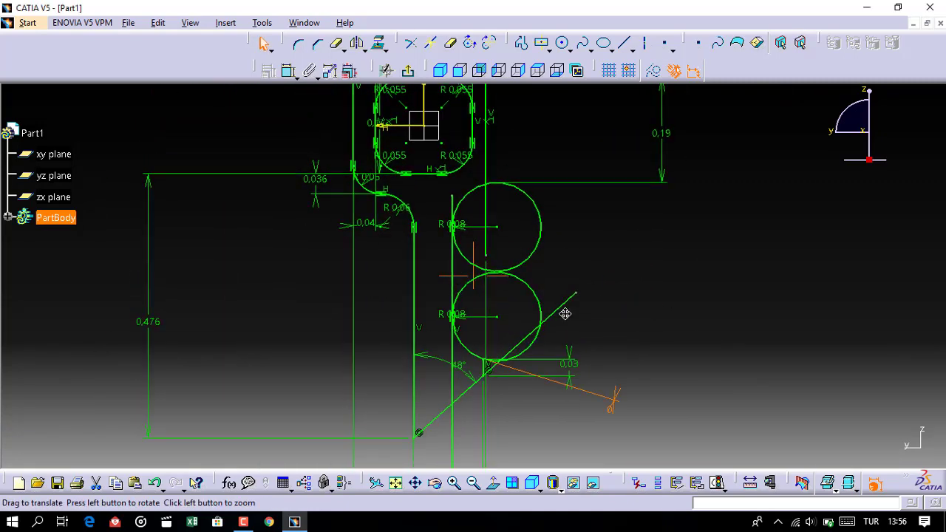
# Quick Trim the two R0.08 circles, the vertical line and the diagonal into connecting arcs.
pyautogui.moveTo(511, 264); pyautogui.dragTo(511, 288, button='middle')
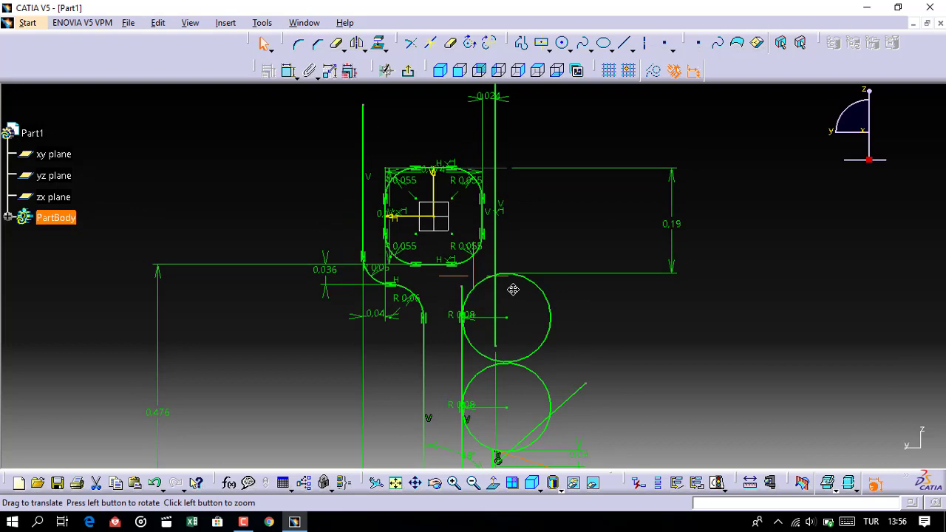
pyautogui.click(451, 46)
pyautogui.moveTo(483, 255); pyautogui.dragTo(485, 190, button='middle')
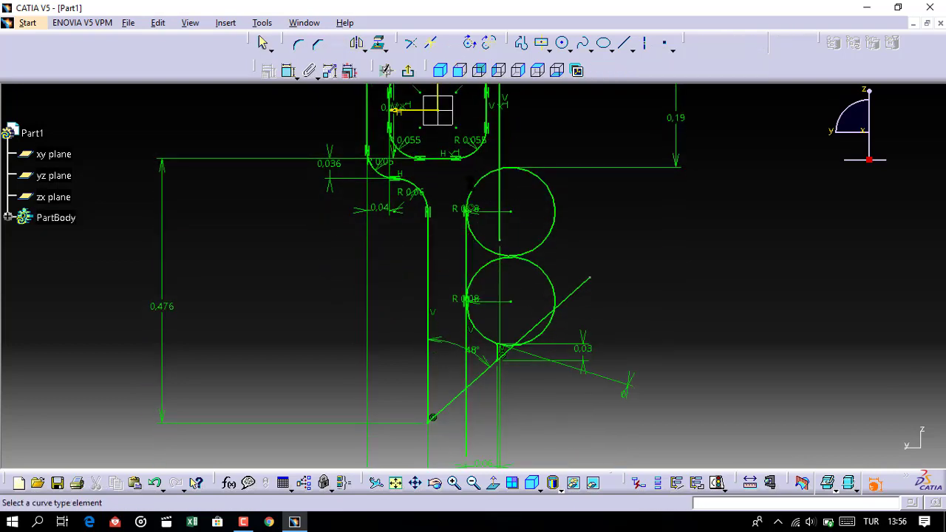
pyautogui.click(551, 195)
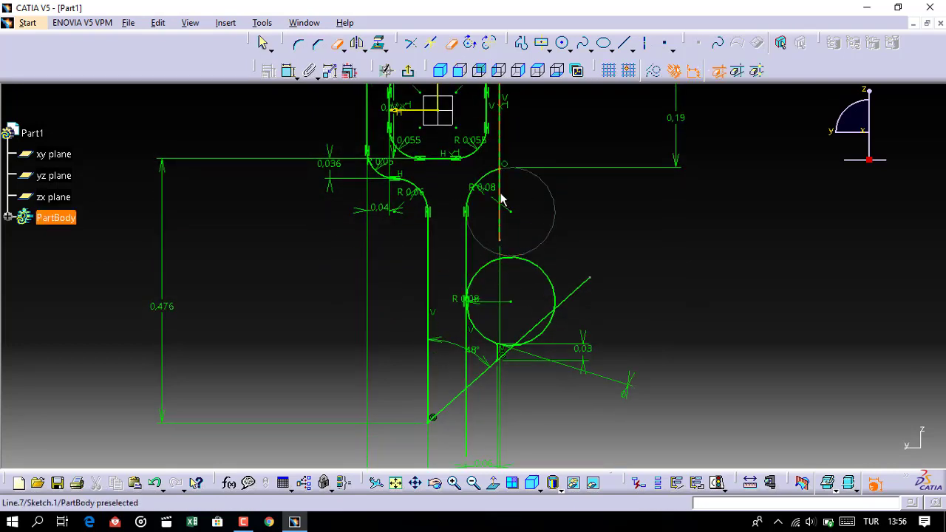
pyautogui.click(507, 263)
pyautogui.moveTo(561, 365)
pyautogui.mouseDown(button='middle')
pyautogui.moveTo(552, 301)
pyautogui.moveTo(520, 304)
pyautogui.mouseUp(button='middle')
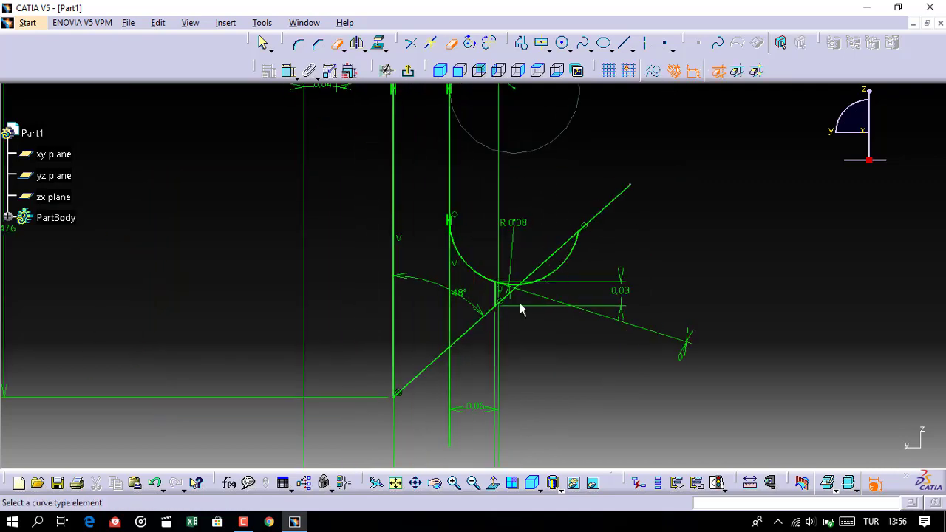
pyautogui.click(450, 390)
pyautogui.click(448, 312)
pyautogui.moveTo(506, 278); pyautogui.dragTo(447, 321, button='middle')
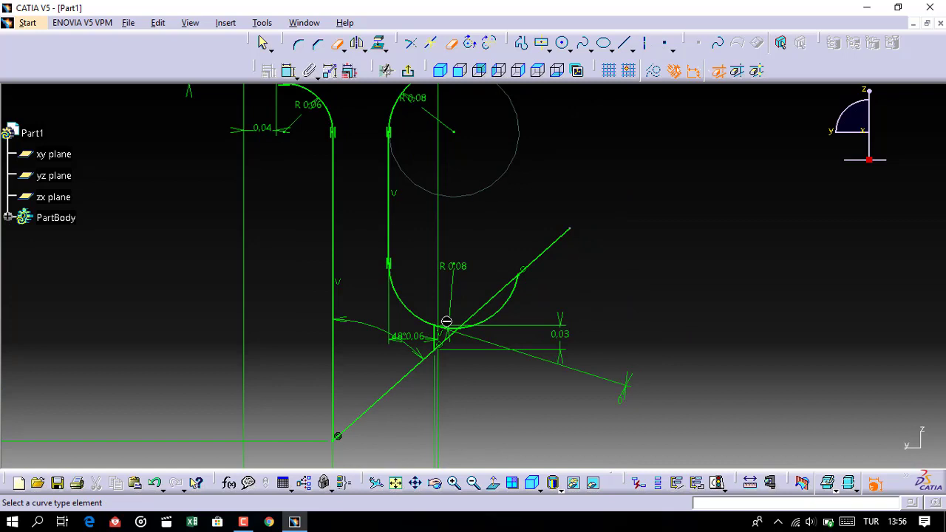
pyautogui.click(517, 287)
pyautogui.click(519, 275)
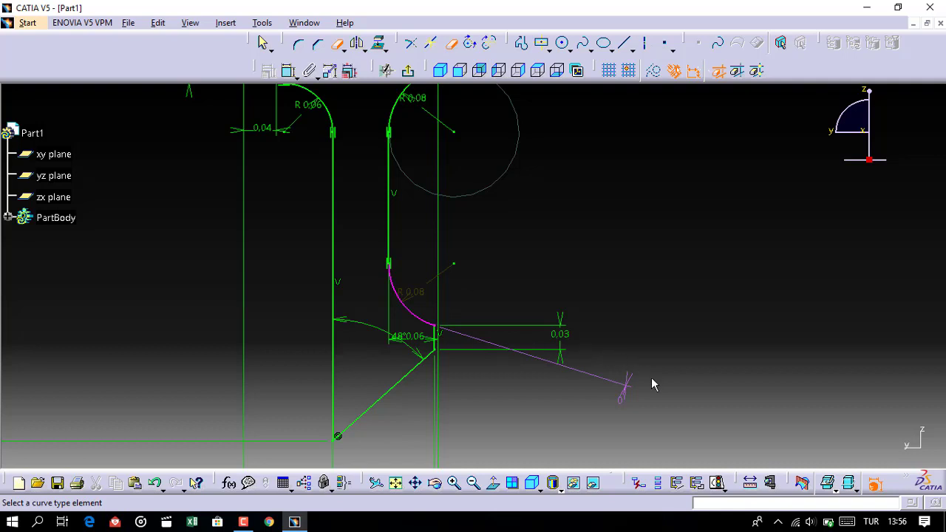
# Delete the long sloped line.
pyautogui.click(625, 383)
pyautogui.press('Delete')
pyautogui.moveTo(543, 364)
pyautogui.mouseDown(button='middle')
pyautogui.moveTo(552, 360)
pyautogui.moveTo(565, 380)
pyautogui.moveTo(559, 306)
pyautogui.mouseUp(button='middle')
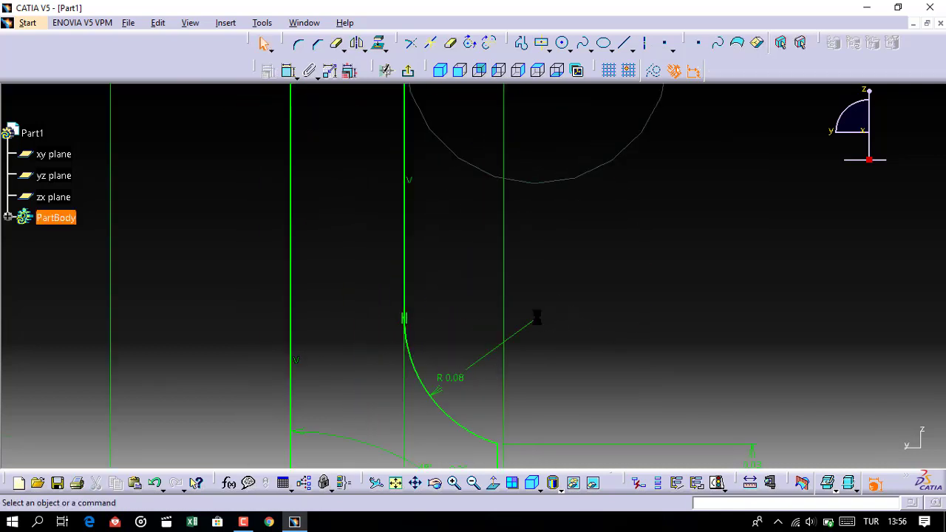
pyautogui.moveTo(577, 311)
pyautogui.mouseDown(button='middle')
pyautogui.moveTo(570, 292)
pyautogui.moveTo(509, 253)
pyautogui.mouseUp(button='middle')
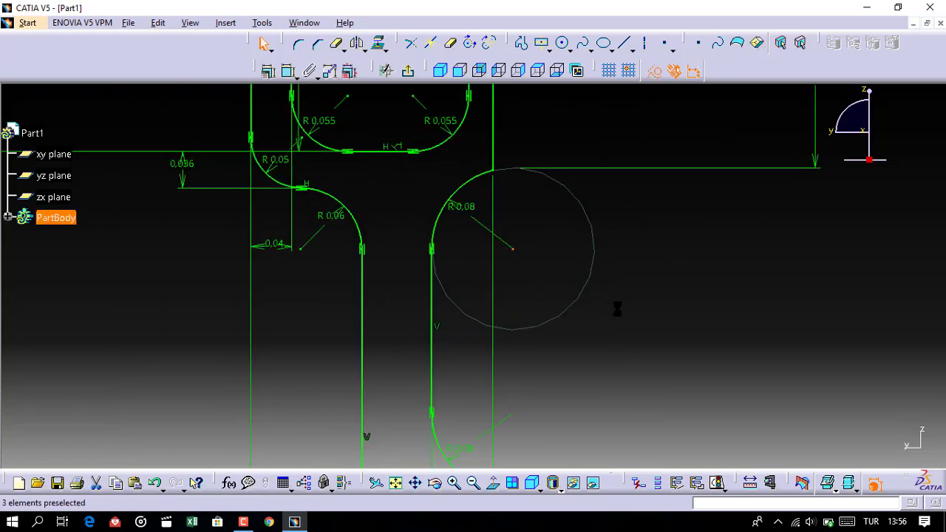
# Draw an R 0.17 circle just above the rounded square's top line.
pyautogui.click(591, 277)
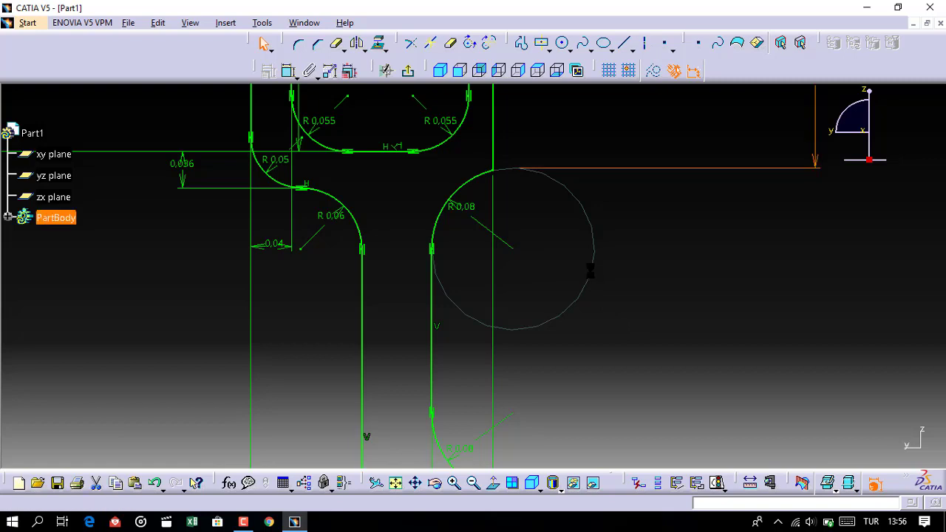
pyautogui.moveTo(589, 287)
pyautogui.mouseDown(button='middle')
pyautogui.moveTo(588, 331)
pyautogui.moveTo(546, 293)
pyautogui.moveTo(563, 316)
pyautogui.moveTo(563, 244)
pyautogui.moveTo(597, 269)
pyautogui.mouseUp(button='middle')
pyautogui.click(555, 303)
pyautogui.moveTo(527, 299)
pyautogui.mouseDown(button='middle')
pyautogui.moveTo(534, 291)
pyautogui.moveTo(489, 213)
pyautogui.moveTo(441, 377)
pyautogui.moveTo(559, 304)
pyautogui.moveTo(513, 212)
pyautogui.moveTo(502, 218)
pyautogui.moveTo(492, 205)
pyautogui.moveTo(492, 294)
pyautogui.moveTo(481, 289)
pyautogui.moveTo(483, 257)
pyautogui.moveTo(466, 293)
pyautogui.mouseUp(button='middle')
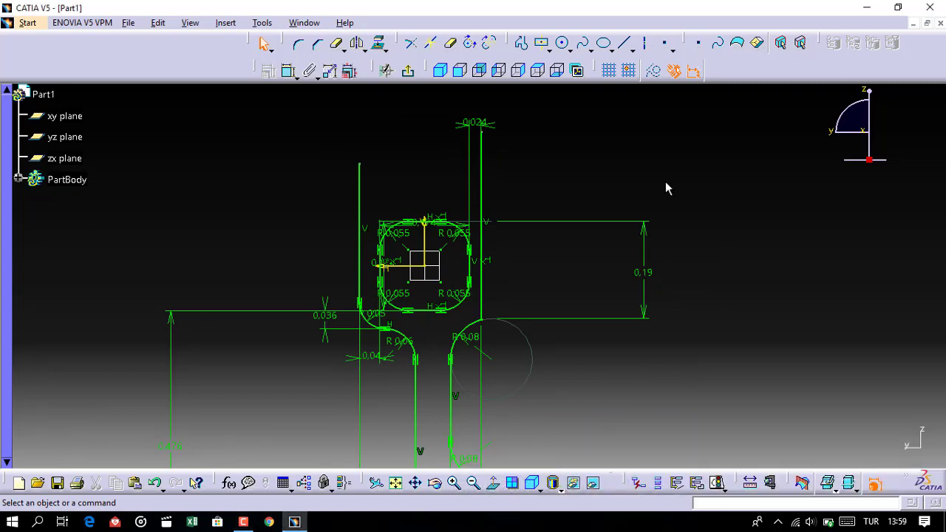
pyautogui.moveTo(496, 115); pyautogui.dragTo(528, 198, button='middle')
pyautogui.click(562, 42)
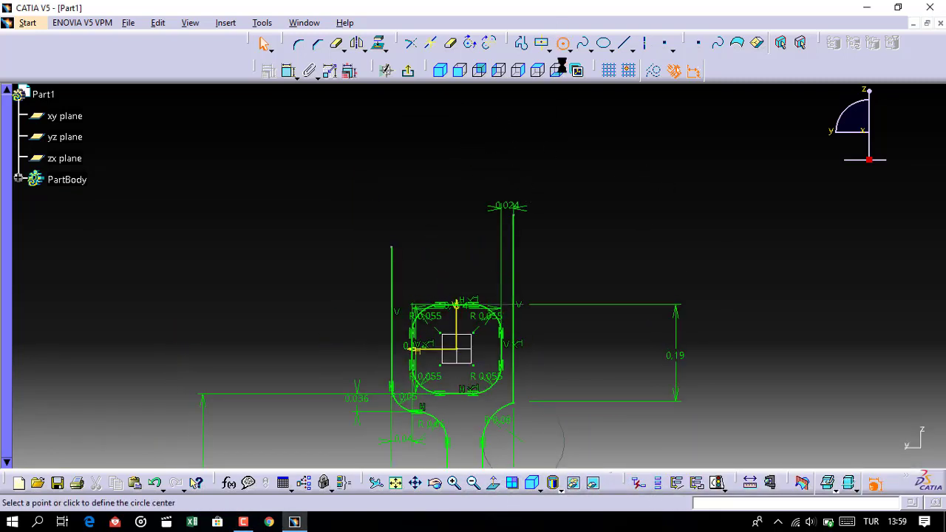
pyautogui.click(555, 239)
pyautogui.write('0.17')
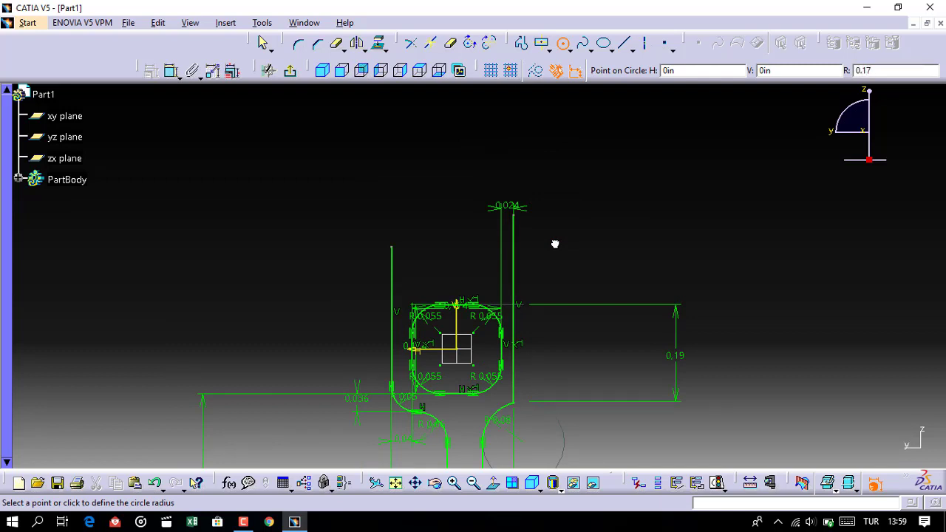
pyautogui.click(556, 245)
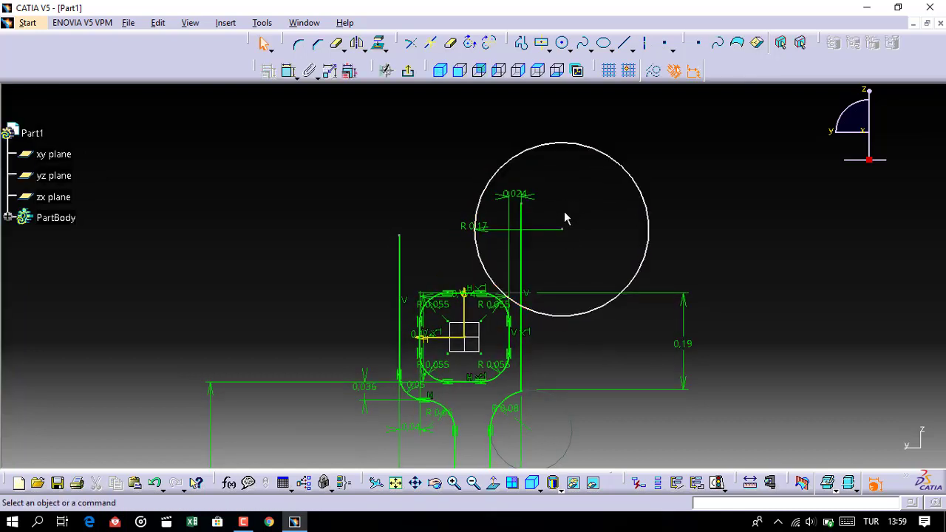
# Dimension the circle centre 0.205 vertically from the square's top line.
pyautogui.click(289, 70)
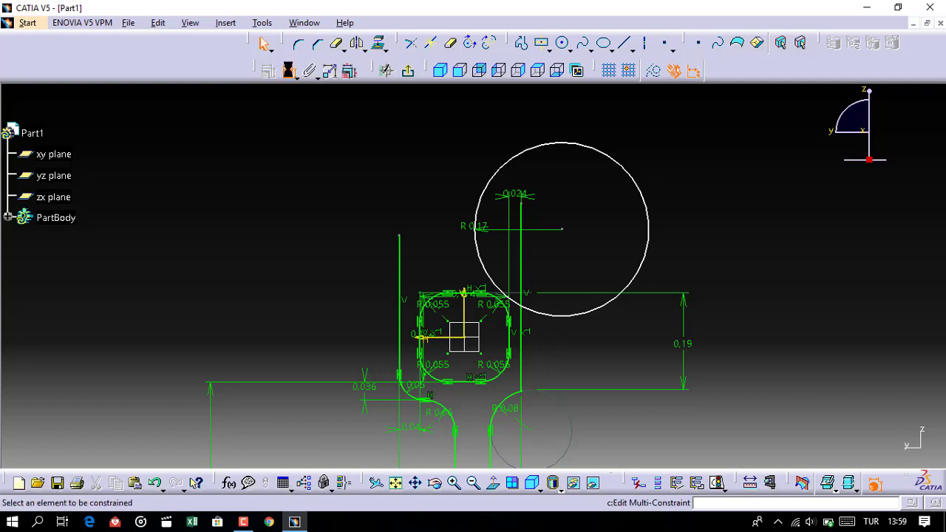
pyautogui.click(479, 294)
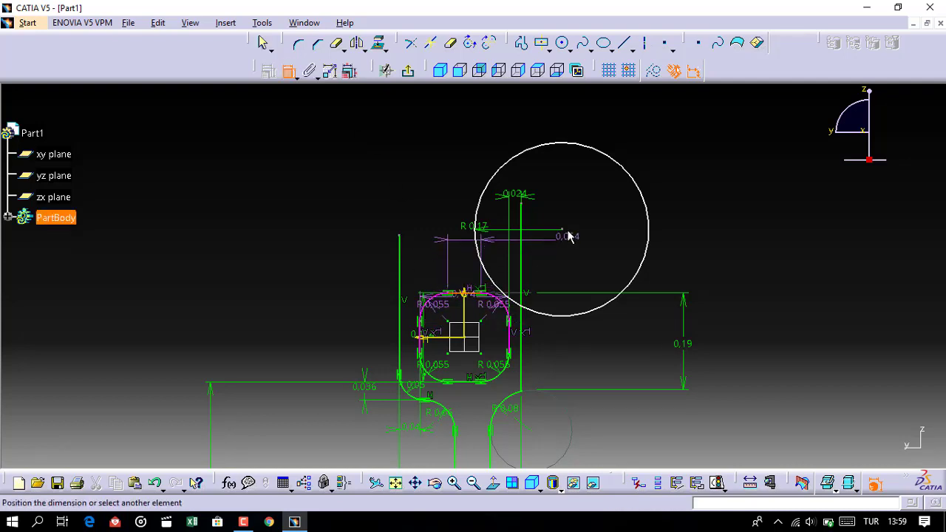
pyautogui.click(562, 230)
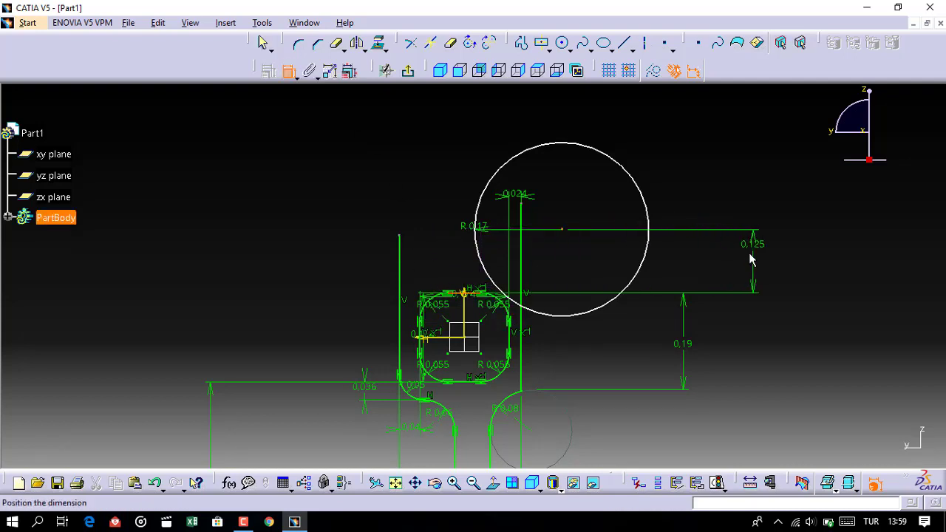
pyautogui.click(750, 258)
pyautogui.doubleClick(744, 256)
pyautogui.write('0.205')
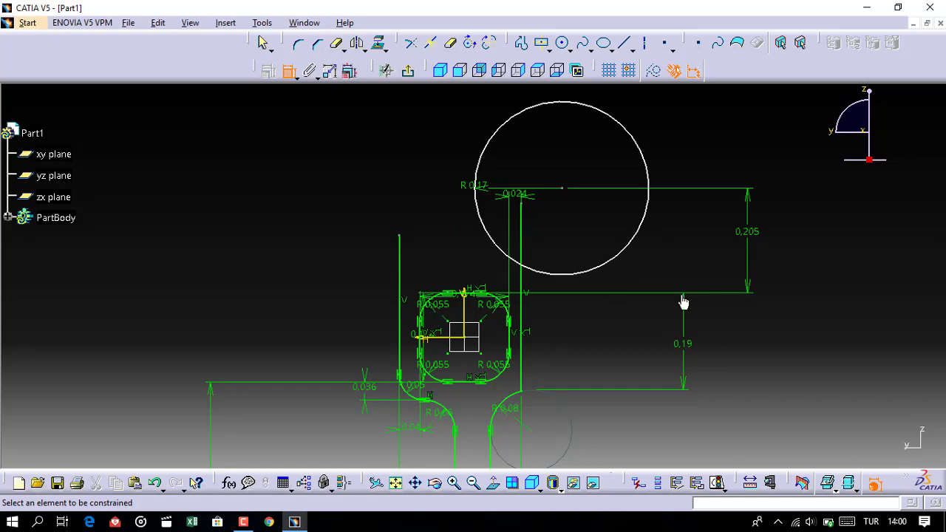
# Dimension the circle centre 0.079 horizontally from the right vertical line.
pyautogui.moveTo(695, 306); pyautogui.dragTo(735, 360, button='middle')
pyautogui.click(556, 388)
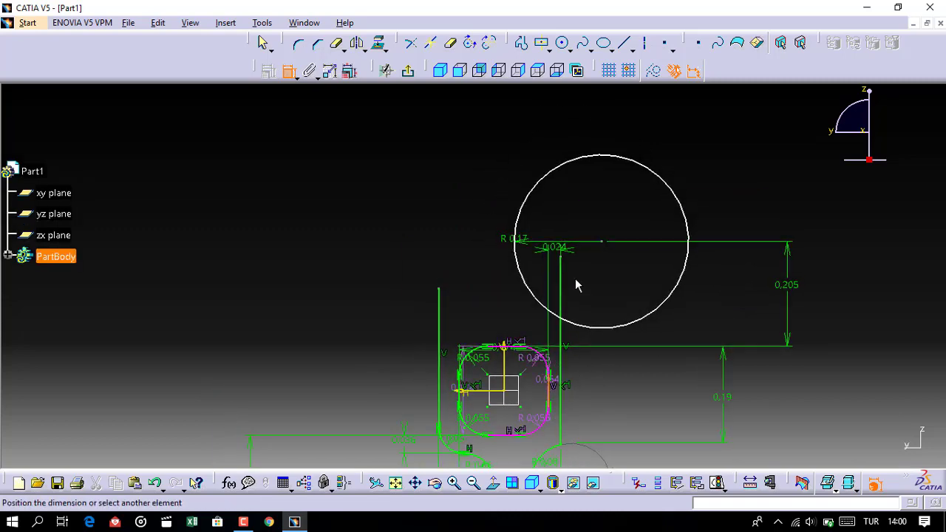
pyautogui.click(604, 240)
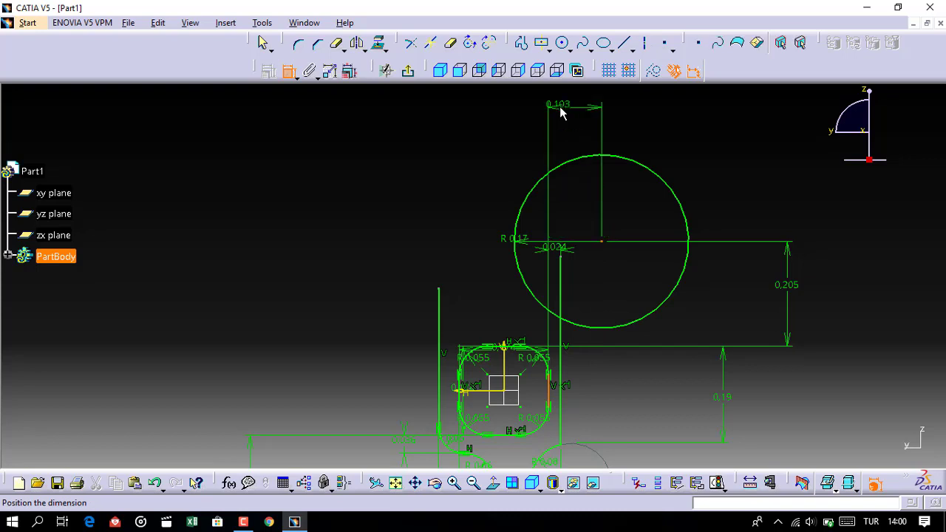
pyautogui.click(559, 106)
pyautogui.doubleClick(575, 96)
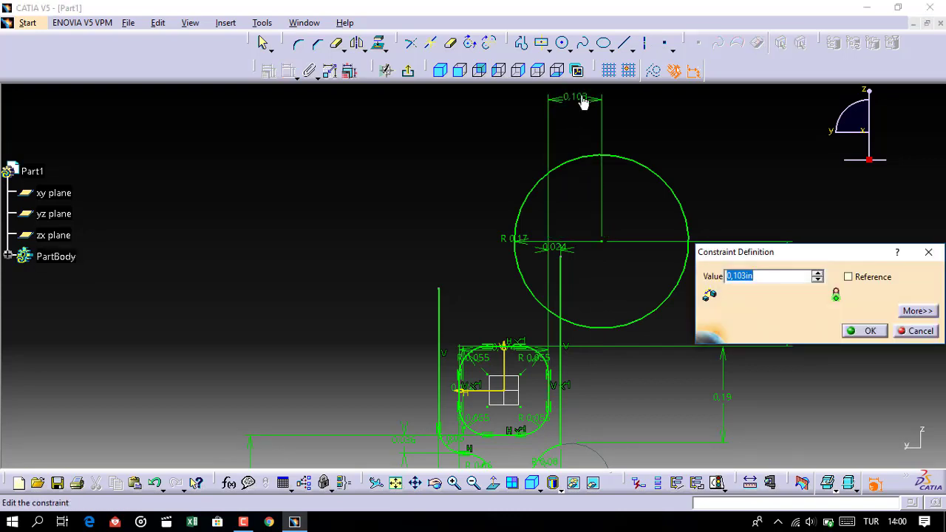
pyautogui.write('0.079')
pyautogui.press('Return')
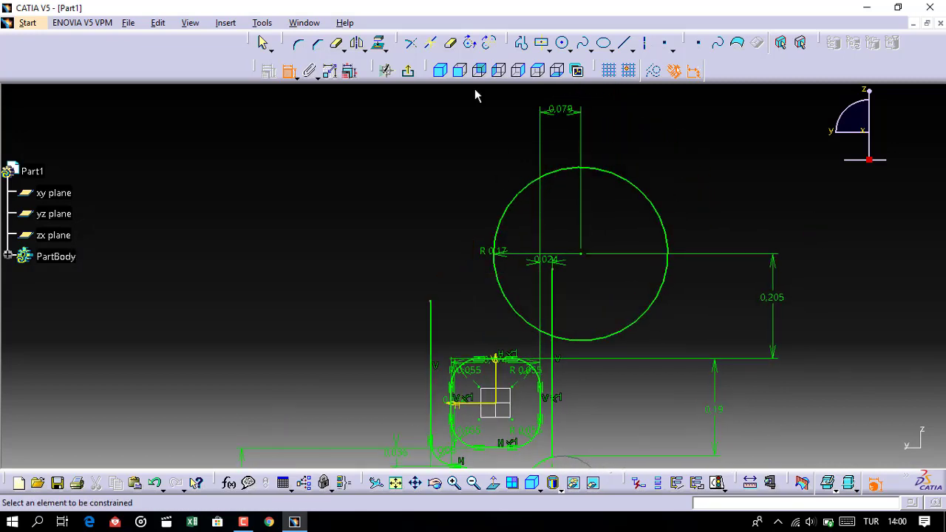
# Draw a large R 0.39 circle centred on the horizontal line.
pyautogui.click(562, 42)
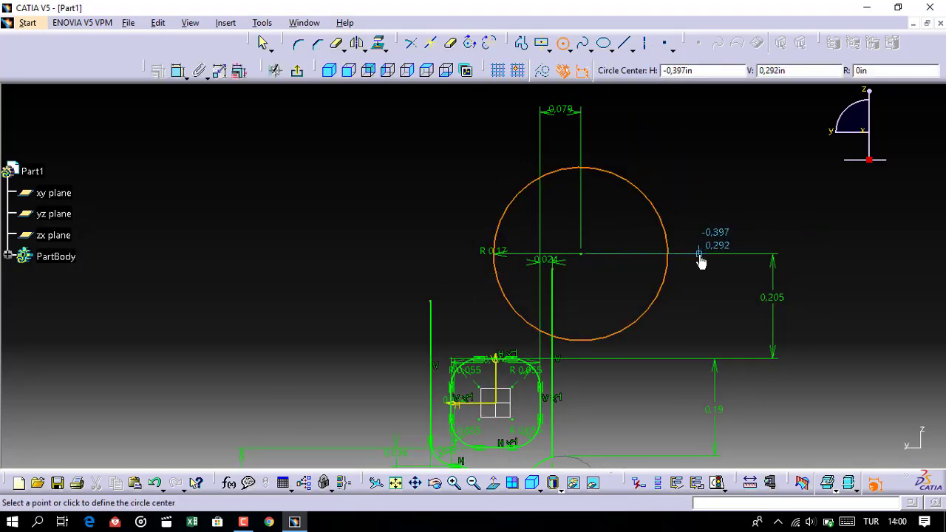
pyautogui.click(699, 255)
pyautogui.write('0.39')
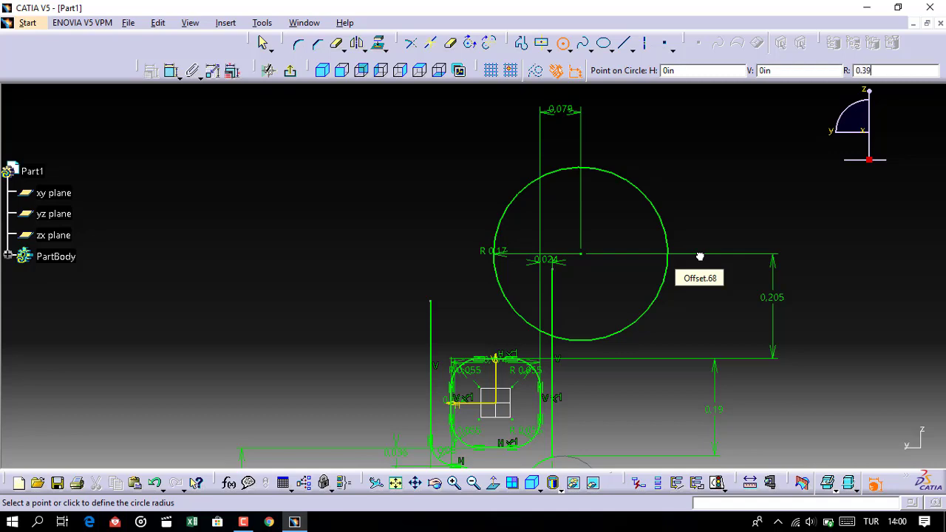
pyautogui.press('Return')
pyautogui.moveTo(690, 202)
pyautogui.mouseDown(button='middle')
pyautogui.moveTo(691, 255)
pyautogui.moveTo(662, 251)
pyautogui.mouseUp(button='middle')
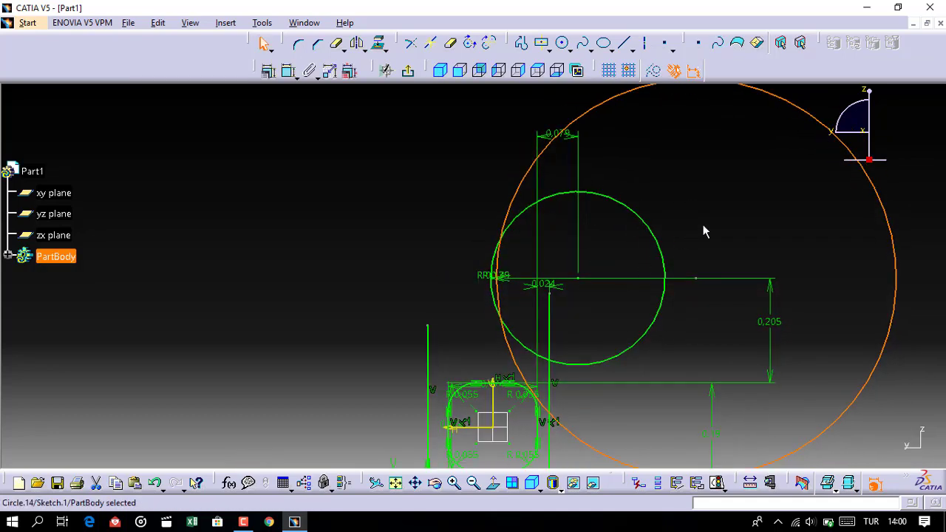
pyautogui.click(703, 231)
# Reposition the large circle's centre and resize it beside the small circle.
pyautogui.moveTo(898, 234)
pyautogui.mouseDown(button='middle')
pyautogui.moveTo(760, 126)
pyautogui.moveTo(752, 273)
pyautogui.mouseUp(button='middle')
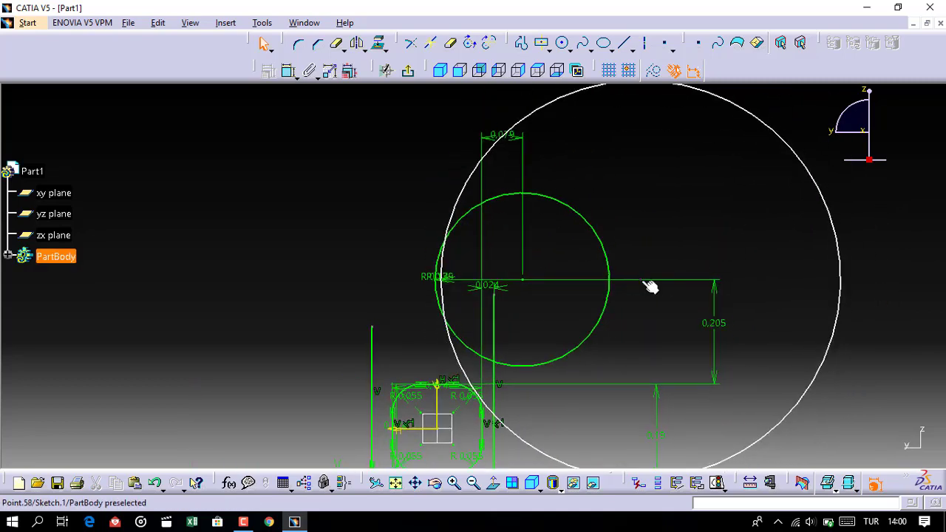
pyautogui.moveTo(654, 282); pyautogui.dragTo(679, 272)
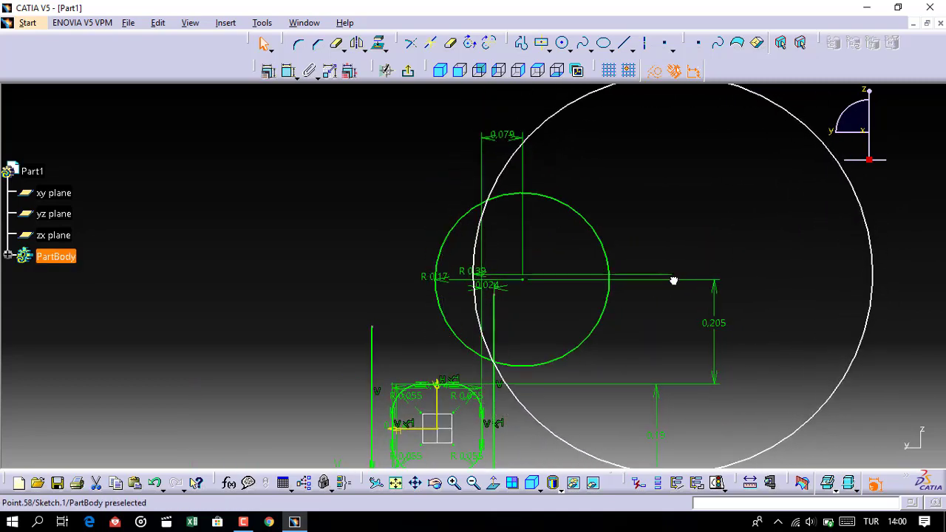
pyautogui.click(602, 271)
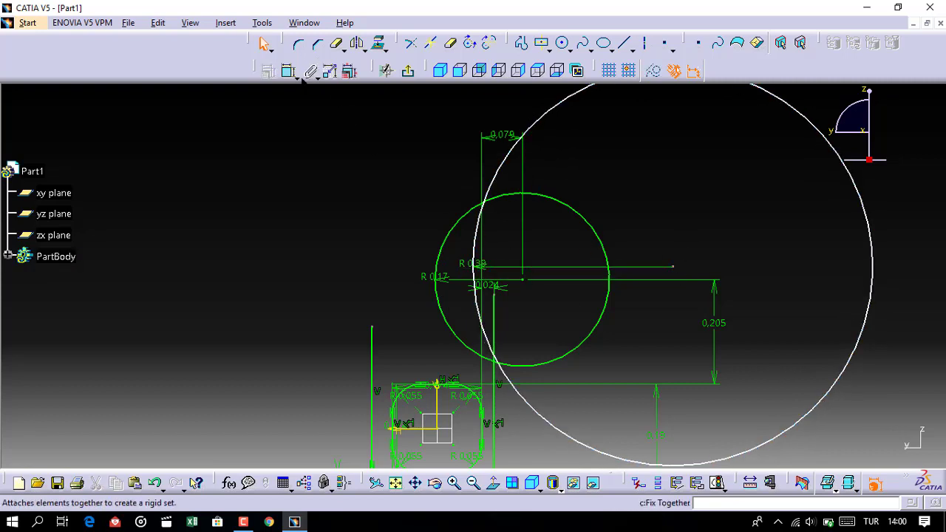
pyautogui.click(674, 269)
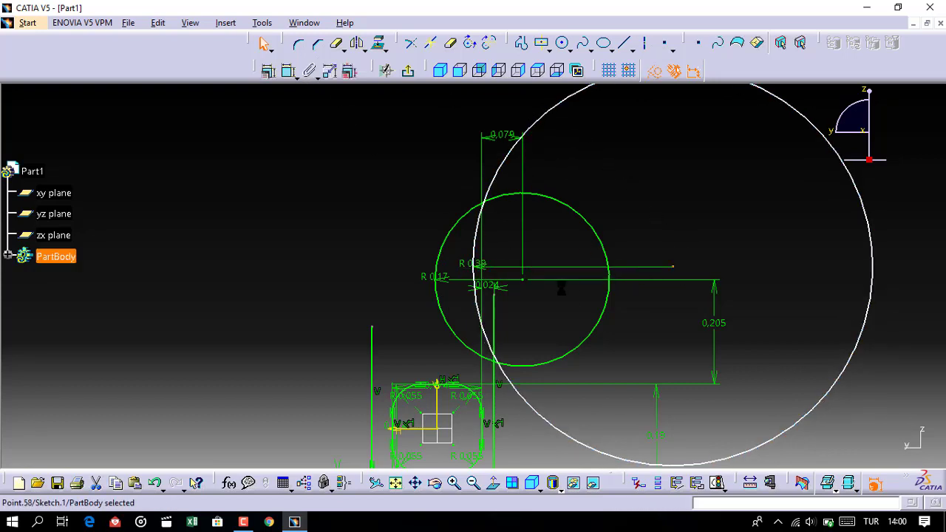
pyautogui.click(269, 72)
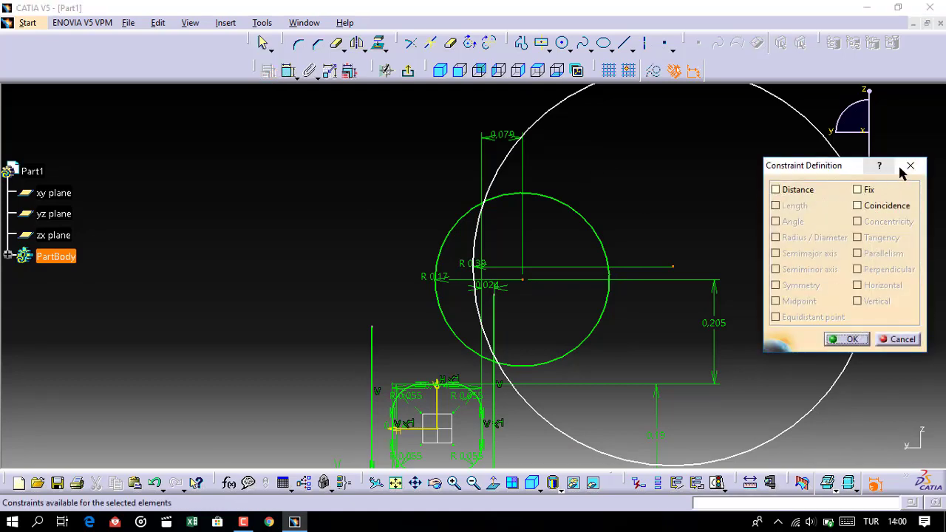
pyautogui.click(857, 190)
pyautogui.moveTo(855, 190); pyautogui.dragTo(697, 184, button='middle')
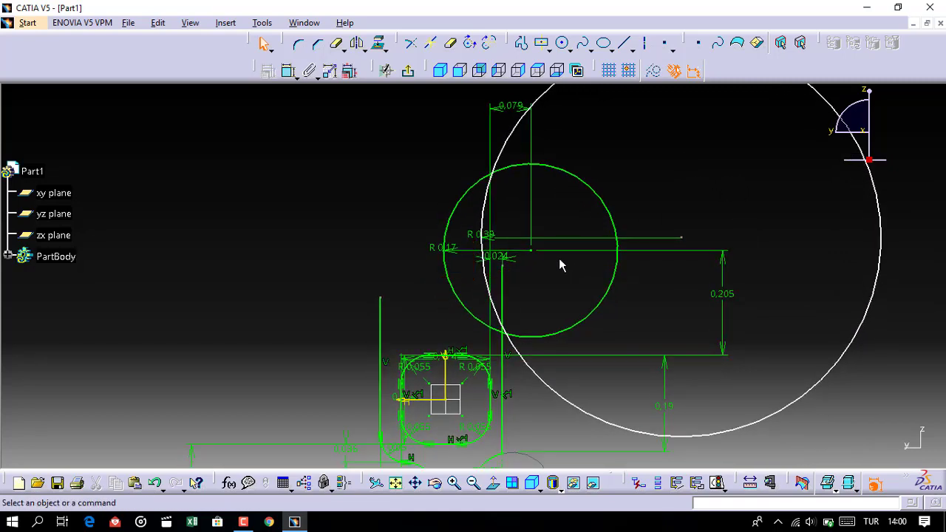
pyautogui.moveTo(531, 221); pyautogui.dragTo(547, 259, button='middle')
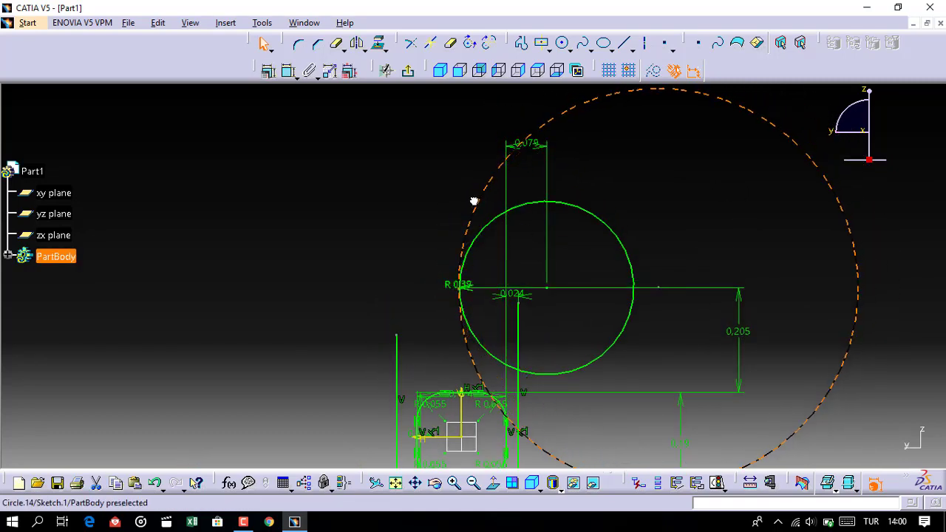
pyautogui.moveTo(477, 198); pyautogui.dragTo(438, 208)
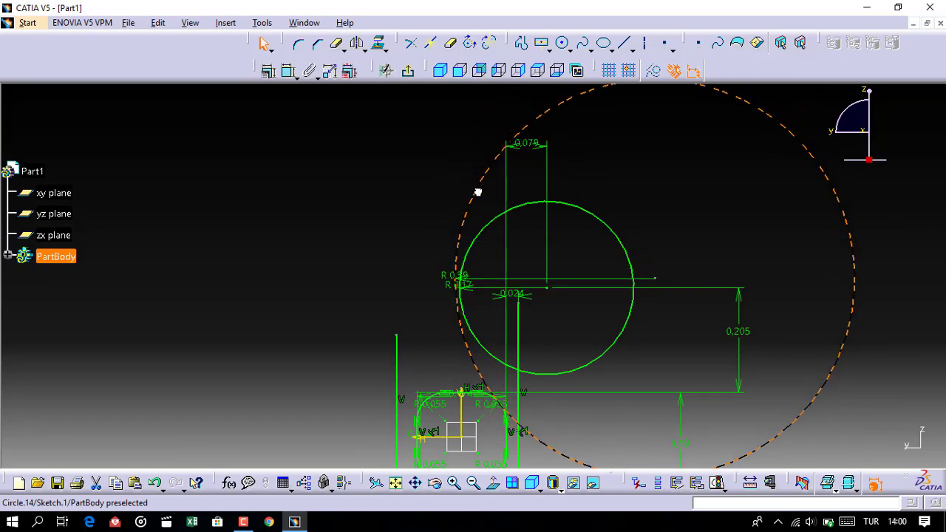
# Constrain the large circle tangent to the small R 0.17 circle.
pyautogui.click(476, 232)
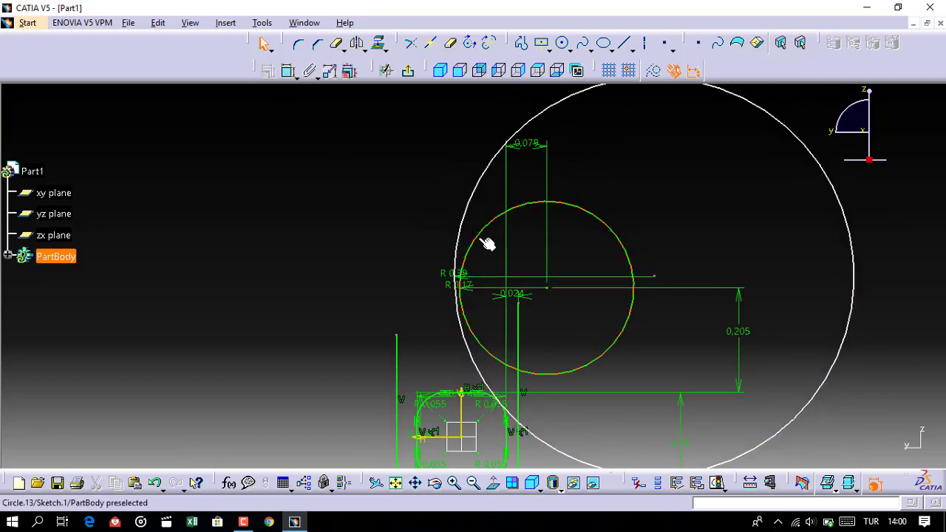
pyautogui.keyDown('ctrl'); pyautogui.click(467, 228); pyautogui.keyUp('ctrl')
pyautogui.click(269, 74)
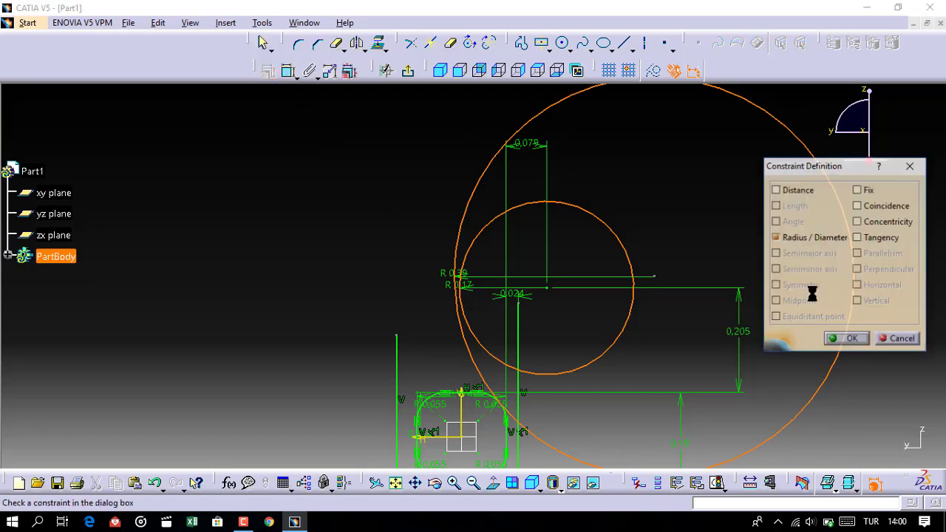
pyautogui.click(859, 237)
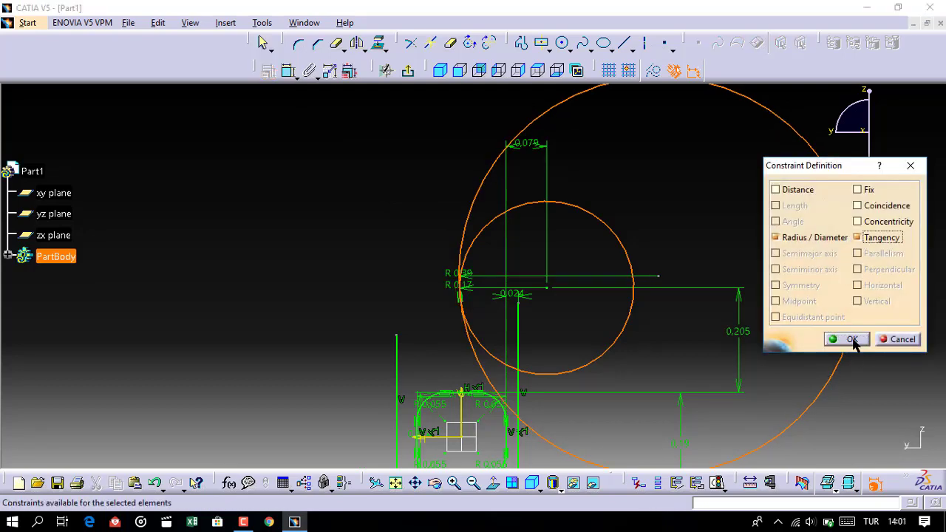
pyautogui.click(854, 341)
pyautogui.moveTo(690, 213); pyautogui.dragTo(687, 155, button='middle')
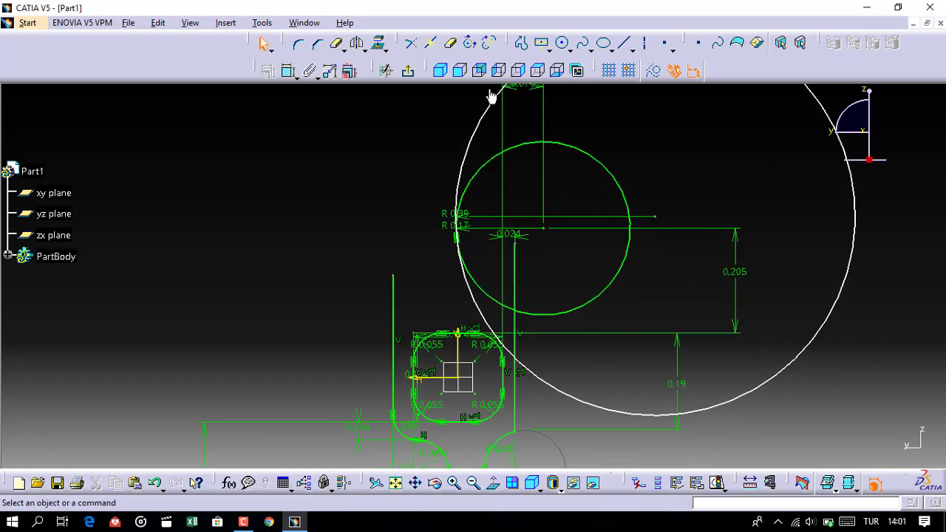
# Draw a horizontal line from the R 0.17 circle's centre past the big circle.
pyautogui.click(625, 43)
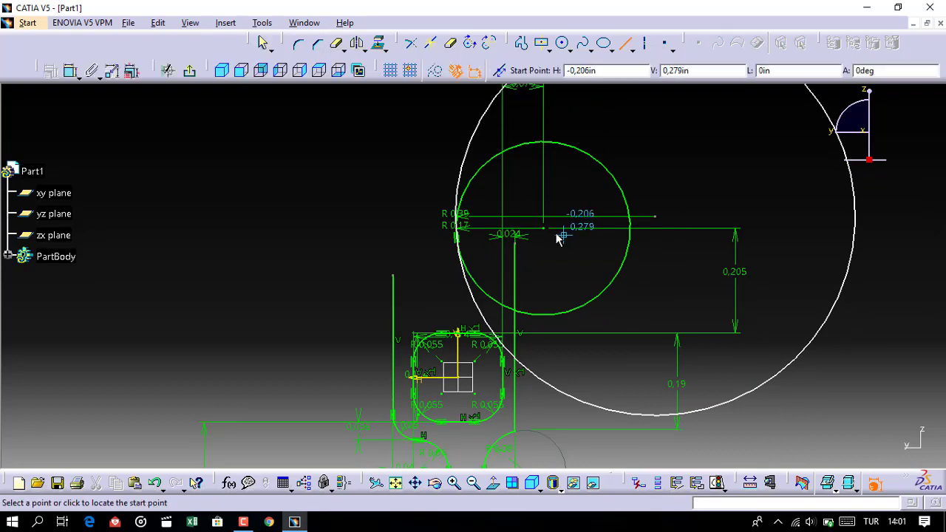
pyautogui.click(544, 230)
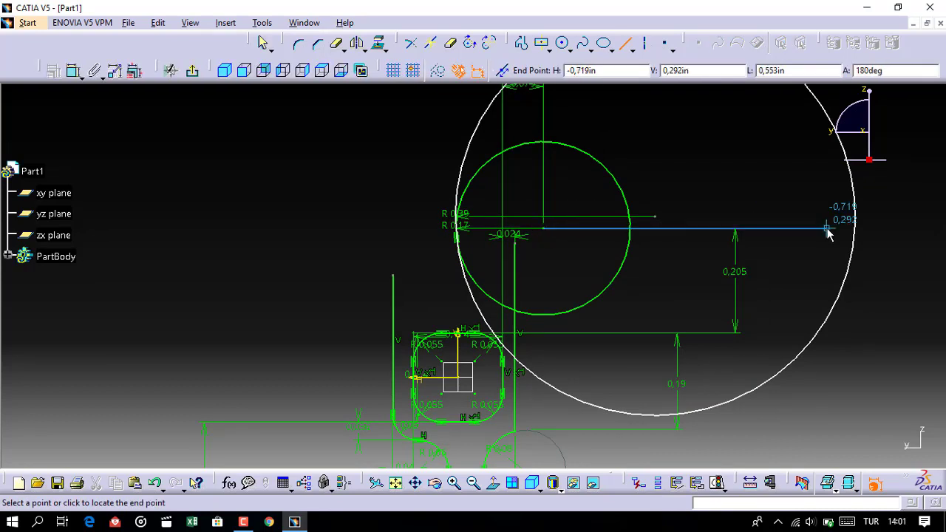
pyautogui.click(824, 228)
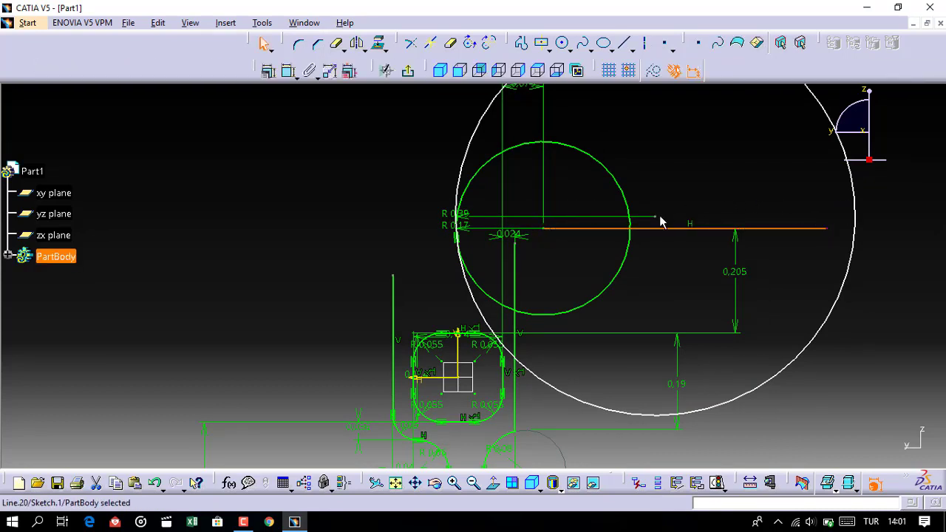
# Make the big circle's centre coincident with the new horizontal line.
pyautogui.click(267, 74)
pyautogui.click(857, 206)
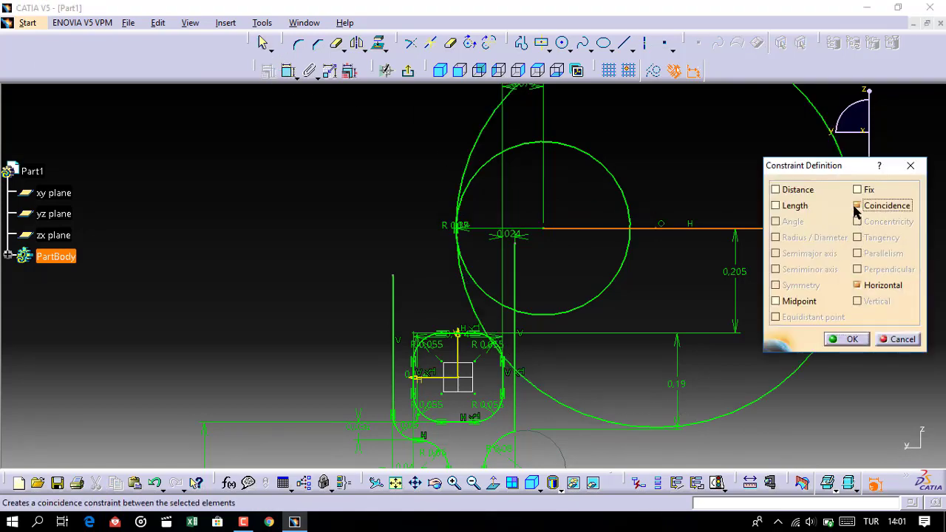
pyautogui.click(852, 342)
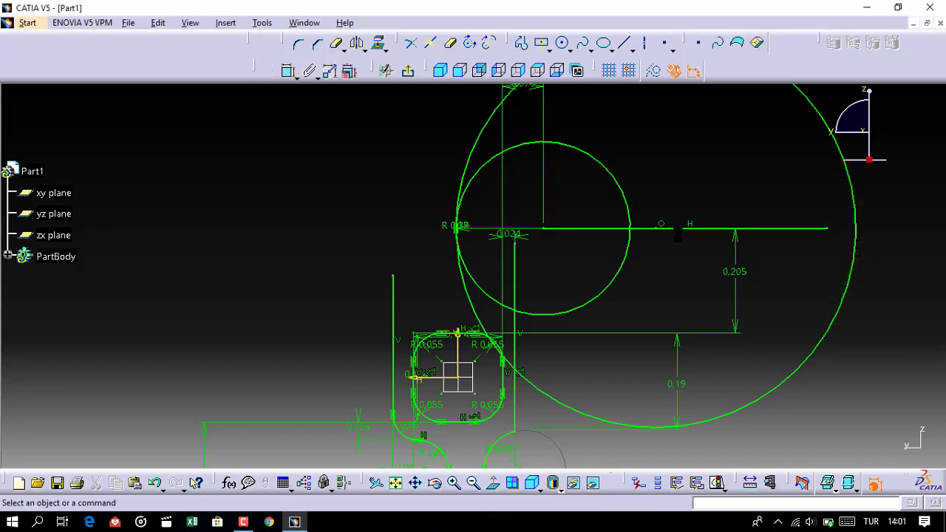
pyautogui.moveTo(676, 228); pyautogui.dragTo(767, 247, button='middle')
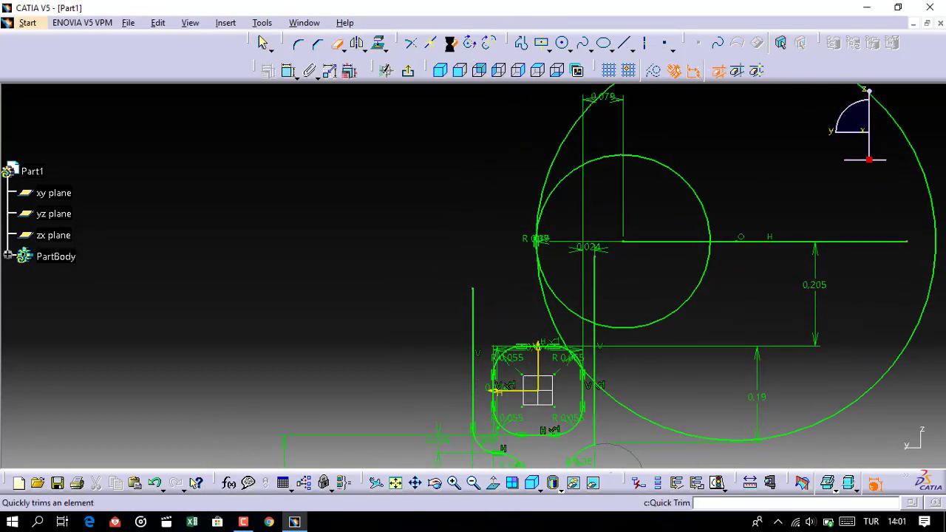
# Quick Trim the inner vertical segment plus the lower-right and upper R 0.17 arcs.
pyautogui.click(451, 46)
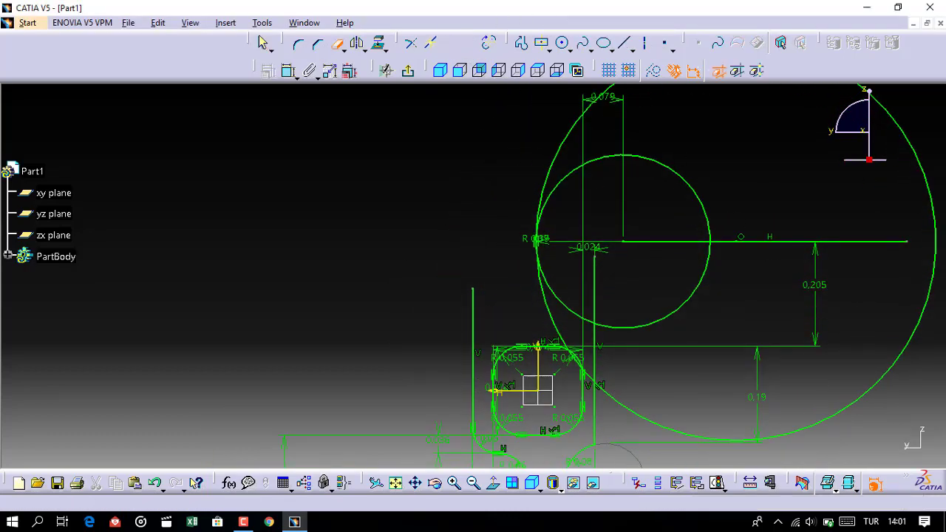
pyautogui.click(595, 292)
pyautogui.click(650, 328)
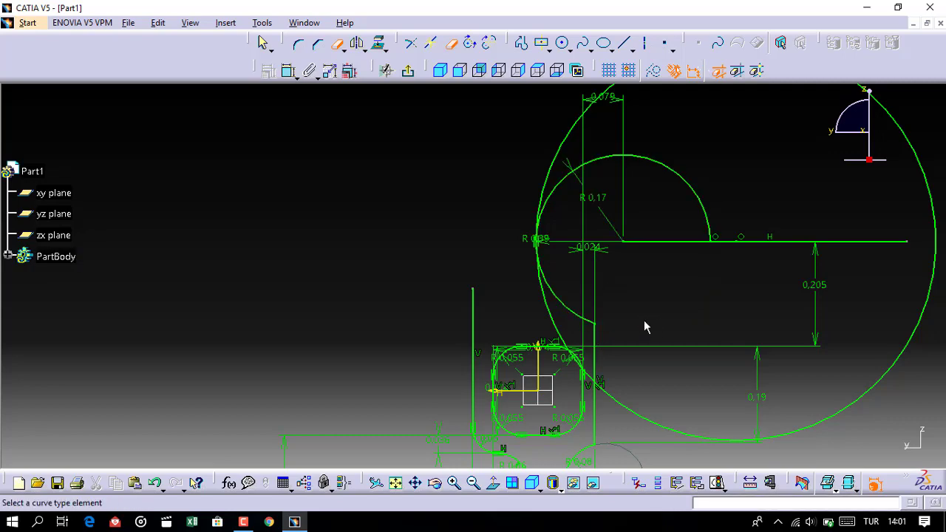
pyautogui.moveTo(624, 326); pyautogui.dragTo(605, 241, button='middle')
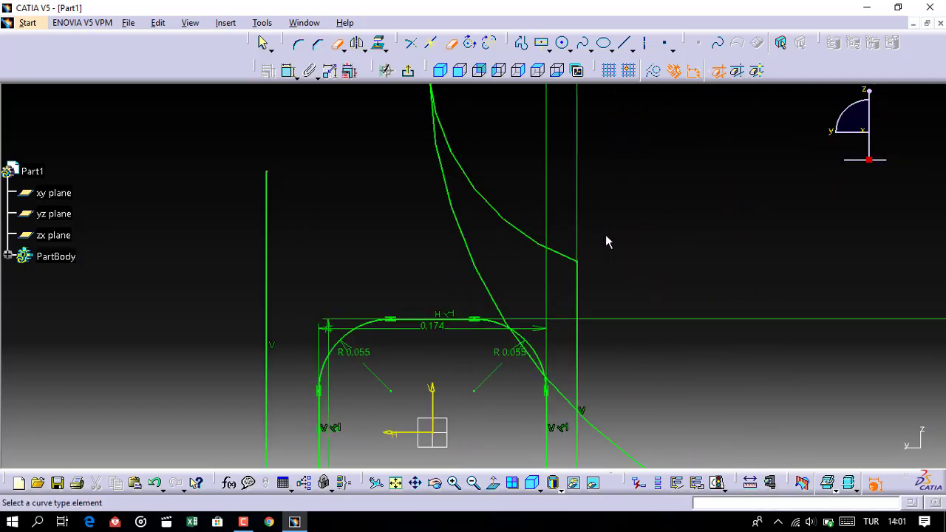
pyautogui.moveTo(608, 296)
pyautogui.mouseDown(button='middle')
pyautogui.moveTo(549, 263)
pyautogui.moveTo(557, 289)
pyautogui.mouseUp(button='middle')
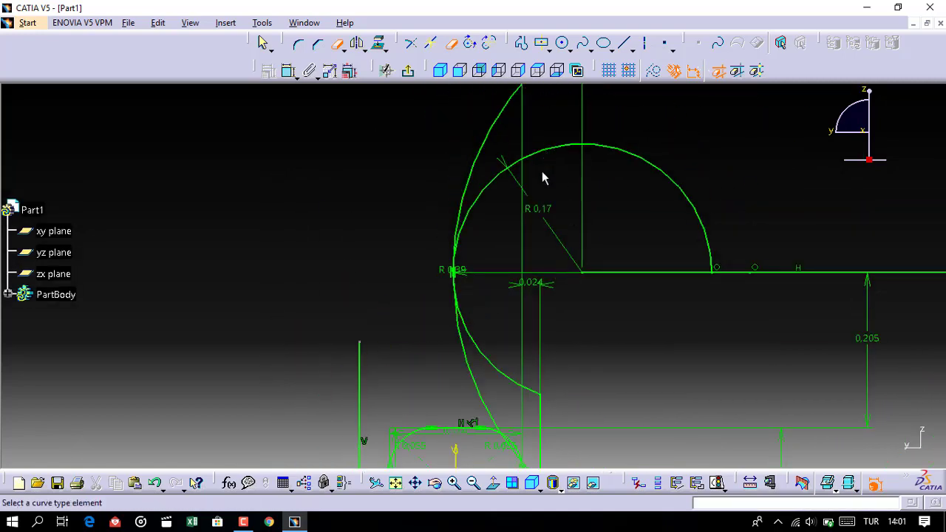
pyautogui.moveTo(542, 177); pyautogui.dragTo(542, 196, button='middle')
pyautogui.click(540, 177)
pyautogui.moveTo(647, 257); pyautogui.dragTo(656, 217, button='middle')
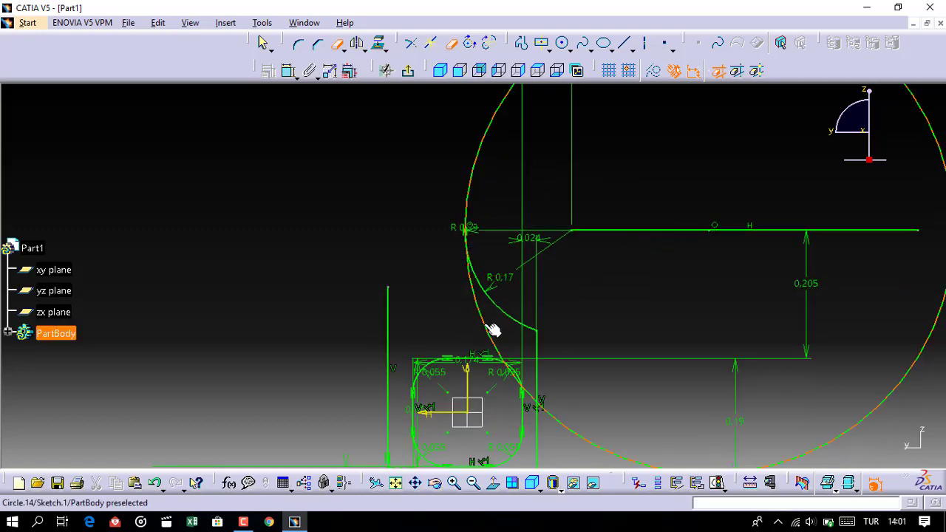
pyautogui.moveTo(524, 439); pyautogui.dragTo(544, 283, button='middle')
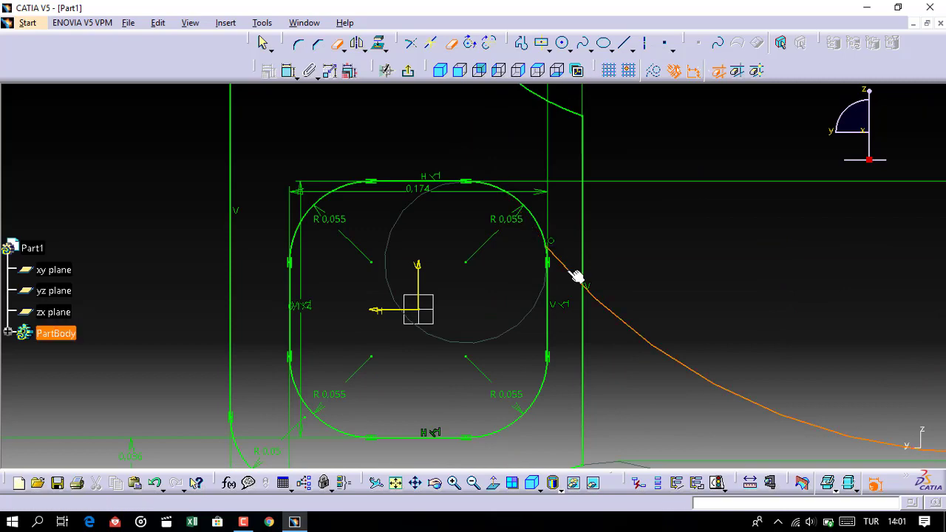
pyautogui.moveTo(571, 213)
pyautogui.mouseDown(button='middle')
pyautogui.moveTo(571, 198)
pyautogui.moveTo(566, 213)
pyautogui.moveTo(612, 249)
pyautogui.mouseUp(button='middle')
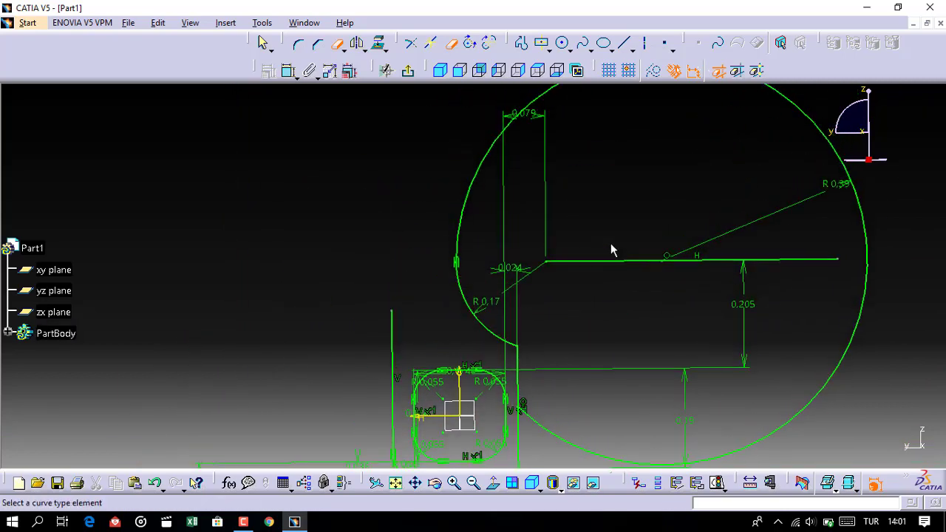
pyautogui.moveTo(628, 213)
pyautogui.mouseDown(button='middle')
pyautogui.moveTo(620, 240)
pyautogui.moveTo(519, 236)
pyautogui.moveTo(461, 165)
pyautogui.moveTo(591, 238)
pyautogui.moveTo(579, 209)
pyautogui.moveTo(591, 184)
pyautogui.mouseUp(button='middle')
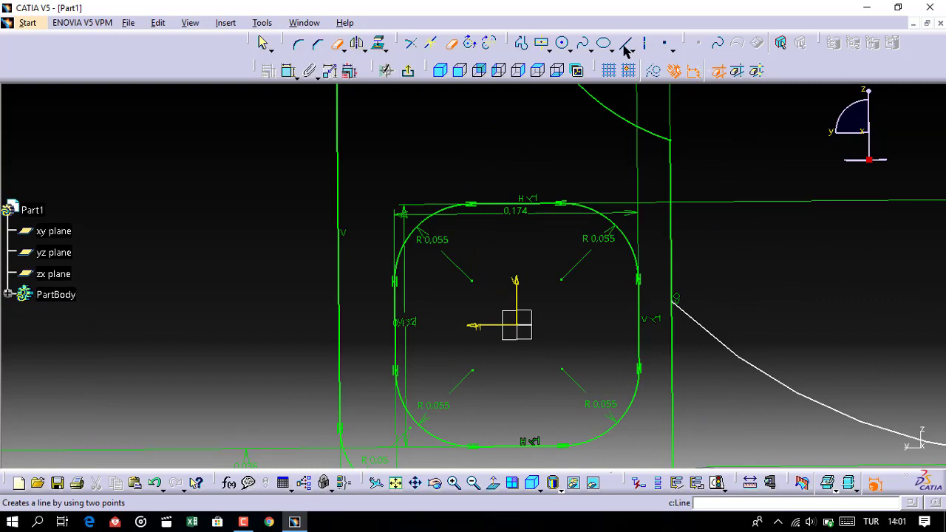
# Draw a 175° line from the origin to the left vertical line, then start a second line there.
pyautogui.click(626, 46)
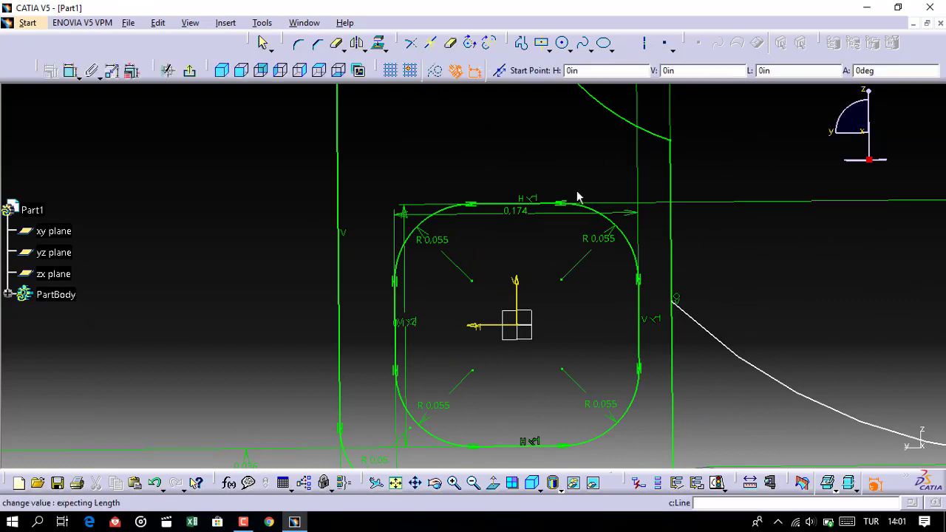
pyautogui.click(522, 327)
pyautogui.write('175')
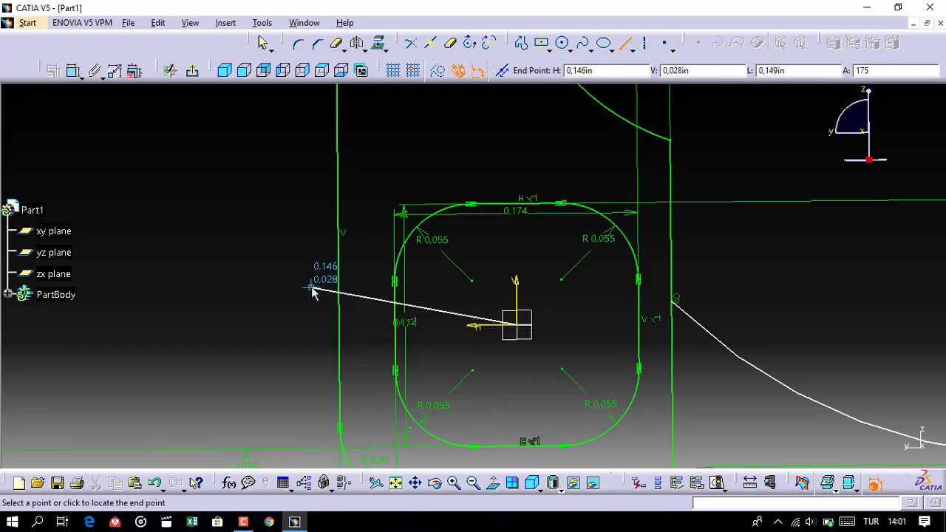
pyautogui.write('5')
pyautogui.press('Return')
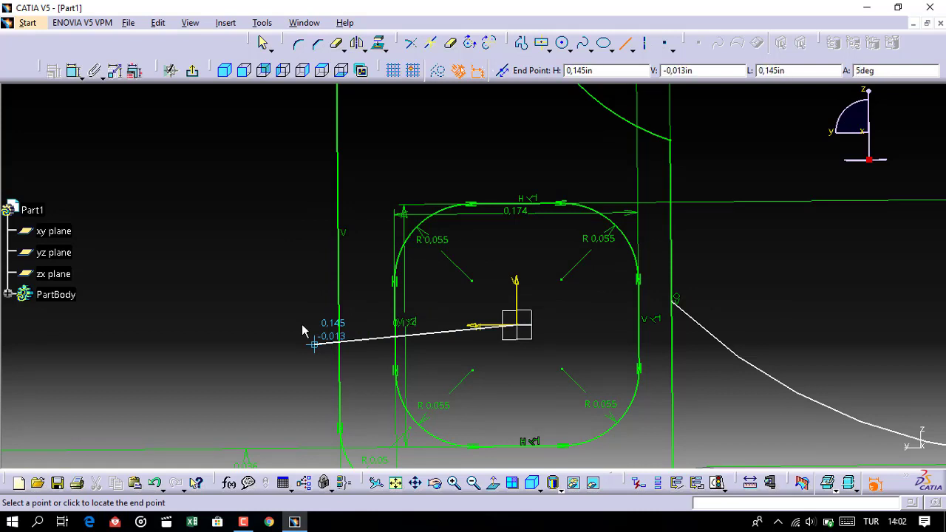
pyautogui.click(341, 313)
pyautogui.moveTo(359, 253)
pyautogui.mouseDown(button='middle')
pyautogui.moveTo(369, 304)
pyautogui.moveTo(357, 331)
pyautogui.mouseUp(button='middle')
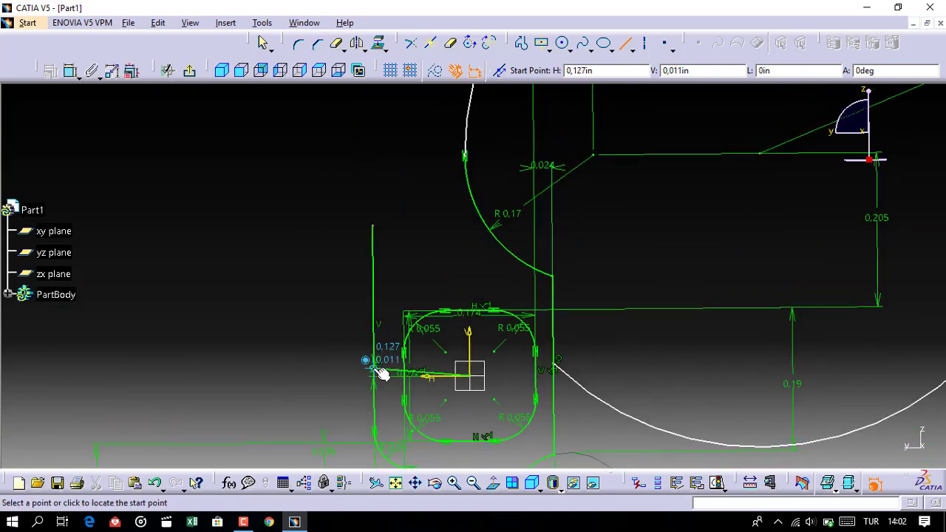
pyautogui.click(377, 369)
pyautogui.moveTo(374, 185)
pyautogui.mouseDown(button='middle')
pyautogui.moveTo(373, 259)
pyautogui.moveTo(342, 336)
pyautogui.mouseUp(button='middle')
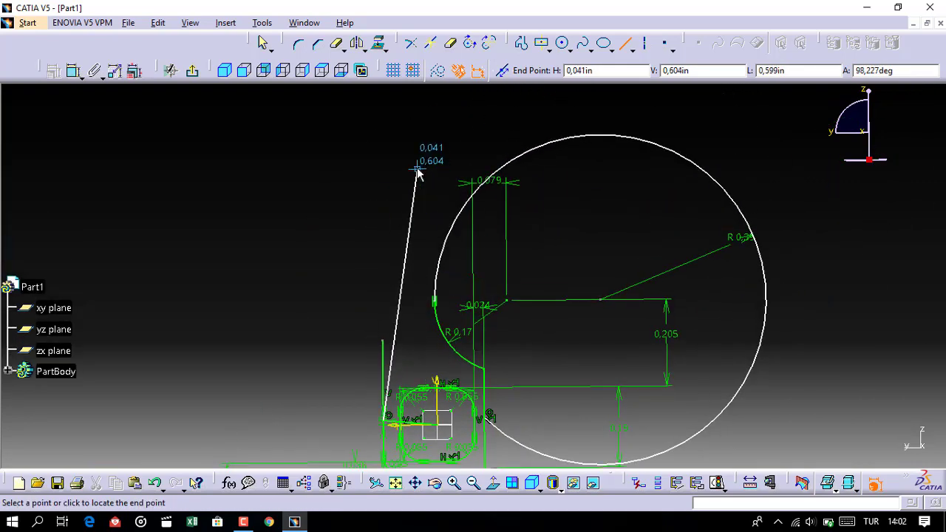
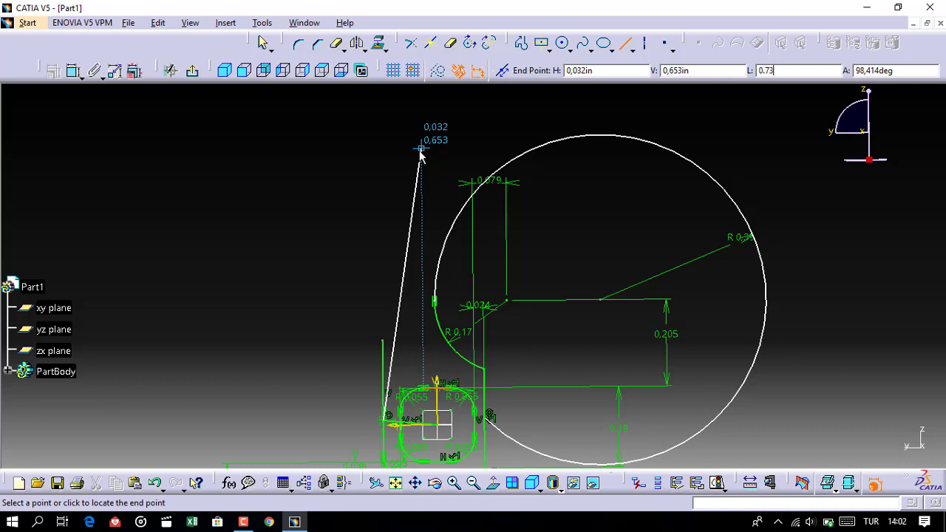
# Finish the slanted line at length 0.739 and move its dimension to the left.
pyautogui.press('Tab')
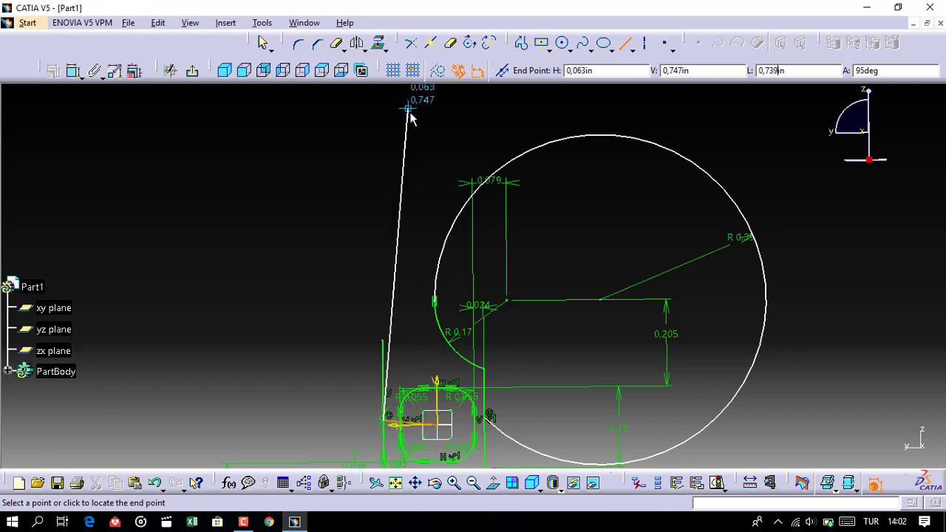
pyautogui.click(409, 111)
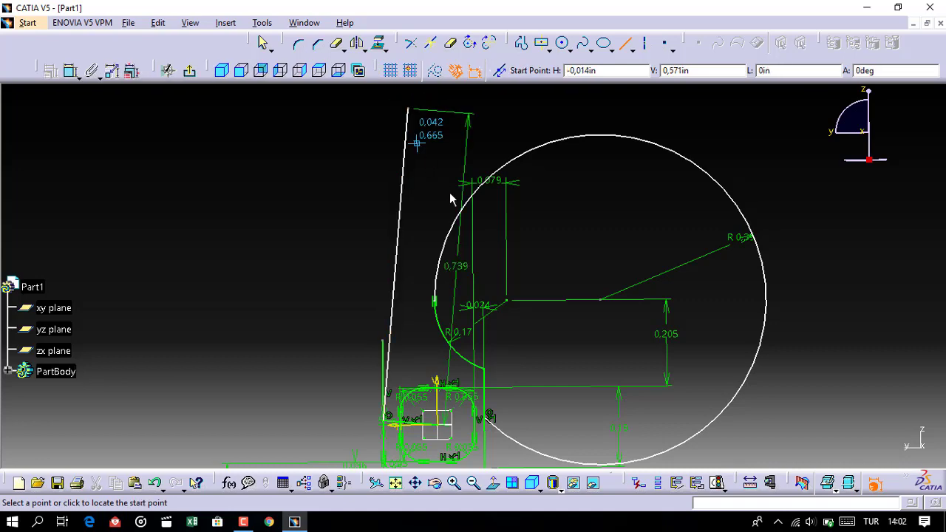
pyautogui.press('Escape')
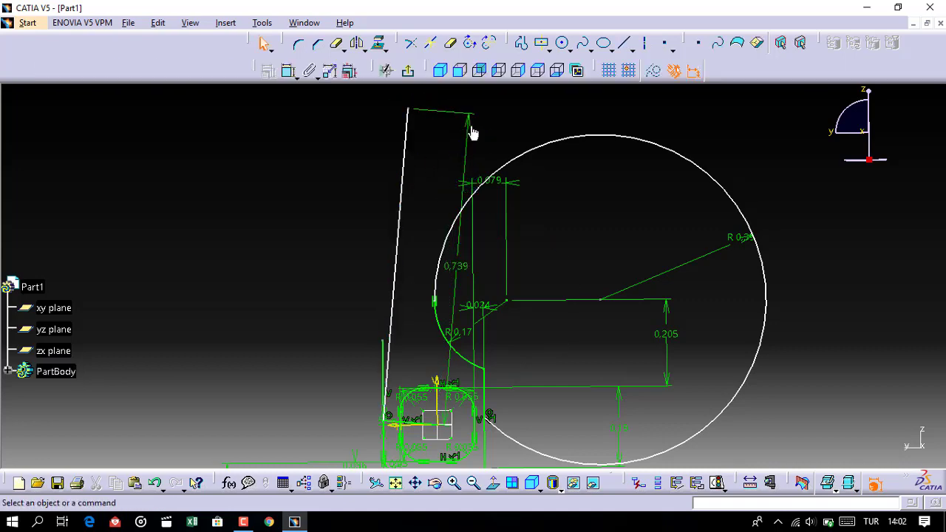
pyautogui.moveTo(453, 126); pyautogui.dragTo(363, 136)
# Trim off the upper part of the vertical line near the rounded square.
pyautogui.moveTo(534, 229)
pyautogui.mouseDown(button='middle')
pyautogui.moveTo(510, 177)
pyautogui.moveTo(553, 200)
pyautogui.moveTo(641, 189)
pyautogui.mouseUp(button='middle')
pyautogui.scroll(3, 510, 178)
pyautogui.click(450, 42)
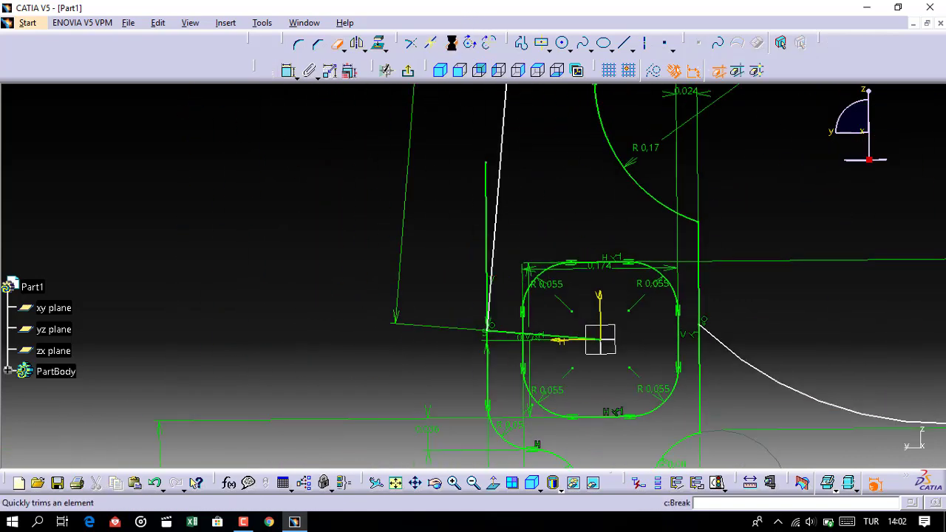
pyautogui.click(489, 217)
# Delete the stray horizontal line beside the rounded square.
pyautogui.moveTo(533, 379); pyautogui.dragTo(519, 316, button='middle')
pyautogui.scroll(2, 519, 316)
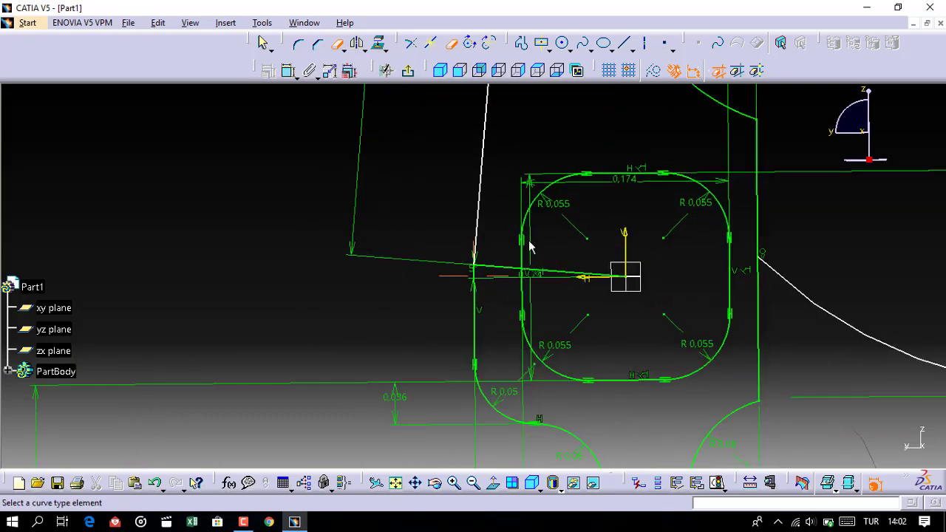
pyautogui.scroll(2, 528, 308)
pyautogui.click(596, 270)
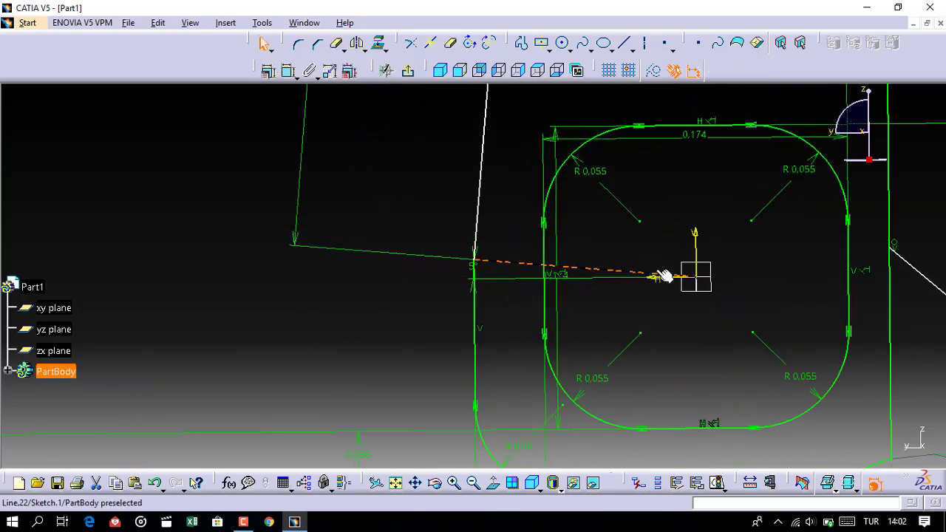
pyautogui.press('Delete')
pyautogui.moveTo(618, 226); pyautogui.dragTo(605, 174, button='middle')
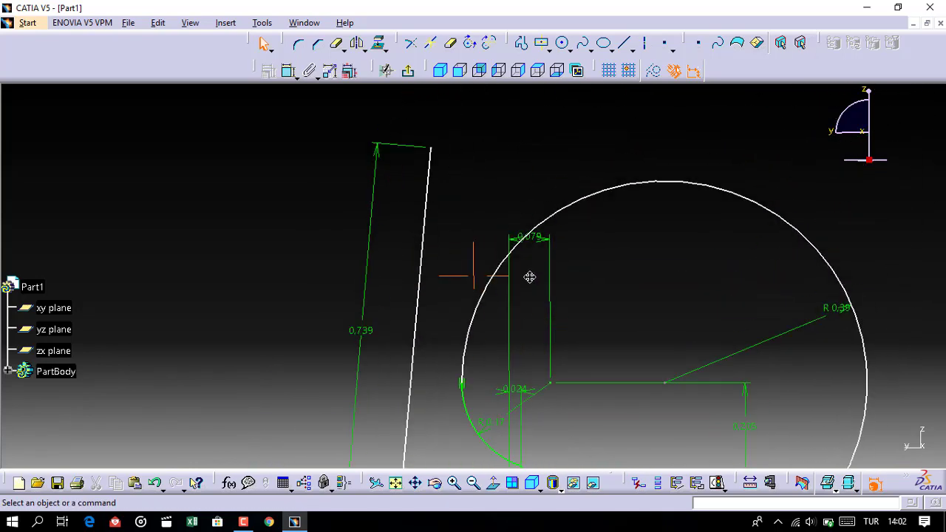
pyautogui.moveTo(605, 175); pyautogui.dragTo(564, 204, button='middle')
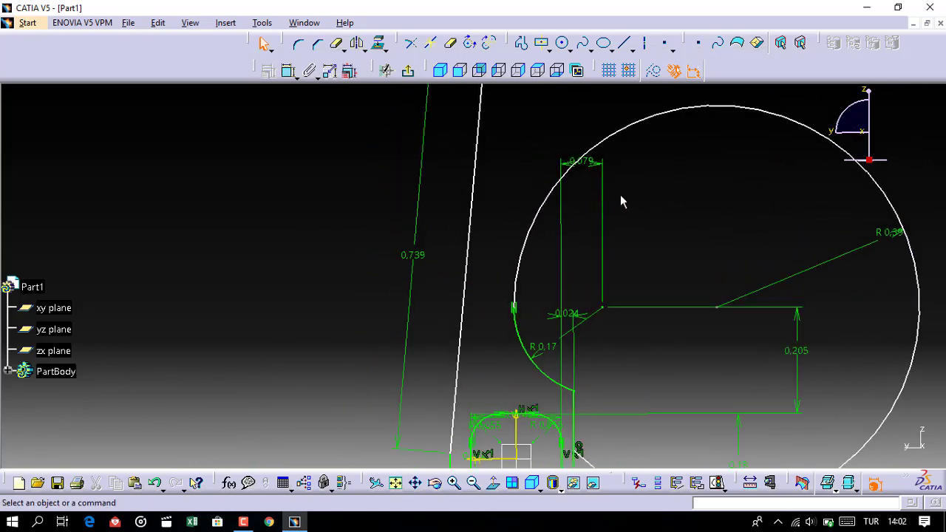
pyautogui.click(243, 521)
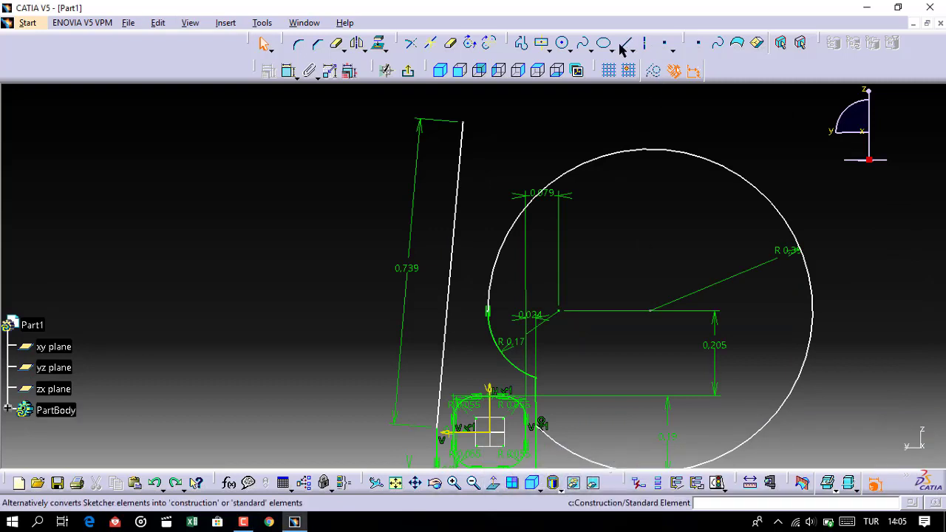
pyautogui.click(624, 43)
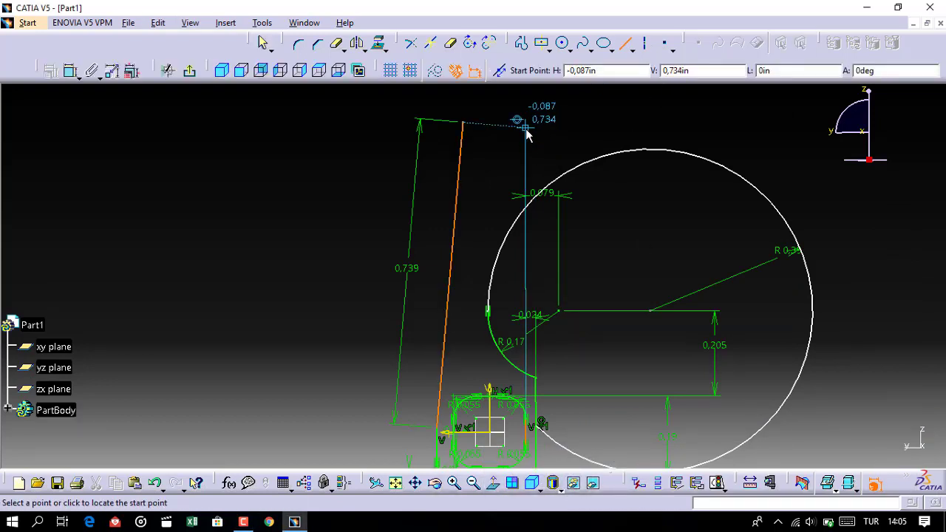
# Draw a second slanted line parallel to the 0.739 edge, constrained 0.155 away.
pyautogui.click(495, 107)
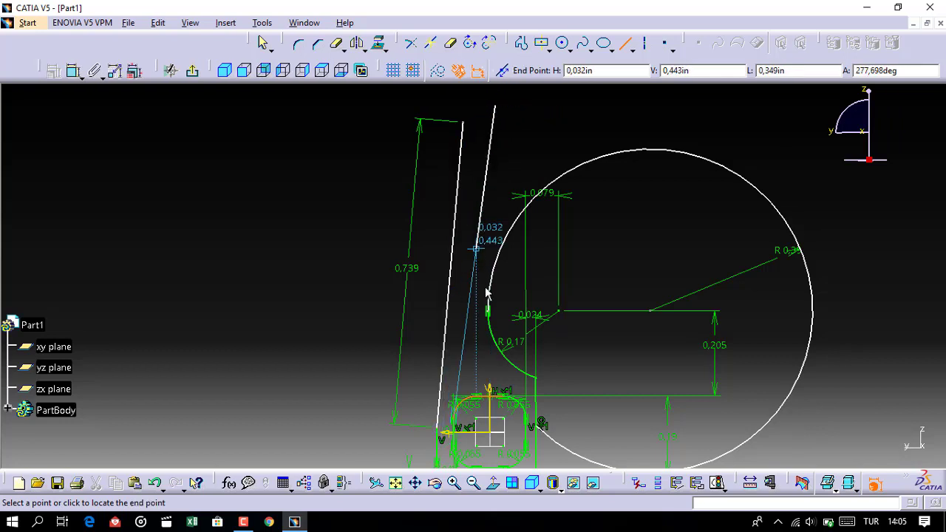
pyautogui.click(475, 362)
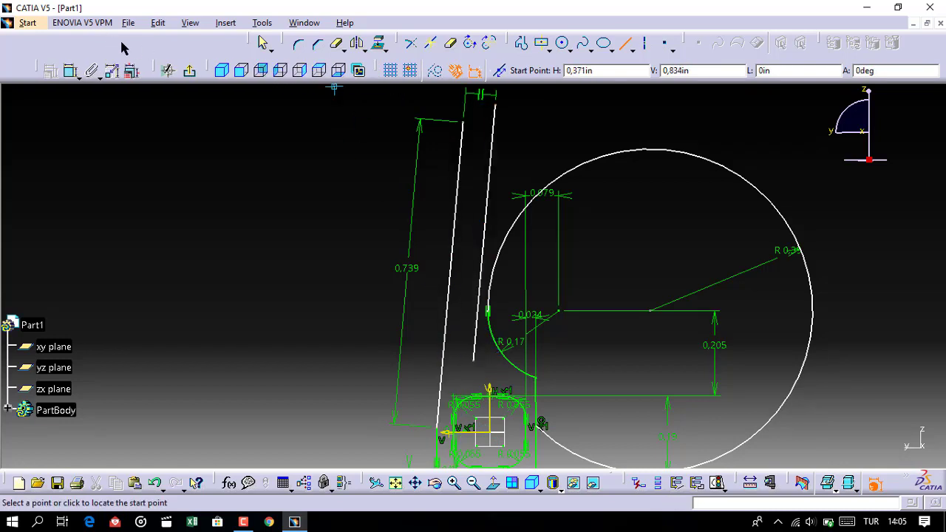
pyautogui.click(71, 70)
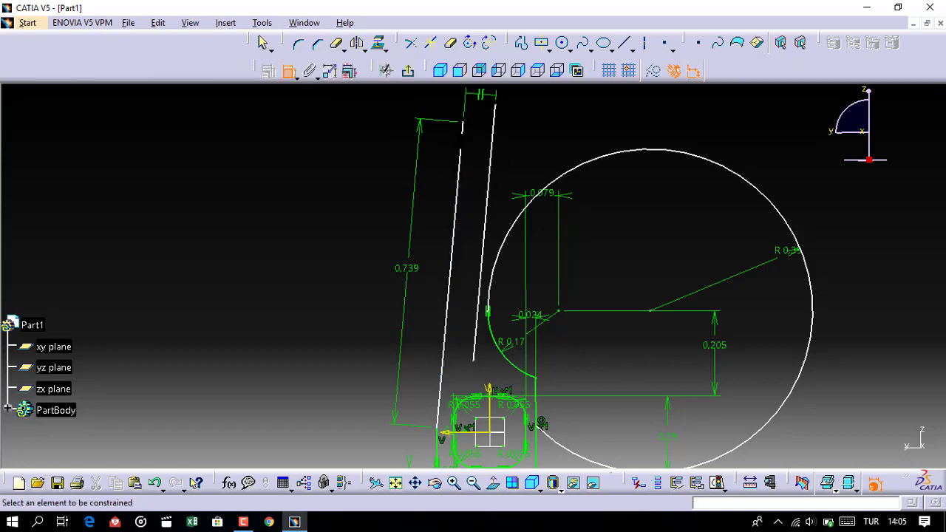
pyautogui.click(461, 147)
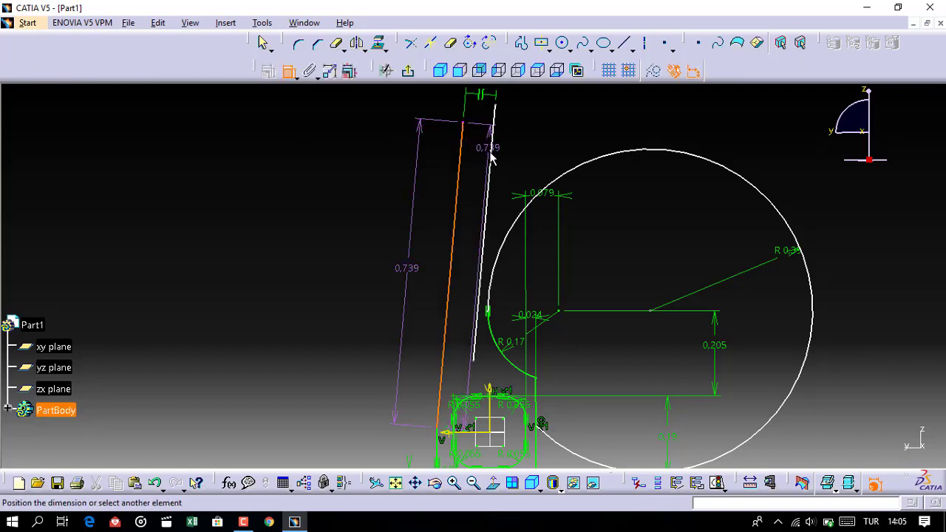
pyautogui.click(499, 159)
pyautogui.click(481, 110)
pyautogui.doubleClick(481, 103)
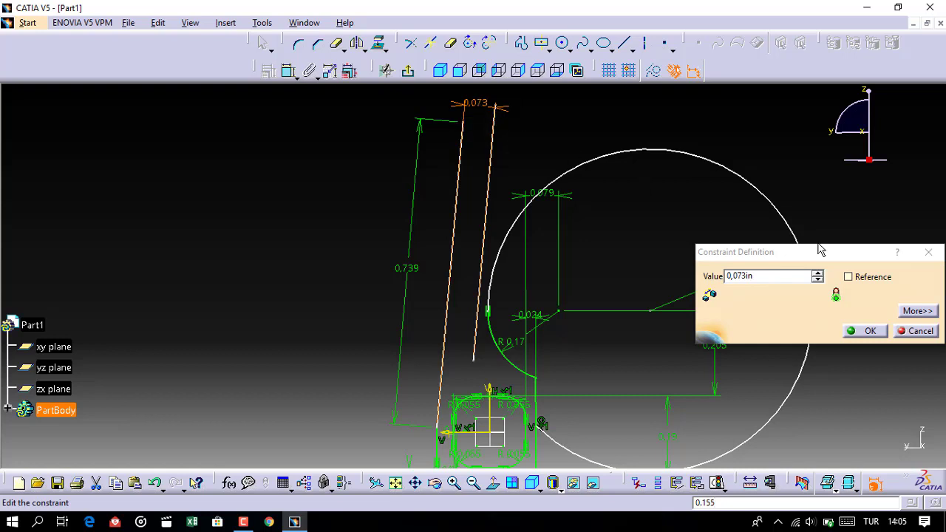
pyautogui.click(764, 275)
pyautogui.write('0,155')
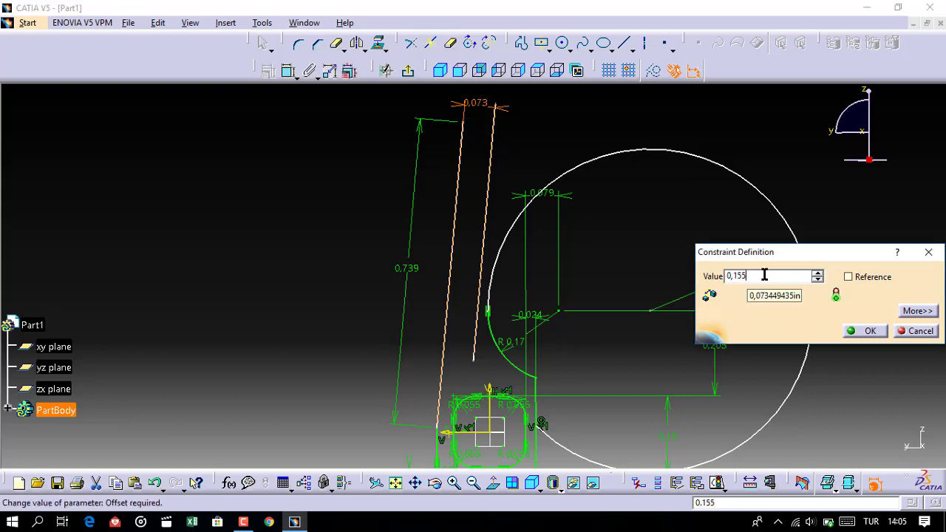
pyautogui.press('Return')
pyautogui.moveTo(595, 157); pyautogui.dragTo(630, 201, button='middle')
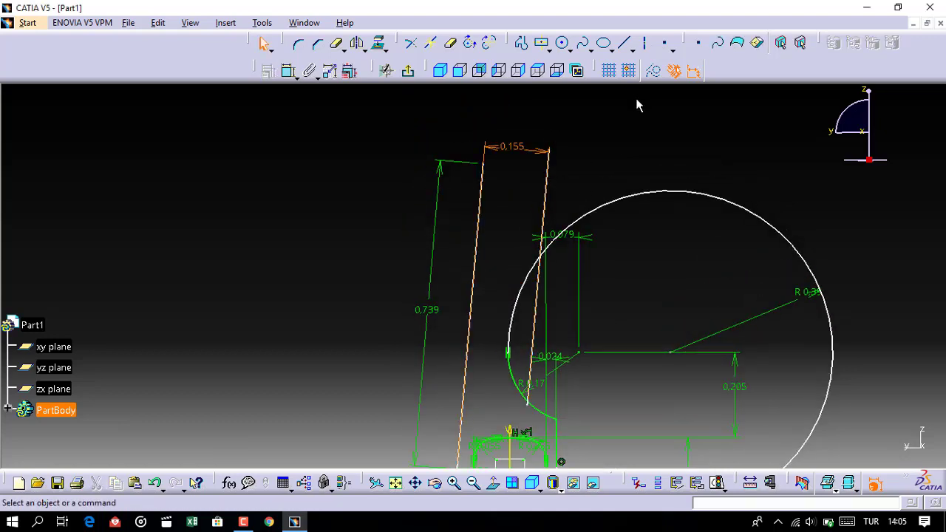
# Draw a cap line from the left line's top corner to the right line.
pyautogui.click(623, 42)
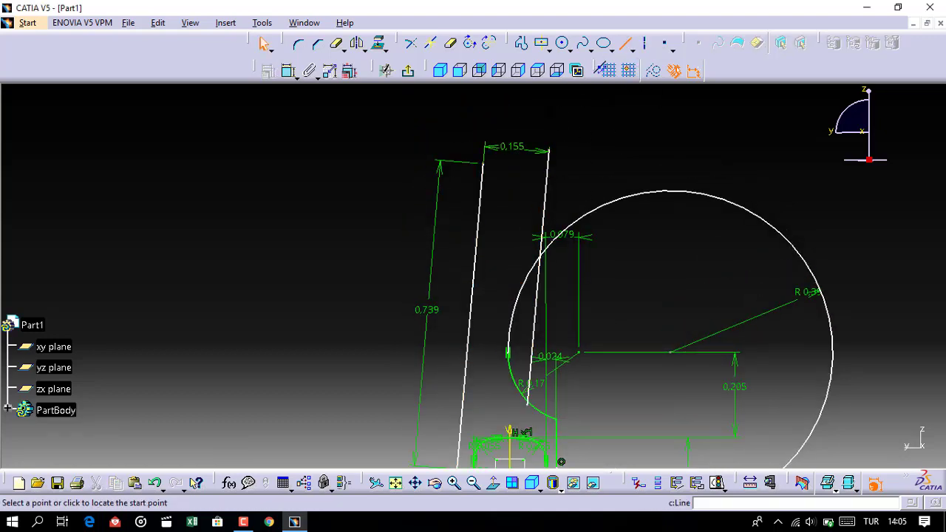
pyautogui.click(484, 165)
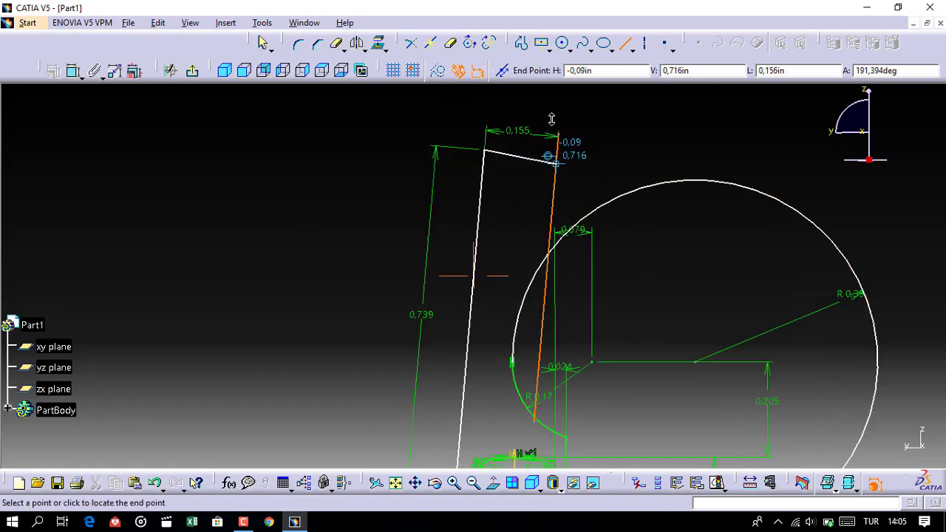
pyautogui.keyDown('ctrl'); pyautogui.moveTo(547, 178); pyautogui.dragTo(513, 310, button='middle'); pyautogui.keyUp('ctrl')
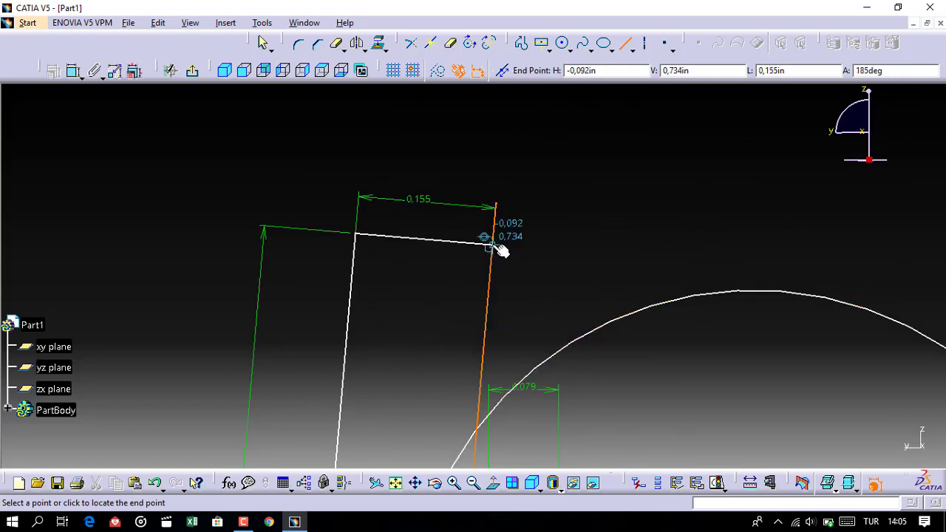
pyautogui.click(492, 245)
pyautogui.click(591, 216)
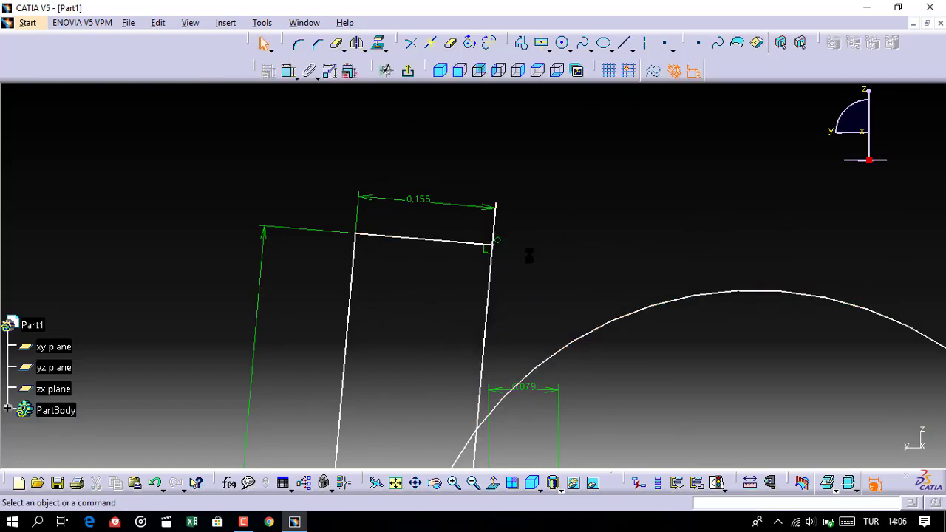
# Quick Trim the right line's segment lying inside the circle.
pyautogui.moveTo(528, 254)
pyautogui.keyDown('ctrl'); pyautogui.mouseDown(button='middle')
pyautogui.moveTo(535, 256)
pyautogui.moveTo(509, 190)
pyautogui.moveTo(511, 99)
pyautogui.mouseUp(button='middle'); pyautogui.keyUp('ctrl')
pyautogui.click(449, 42)
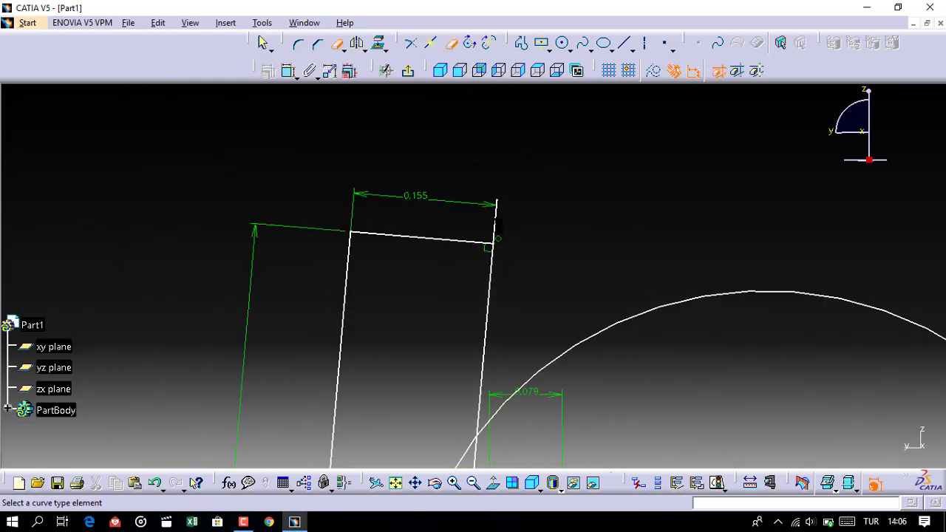
pyautogui.moveTo(498, 218); pyautogui.dragTo(498, 218, button='middle')
pyautogui.moveTo(499, 231); pyautogui.dragTo(495, 264, button='middle')
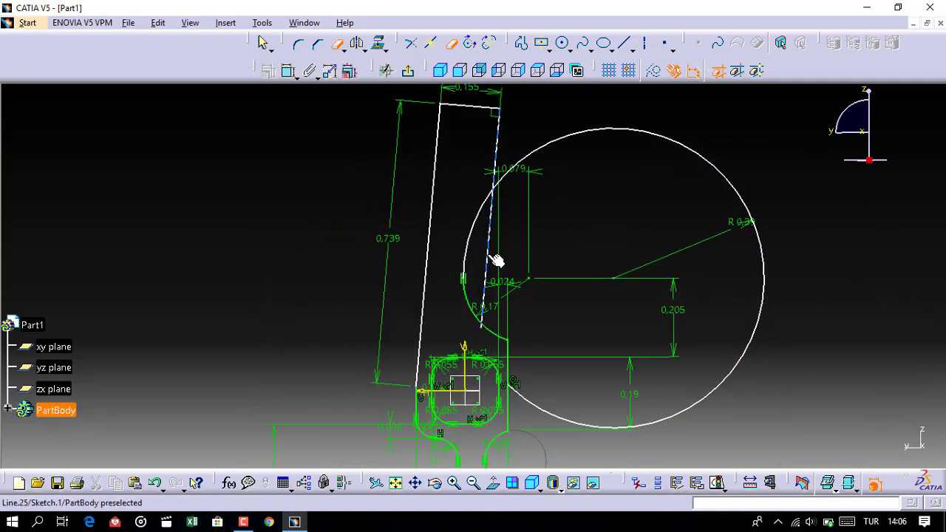
pyautogui.click(494, 262)
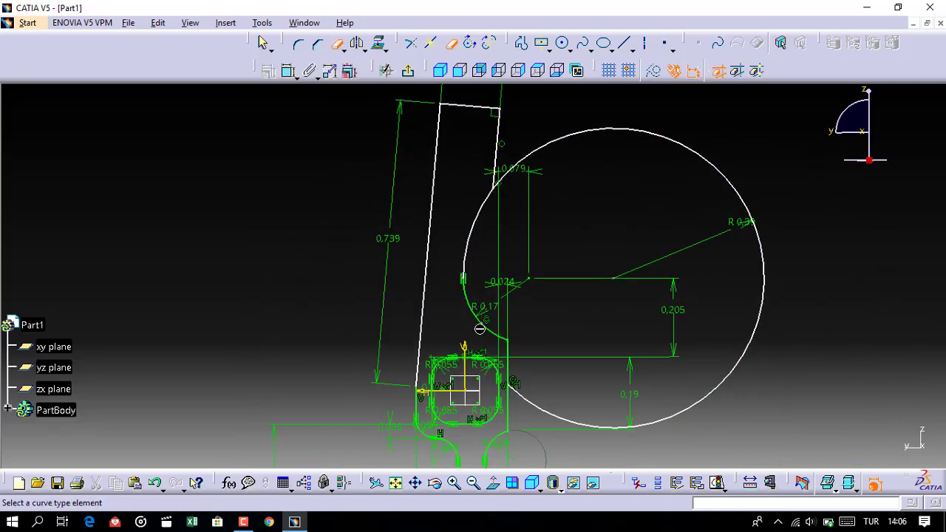
# Trim the large circle to the R0.39 arc and remove the short leftover segment.
pyautogui.click(557, 418)
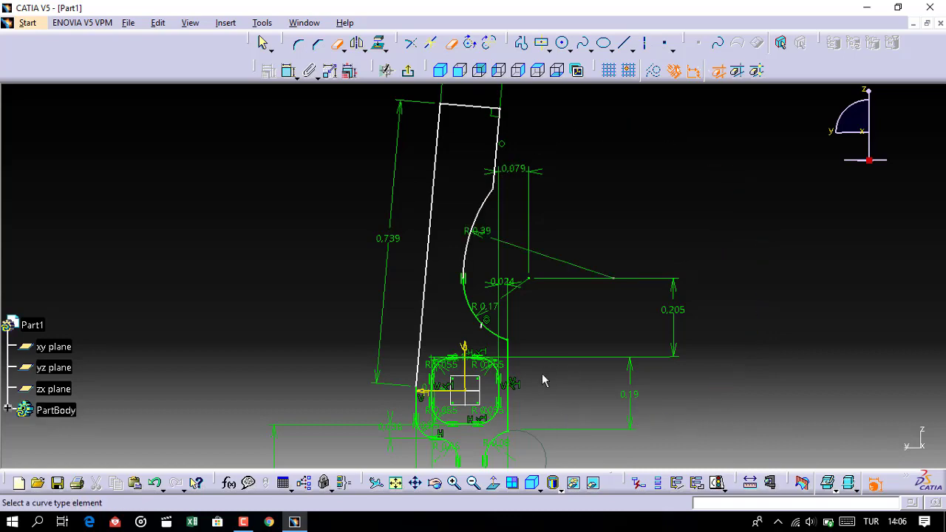
pyautogui.moveTo(541, 373)
pyautogui.mouseDown(button='middle')
pyautogui.moveTo(539, 440)
pyautogui.moveTo(554, 370)
pyautogui.moveTo(603, 244)
pyautogui.moveTo(618, 283)
pyautogui.moveTo(618, 197)
pyautogui.moveTo(593, 226)
pyautogui.moveTo(566, 184)
pyautogui.moveTo(562, 338)
pyautogui.moveTo(564, 128)
pyautogui.moveTo(587, 164)
pyautogui.moveTo(586, 125)
pyautogui.moveTo(577, 305)
pyautogui.moveTo(538, 291)
pyautogui.moveTo(540, 206)
pyautogui.moveTo(525, 268)
pyautogui.moveTo(525, 209)
pyautogui.mouseUp(button='middle')
pyautogui.click(650, 288)
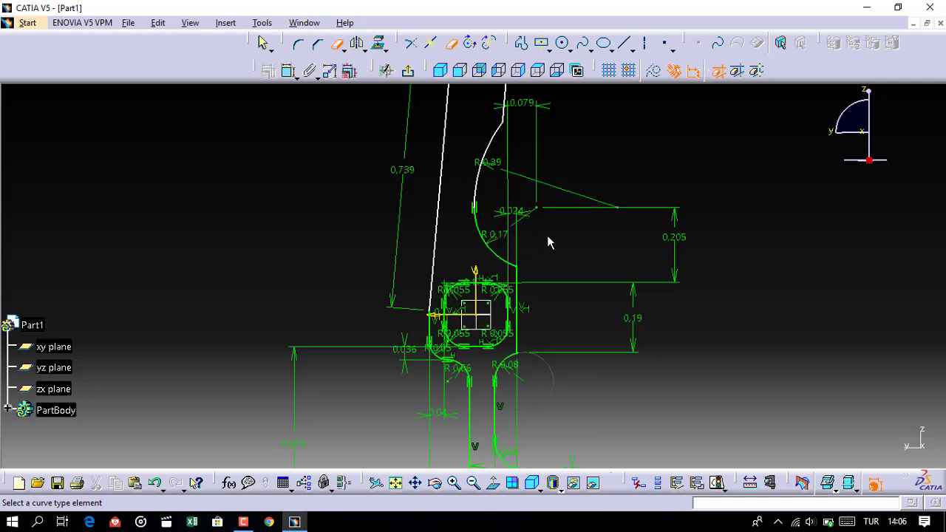
pyautogui.moveTo(455, 112); pyautogui.dragTo(466, 152, button='middle')
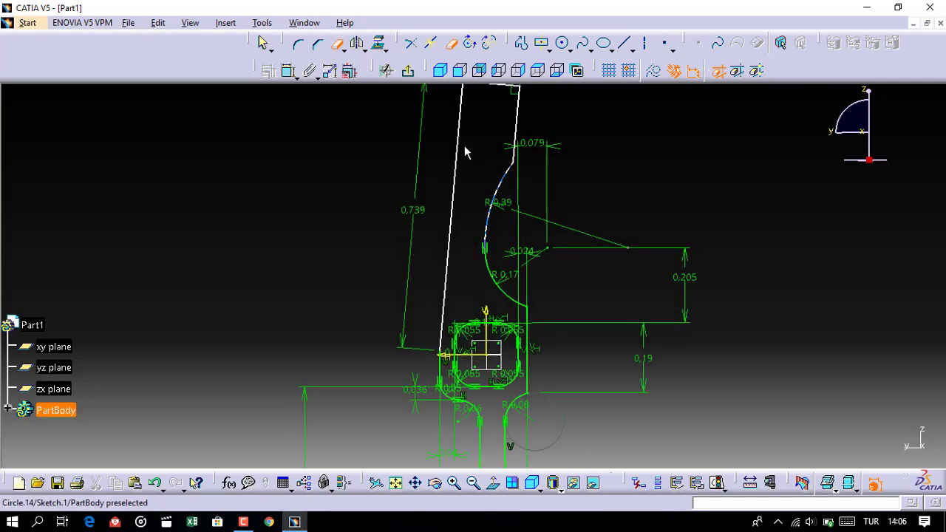
# Pad the lever sketch into Pad.1, 0.1425 in long with mirrored extent.
pyautogui.click(410, 74)
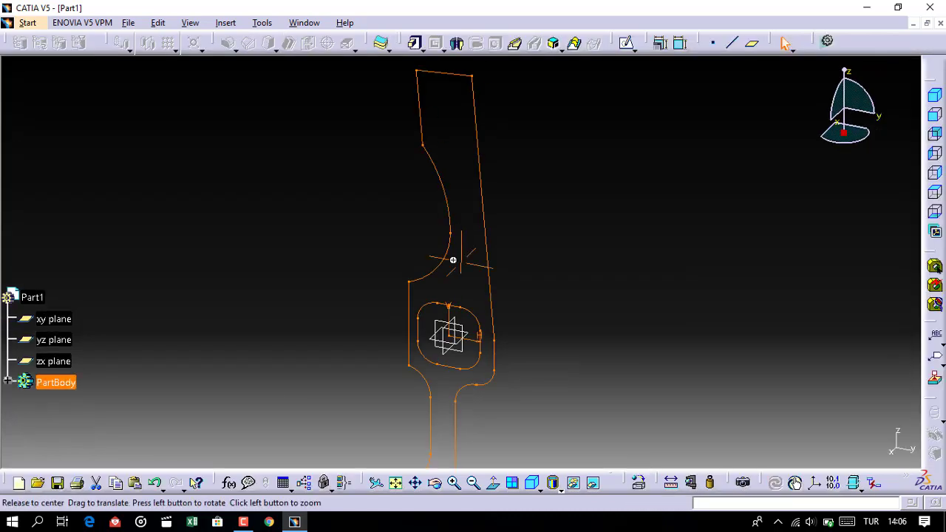
pyautogui.moveTo(450, 259); pyautogui.dragTo(452, 286, button='middle')
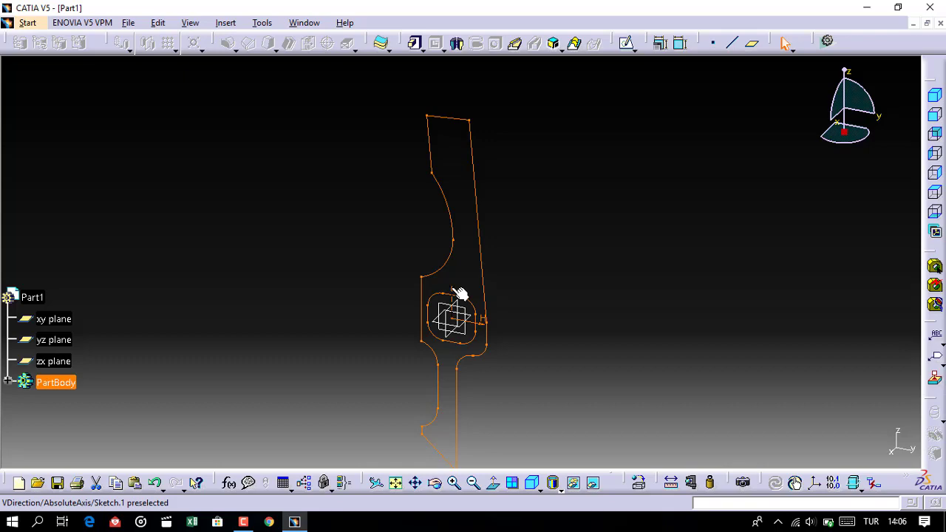
pyautogui.click(453, 239)
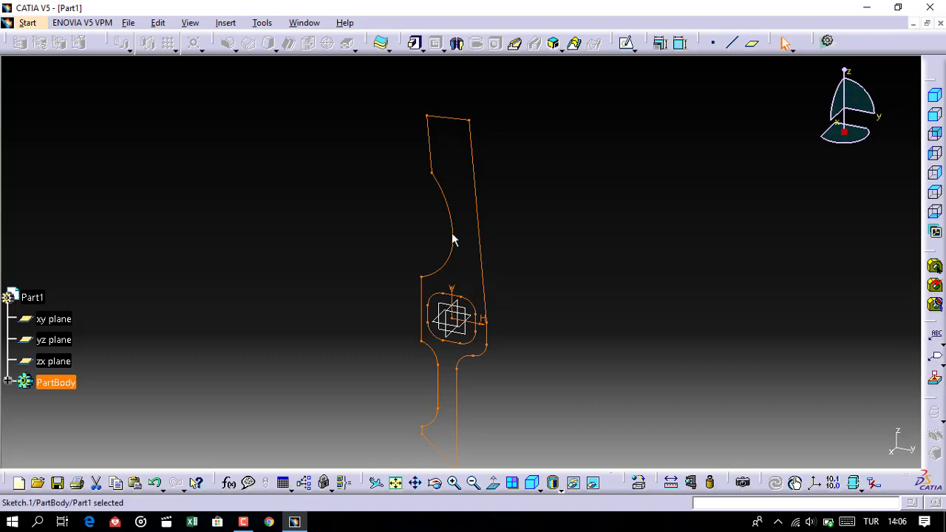
pyautogui.click(415, 44)
pyautogui.write('0.1425')
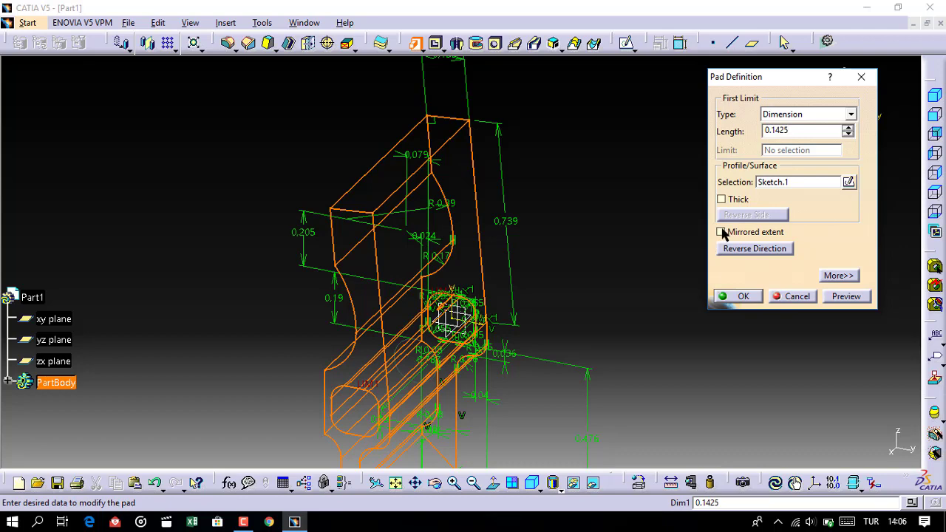
pyautogui.click(721, 232)
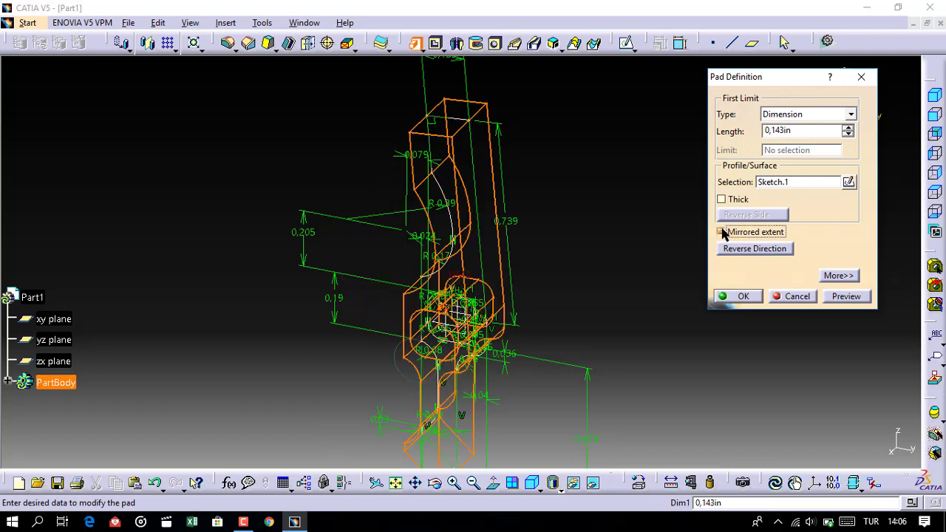
pyautogui.click(844, 299)
pyautogui.click(742, 296)
pyautogui.moveTo(515, 311)
pyautogui.mouseDown(button='middle')
pyautogui.moveTo(540, 232)
pyautogui.moveTo(492, 326)
pyautogui.mouseUp(button='middle')
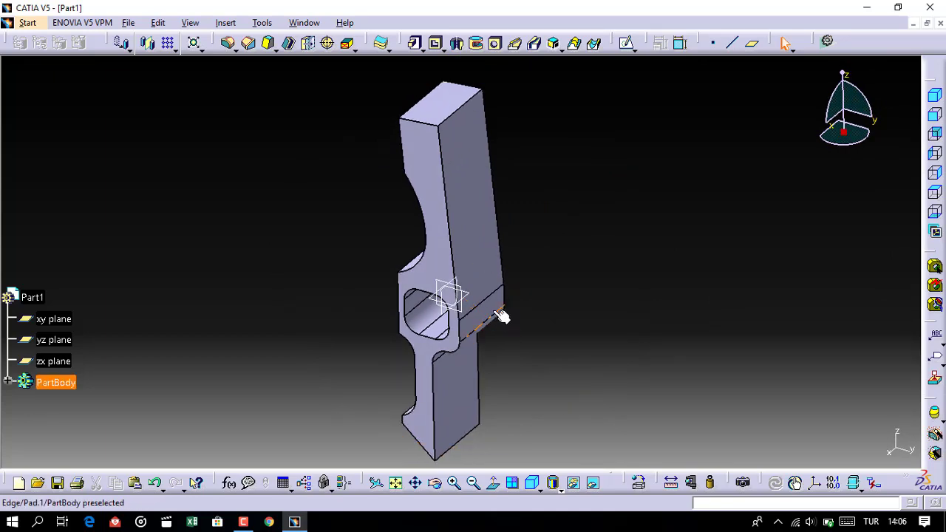
# Open Sketch.1, copy the entire lever profile, and exit back to the part.
pyautogui.moveTo(500, 316)
pyautogui.mouseDown(button='middle')
pyautogui.moveTo(614, 250)
pyautogui.moveTo(512, 243)
pyautogui.moveTo(486, 293)
pyautogui.moveTo(544, 266)
pyautogui.moveTo(493, 287)
pyautogui.mouseUp(button='middle')
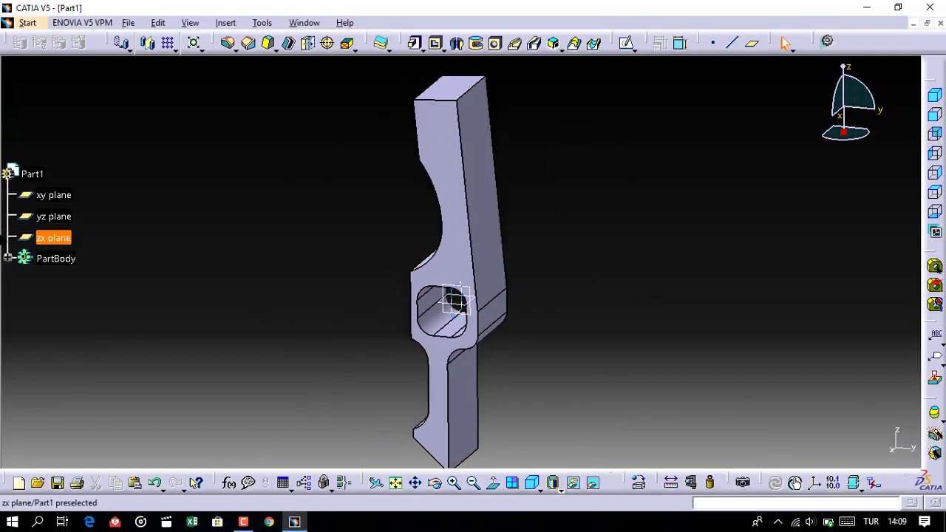
pyautogui.click(7, 258)
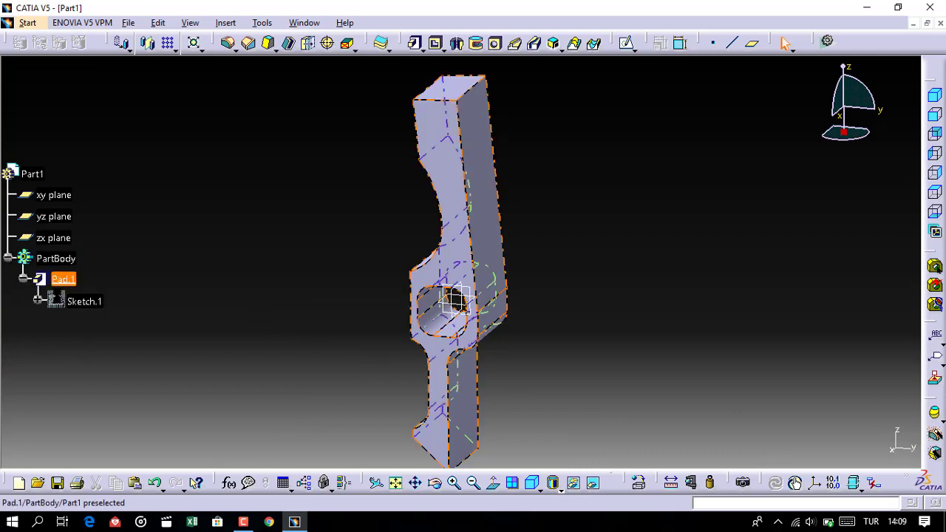
pyautogui.doubleClick(74, 302)
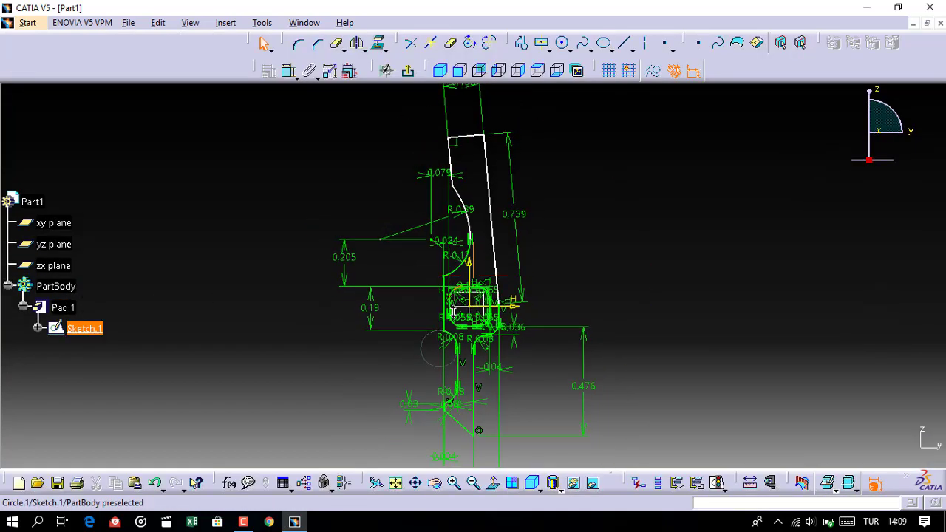
pyautogui.moveTo(516, 109)
pyautogui.mouseDown()
pyautogui.moveTo(432, 358)
pyautogui.moveTo(431, 452)
pyautogui.mouseUp()
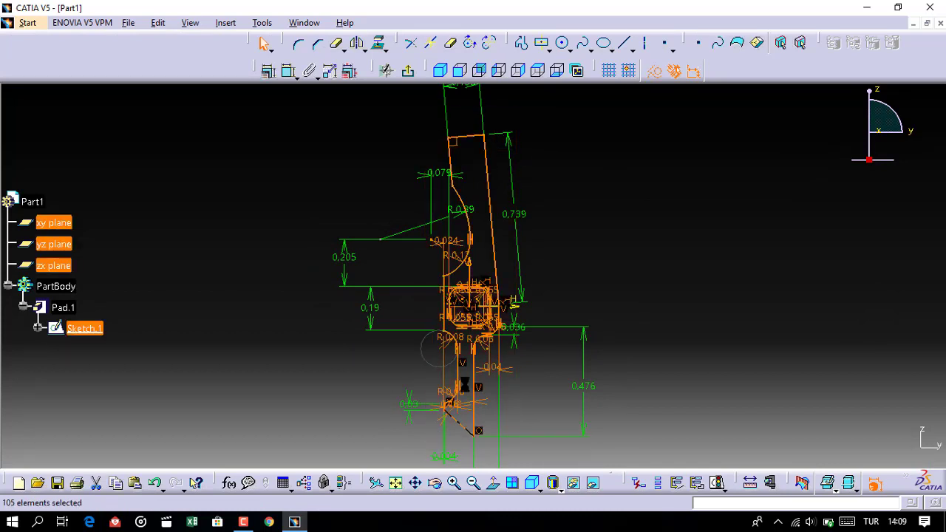
pyautogui.rightClick(496, 258)
pyautogui.click(535, 372)
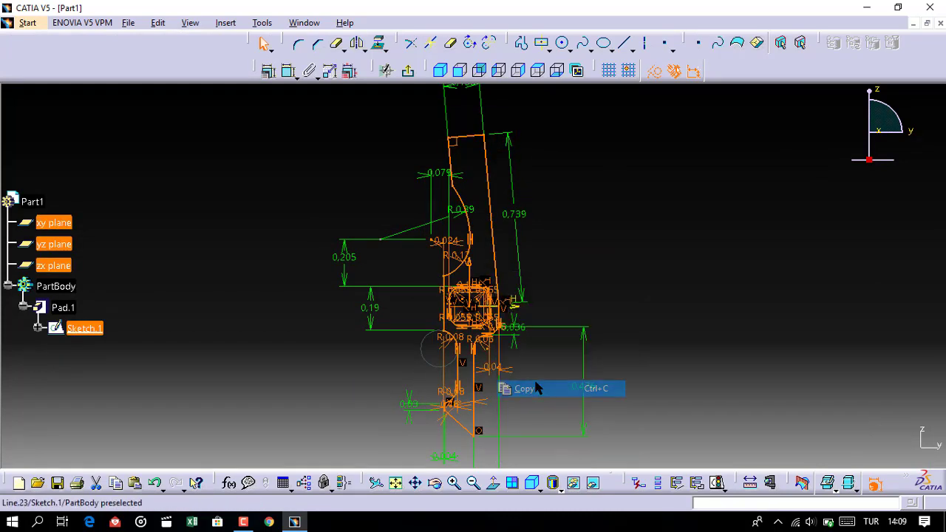
pyautogui.click(405, 73)
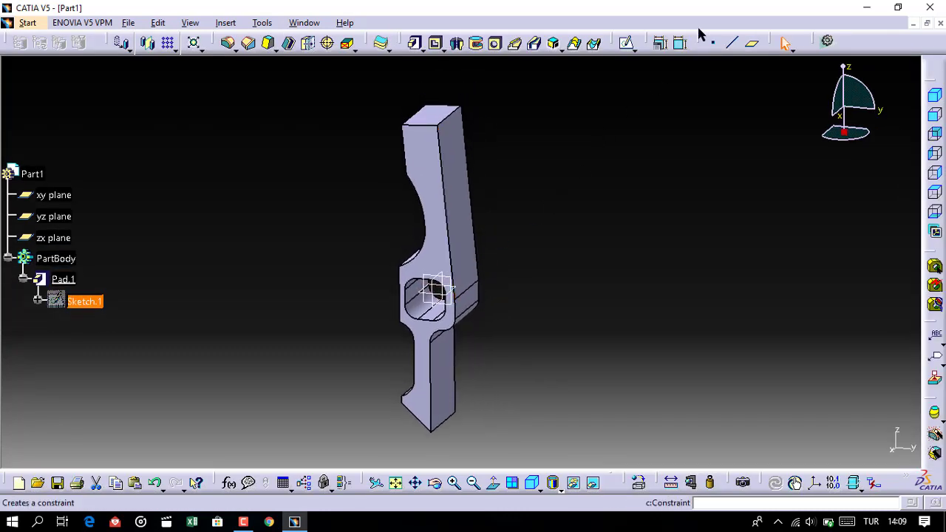
# Create Plane.1 offset 0.0535 from the yz plane.
pyautogui.click(753, 44)
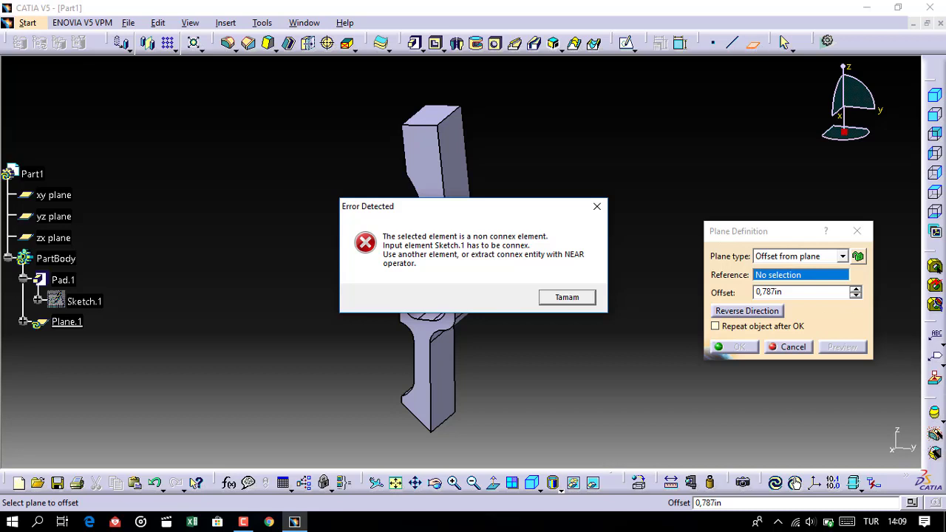
pyautogui.click(556, 298)
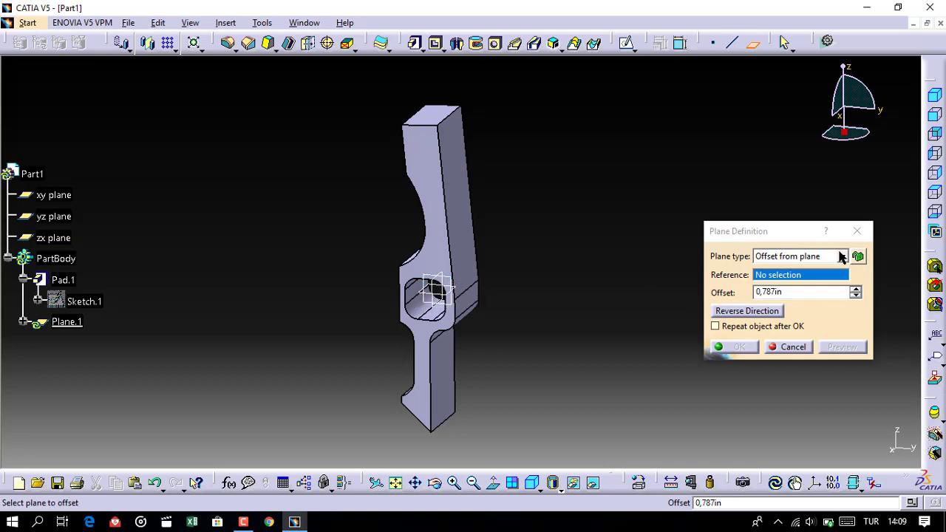
pyautogui.click(840, 256)
pyautogui.click(758, 262)
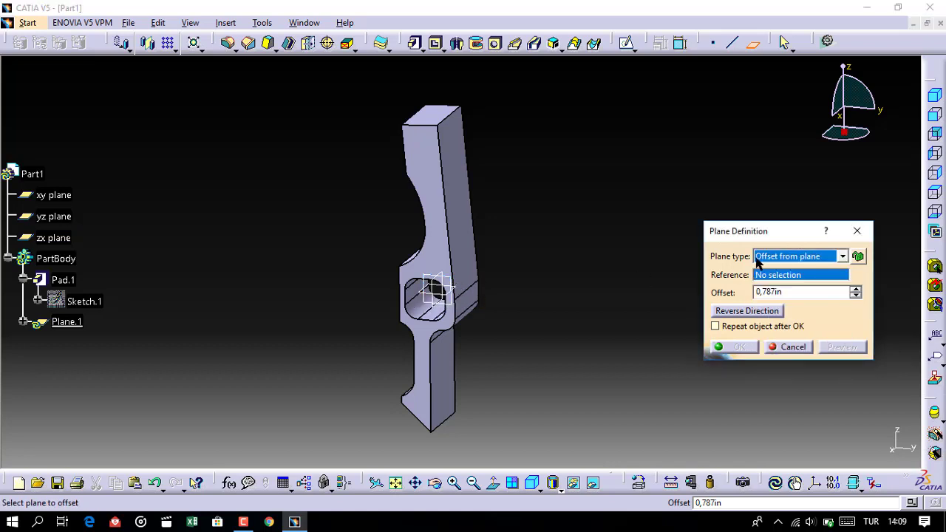
pyautogui.click(449, 282)
pyautogui.click(800, 291)
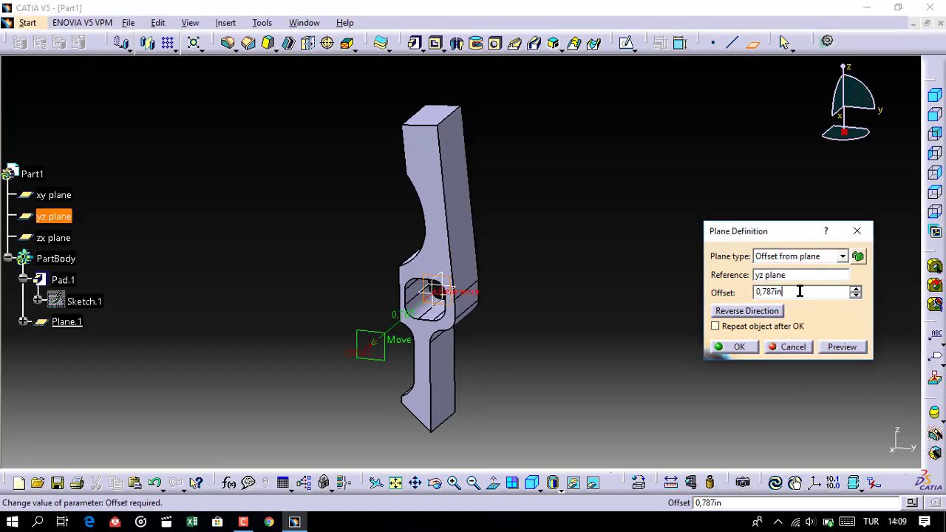
pyautogui.press('BackSpace')
pyautogui.press('BackSpace')
pyautogui.press('BackSpace')
pyautogui.write('0,0535')
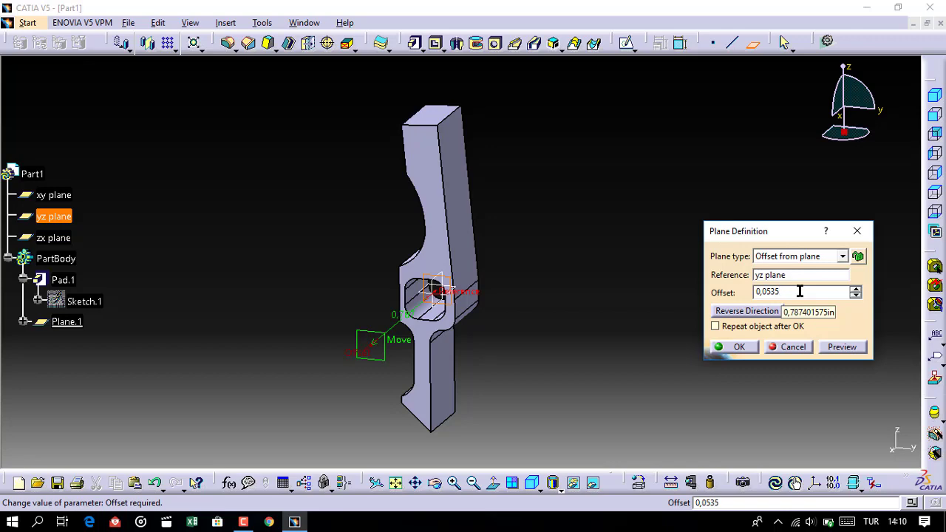
pyautogui.click(738, 346)
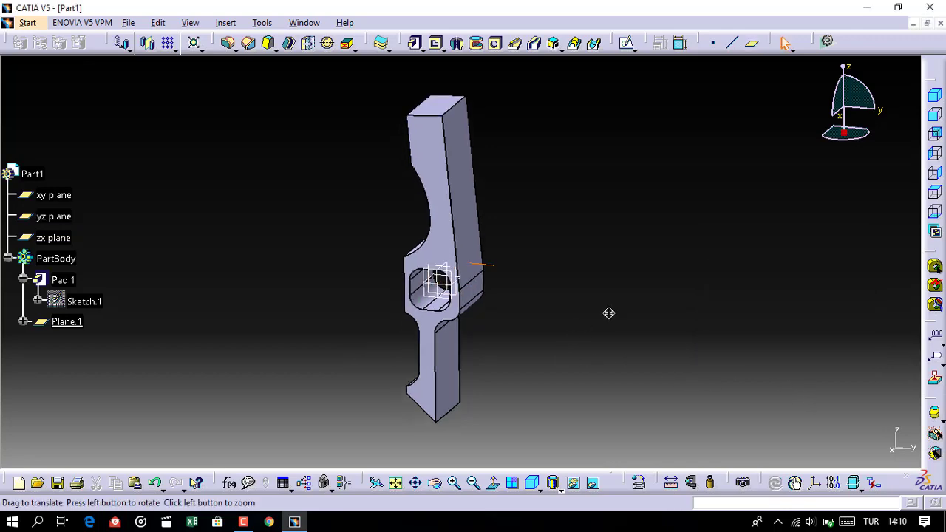
# Start Sketch.2 on Plane.1, face the sketch plane, and select all its geometry.
pyautogui.moveTo(608, 312)
pyautogui.mouseDown(button='middle')
pyautogui.moveTo(597, 317)
pyautogui.moveTo(633, 245)
pyautogui.moveTo(569, 263)
pyautogui.moveTo(521, 296)
pyautogui.moveTo(590, 280)
pyautogui.mouseUp(button='middle')
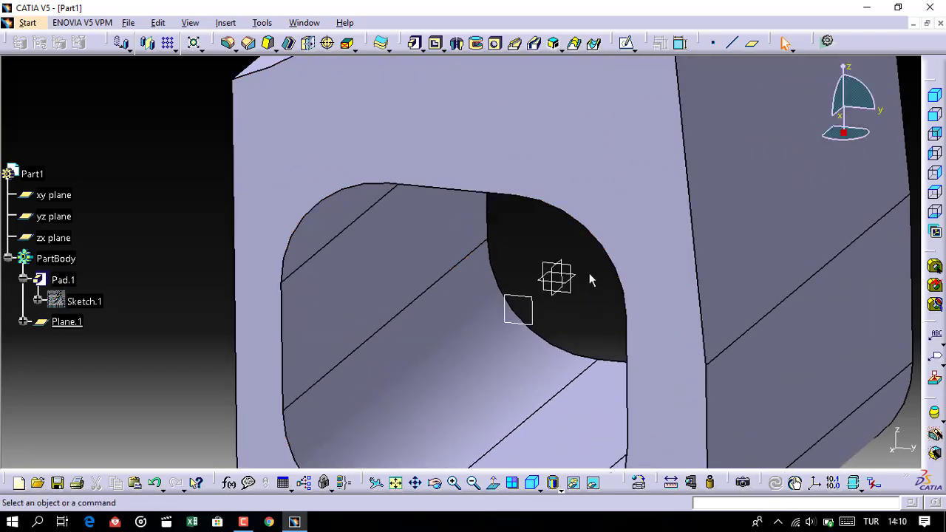
pyautogui.click(531, 309)
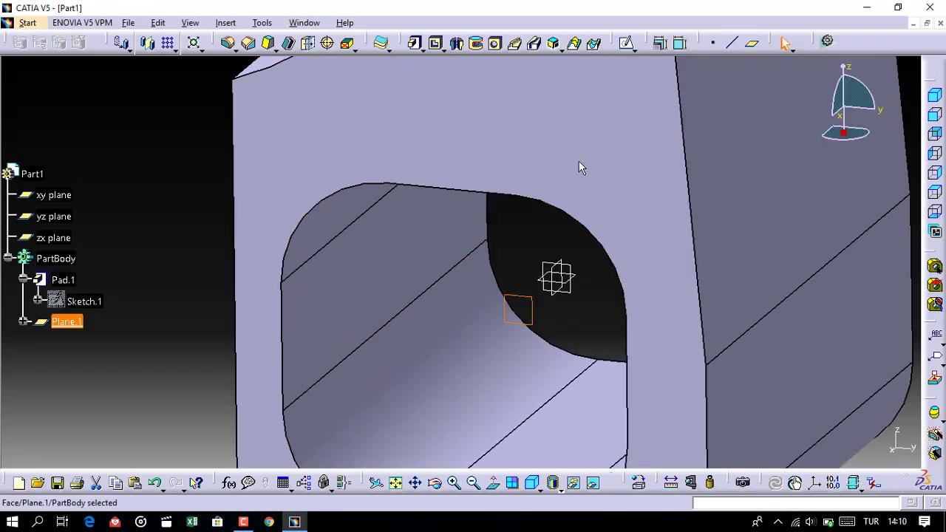
pyautogui.click(626, 44)
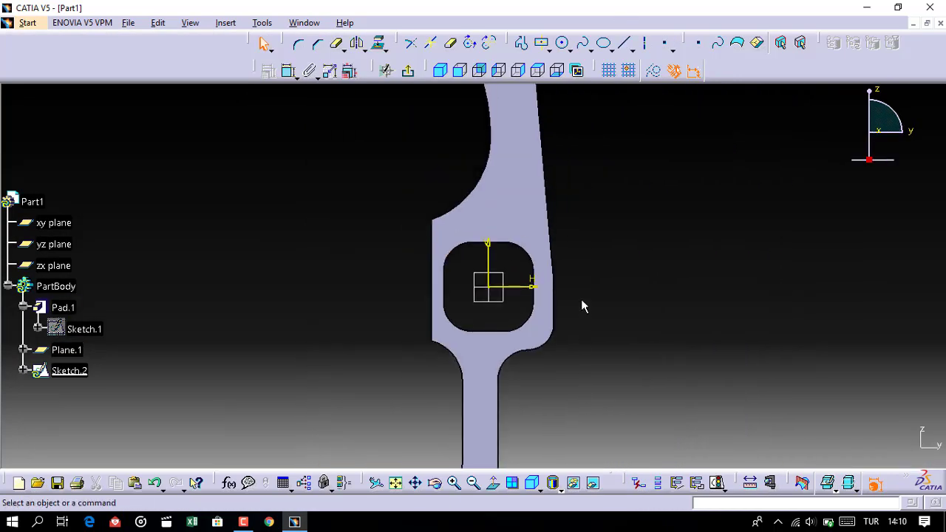
pyautogui.moveTo(581, 306); pyautogui.dragTo(579, 382, button='middle')
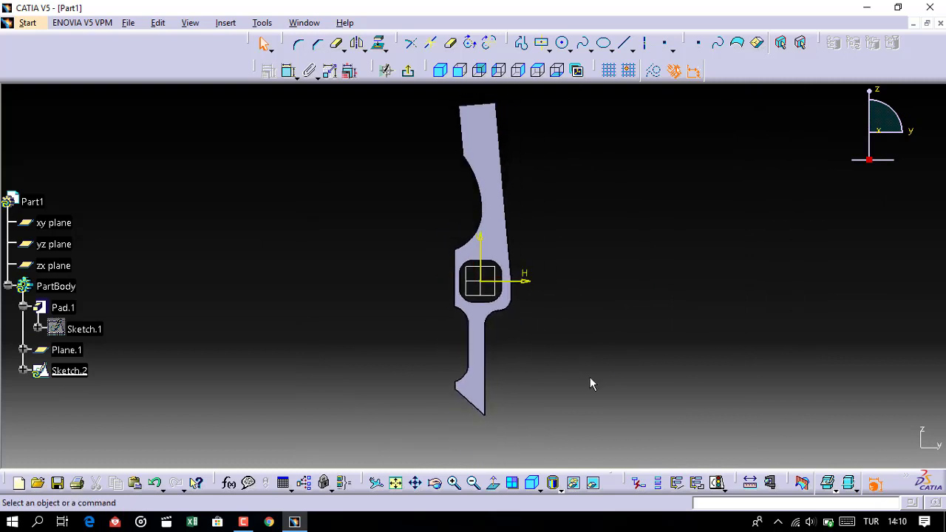
pyautogui.click(495, 484)
pyautogui.hotkey('ctrl', 'a')
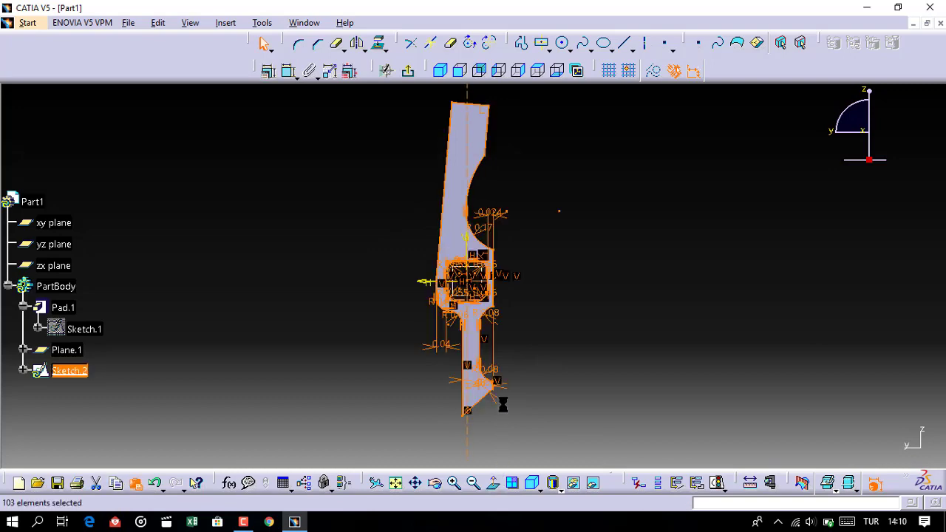
pyautogui.moveTo(510, 396)
pyautogui.mouseDown(button='middle')
pyautogui.moveTo(491, 398)
pyautogui.moveTo(507, 394)
pyautogui.moveTo(507, 320)
pyautogui.mouseUp(button='middle')
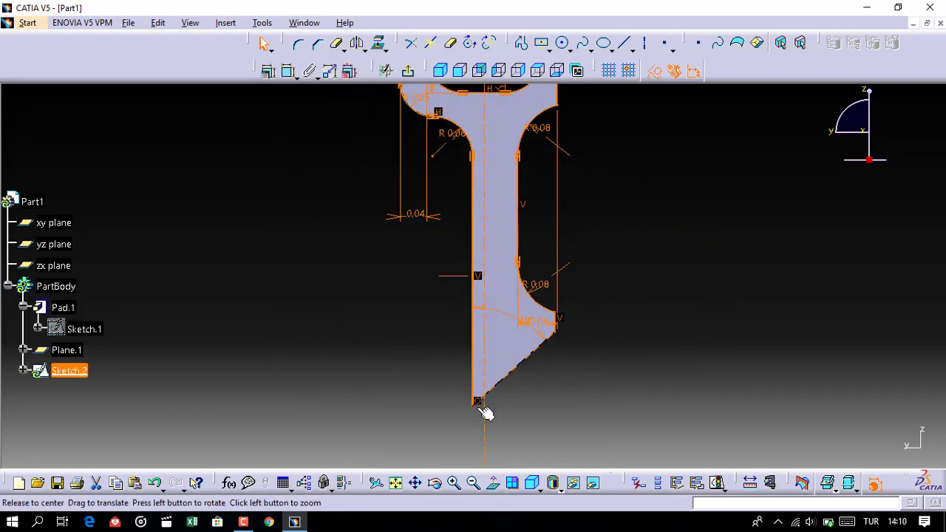
pyautogui.moveTo(481, 407); pyautogui.dragTo(502, 344, button='middle')
# Draw a horizontal line across the lever's lower shaft.
pyautogui.click(623, 43)
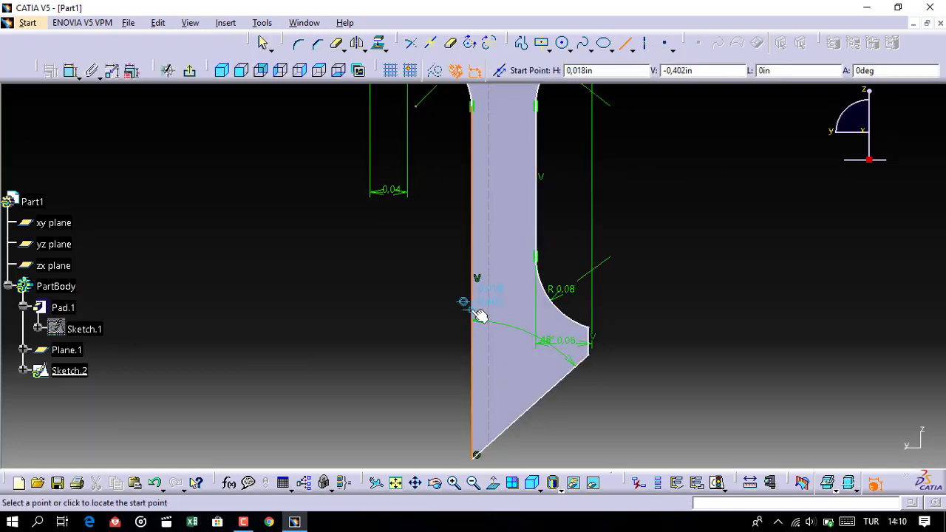
pyautogui.click(449, 309)
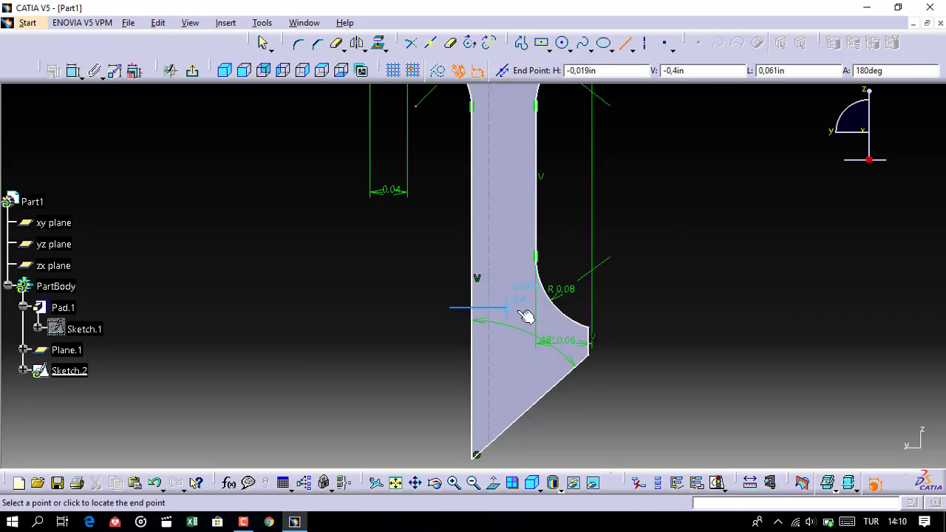
pyautogui.click(521, 309)
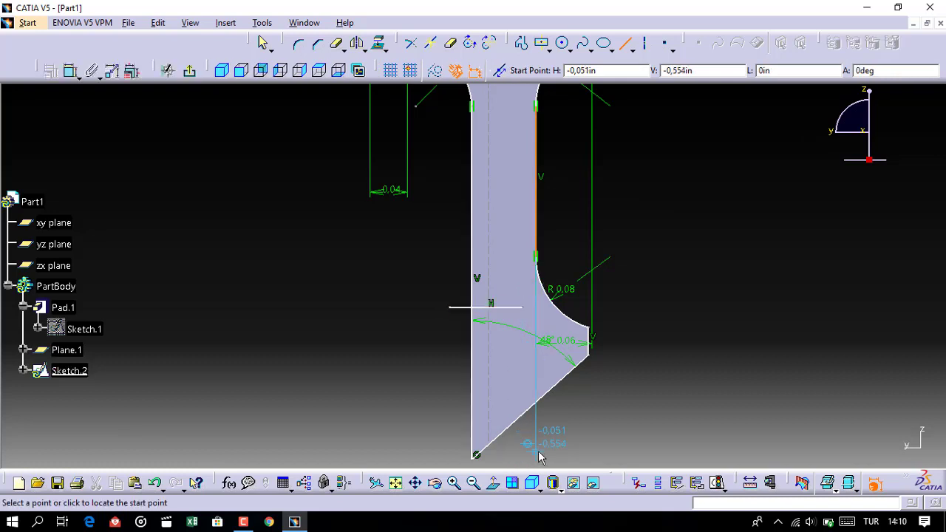
pyautogui.click(537, 452)
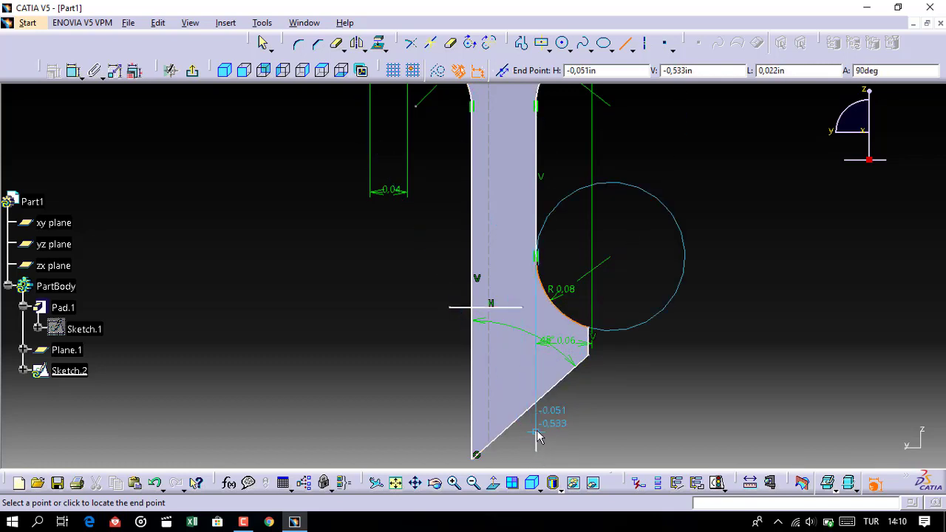
pyautogui.press('Escape')
# Draw a short vertical line inside the lower shaft.
pyautogui.click(620, 45)
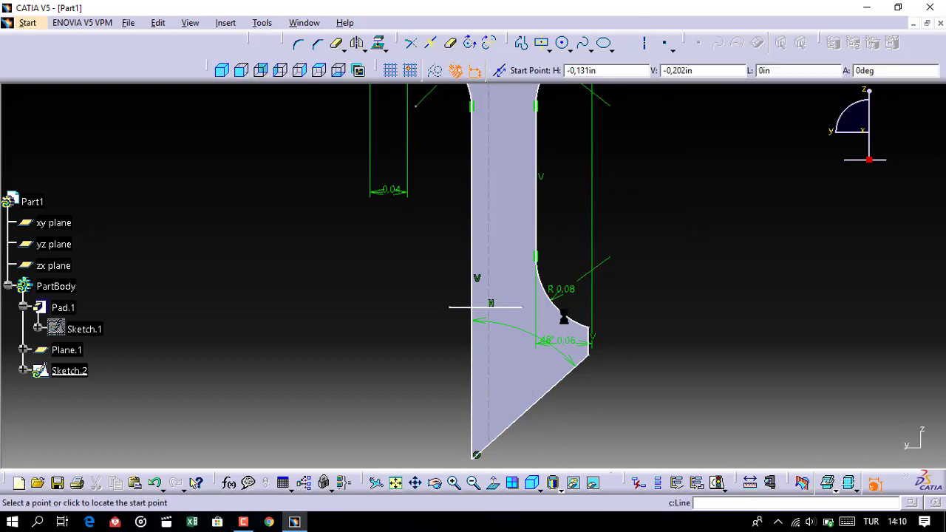
pyautogui.click(509, 402)
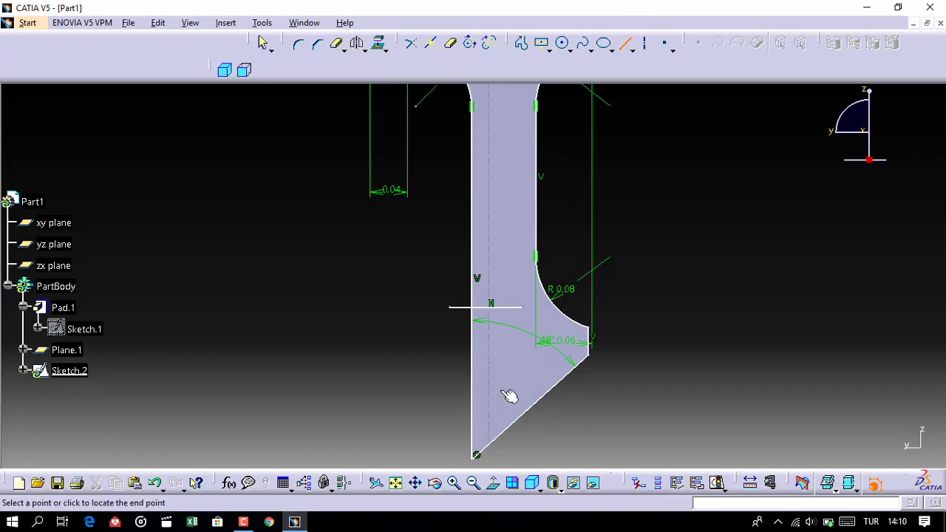
pyautogui.click(505, 352)
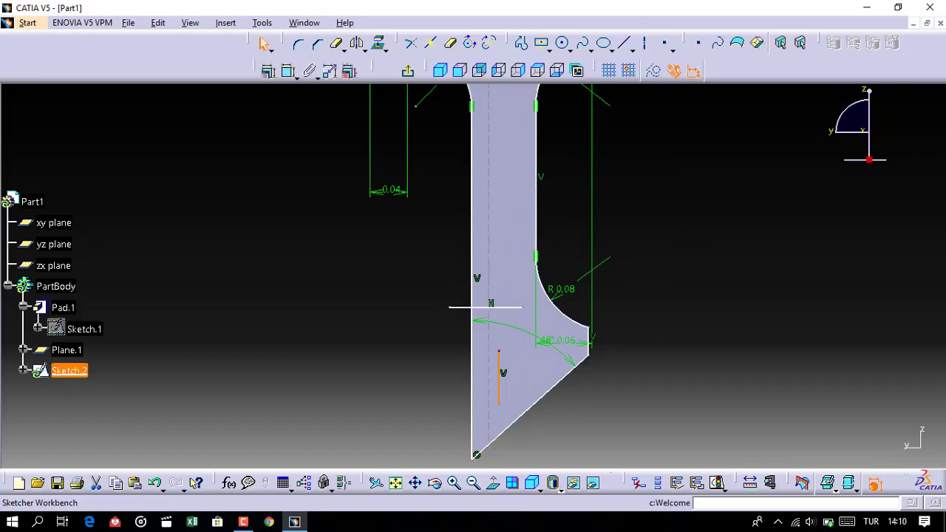
pyautogui.click(501, 373)
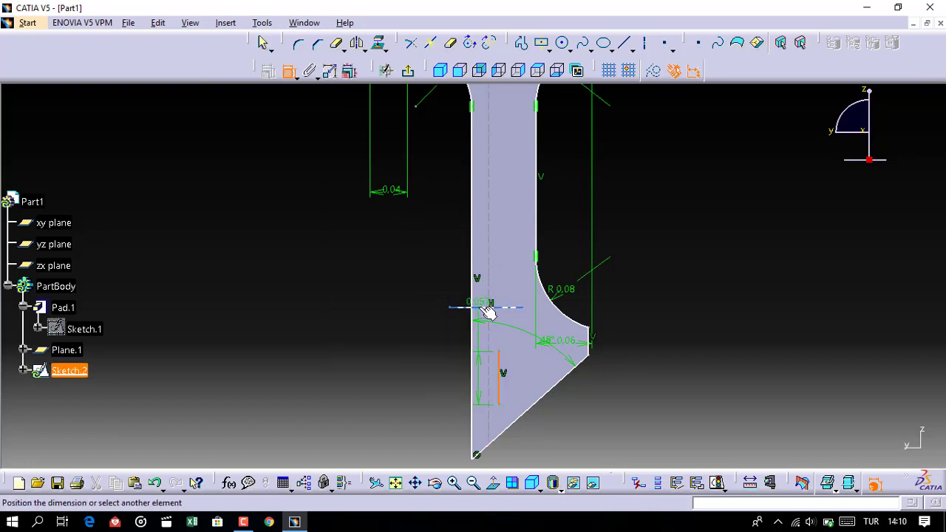
pyautogui.press('Escape')
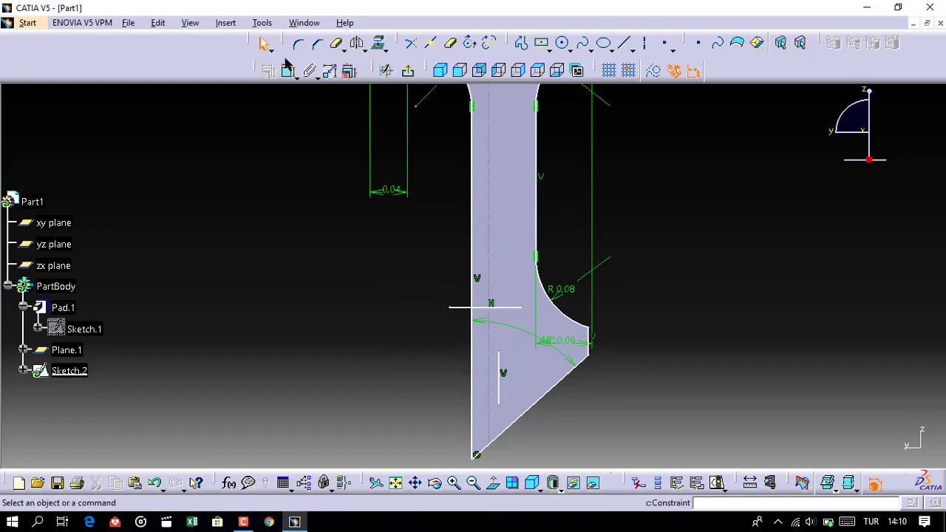
# Dimension the horizontal line 0.337 from the top line.
pyautogui.click(288, 70)
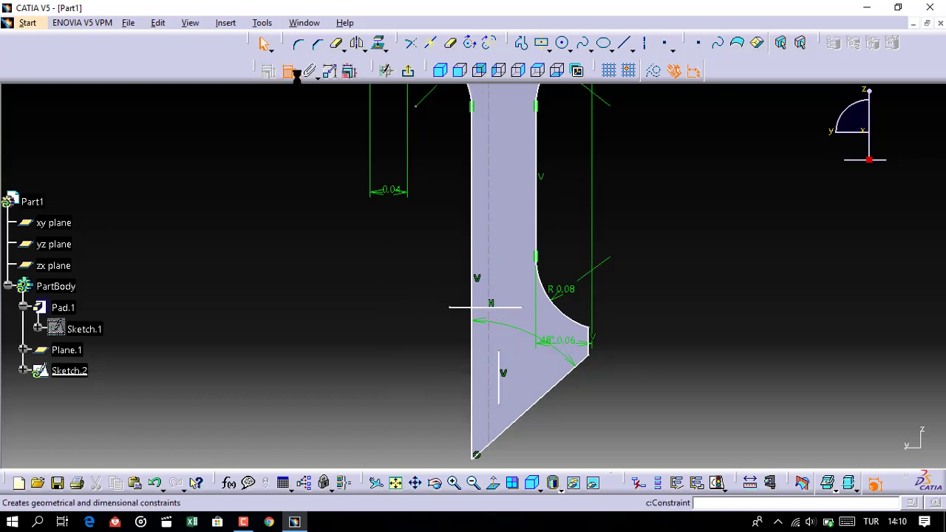
pyautogui.click(488, 308)
pyautogui.moveTo(475, 300); pyautogui.dragTo(473, 432, button='middle')
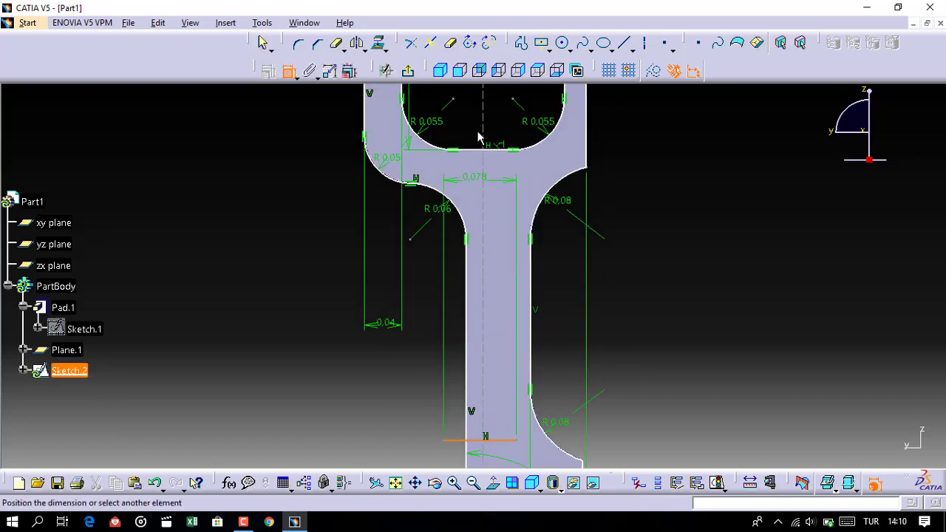
pyautogui.click(484, 151)
pyautogui.click(295, 299)
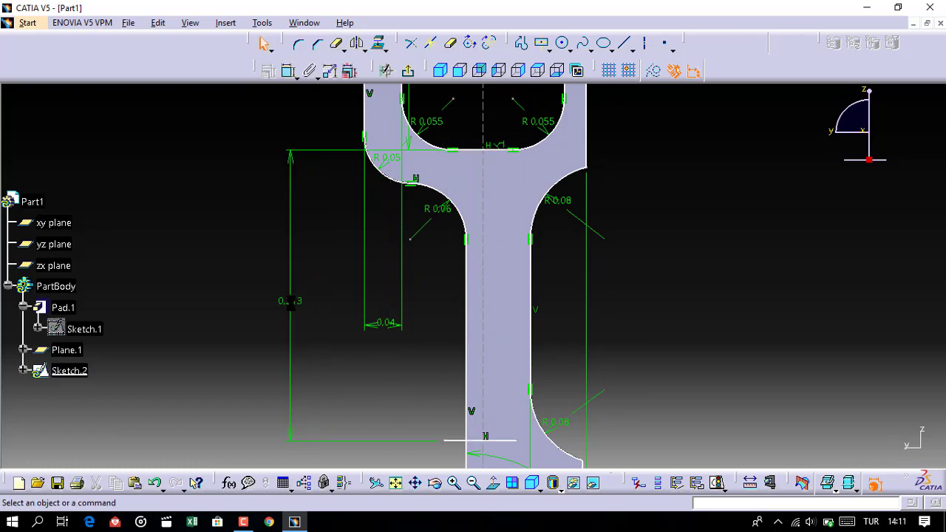
pyautogui.doubleClick(292, 300)
pyautogui.write('0.337')
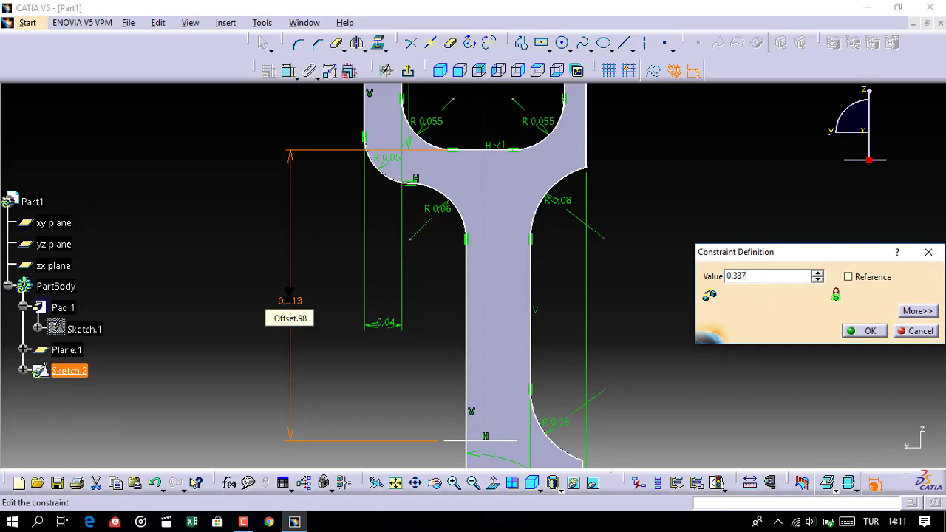
pyautogui.press('Return')
pyautogui.moveTo(513, 467)
pyautogui.mouseDown(button='middle')
pyautogui.moveTo(541, 310)
pyautogui.moveTo(555, 290)
pyautogui.mouseUp(button='middle')
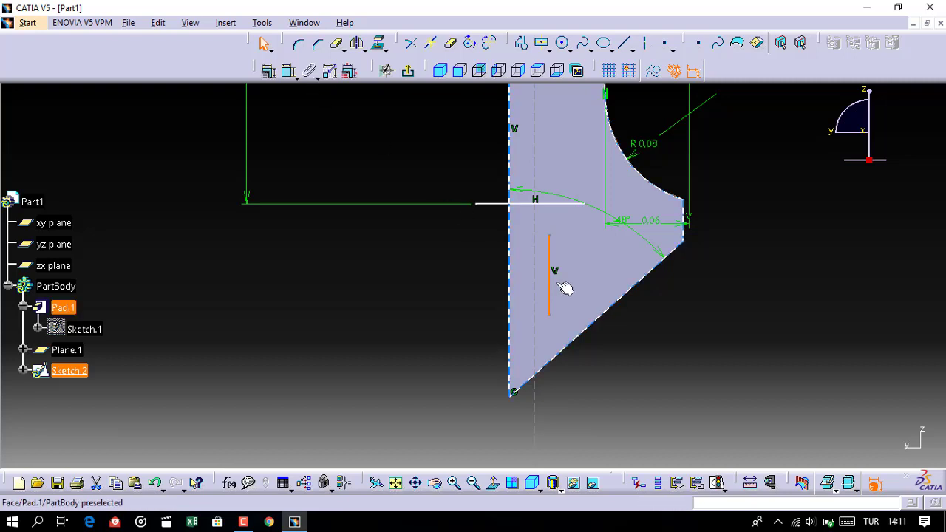
# Dimension the short vertical line's offset from the left edge to set the strip width.
pyautogui.click(288, 71)
pyautogui.click(510, 302)
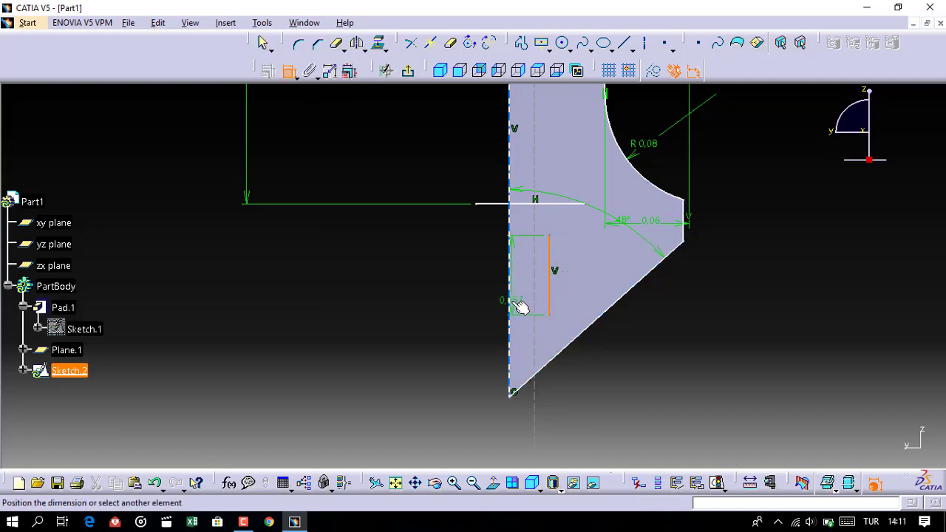
pyautogui.moveTo(526, 444); pyautogui.dragTo(530, 293, button='middle')
pyautogui.click(531, 293)
pyautogui.doubleClick(529, 288)
pyautogui.write('0,035')
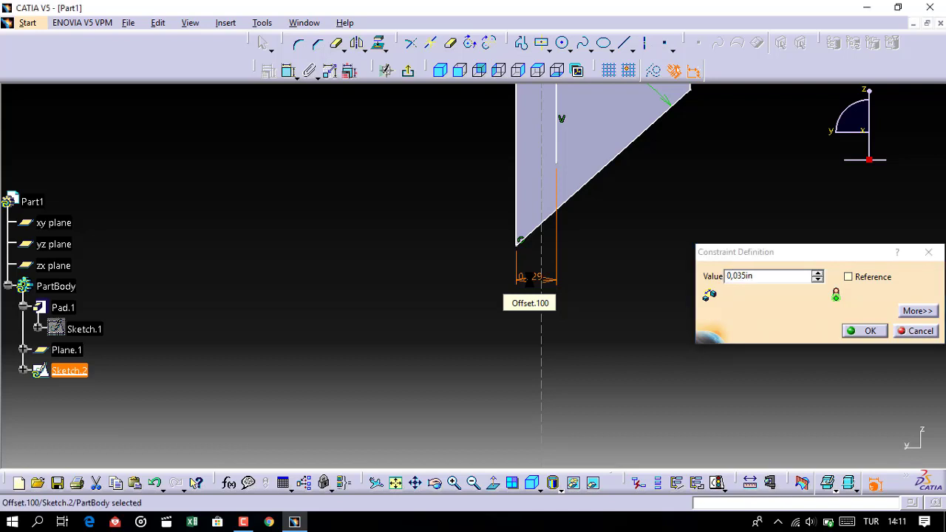
pyautogui.press('Return')
pyautogui.moveTo(553, 234); pyautogui.dragTo(566, 281, button='middle')
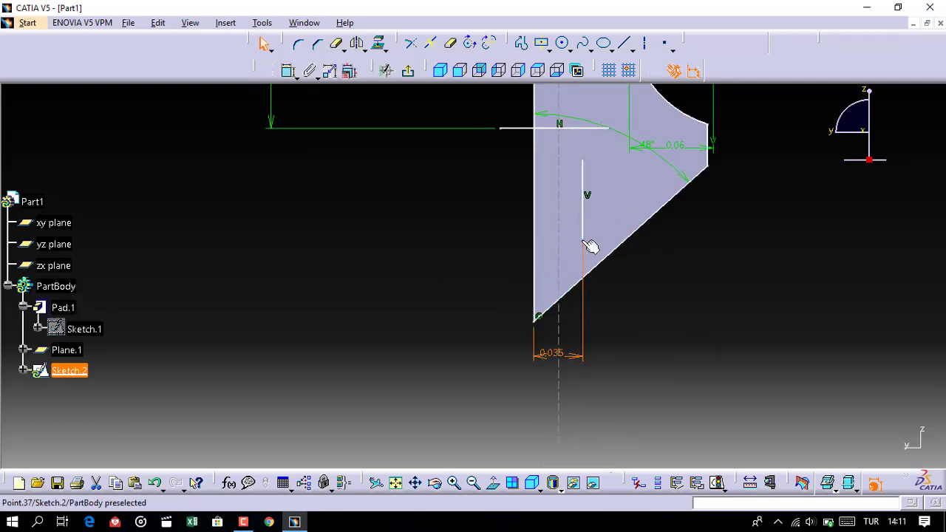
# Fix the left edge line and stretch the vertical line from the diagonal edge to the horizontal line.
pyautogui.moveTo(584, 242); pyautogui.dragTo(587, 277)
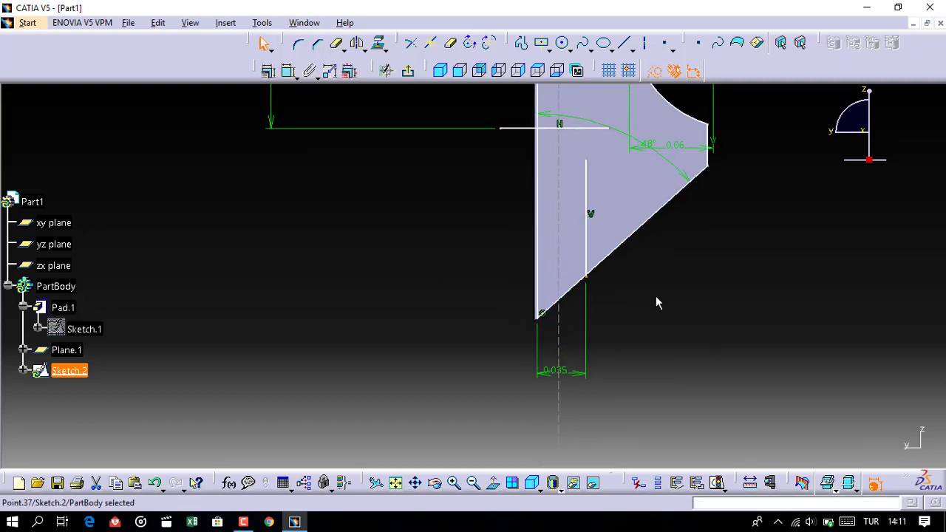
pyautogui.hotkey('ctrl', 'z')
pyautogui.moveTo(475, 270); pyautogui.dragTo(542, 235, button='middle')
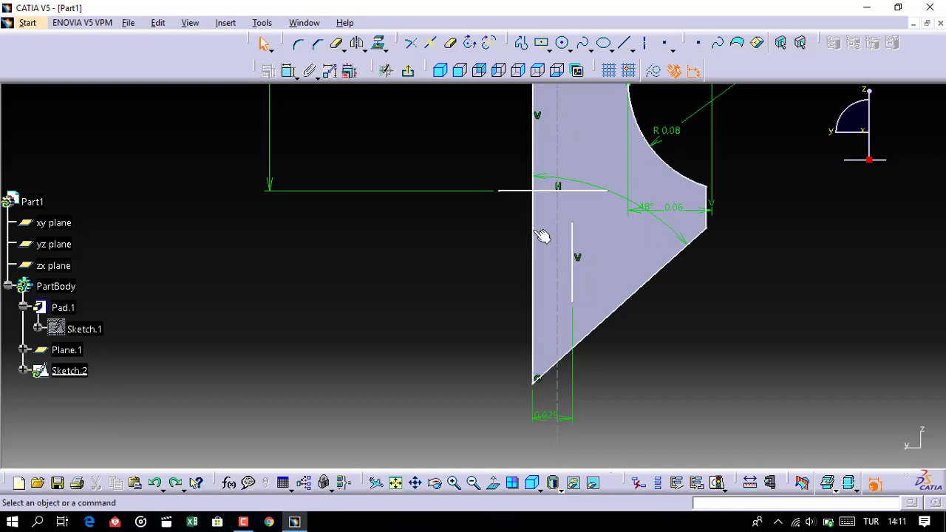
pyautogui.click(537, 234)
pyautogui.click(268, 70)
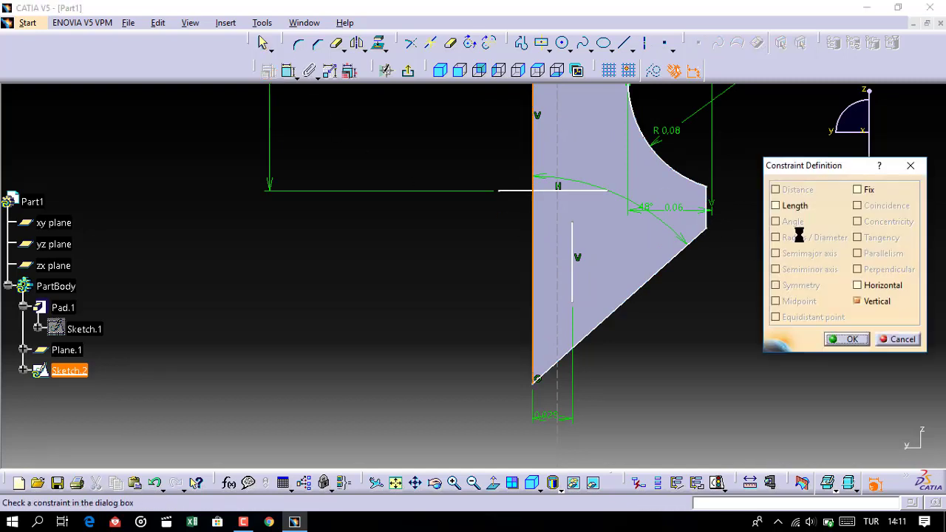
pyautogui.click(856, 190)
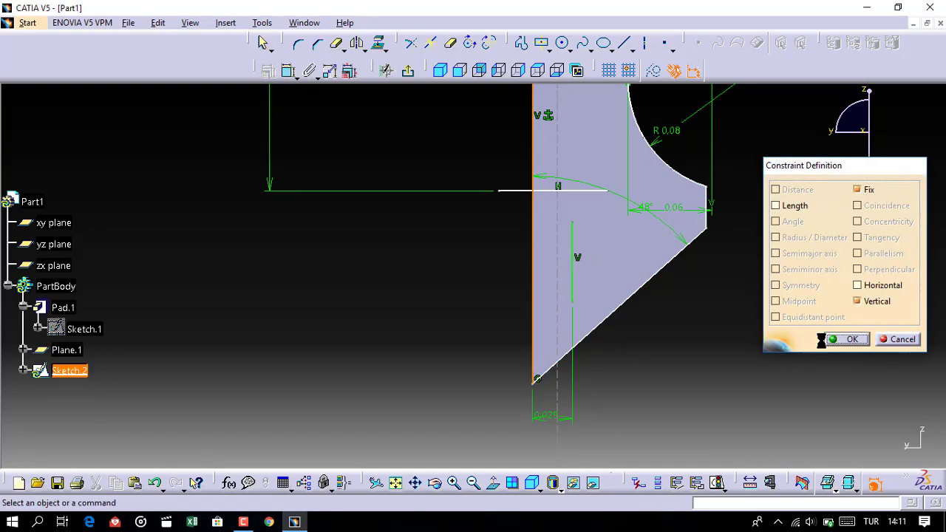
pyautogui.click(848, 339)
pyautogui.moveTo(575, 303); pyautogui.dragTo(572, 330)
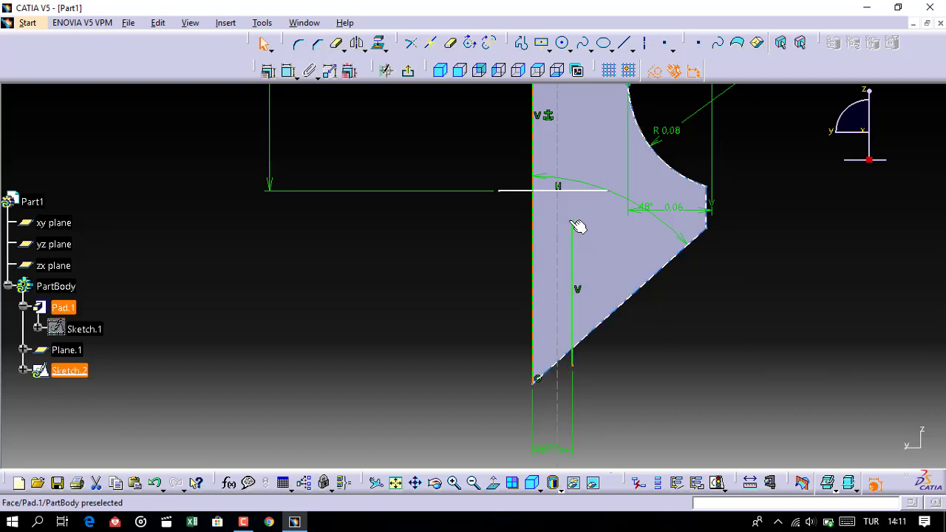
pyautogui.moveTo(573, 223); pyautogui.dragTo(571, 215)
pyautogui.moveTo(577, 139); pyautogui.dragTo(572, 137)
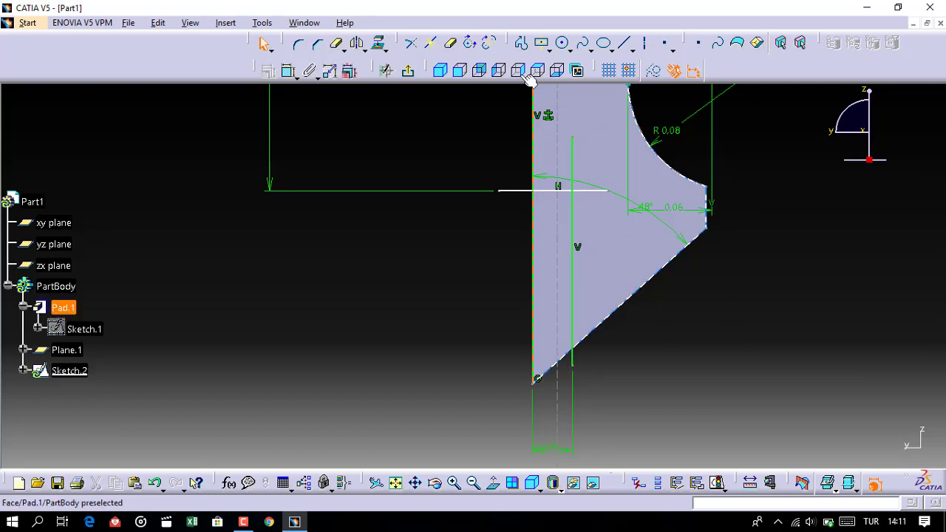
# Quick Trim the horizontal and vertical line leftovers to a clean corner.
pyautogui.click(449, 42)
pyautogui.click(516, 190)
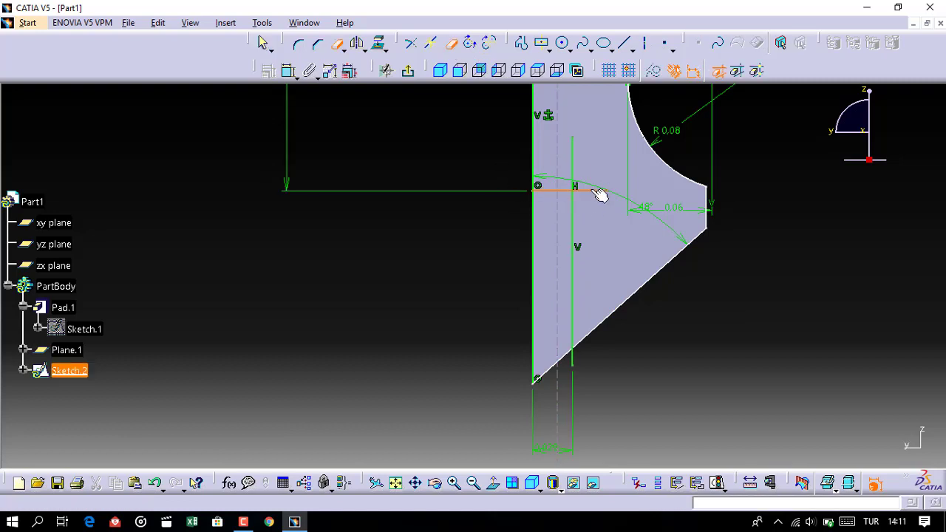
pyautogui.click(598, 194)
pyautogui.click(572, 159)
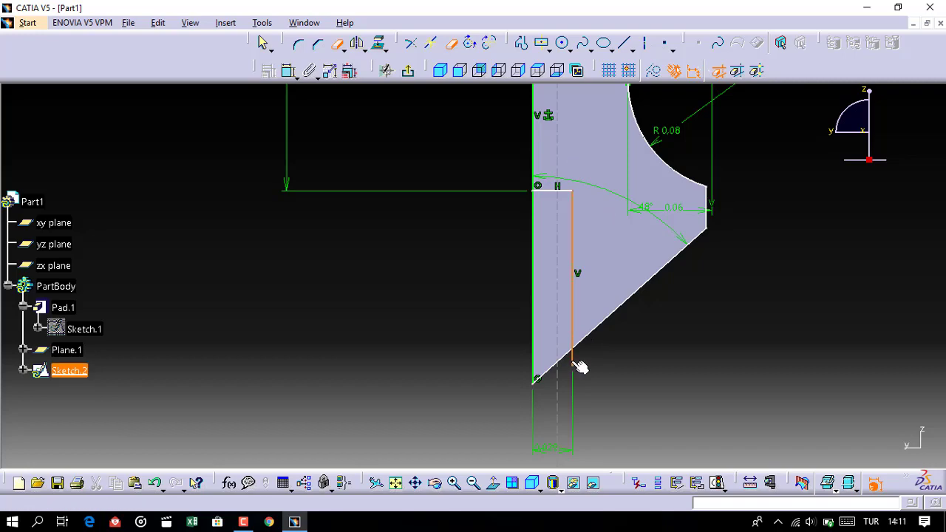
pyautogui.moveTo(475, 270)
pyautogui.mouseDown(button='middle')
pyautogui.moveTo(580, 295)
pyautogui.moveTo(579, 232)
pyautogui.moveTo(487, 330)
pyautogui.mouseUp(button='middle')
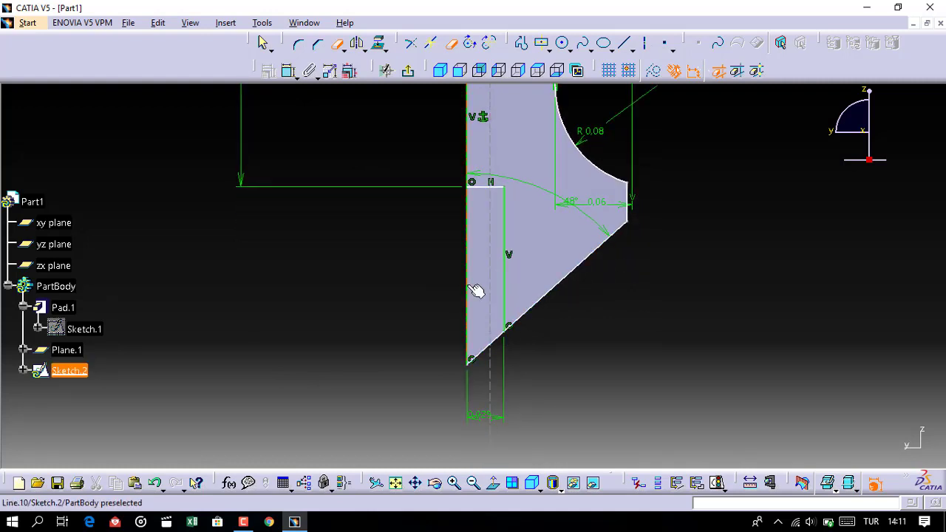
# Trim away the leftover fixed line on the left edge.
pyautogui.click(473, 296)
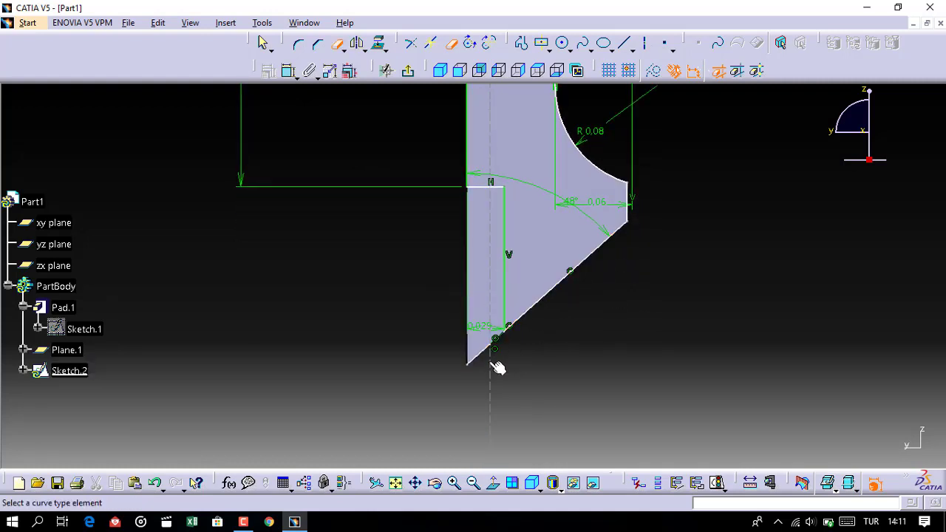
pyautogui.moveTo(539, 355)
pyautogui.keyDown('ctrl'); pyautogui.mouseDown(button='middle')
pyautogui.moveTo(523, 377)
pyautogui.moveTo(524, 206)
pyautogui.mouseUp(button='middle'); pyautogui.keyUp('ctrl')
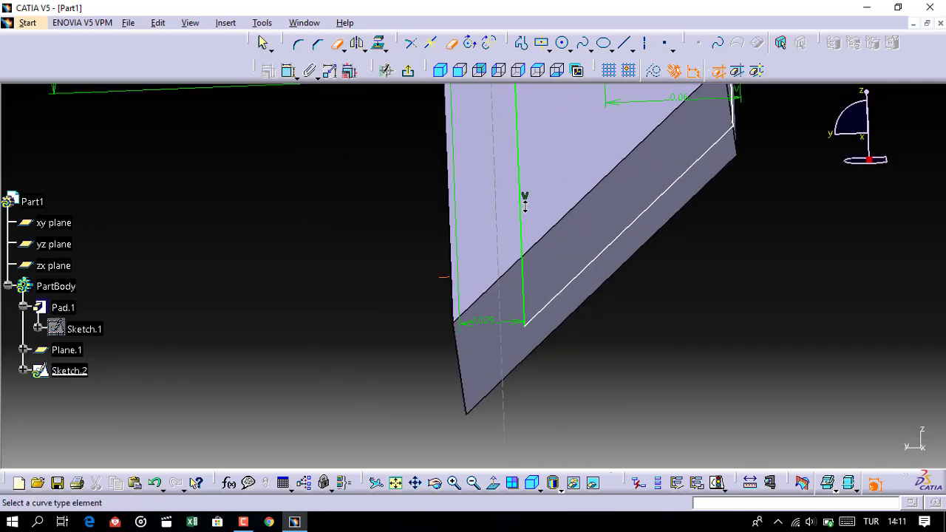
pyautogui.click(512, 482)
pyautogui.moveTo(638, 169)
pyautogui.keyDown('ctrl'); pyautogui.mouseDown(button='middle')
pyautogui.moveTo(634, 350)
pyautogui.moveTo(625, 327)
pyautogui.moveTo(637, 308)
pyautogui.moveTo(633, 258)
pyautogui.moveTo(631, 361)
pyautogui.moveTo(629, 228)
pyautogui.moveTo(628, 266)
pyautogui.mouseUp(button='middle'); pyautogui.keyUp('ctrl')
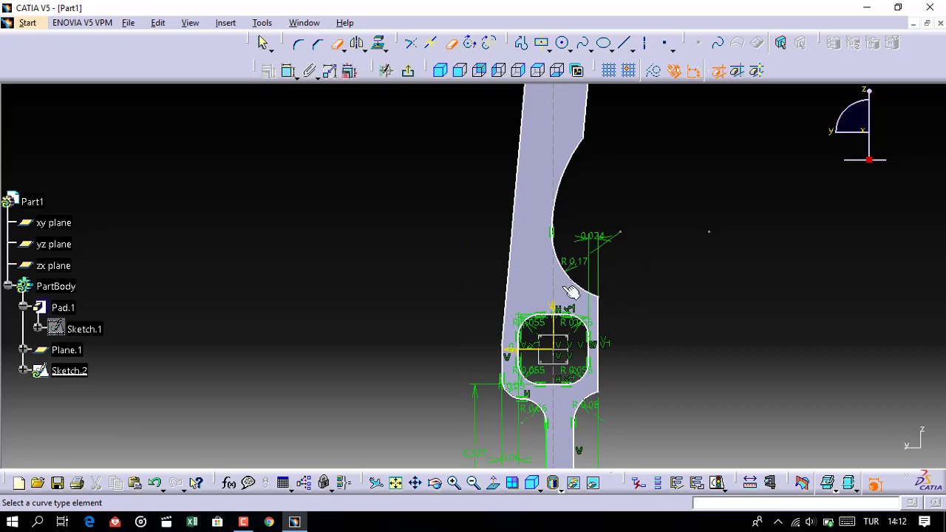
pyautogui.moveTo(627, 180); pyautogui.dragTo(628, 267, button='middle')
# Draw a horizontal line across the upper arm, 0.47 above the recess top line.
pyautogui.click(626, 42)
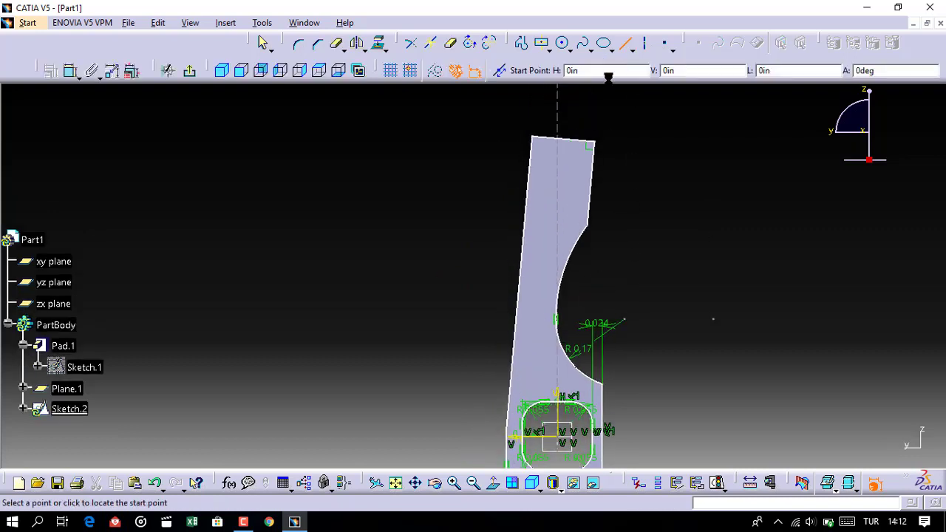
pyautogui.click(471, 199)
pyautogui.click(678, 200)
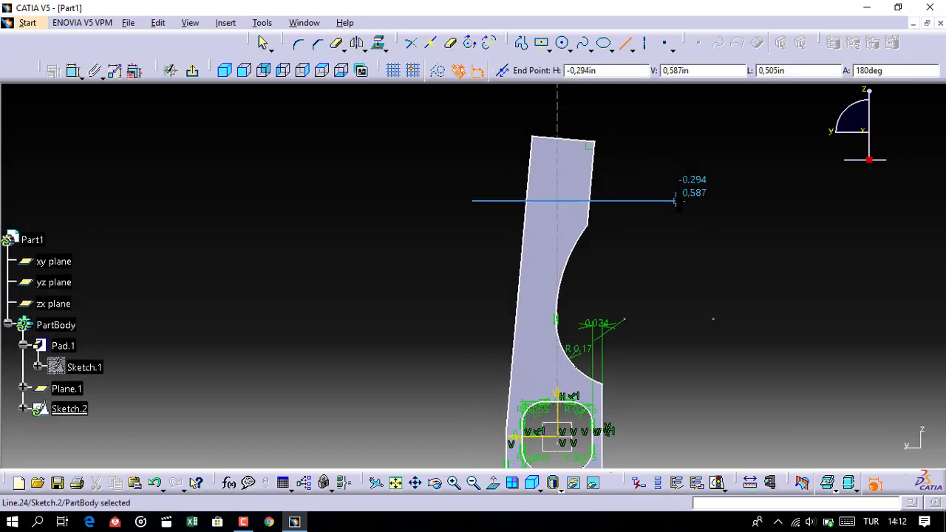
pyautogui.moveTo(637, 125); pyautogui.dragTo(657, 51, button='middle')
pyautogui.click(288, 71)
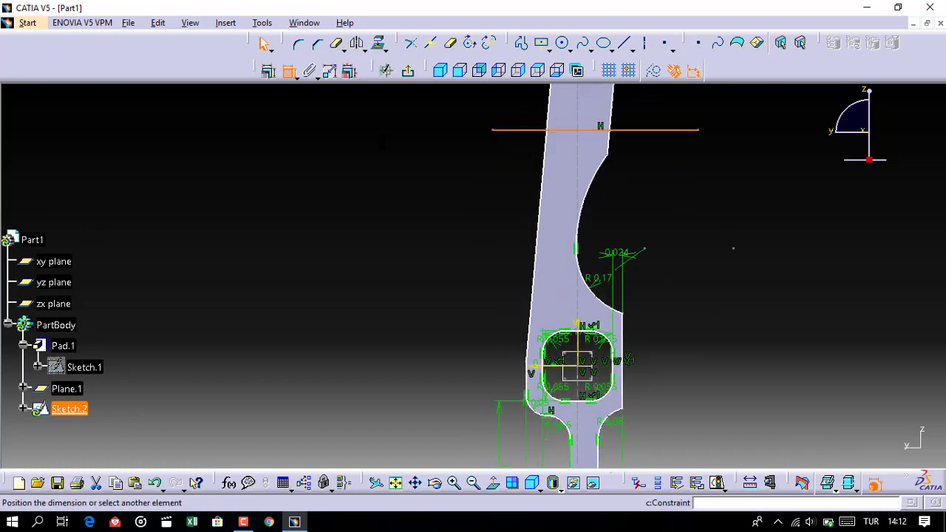
pyautogui.click(581, 332)
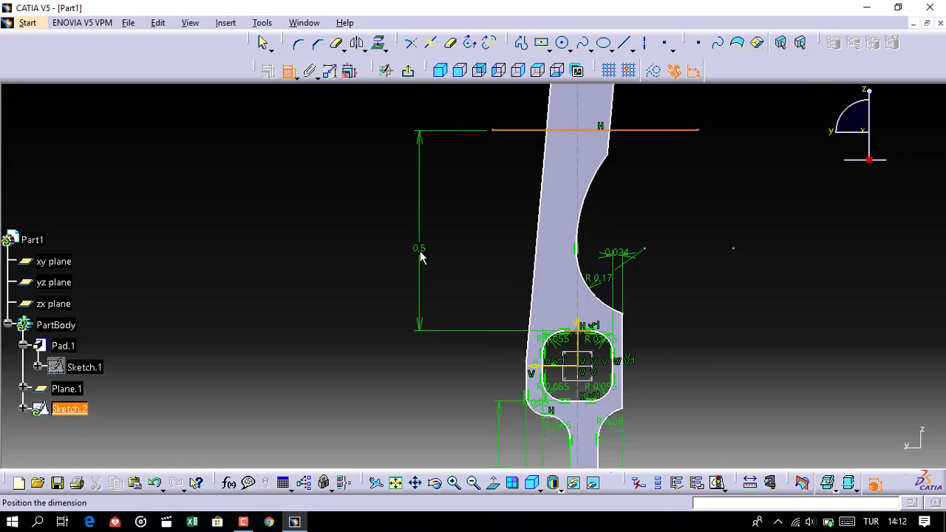
pyautogui.click(420, 257)
pyautogui.doubleClick(419, 249)
pyautogui.write('0.470')
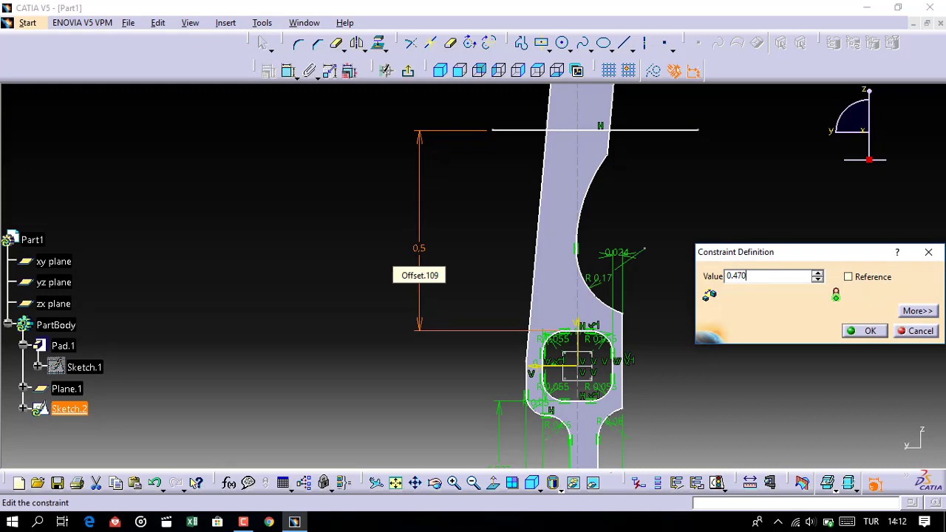
pyautogui.press('Return')
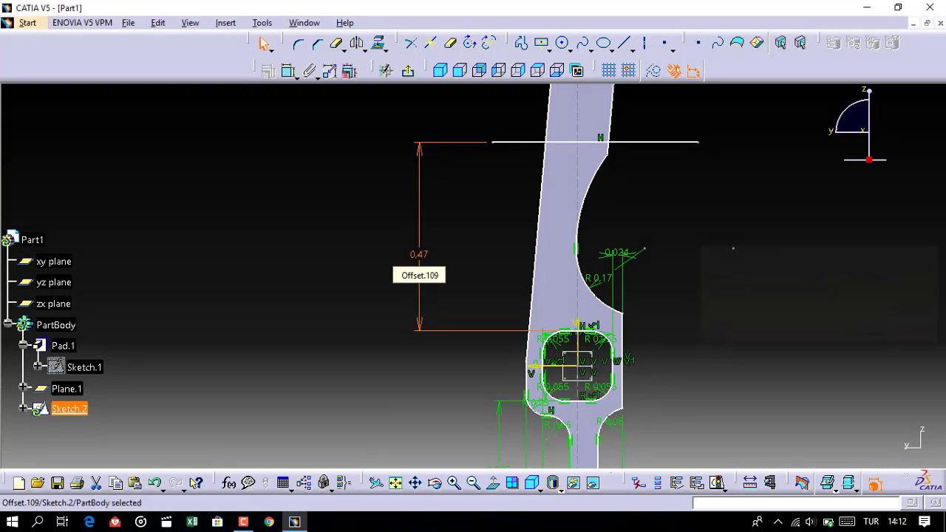
# Trim the new line's left and right overhangs to the arm's width.
pyautogui.moveTo(505, 162); pyautogui.dragTo(499, 202, button='middle')
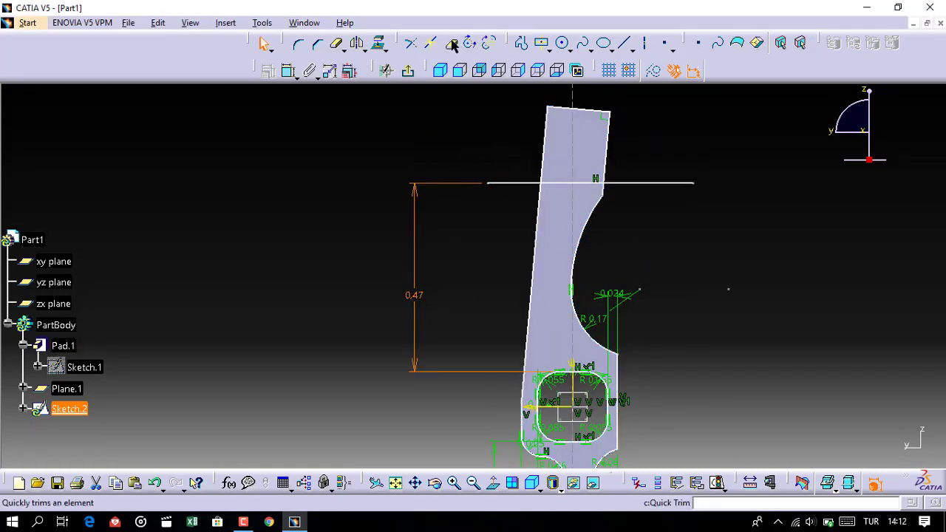
pyautogui.click(547, 216)
pyautogui.moveTo(524, 185); pyautogui.dragTo(551, 185)
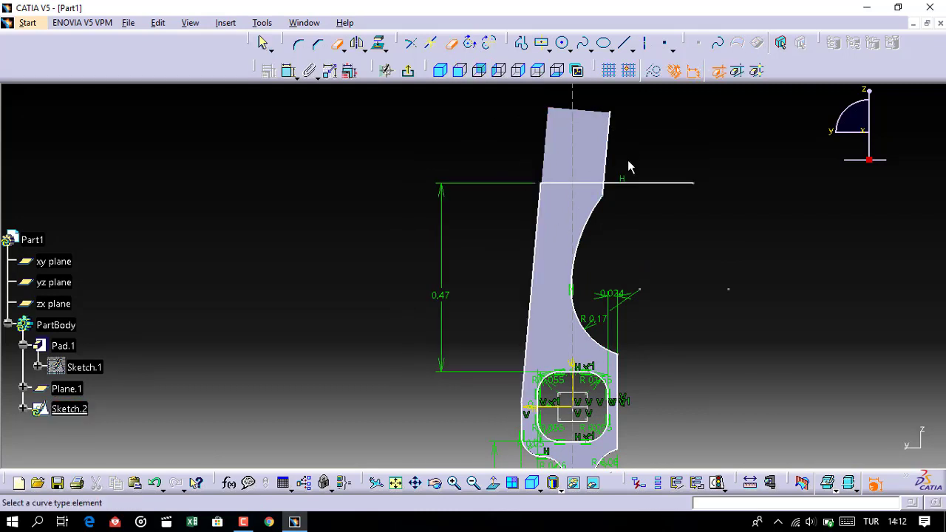
pyautogui.click(660, 183)
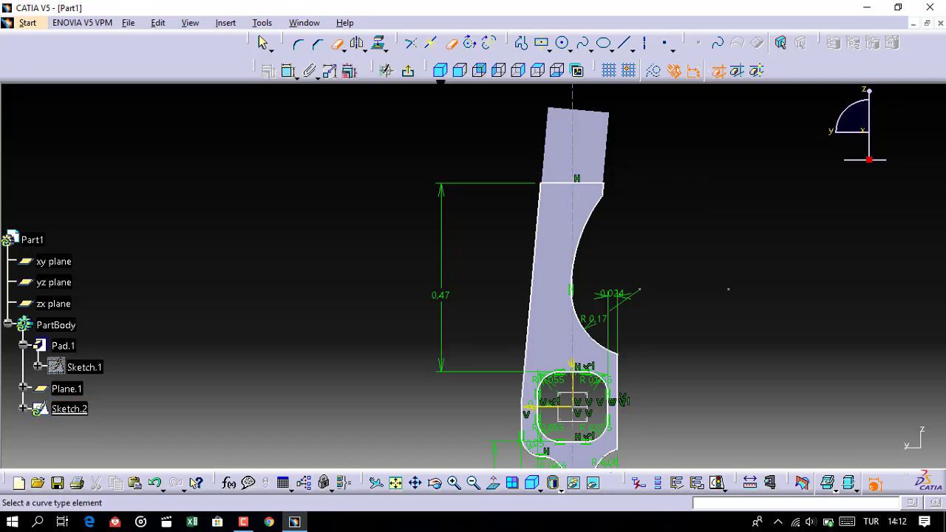
# Pocket Sketch.2 0,143in deep with reversed direction into the lever's arm and shaft.
pyautogui.click(407, 71)
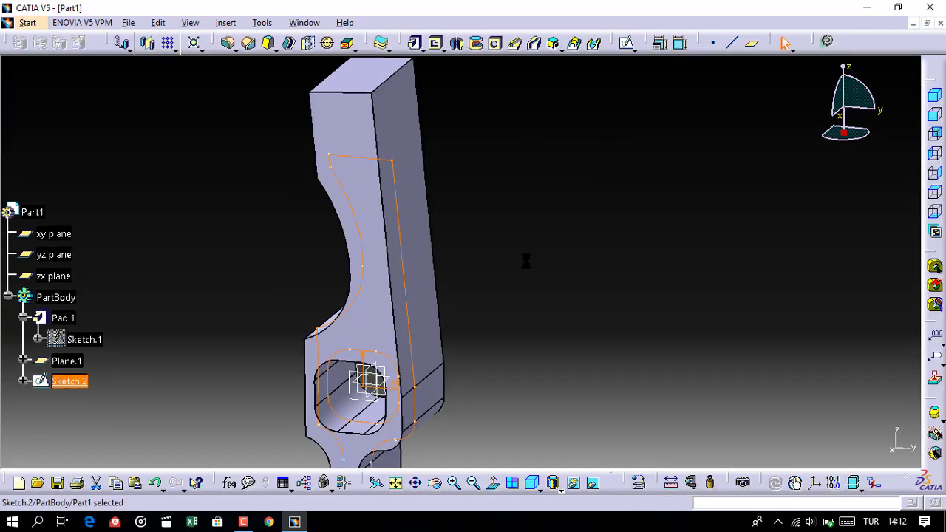
pyautogui.moveTo(514, 274)
pyautogui.mouseDown(button='middle')
pyautogui.moveTo(551, 232)
pyautogui.moveTo(527, 259)
pyautogui.moveTo(519, 255)
pyautogui.mouseUp(button='middle')
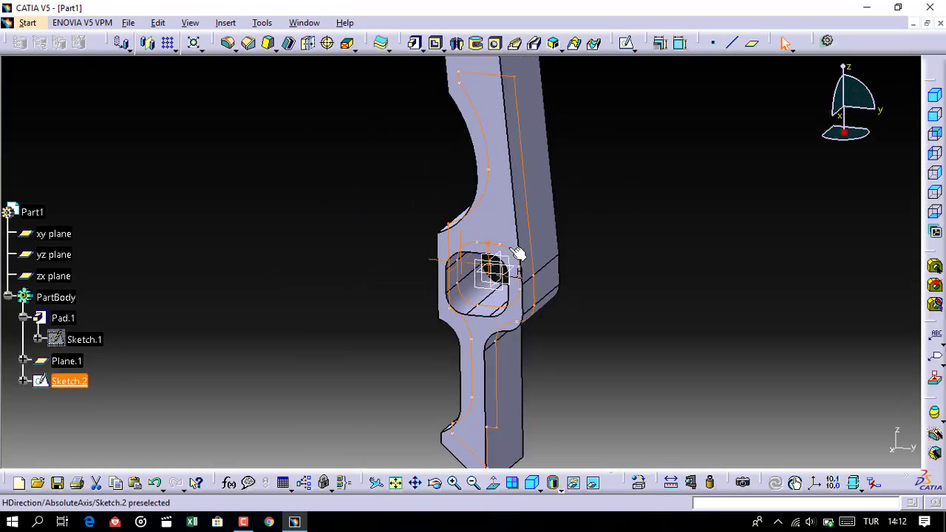
pyautogui.click(435, 43)
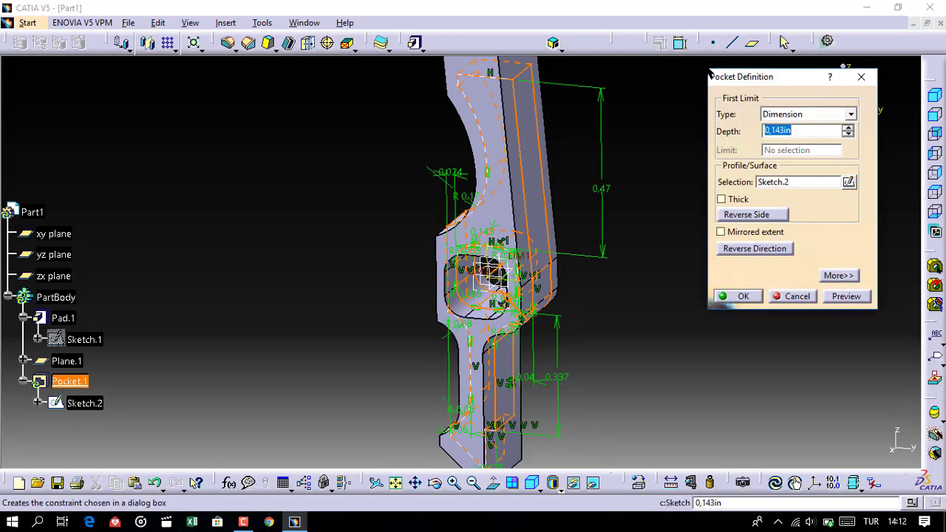
pyautogui.click(746, 249)
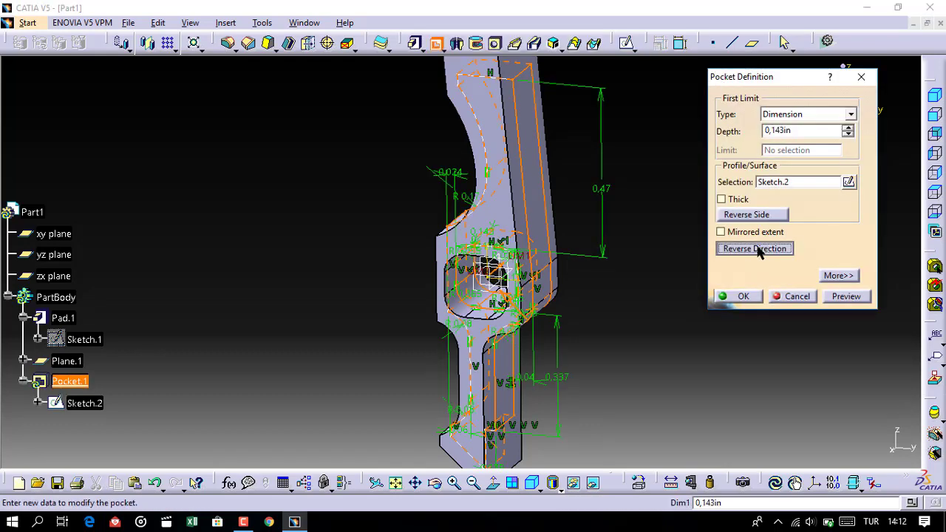
pyautogui.click(846, 297)
pyautogui.moveTo(506, 420)
pyautogui.mouseDown(button='middle')
pyautogui.moveTo(557, 287)
pyautogui.moveTo(540, 298)
pyautogui.mouseUp(button='middle')
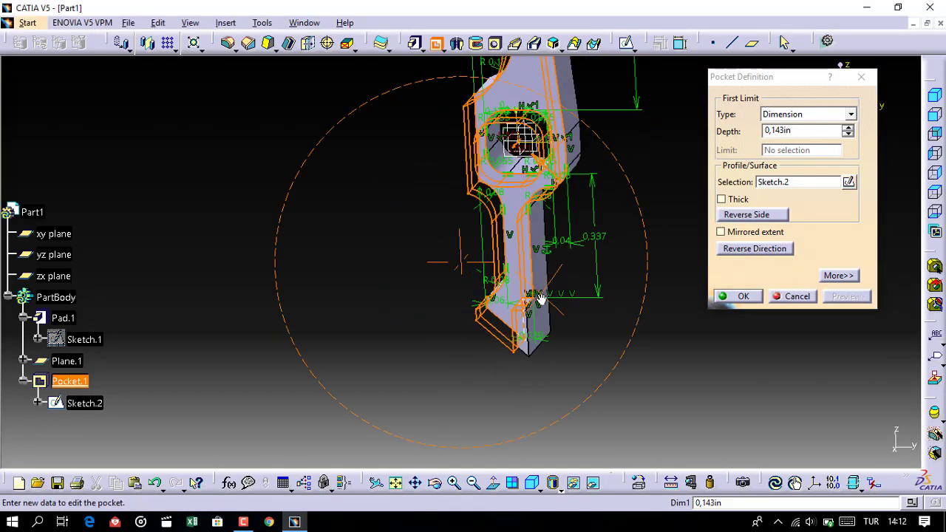
pyautogui.click(744, 296)
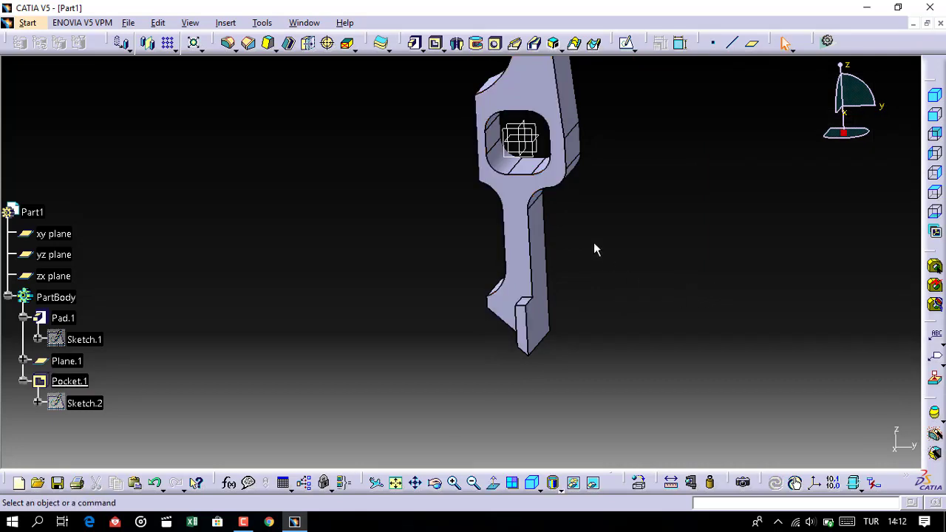
pyautogui.moveTo(593, 247)
pyautogui.mouseDown(button='middle')
pyautogui.moveTo(634, 355)
pyautogui.moveTo(613, 304)
pyautogui.moveTo(569, 308)
pyautogui.moveTo(553, 327)
pyautogui.moveTo(591, 297)
pyautogui.moveTo(528, 285)
pyautogui.moveTo(546, 341)
pyautogui.mouseUp(button='middle')
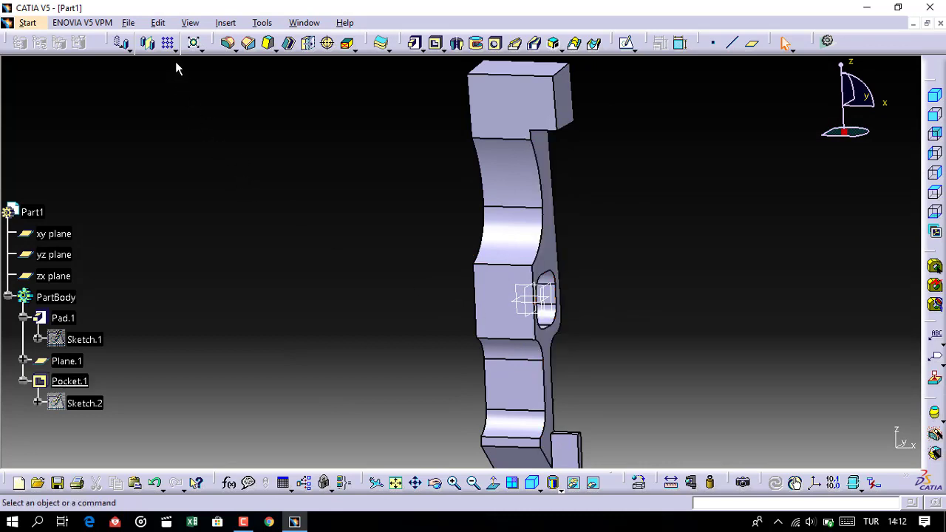
# Mirror Pocket.1 across the yz plane to repeat the recess on the opposite side.
pyautogui.click(148, 43)
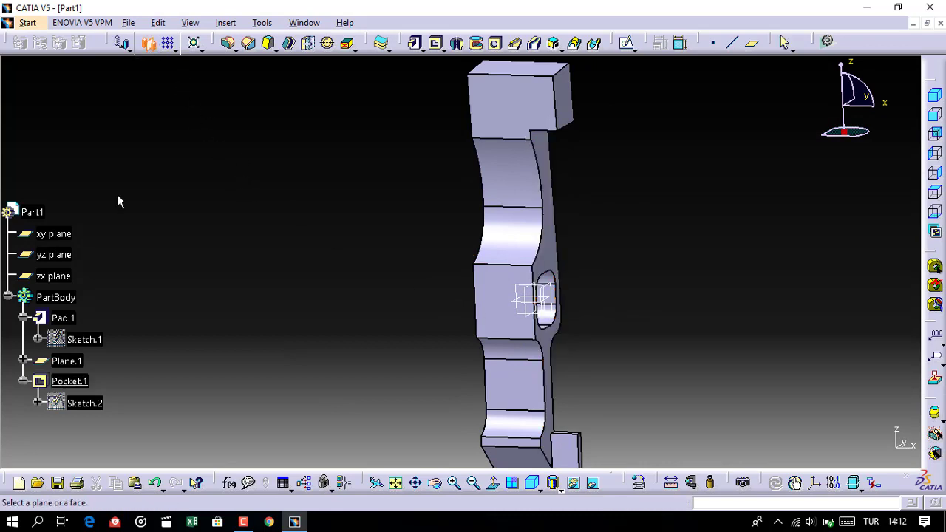
pyautogui.click(74, 381)
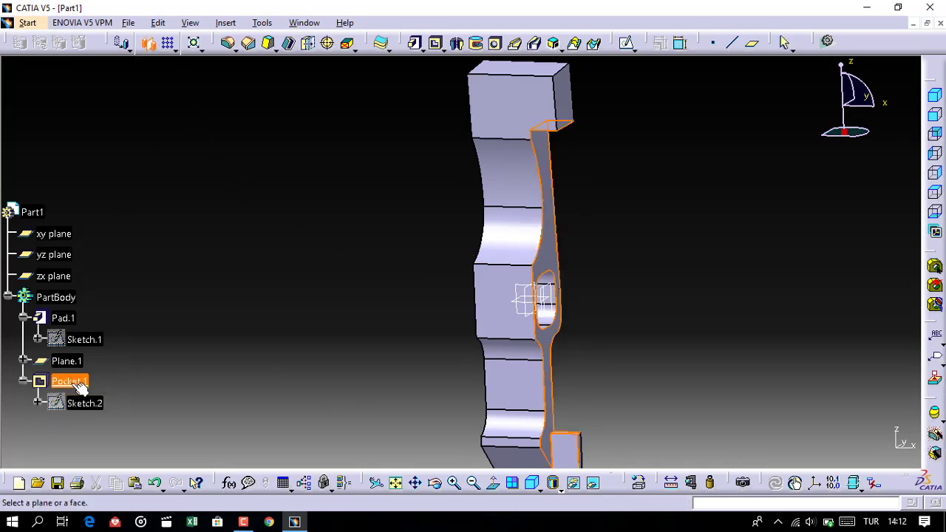
pyautogui.click(534, 298)
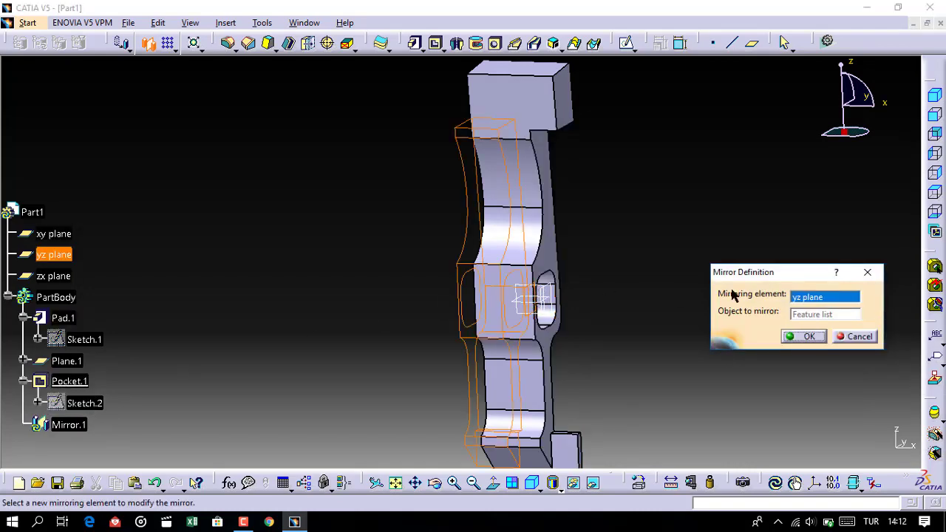
pyautogui.click(804, 338)
pyautogui.click(876, 337)
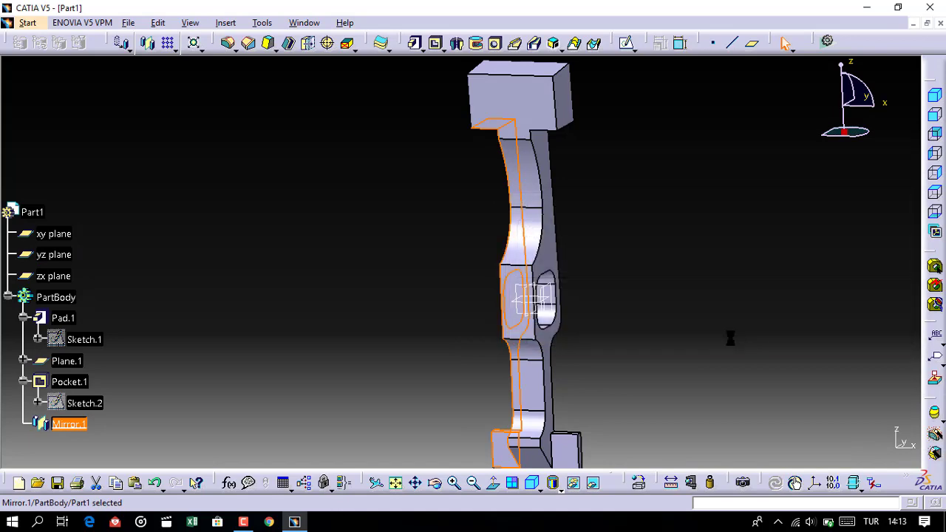
pyautogui.moveTo(559, 317)
pyautogui.mouseDown(button='middle')
pyautogui.moveTo(542, 278)
pyautogui.moveTo(536, 312)
pyautogui.mouseUp(button='middle')
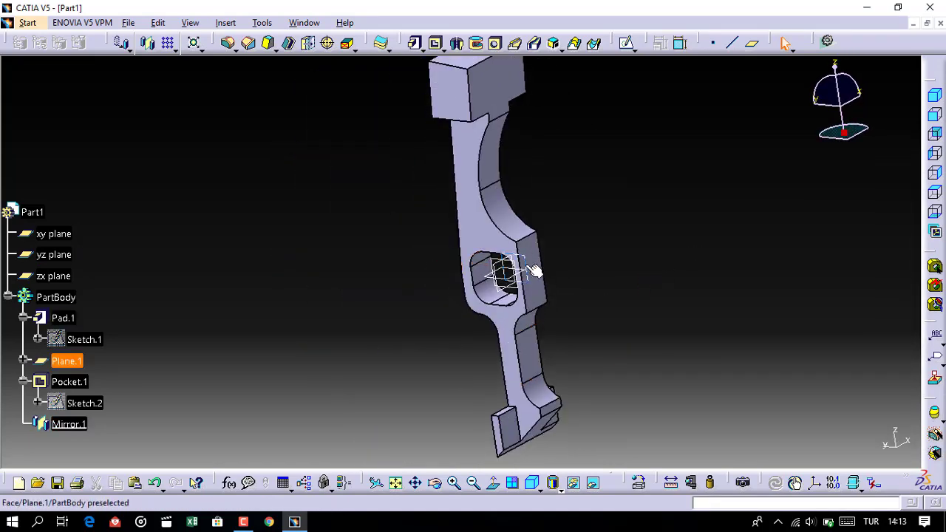
pyautogui.moveTo(537, 271); pyautogui.dragTo(325, 378, button='middle')
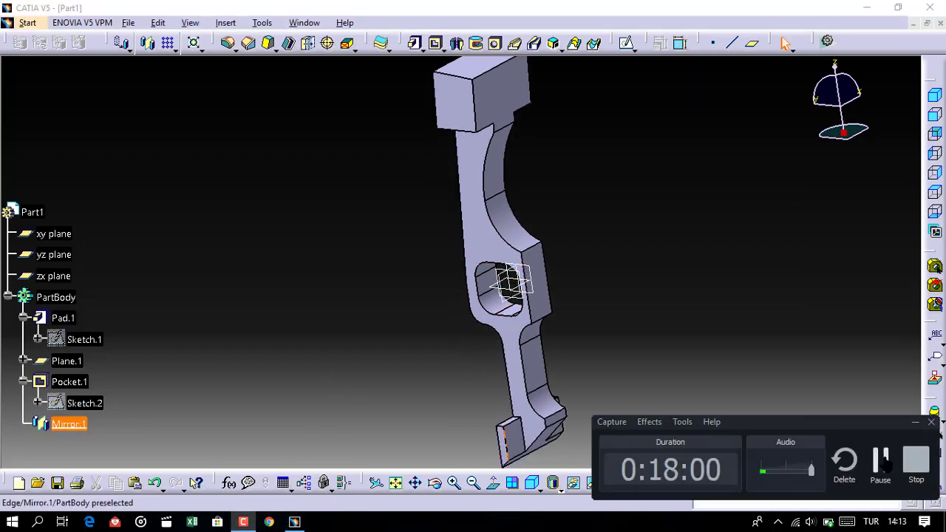
pyautogui.moveTo(486, 266)
pyautogui.mouseDown(button='middle')
pyautogui.moveTo(531, 282)
pyautogui.moveTo(547, 303)
pyautogui.mouseUp(button='middle')
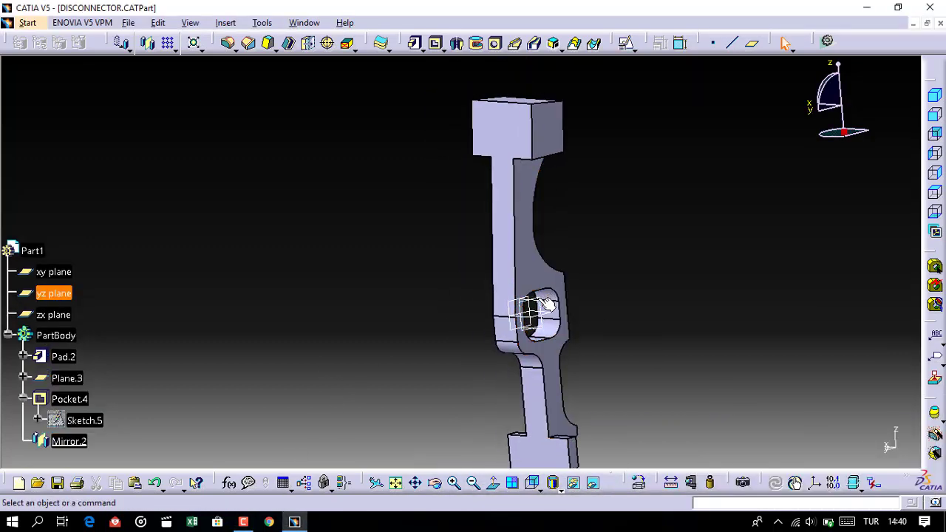
# Open Sketch.4 under Pad.2 and copy all of its geometry.
pyautogui.click(371, 303)
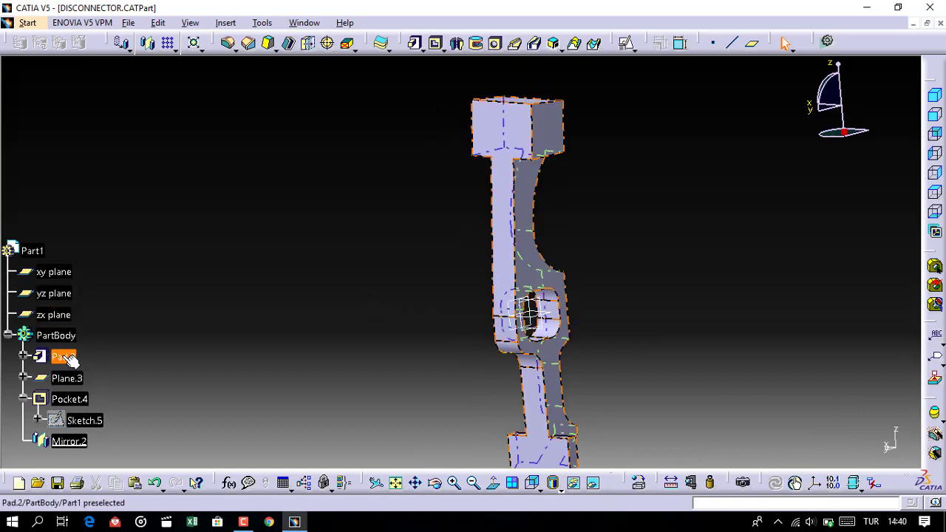
pyautogui.click(24, 357)
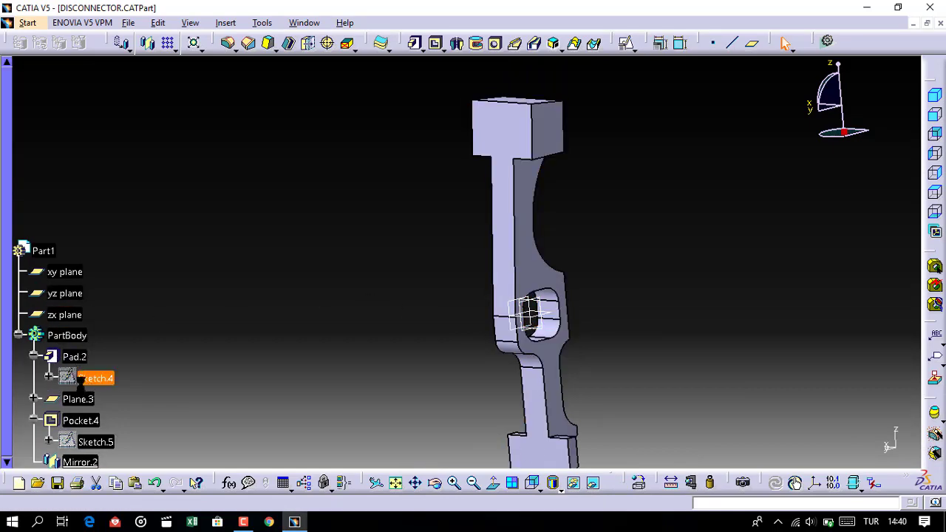
pyautogui.doubleClick(80, 380)
pyautogui.moveTo(464, 279)
pyautogui.mouseDown(button='middle')
pyautogui.moveTo(362, 271)
pyautogui.moveTo(377, 287)
pyautogui.mouseUp(button='middle')
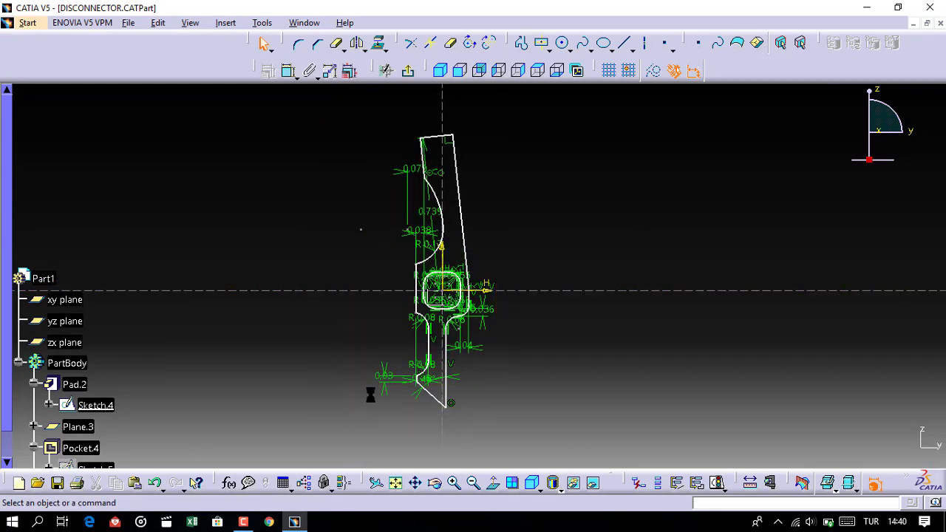
pyautogui.hotkey('ctrl', 'a')
pyautogui.rightClick(466, 240)
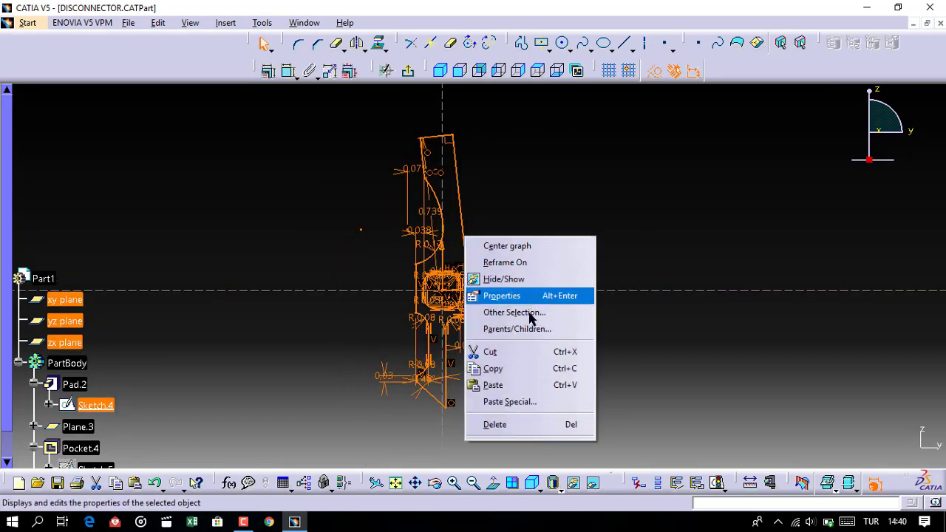
pyautogui.click(528, 368)
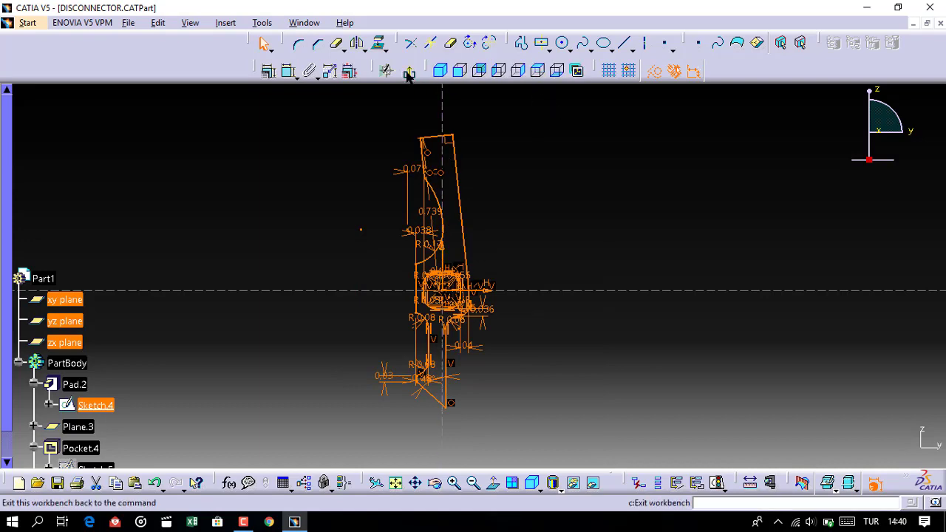
# Start a new sketch on the yz plane.
pyautogui.click(756, 42)
pyautogui.moveTo(556, 338)
pyautogui.mouseDown(button='middle')
pyautogui.moveTo(555, 283)
pyautogui.moveTo(534, 283)
pyautogui.mouseUp(button='middle')
pyautogui.click(490, 294)
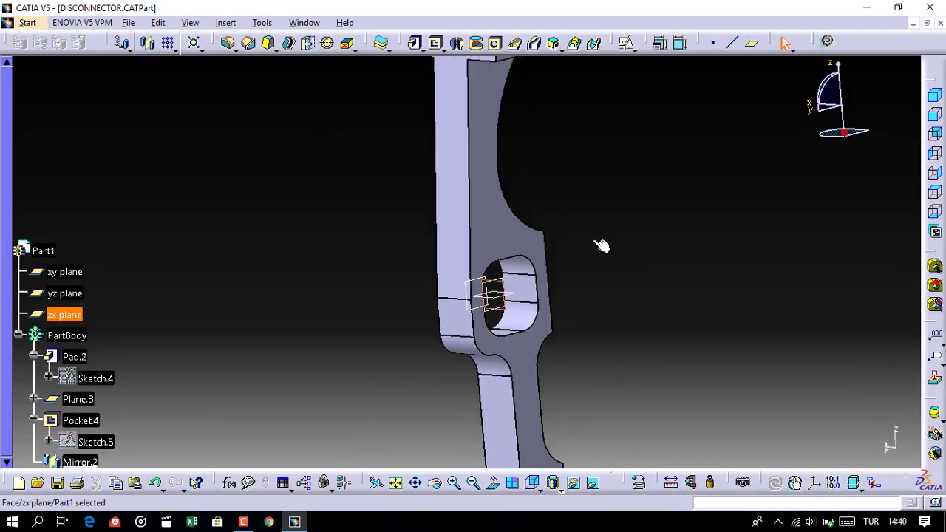
pyautogui.click(554, 283)
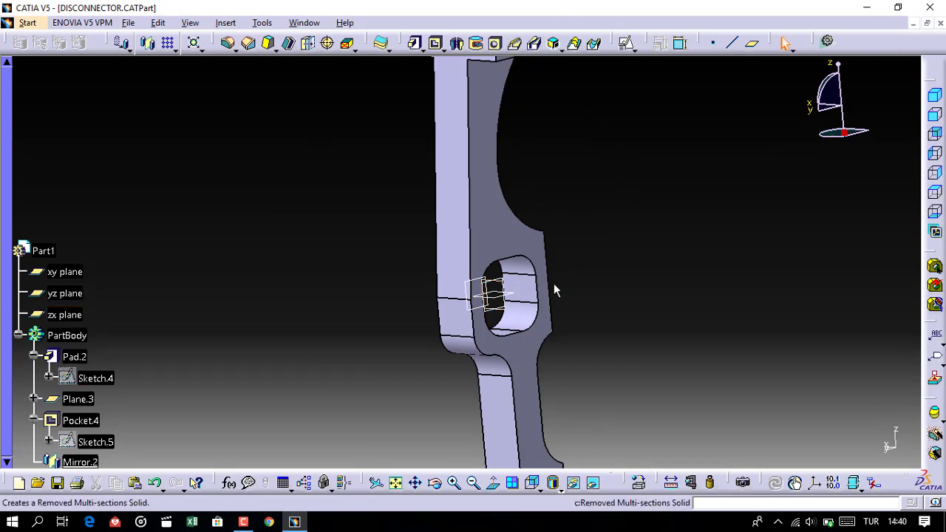
pyautogui.click(508, 283)
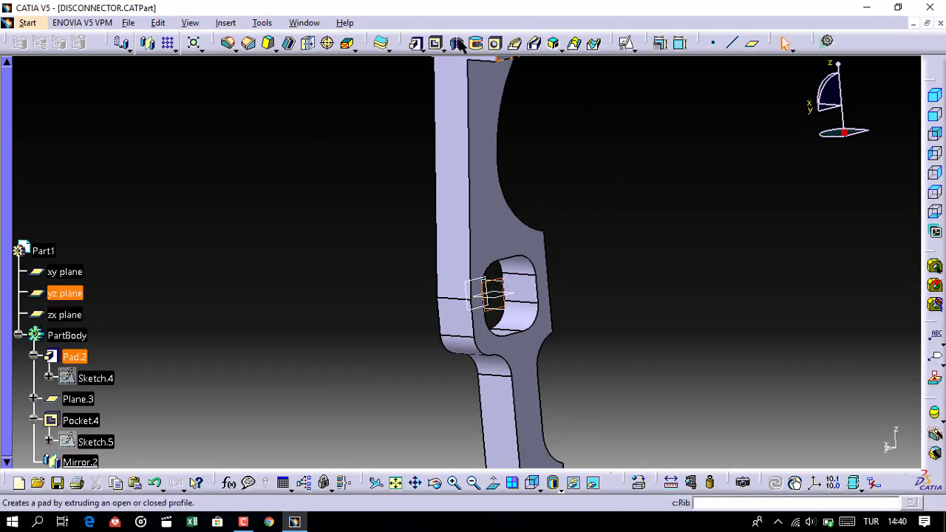
pyautogui.click(632, 48)
pyautogui.click(645, 71)
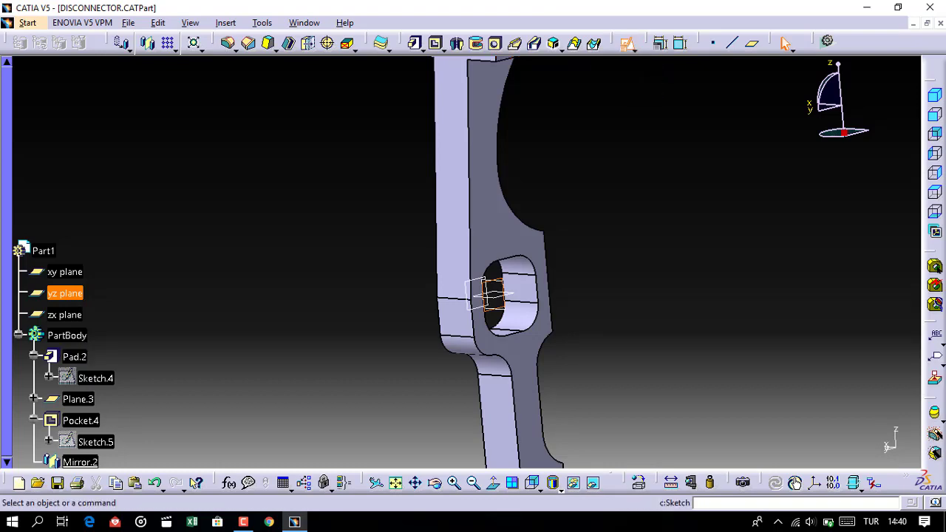
pyautogui.moveTo(574, 202); pyautogui.dragTo(580, 215, button='middle')
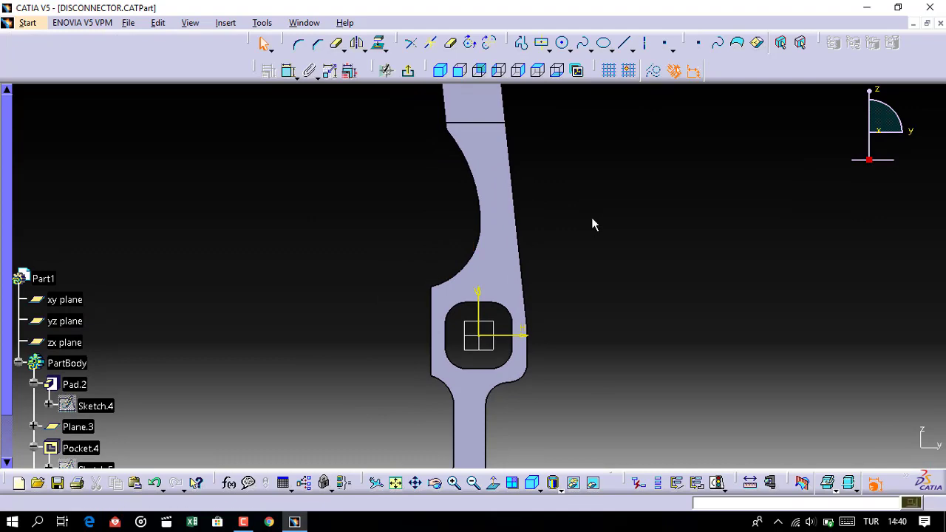
# Paste the copied Sketch.4 profile into the new sketch.
pyautogui.hotkey('ctrl', 'a')
pyautogui.moveTo(592, 219); pyautogui.dragTo(546, 249)
pyautogui.moveTo(547, 255); pyautogui.dragTo(508, 180, button='middle')
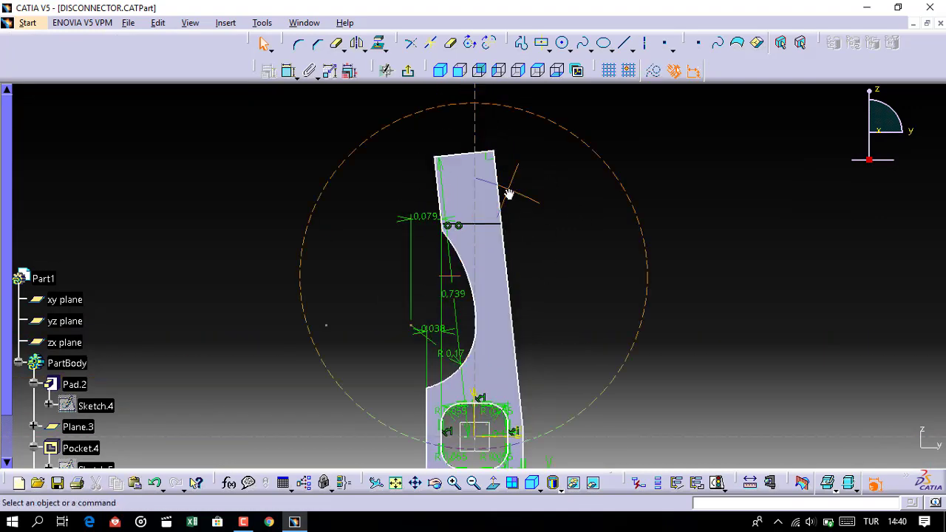
# Draw three near-vertical slanted lines across the arm's top, reaching above its top edge.
pyautogui.click(627, 45)
pyautogui.moveTo(576, 219)
pyautogui.mouseDown(button='middle')
pyautogui.moveTo(575, 231)
pyautogui.moveTo(574, 215)
pyautogui.mouseUp(button='middle')
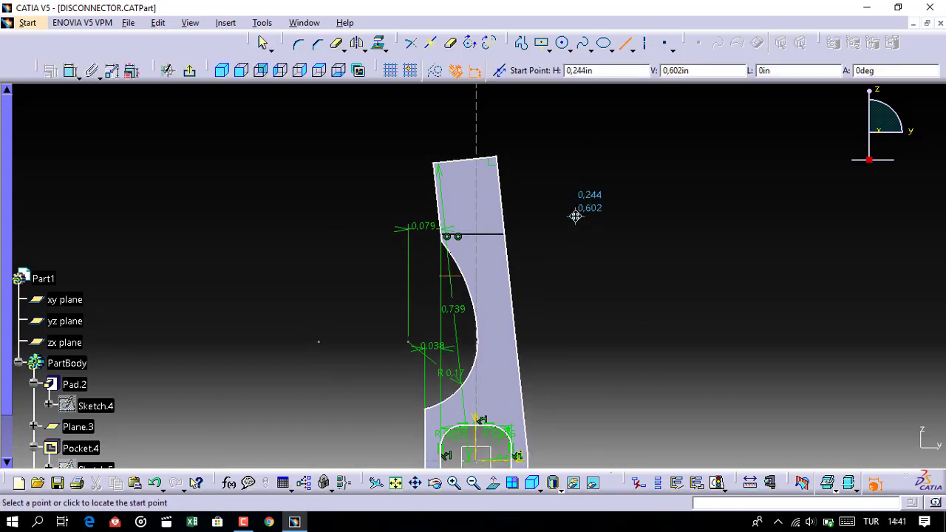
pyautogui.click(492, 211)
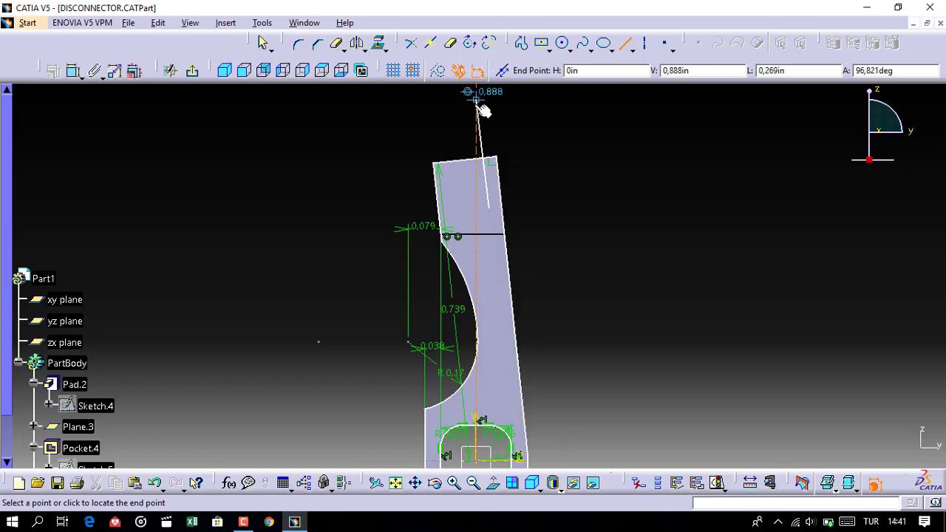
pyautogui.click(483, 137)
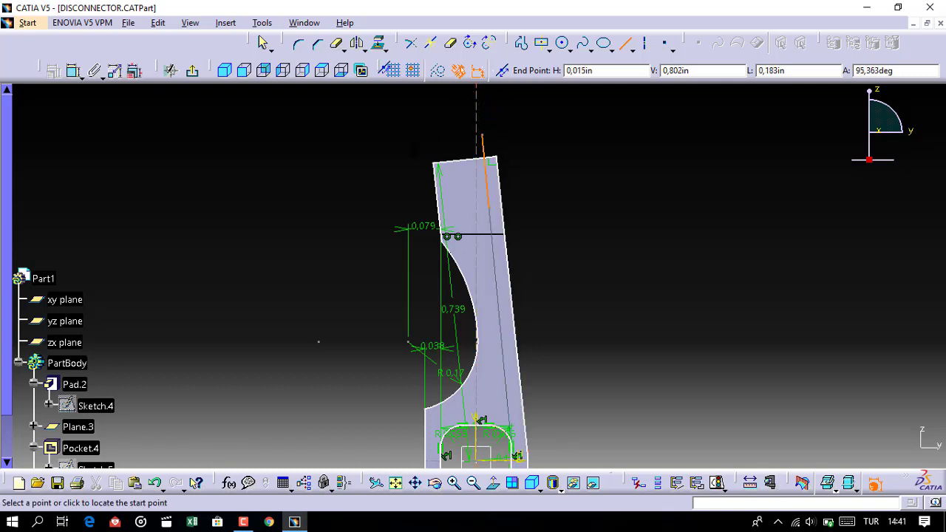
pyautogui.click(457, 137)
pyautogui.moveTo(481, 178)
pyautogui.mouseDown(button='middle')
pyautogui.moveTo(456, 249)
pyautogui.moveTo(460, 291)
pyautogui.mouseUp(button='middle')
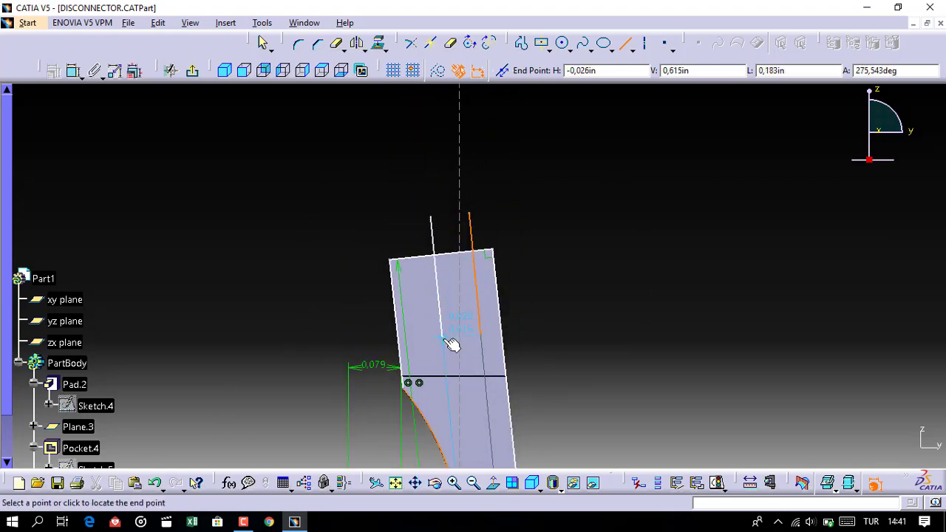
pyautogui.click(451, 343)
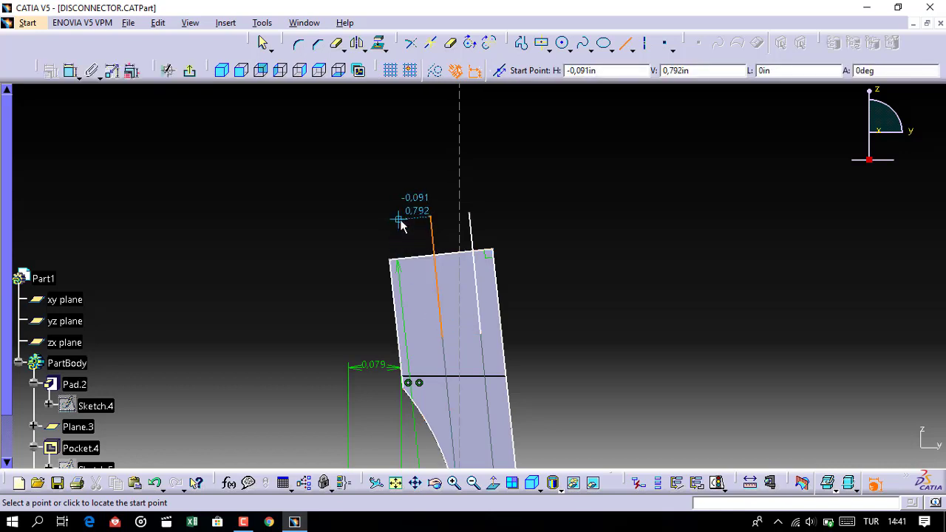
pyautogui.click(399, 221)
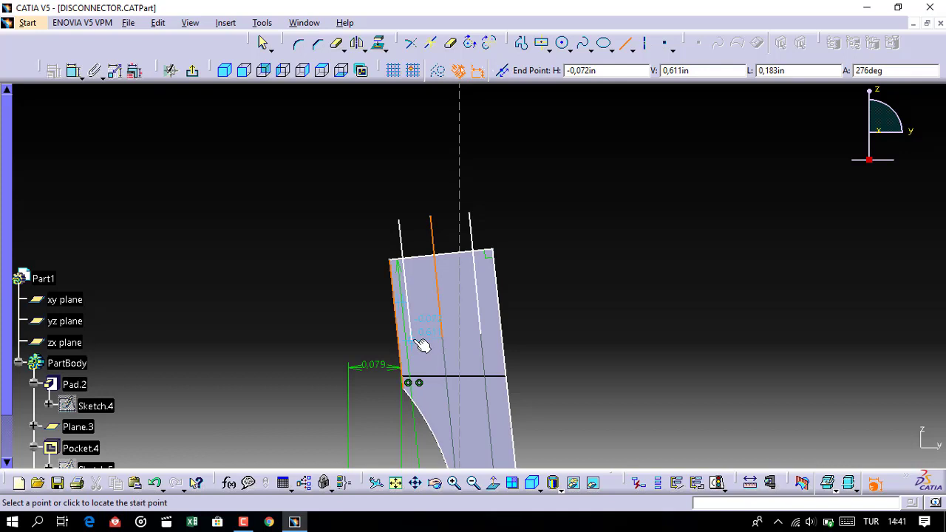
pyautogui.click(414, 340)
pyautogui.press('Escape')
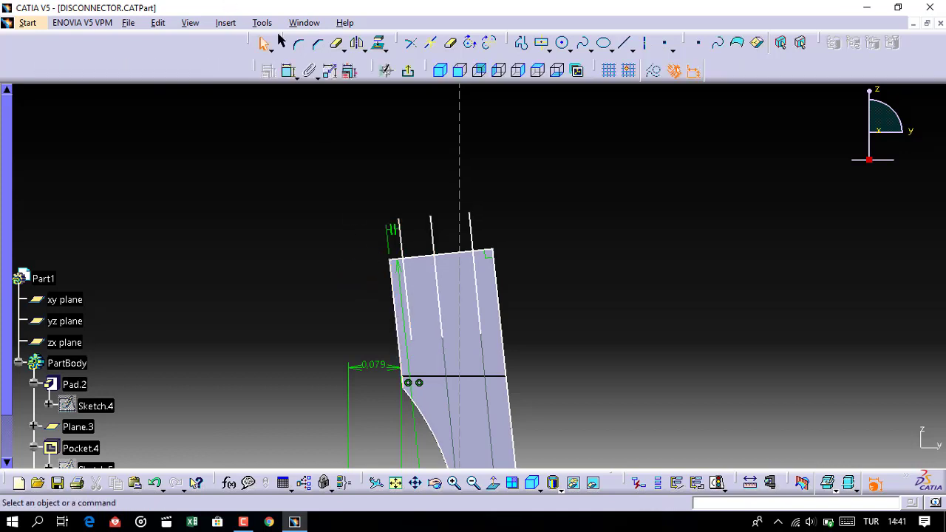
# Add angle dimensions of 0.052° and 0.03° to two of the slanted lines.
pyautogui.click(289, 70)
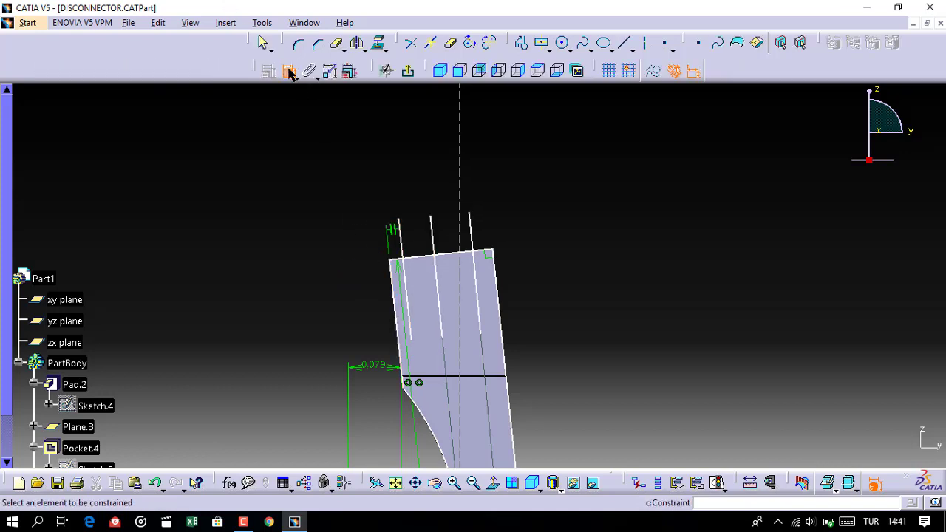
pyautogui.click(496, 285)
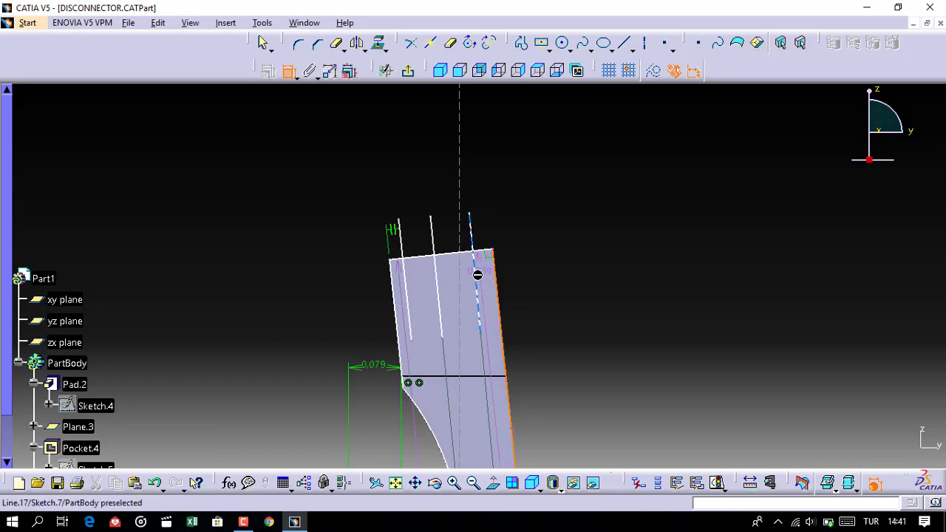
pyautogui.click(481, 279)
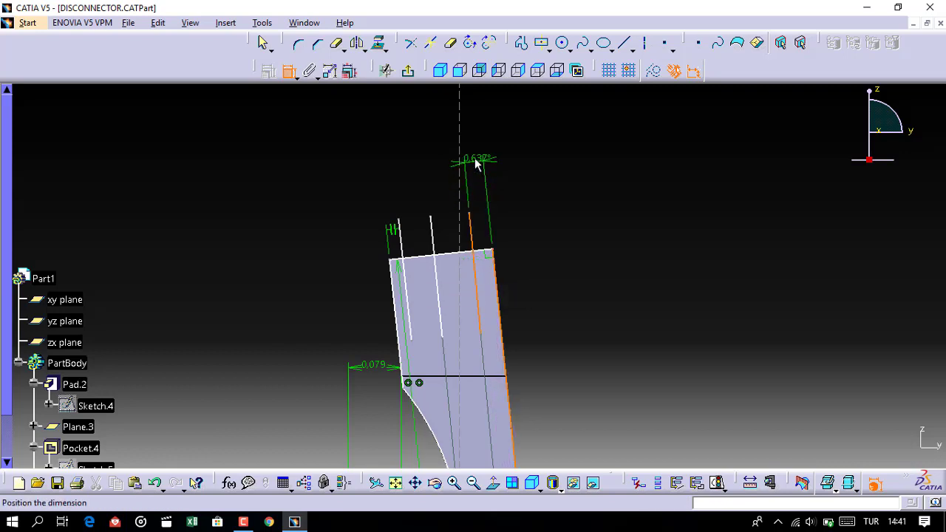
pyautogui.click(477, 164)
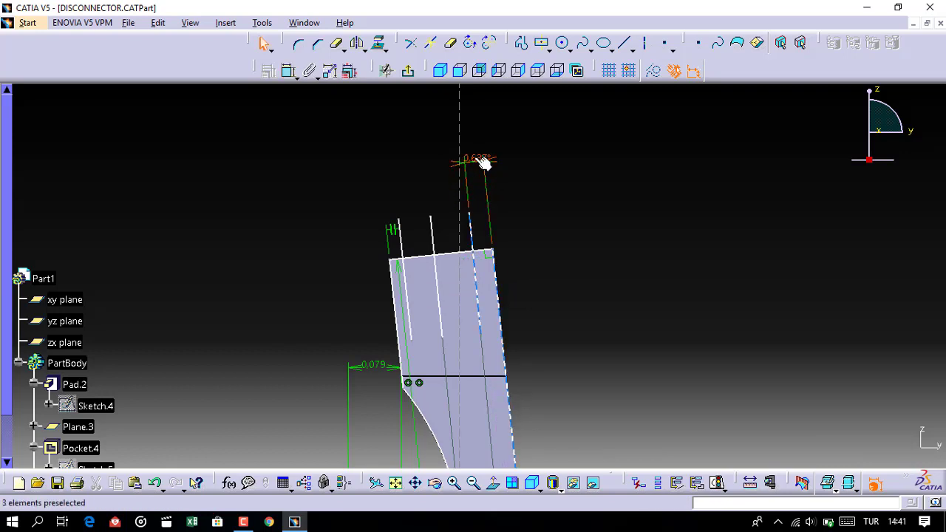
pyautogui.doubleClick(480, 161)
pyautogui.write('0.052')
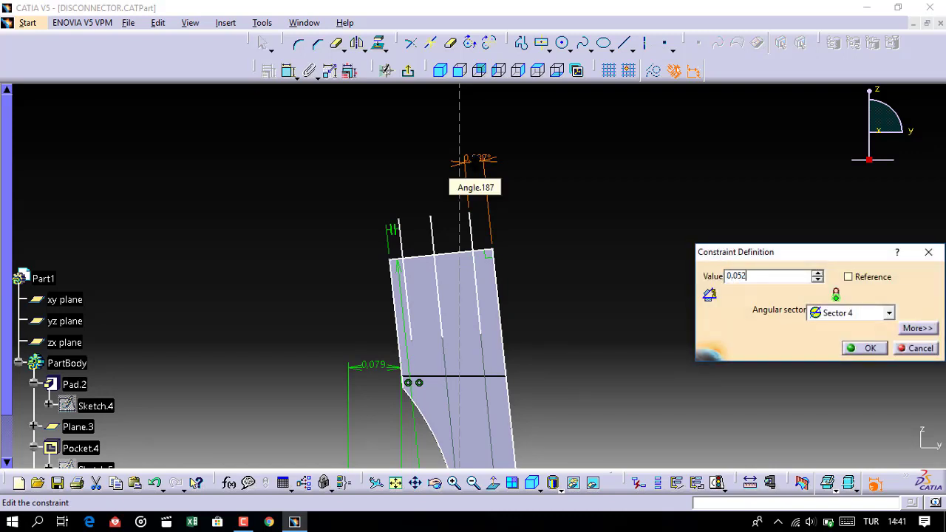
pyautogui.press('Return')
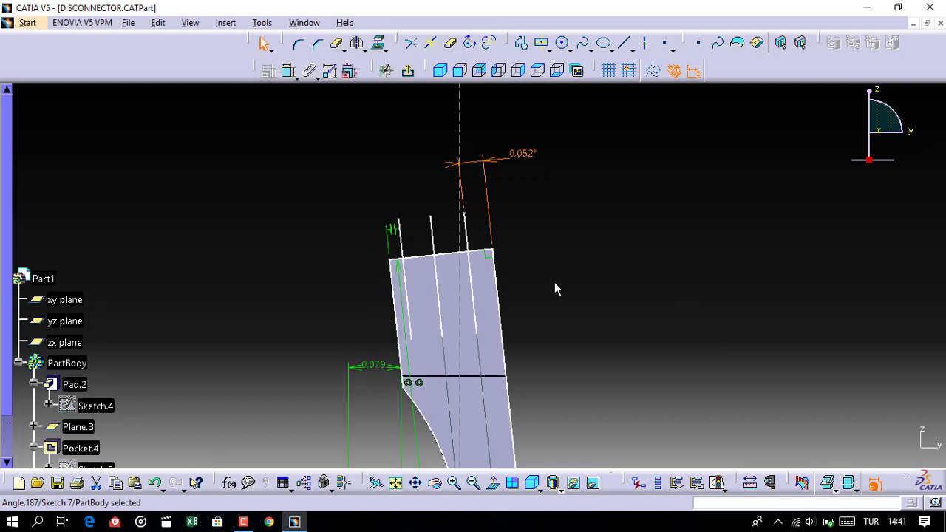
pyautogui.click(466, 236)
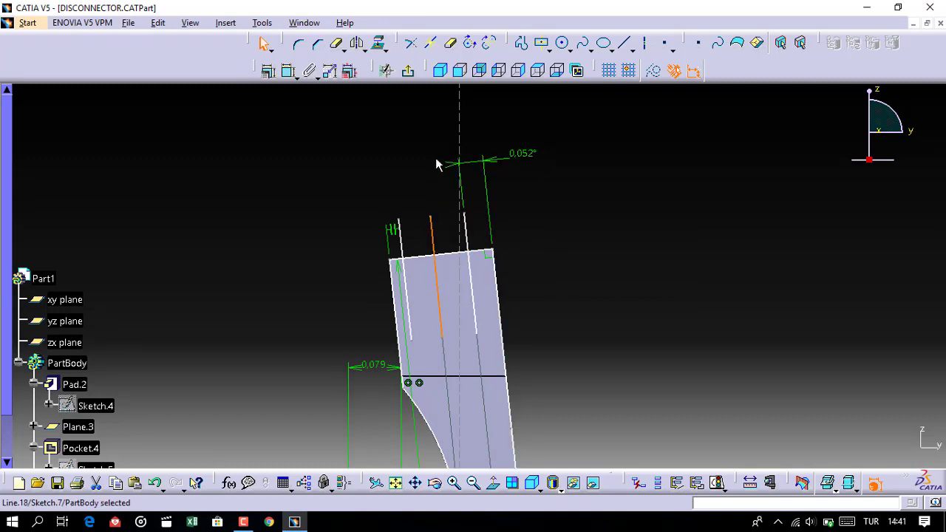
pyautogui.click(289, 71)
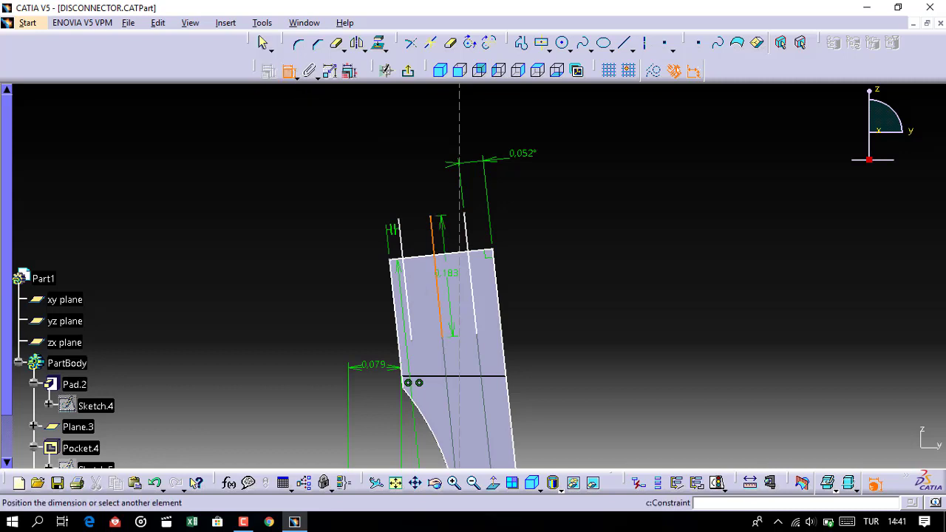
pyautogui.click(432, 146)
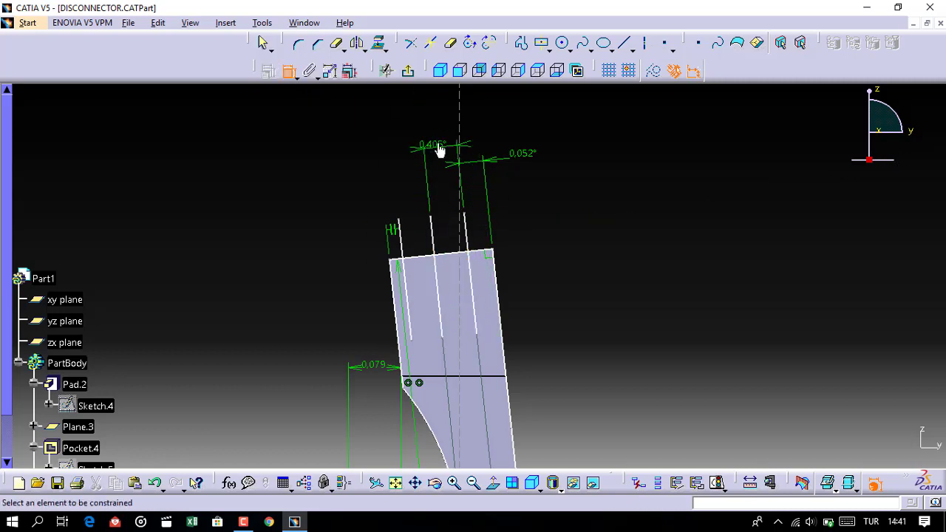
pyautogui.doubleClick(436, 145)
pyautogui.write('0.030')
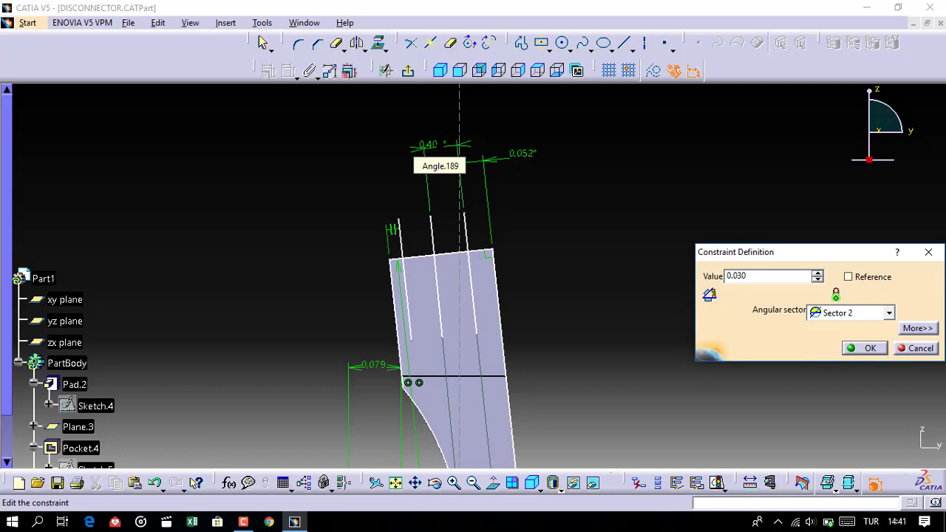
pyautogui.press('Return')
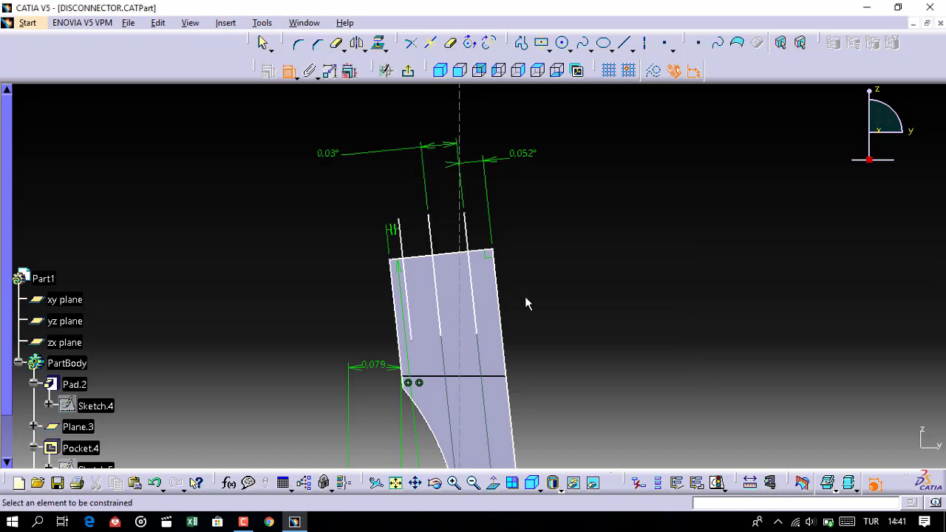
# Undo the angle dimensions and the earlier slanted lines.
pyautogui.doubleClick(520, 160)
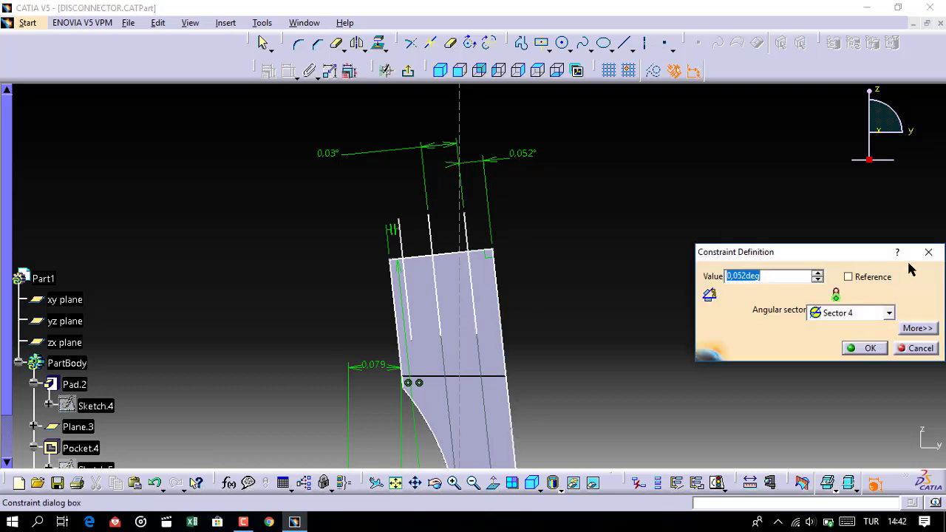
pyautogui.click(929, 253)
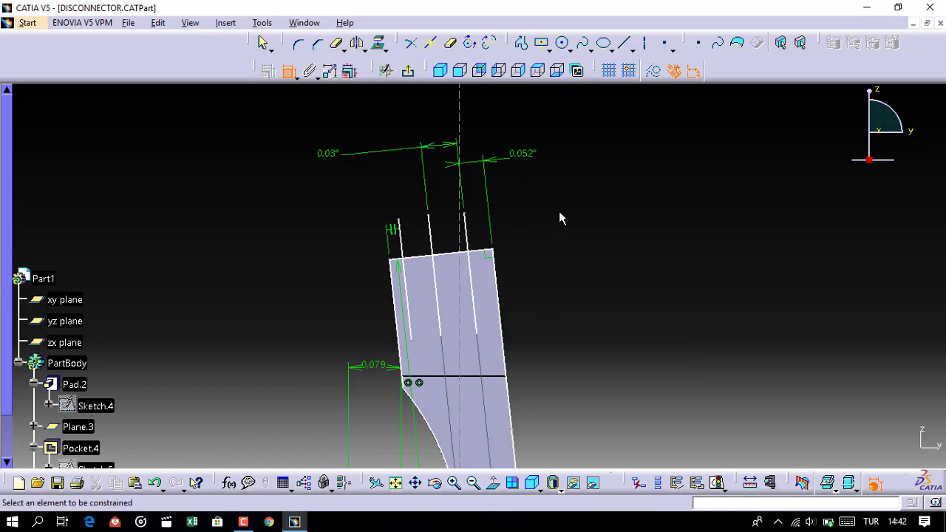
pyautogui.hotkey('ctrl', 'z')
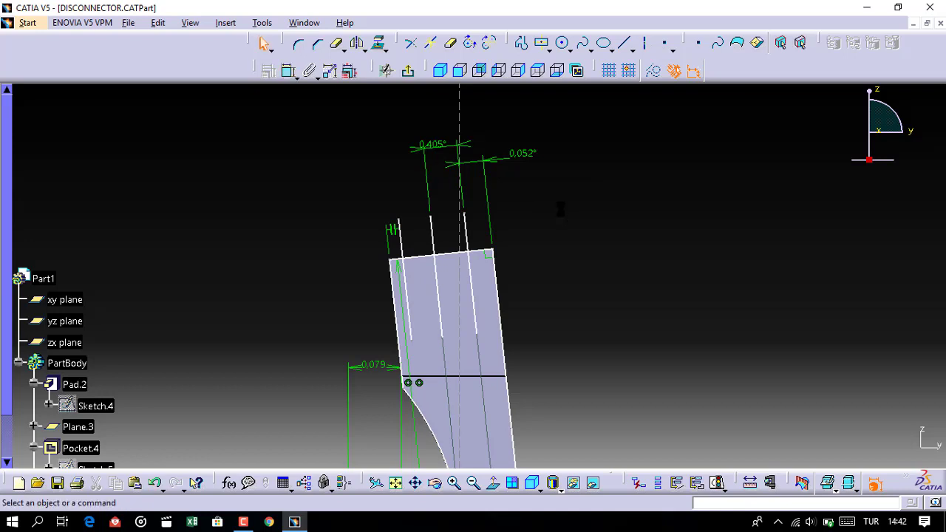
pyautogui.hotkey('ctrl', 'z')
pyautogui.hotkey('ctrl', 'z')
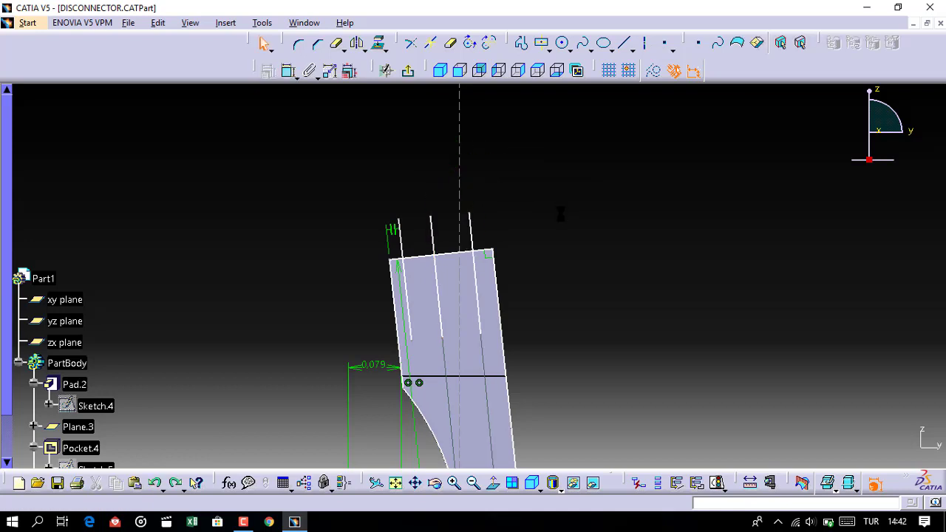
pyautogui.hotkey('ctrl', 'z')
pyautogui.hotkey('ctrl', 'z')
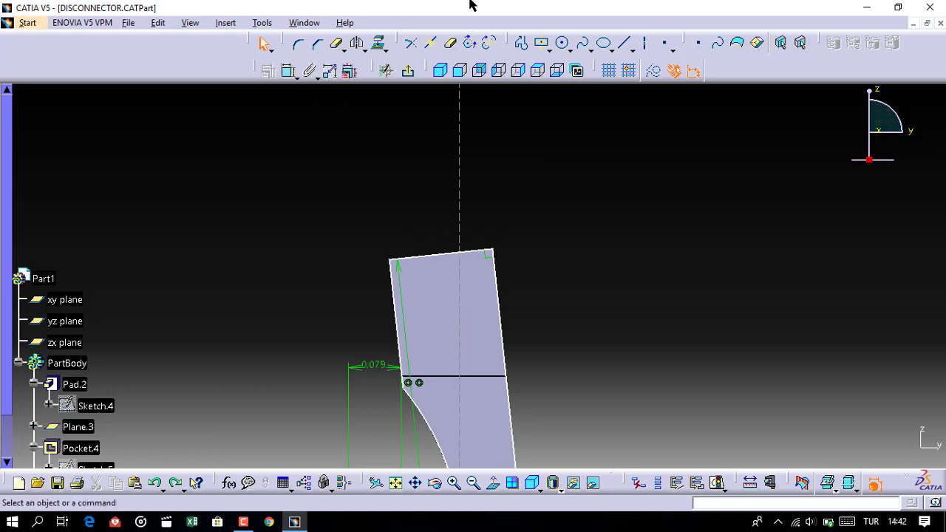
# Draw two new slanted lines from inside the arm's top up past its top edge.
pyautogui.click(625, 42)
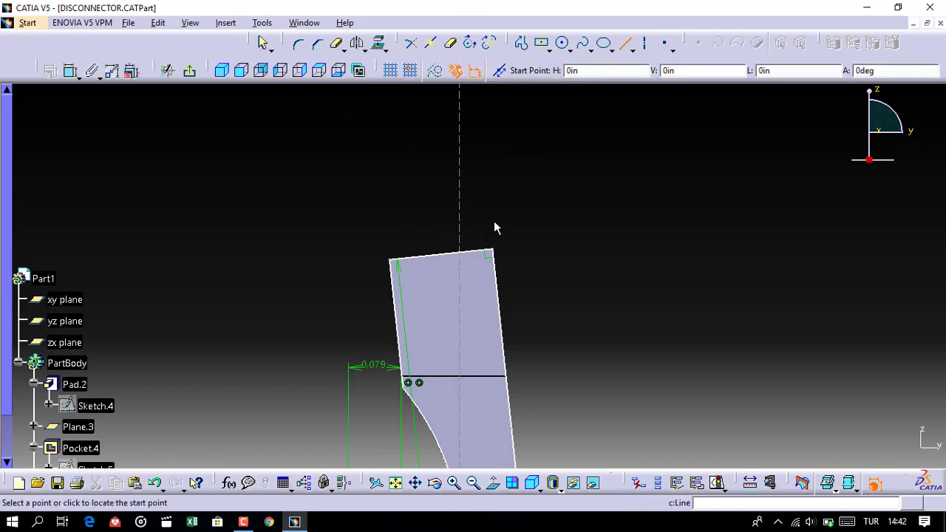
pyautogui.click(475, 320)
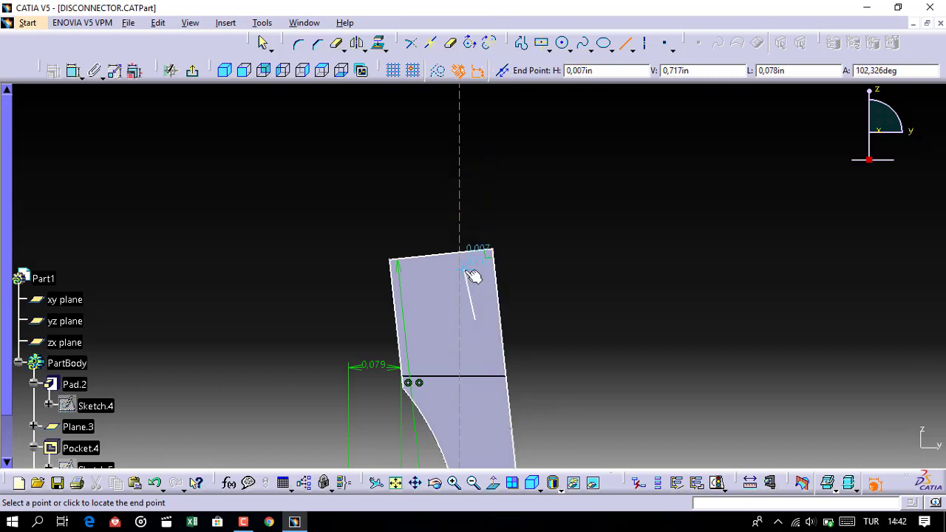
pyautogui.click(443, 319)
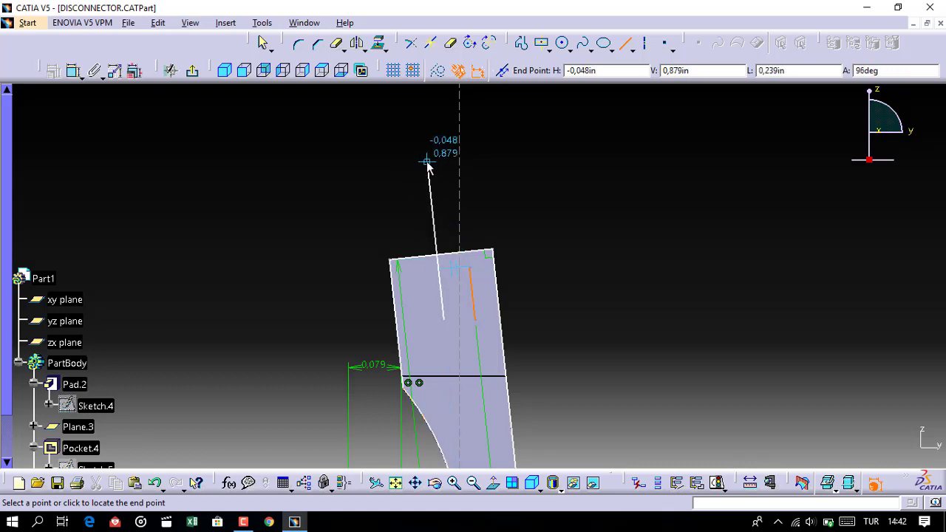
pyautogui.click(427, 163)
pyautogui.click(409, 266)
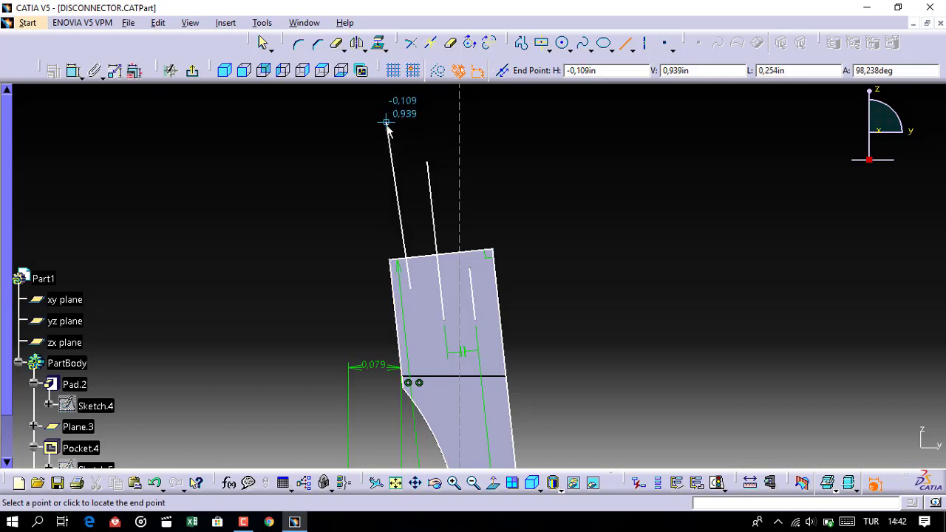
pyautogui.click(397, 191)
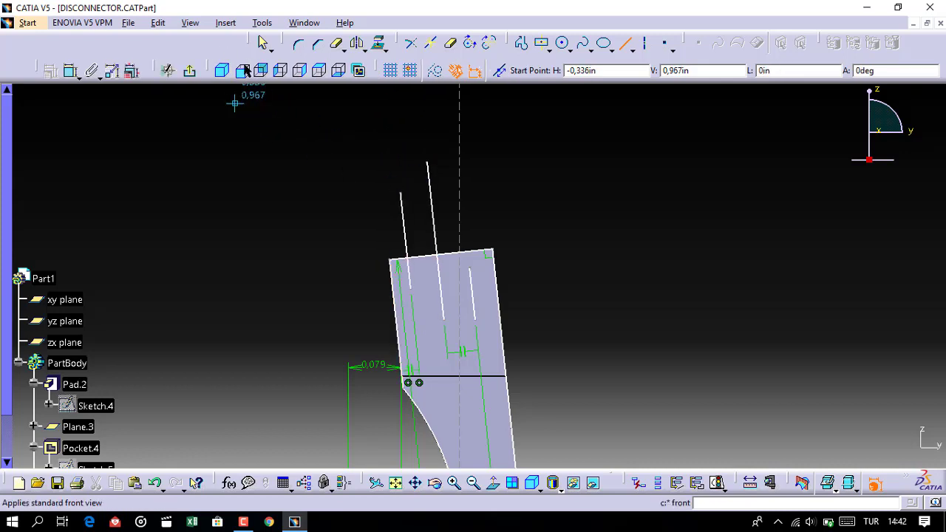
# Dimension the slanted lines: 0.052 offset from the right edge and 0.03 spacing.
pyautogui.click(70, 70)
pyautogui.click(494, 289)
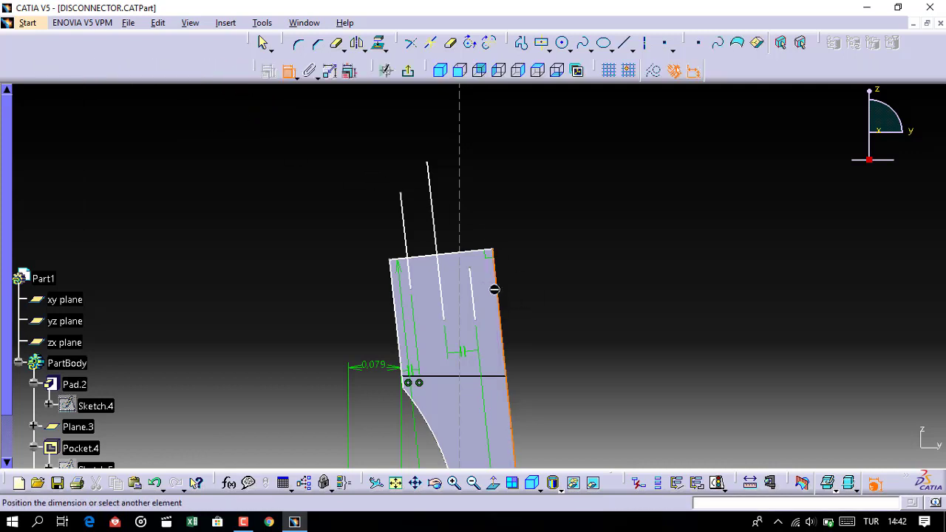
pyautogui.click(469, 277)
pyautogui.doubleClick(475, 197)
pyautogui.write('0.052')
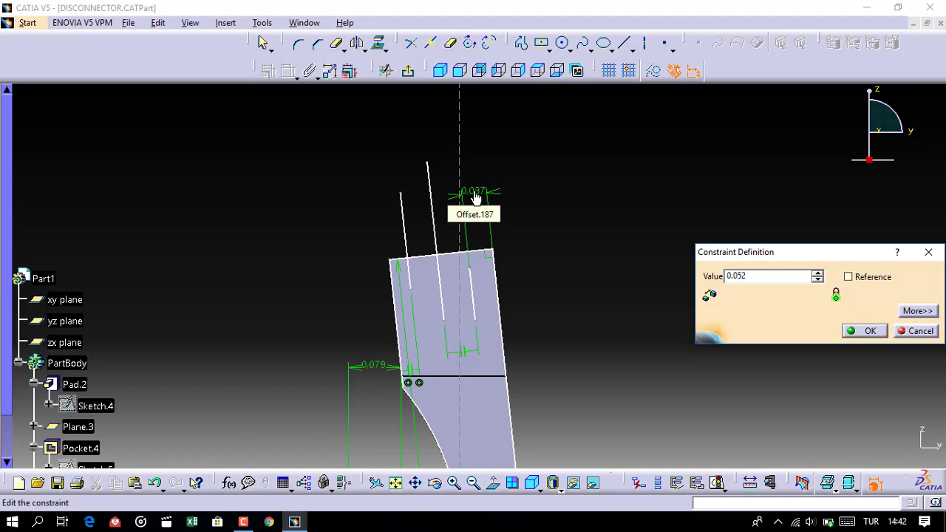
pyautogui.press('Return')
pyautogui.click(461, 286)
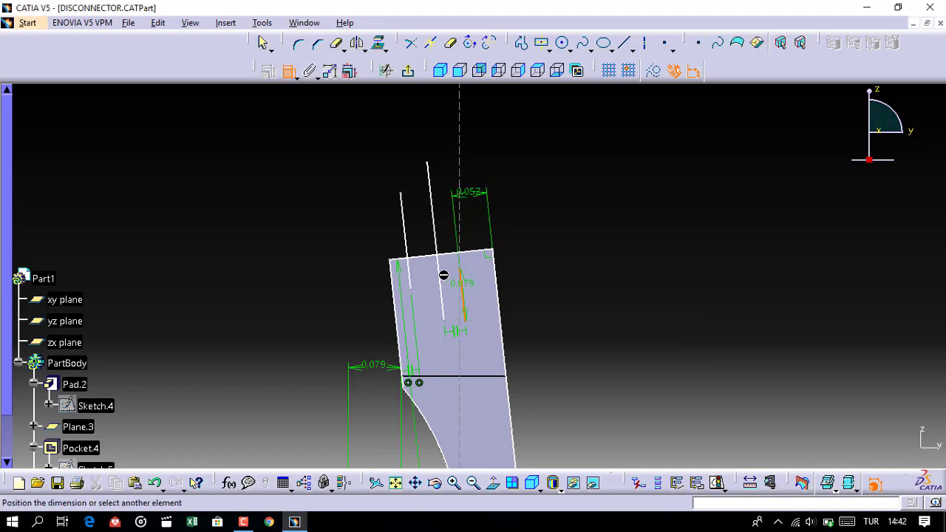
pyautogui.click(441, 274)
pyautogui.doubleClick(438, 142)
pyautogui.write('0.030')
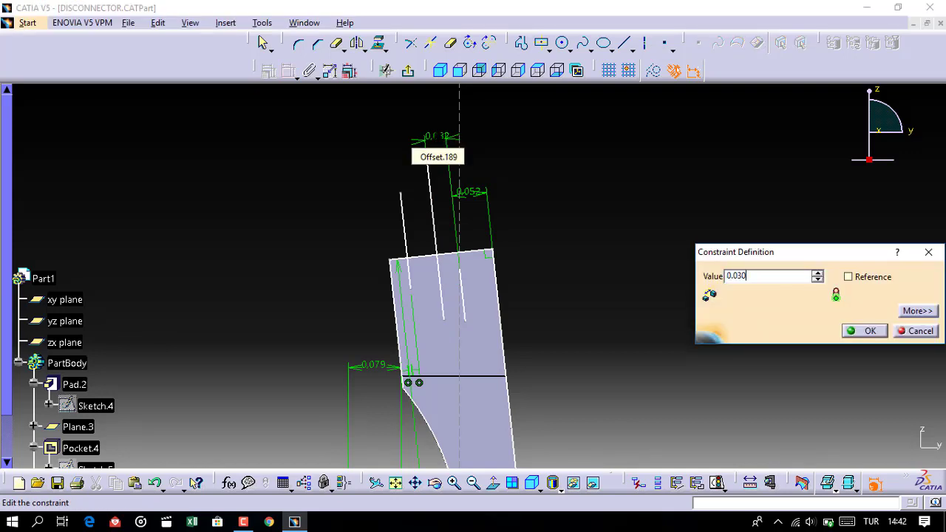
pyautogui.press('Return')
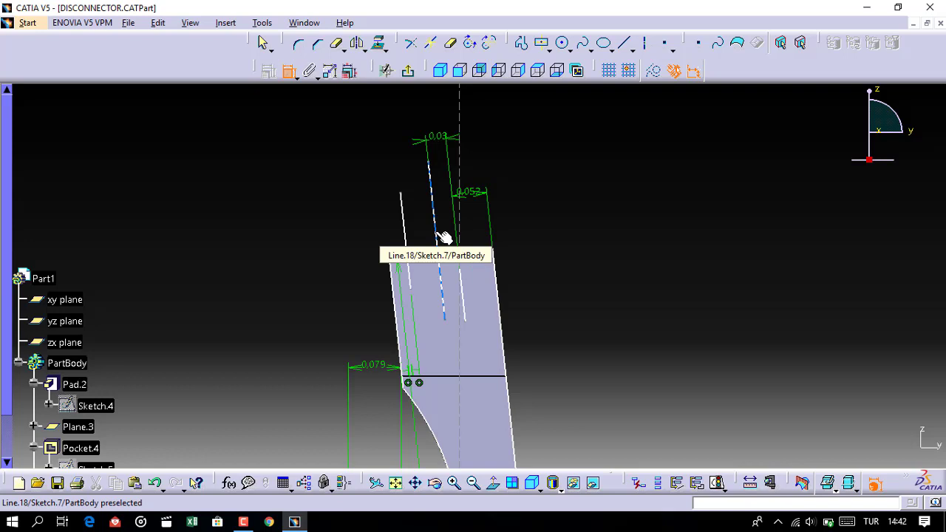
pyautogui.click(404, 222)
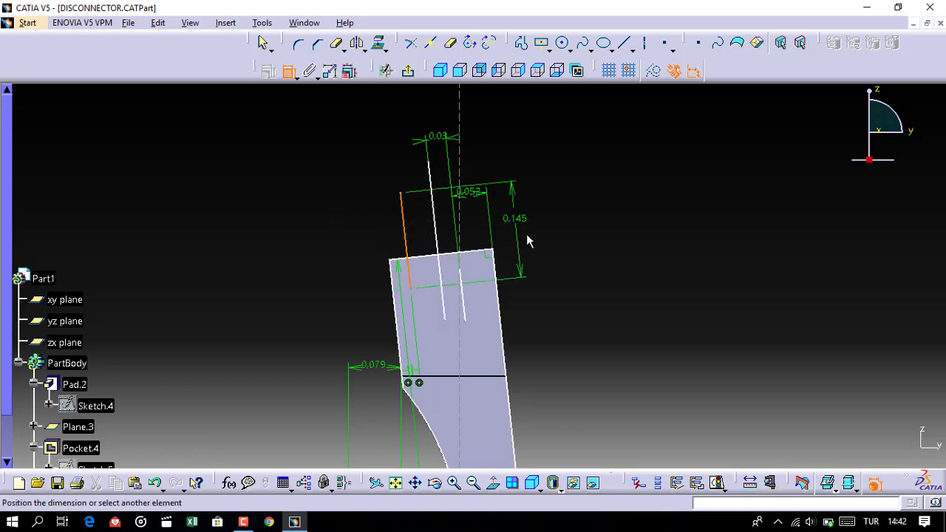
pyautogui.press('Escape')
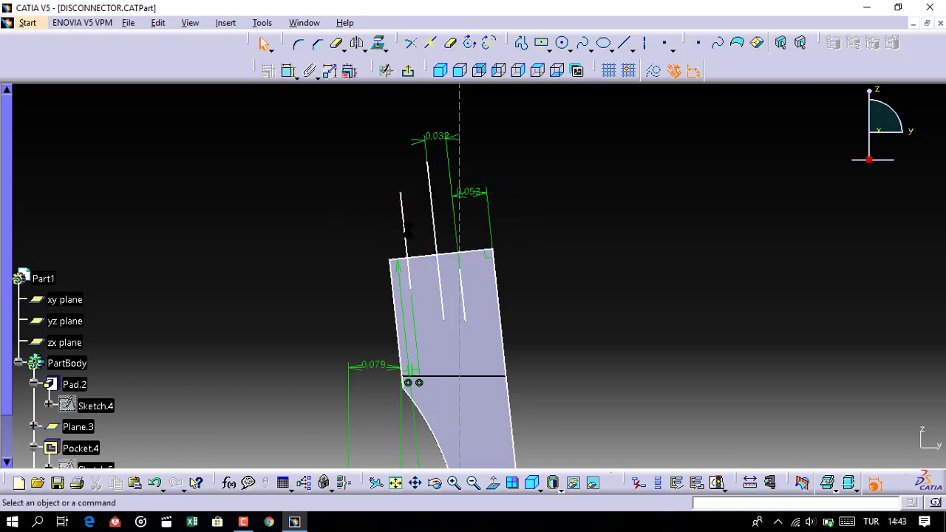
# Apply a Fix constraint to the arm's right edge after undoing an accidental point drag.
pyautogui.moveTo(453, 253); pyautogui.dragTo(501, 269, button='middle')
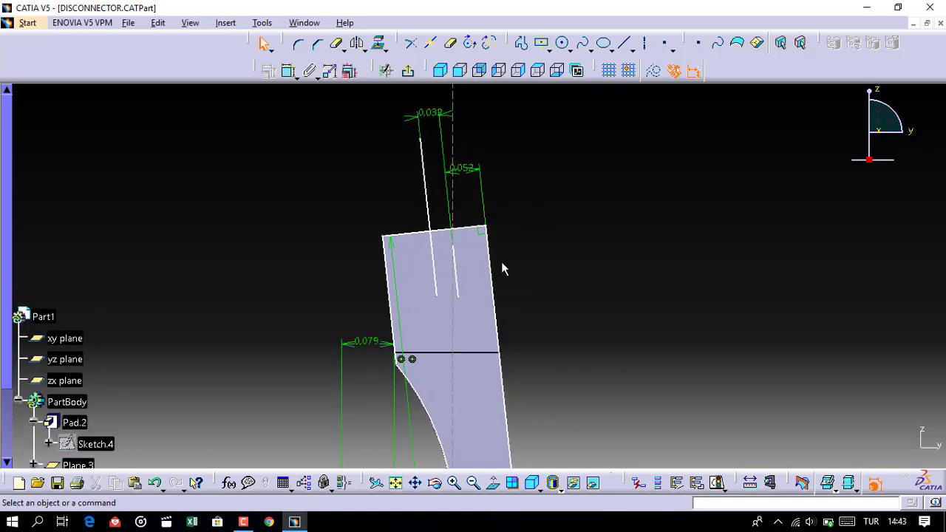
pyautogui.moveTo(449, 235); pyautogui.dragTo(447, 220)
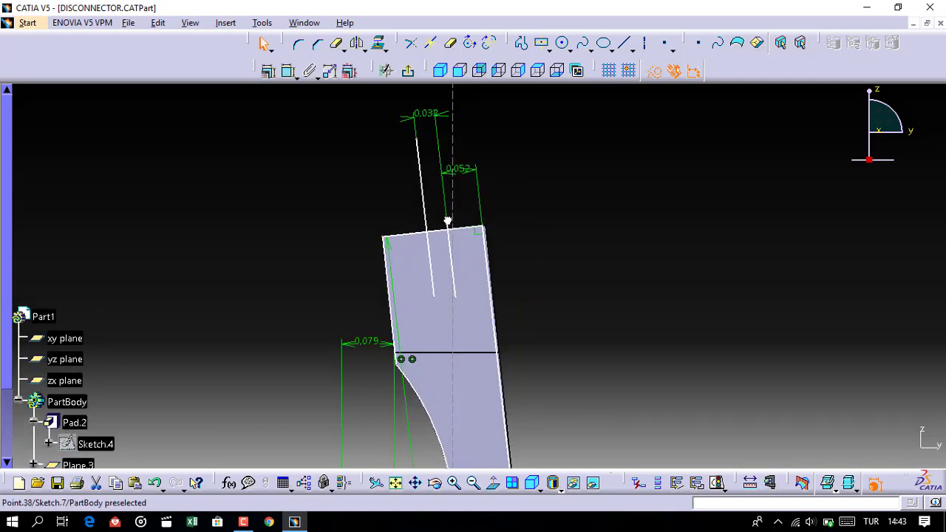
pyautogui.hotkey('ctrl', 'z')
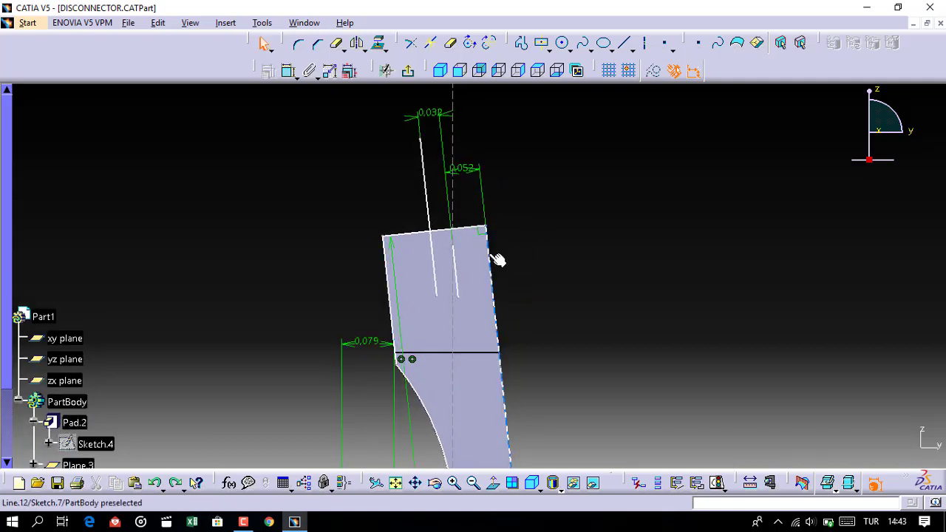
pyautogui.click(497, 259)
pyautogui.click(268, 71)
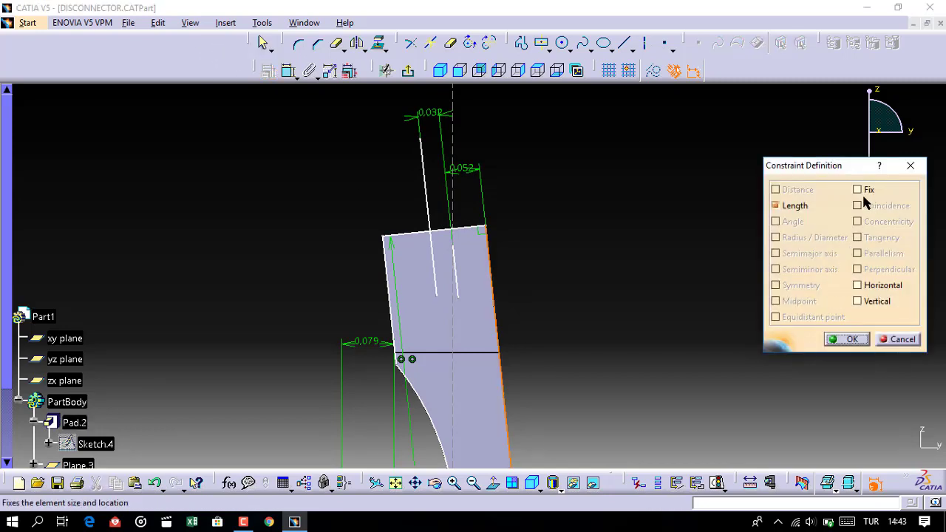
pyautogui.click(851, 339)
pyautogui.moveTo(496, 227); pyautogui.dragTo(494, 207, button='middle')
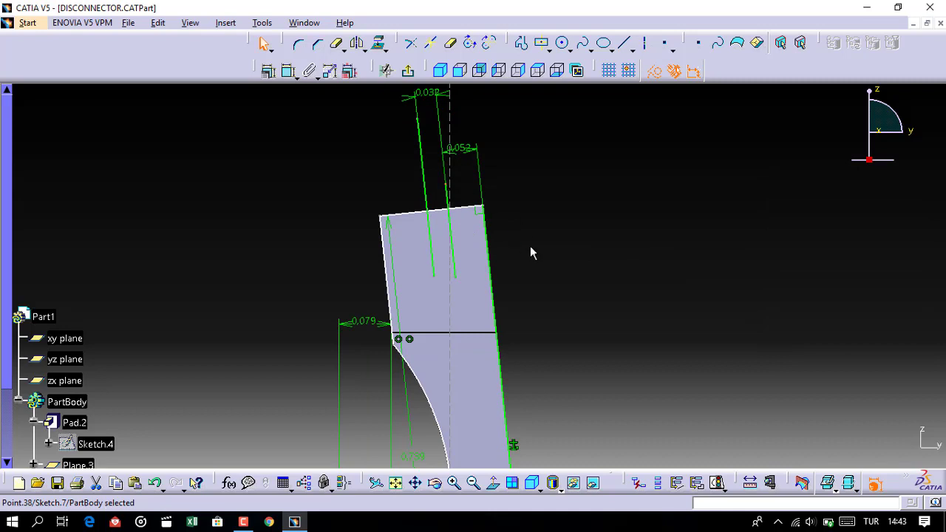
pyautogui.moveTo(530, 253); pyautogui.dragTo(532, 209, button='middle')
pyautogui.moveTo(570, 276)
pyautogui.mouseDown(button='middle')
pyautogui.moveTo(567, 219)
pyautogui.moveTo(565, 235)
pyautogui.mouseUp(button='middle')
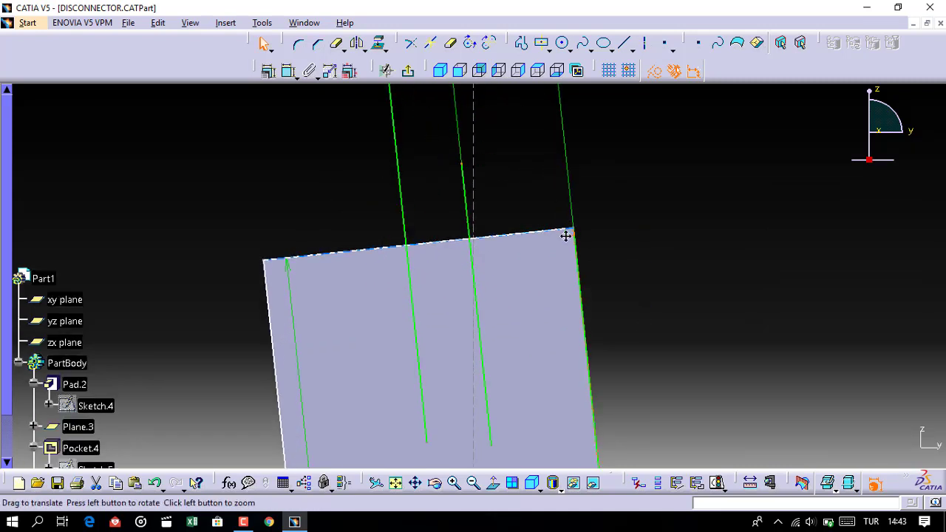
# Draw two diagonal lines down from the top-edge intersections, forming a V.
pyautogui.click(624, 43)
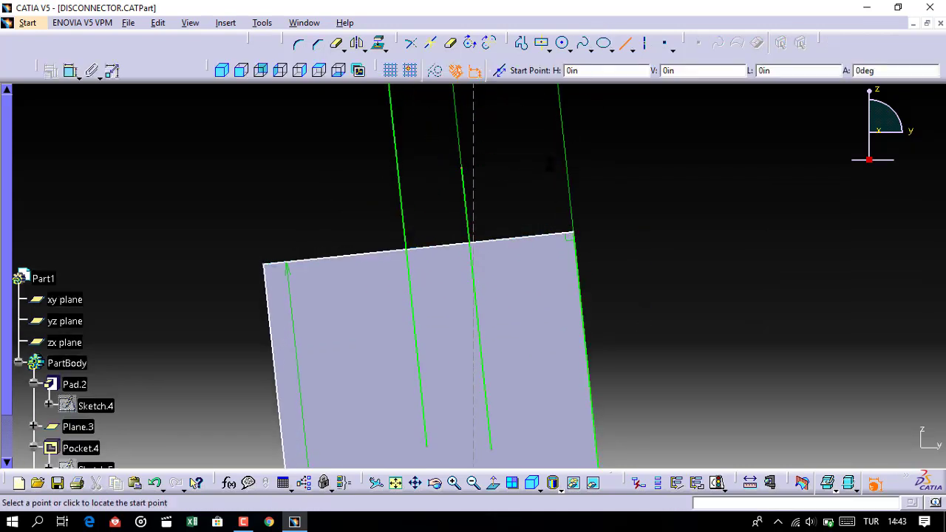
pyautogui.click(475, 243)
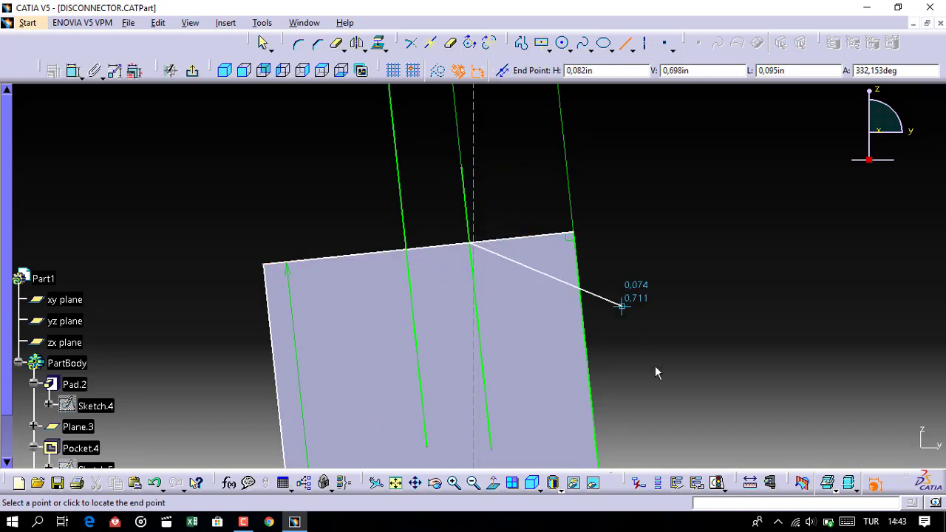
pyautogui.click(698, 386)
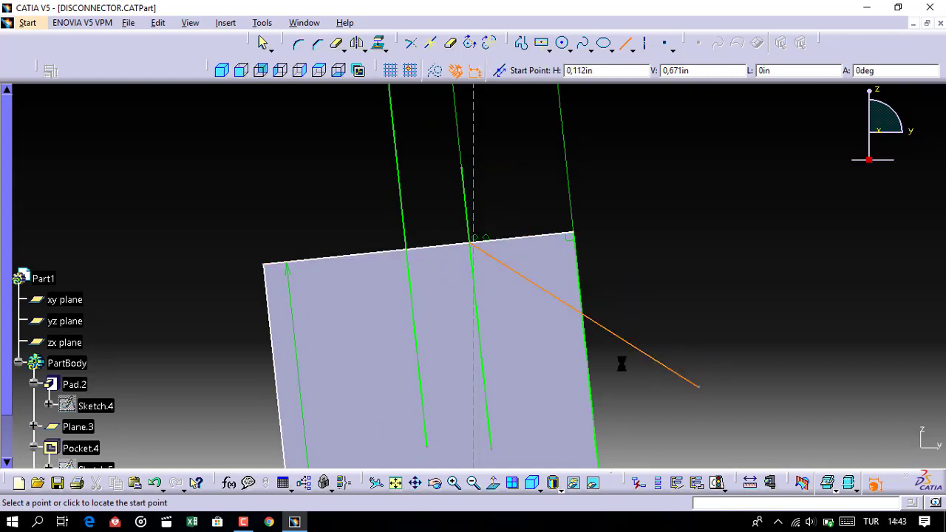
pyautogui.click(407, 250)
pyautogui.click(222, 406)
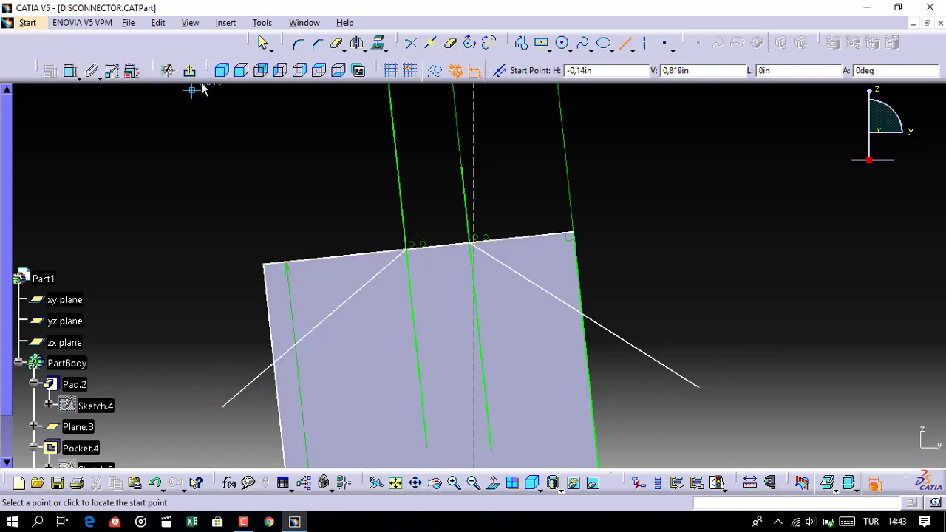
# Constrain the right and left diagonals at 42° and 44° to the top edge.
pyautogui.click(71, 76)
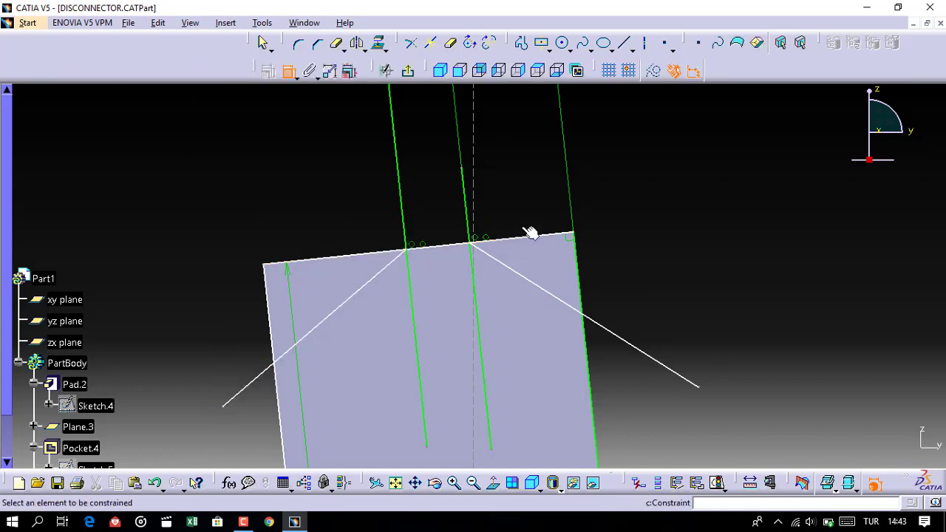
pyautogui.click(553, 236)
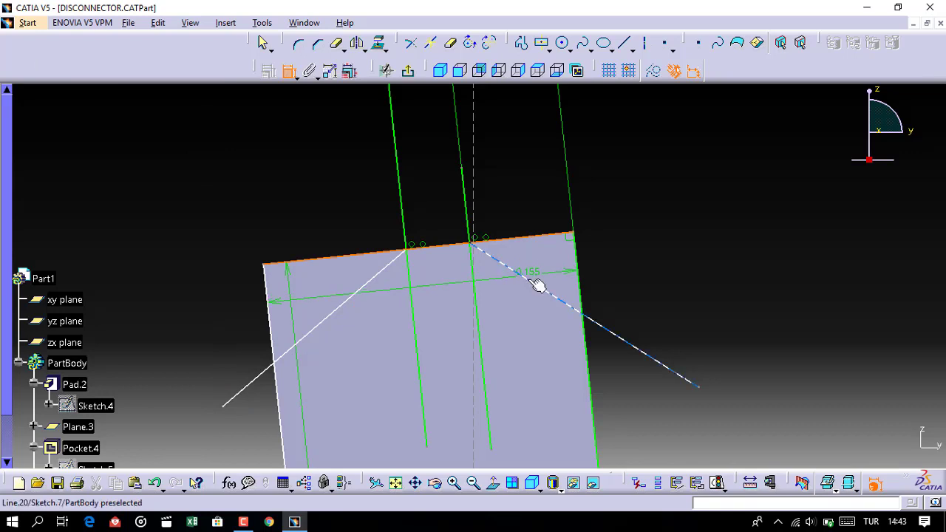
pyautogui.click(539, 283)
pyautogui.click(737, 307)
pyautogui.doubleClick(731, 298)
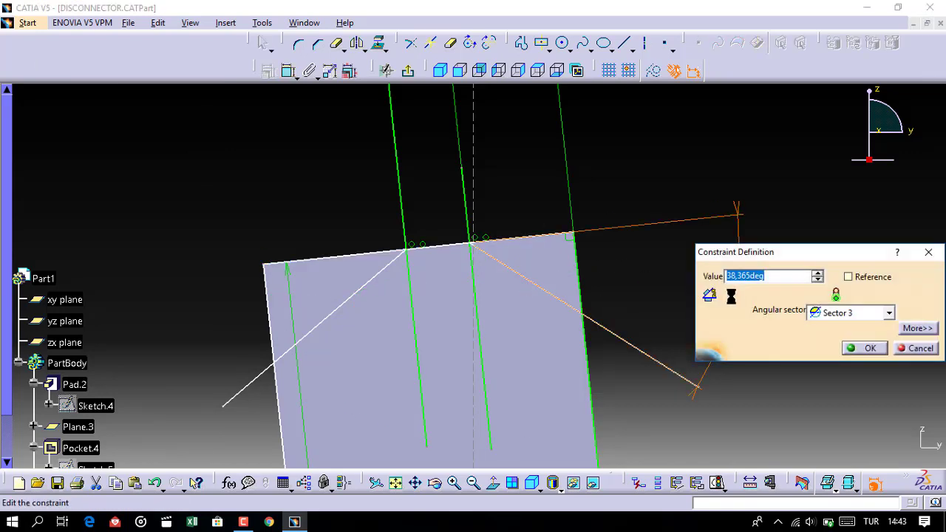
pyautogui.press('Return')
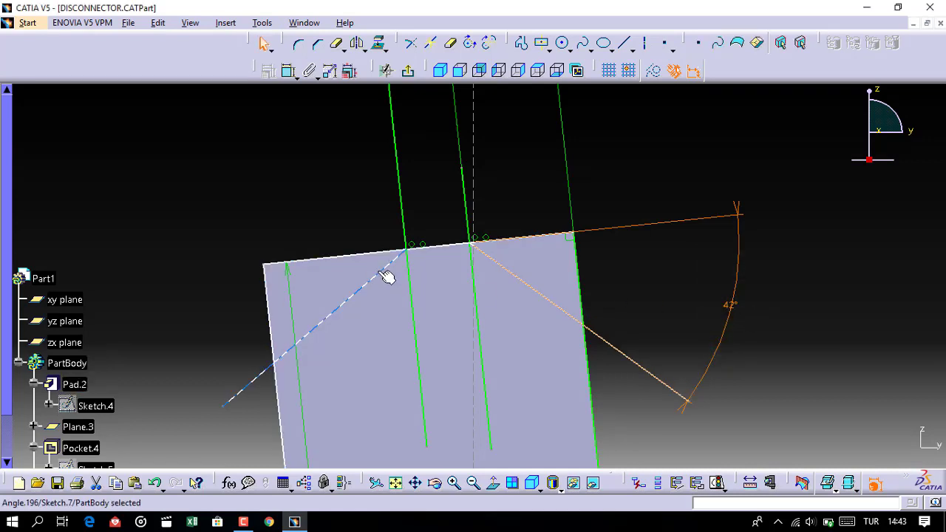
pyautogui.click(375, 288)
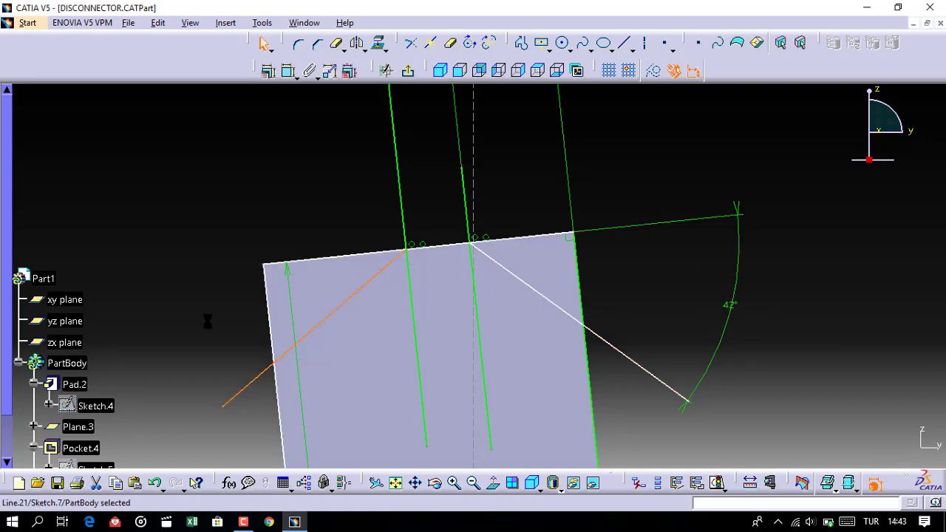
pyautogui.click(268, 70)
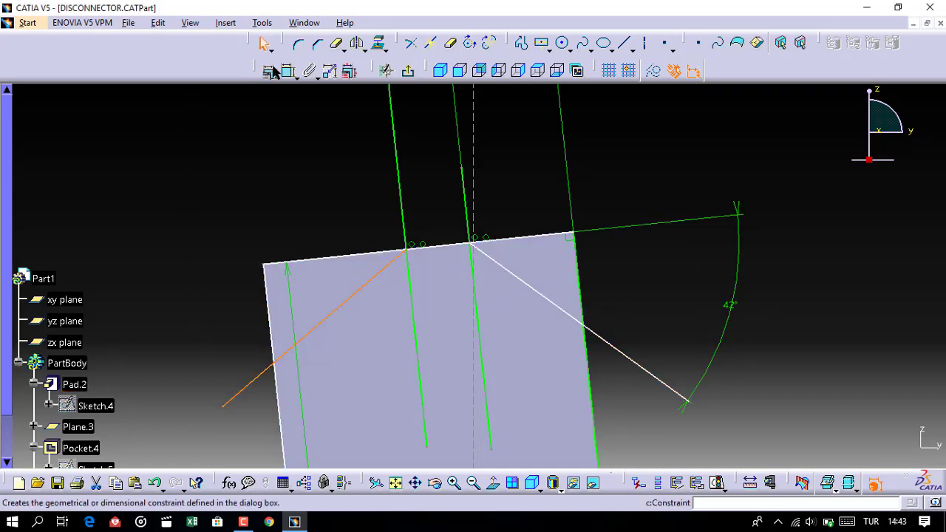
pyautogui.click(325, 264)
pyautogui.click(203, 325)
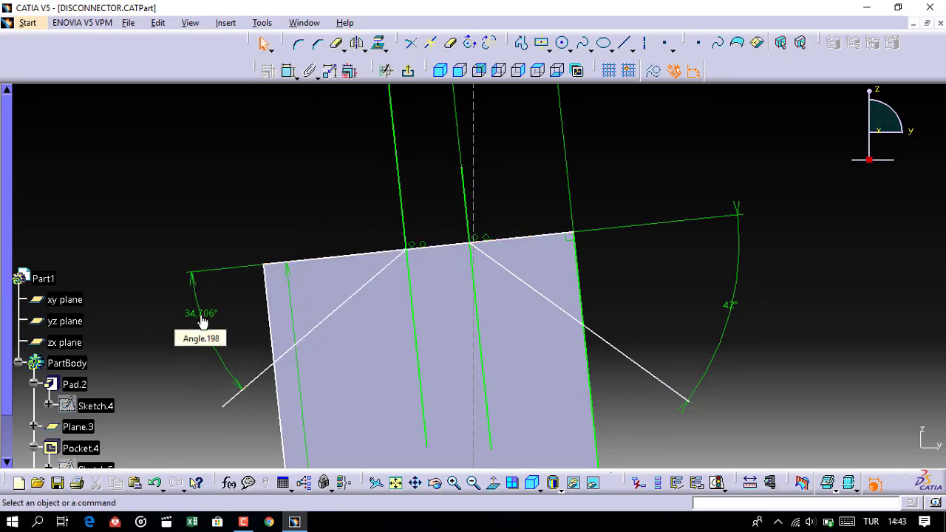
pyautogui.doubleClick(202, 319)
pyautogui.write('44')
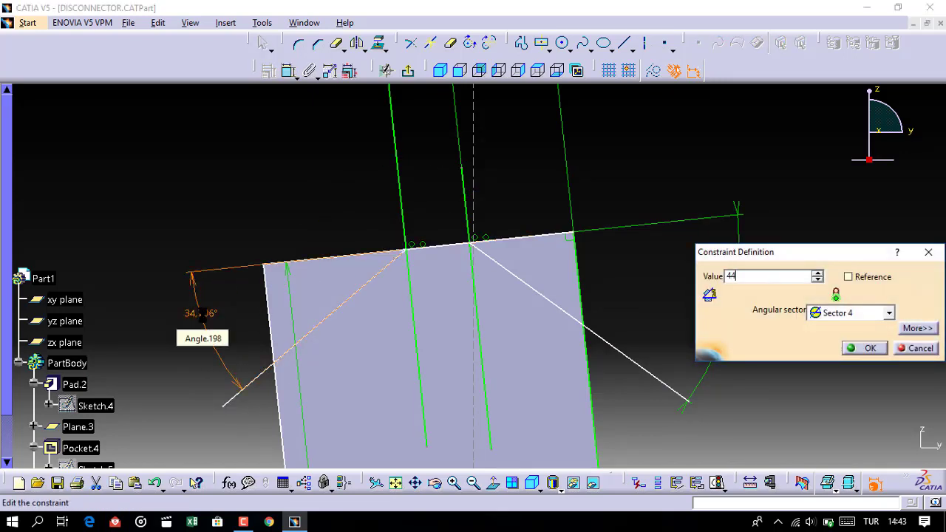
pyautogui.press('Return')
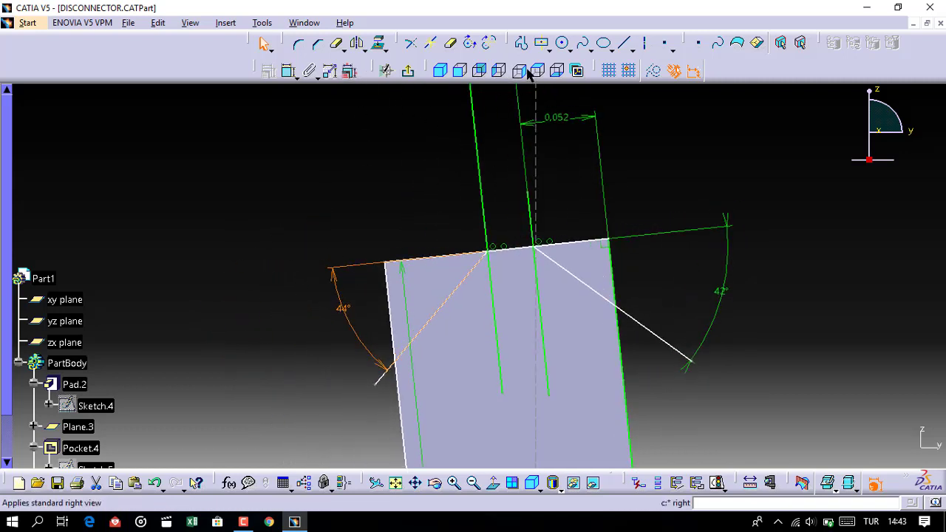
# Draw a boxed profile from the right V line's end over the arm to the left V line's end.
pyautogui.click(523, 43)
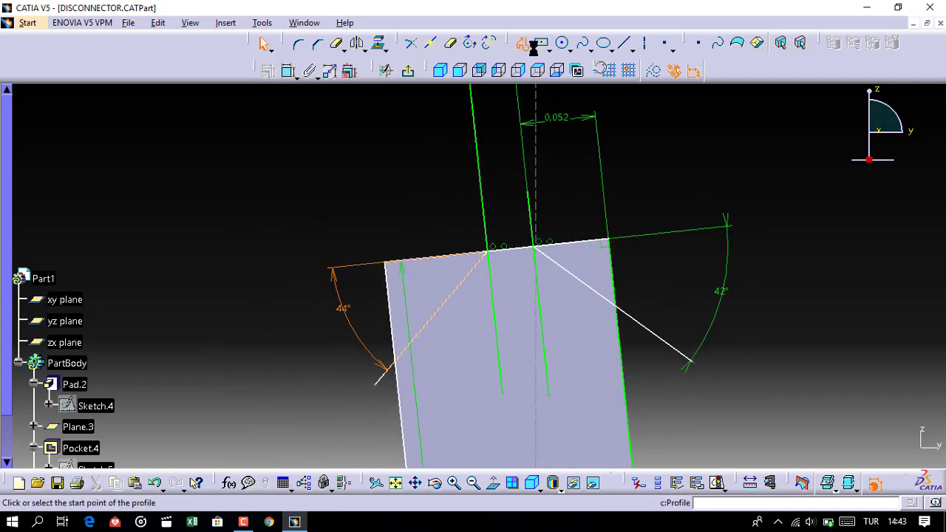
pyautogui.click(693, 362)
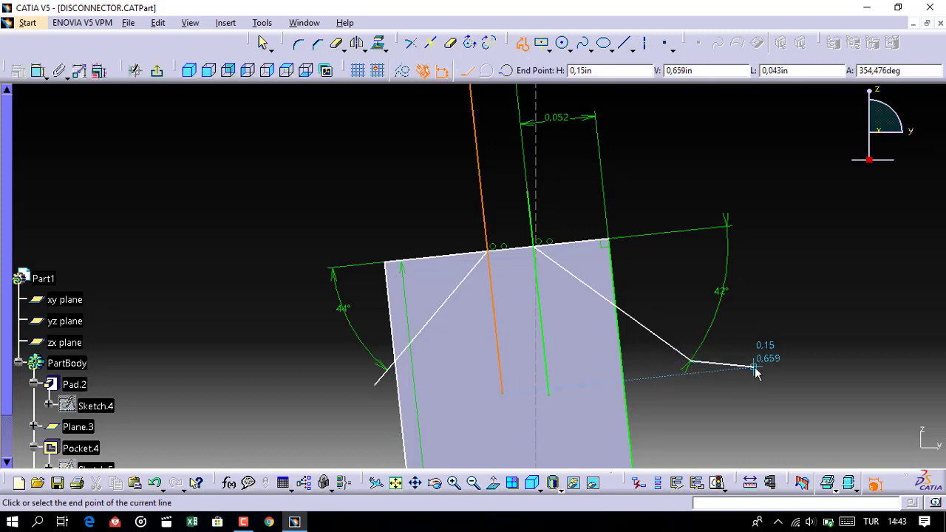
pyautogui.click(755, 360)
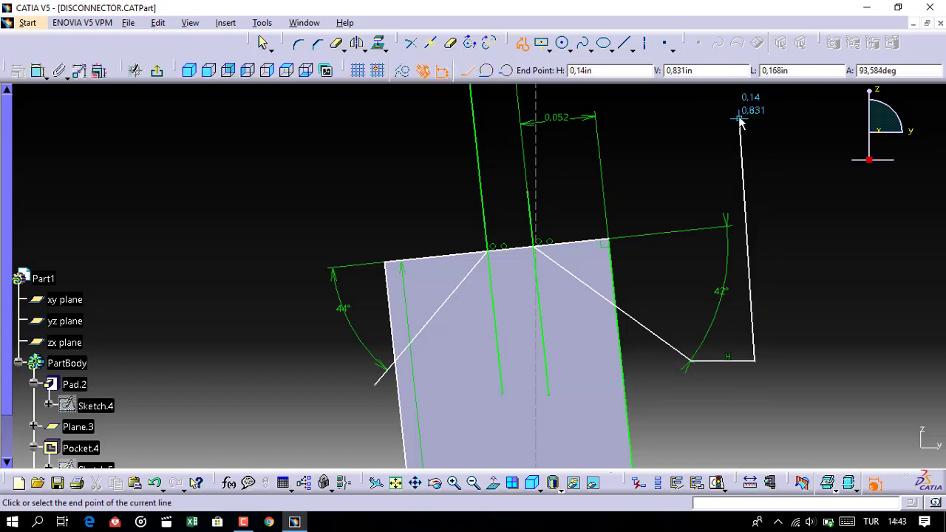
pyautogui.click(710, 122)
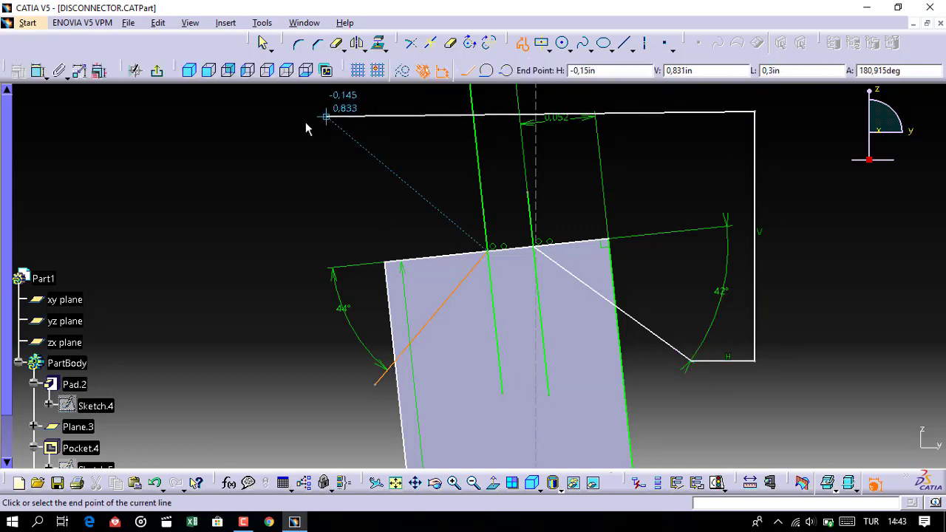
pyautogui.click(270, 111)
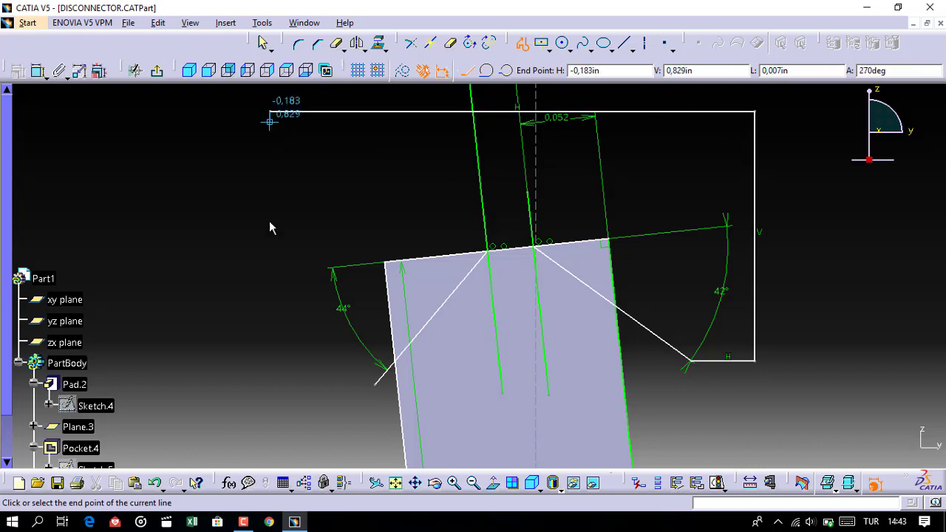
pyautogui.click(303, 384)
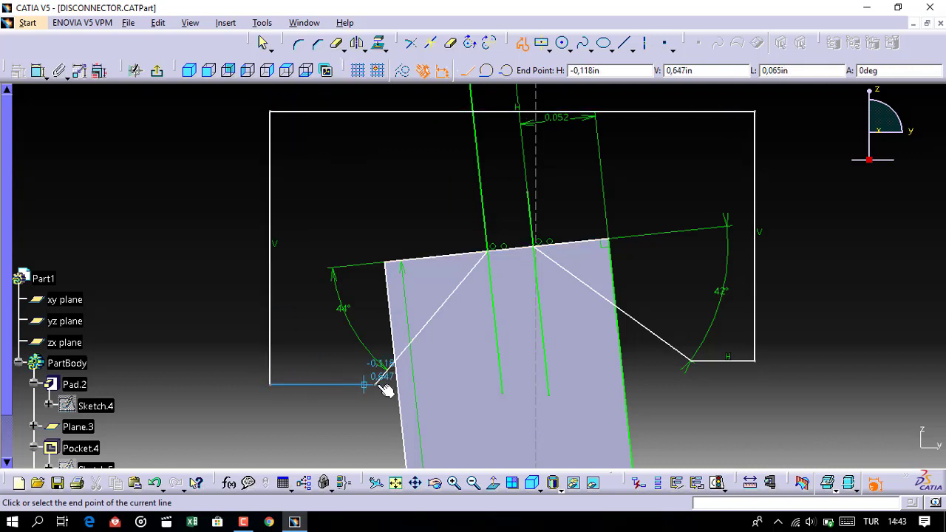
pyautogui.click(375, 383)
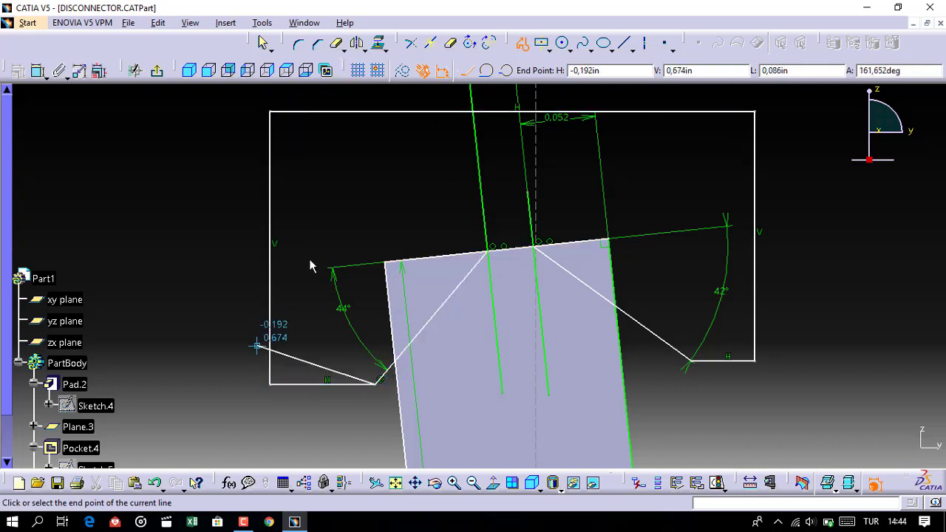
# Trim away the top edge, upper left edge and middle line pieces inside the new outline.
pyautogui.click(449, 42)
pyautogui.click(408, 265)
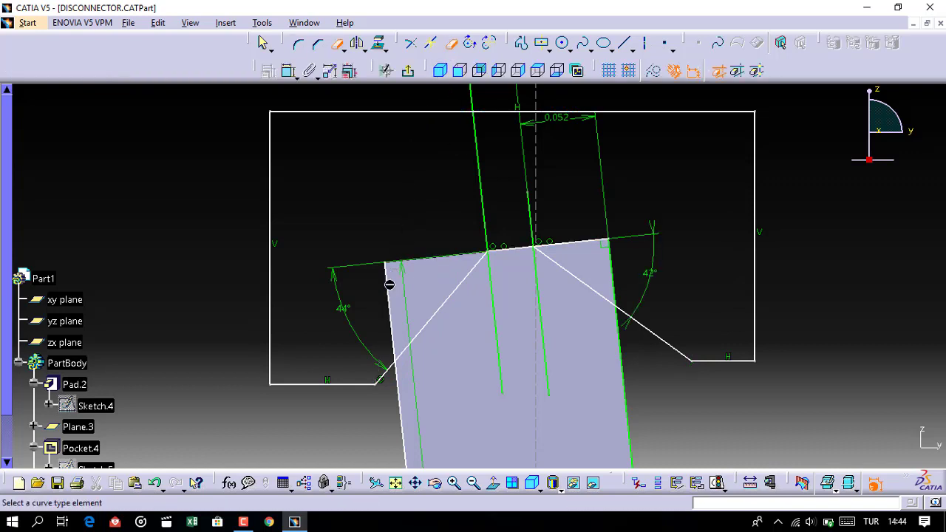
pyautogui.click(394, 294)
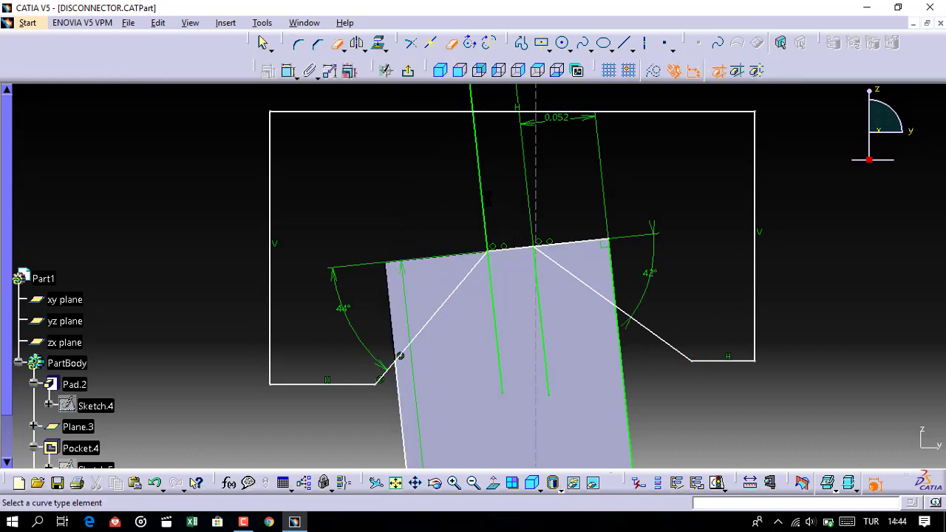
pyautogui.click(487, 197)
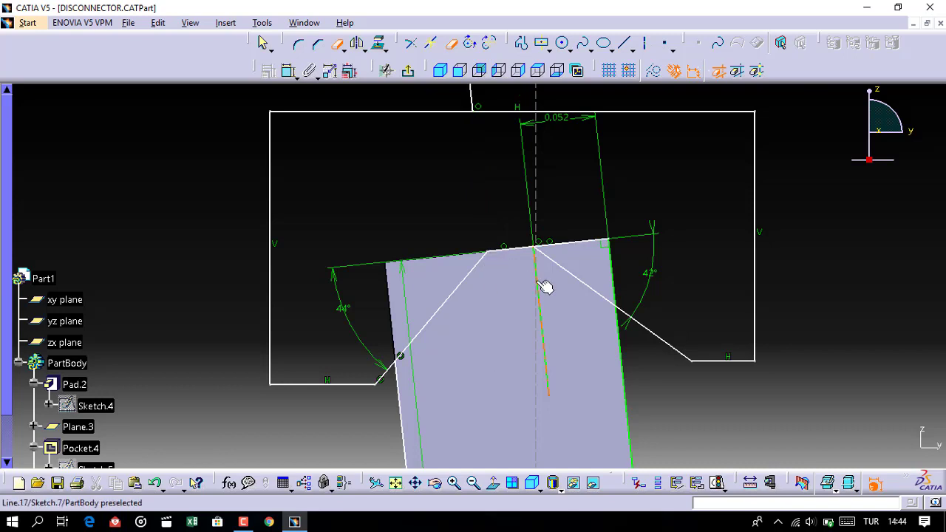
pyautogui.click(617, 268)
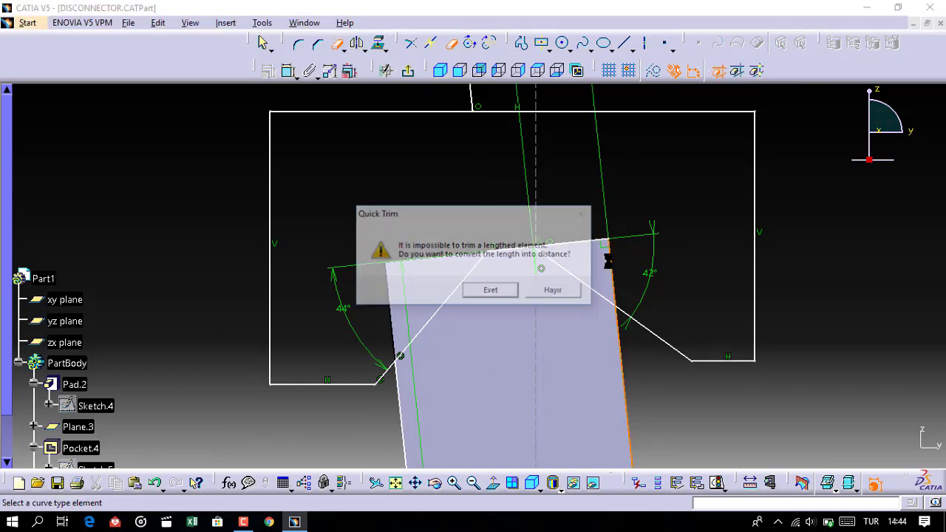
pyautogui.click(511, 293)
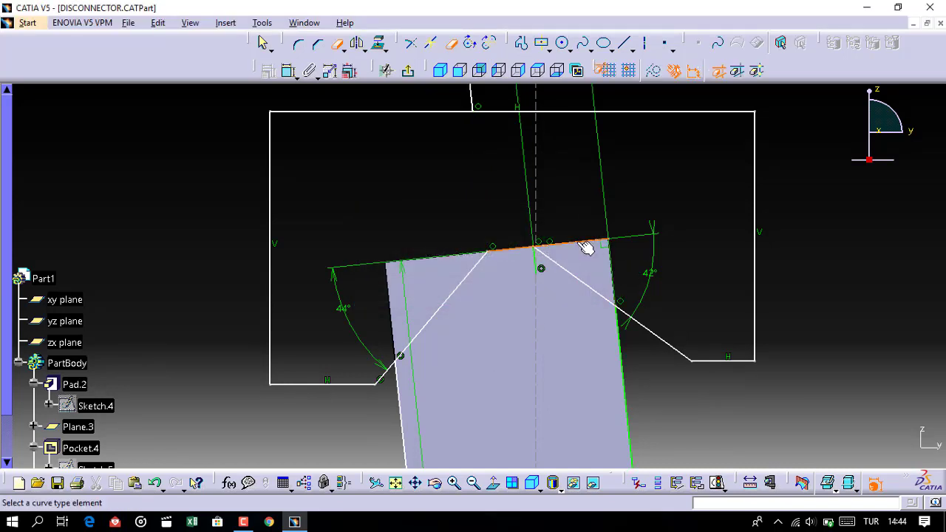
pyautogui.moveTo(498, 116); pyautogui.dragTo(508, 229, button='middle')
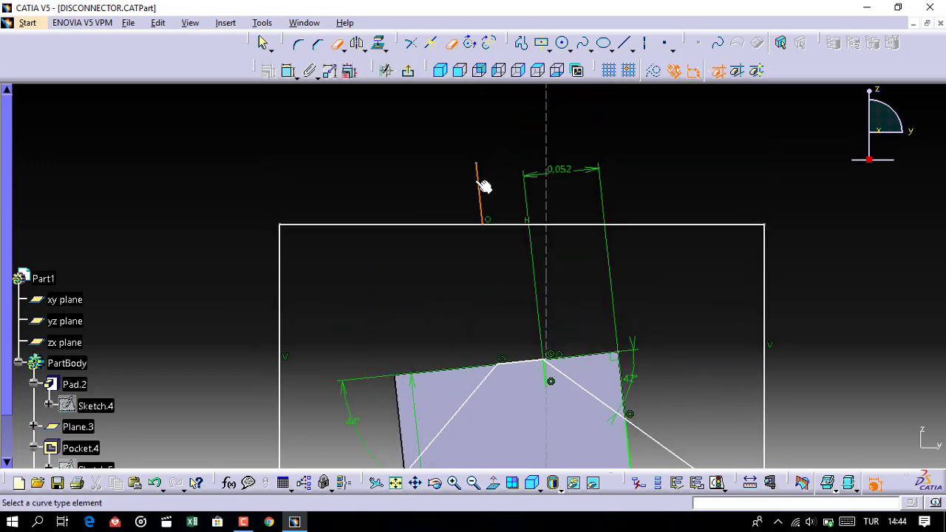
pyautogui.moveTo(530, 174); pyautogui.dragTo(438, 260, button='middle')
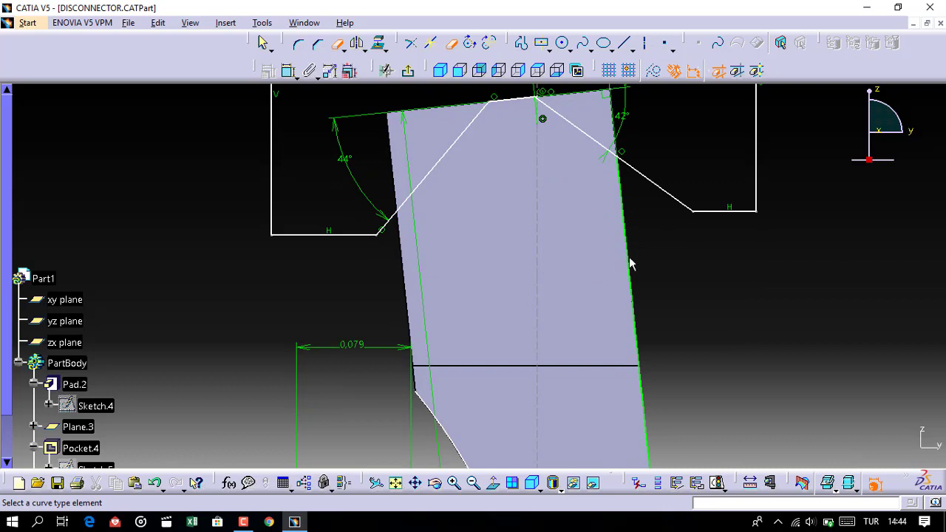
pyautogui.moveTo(623, 319)
pyautogui.keyDown('ctrl'); pyautogui.mouseDown(button='middle')
pyautogui.moveTo(583, 199)
pyautogui.moveTo(575, 281)
pyautogui.mouseUp(button='middle'); pyautogui.keyUp('ctrl')
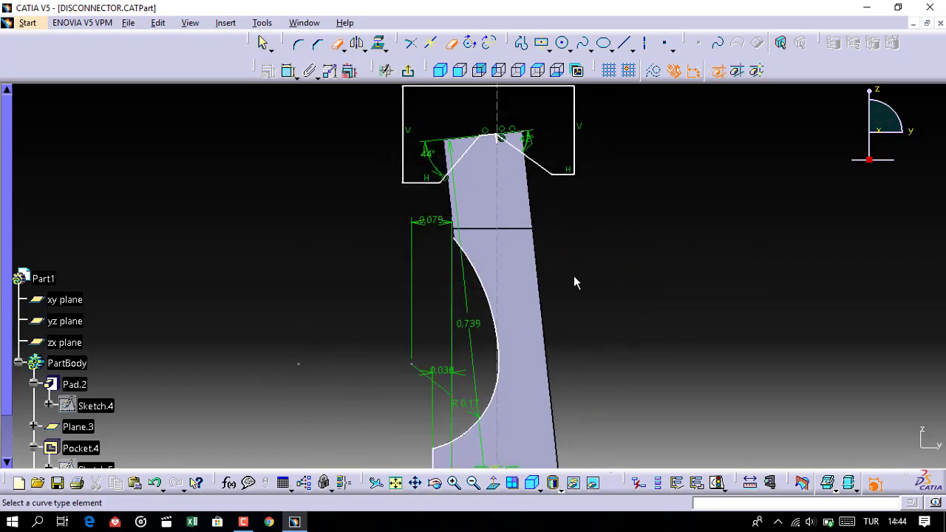
pyautogui.press('Escape')
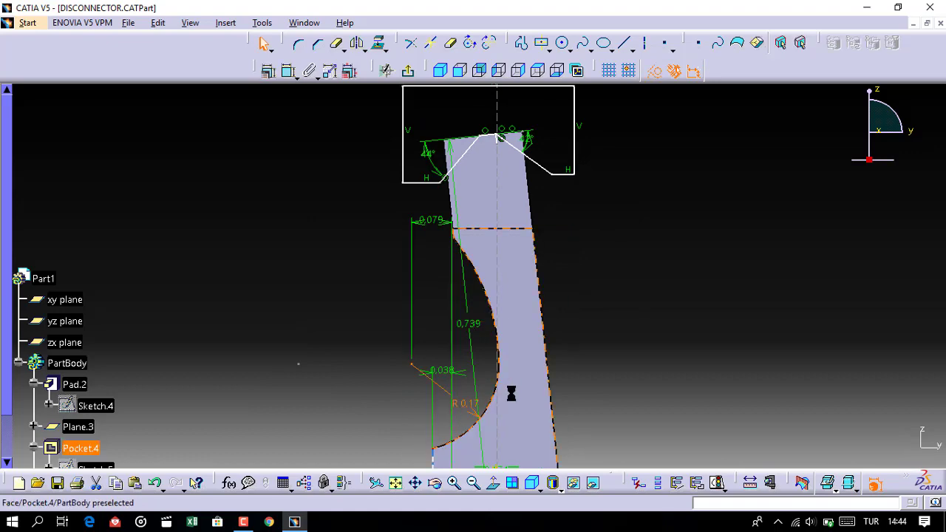
# Trim off the extra short segment at the V-notch peak.
pyautogui.moveTo(520, 396)
pyautogui.mouseDown(button='middle')
pyautogui.moveTo(555, 283)
pyautogui.moveTo(652, 186)
pyautogui.mouseUp(button='middle')
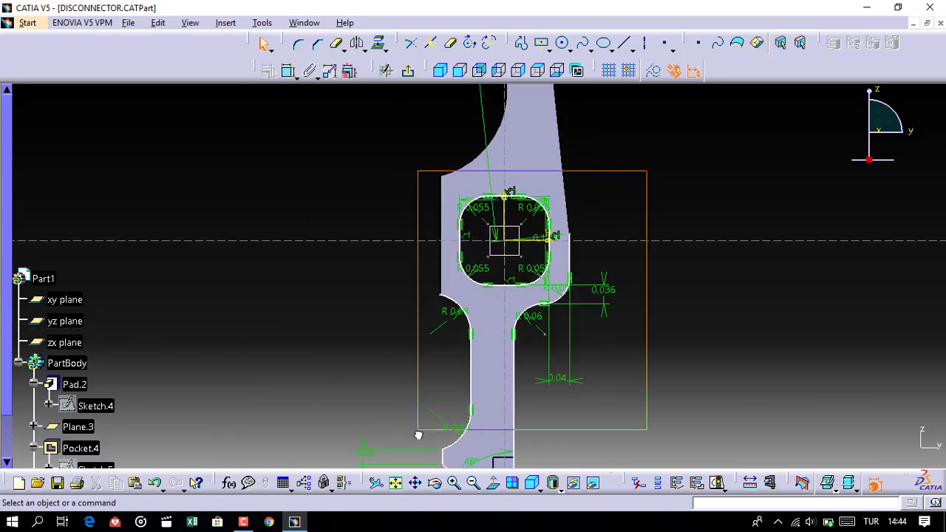
pyautogui.moveTo(532, 353)
pyautogui.mouseDown(button='middle')
pyautogui.moveTo(559, 207)
pyautogui.moveTo(608, 167)
pyautogui.moveTo(594, 206)
pyautogui.moveTo(598, 369)
pyautogui.moveTo(600, 280)
pyautogui.moveTo(603, 306)
pyautogui.mouseUp(button='middle')
pyautogui.moveTo(566, 370)
pyautogui.mouseDown(button='middle')
pyautogui.moveTo(614, 380)
pyautogui.moveTo(605, 253)
pyautogui.mouseUp(button='middle')
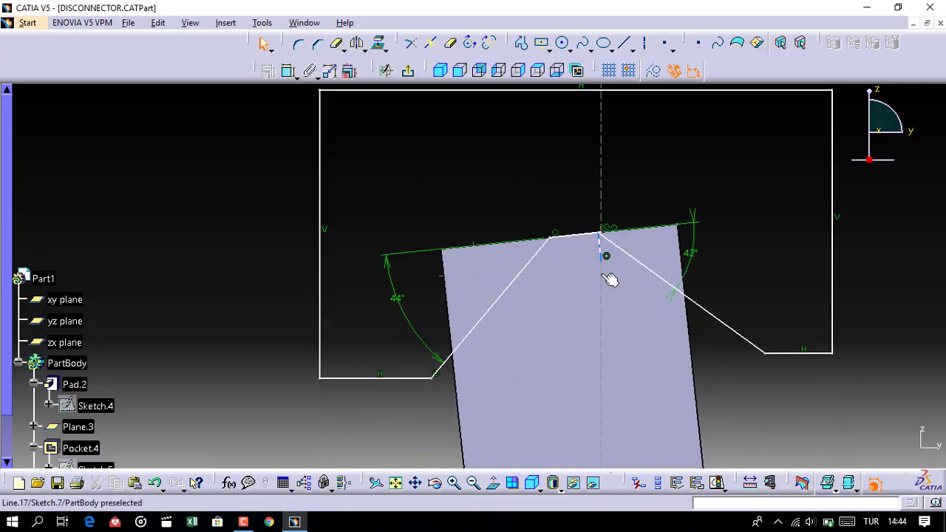
pyautogui.click(605, 249)
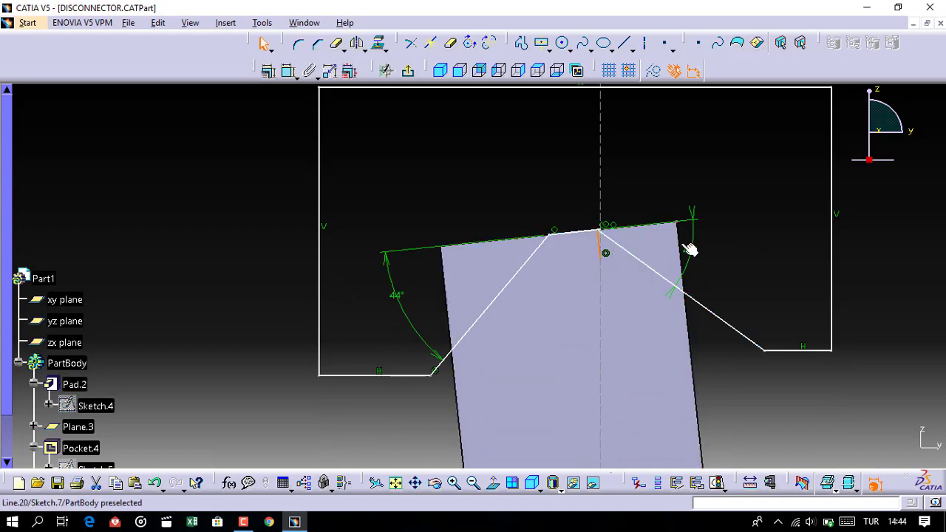
pyautogui.moveTo(650, 285)
pyautogui.keyDown('ctrl'); pyautogui.mouseDown(button='middle')
pyautogui.moveTo(650, 197)
pyautogui.moveTo(644, 364)
pyautogui.moveTo(443, 160)
pyautogui.mouseUp(button='middle'); pyautogui.keyUp('ctrl')
pyautogui.moveTo(524, 104); pyautogui.dragTo(407, 14, button='middle')
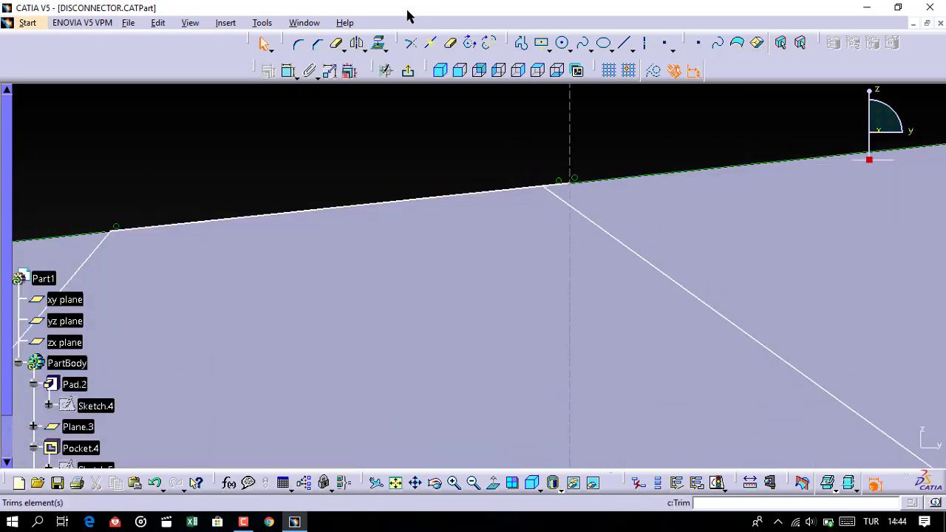
pyautogui.click(452, 46)
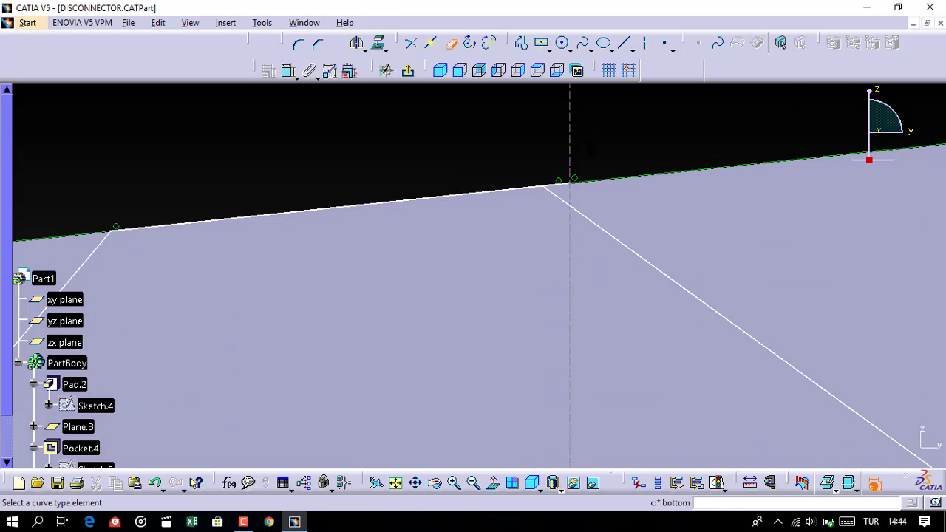
pyautogui.click(570, 187)
pyautogui.keyDown('ctrl'); pyautogui.moveTo(510, 104); pyautogui.dragTo(517, 178, button='middle'); pyautogui.keyUp('ctrl')
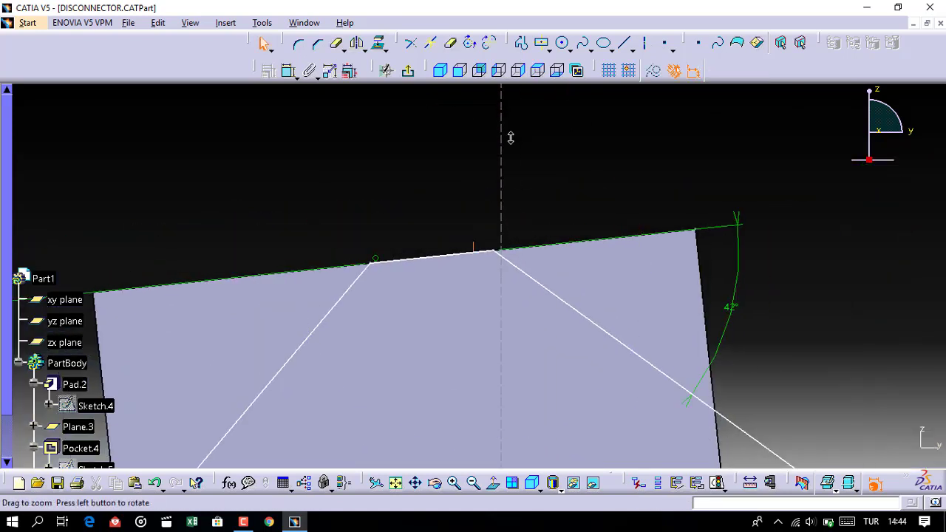
pyautogui.keyDown('ctrl'); pyautogui.moveTo(509, 135); pyautogui.dragTo(501, 134, button='middle'); pyautogui.keyUp('ctrl')
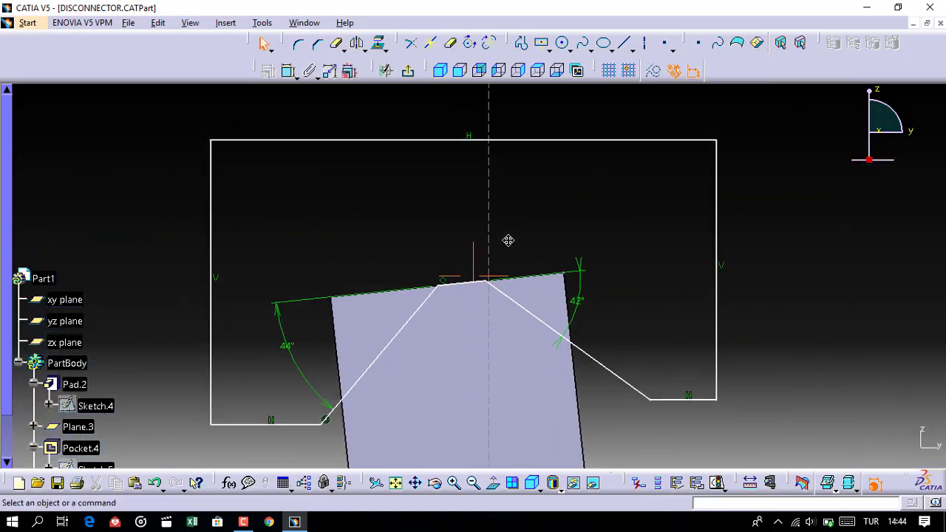
pyautogui.keyDown('ctrl'); pyautogui.moveTo(507, 238); pyautogui.dragTo(488, 334, button='middle'); pyautogui.keyUp('ctrl')
pyautogui.moveTo(482, 213); pyautogui.dragTo(480, 153, button='middle')
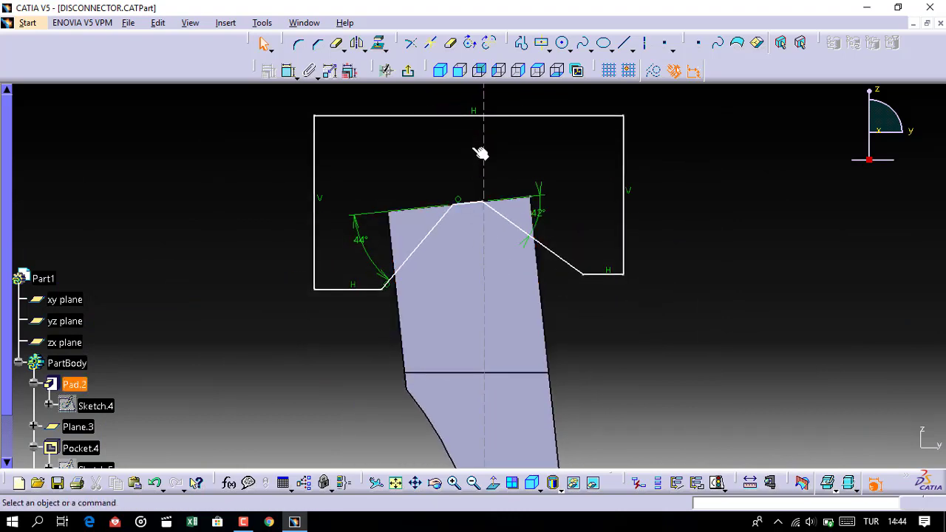
# Cut a mirrored-extent pocket from Sketch.7, 0,143in deep, beveling the arm's top into a peaked tip.
pyautogui.click(388, 70)
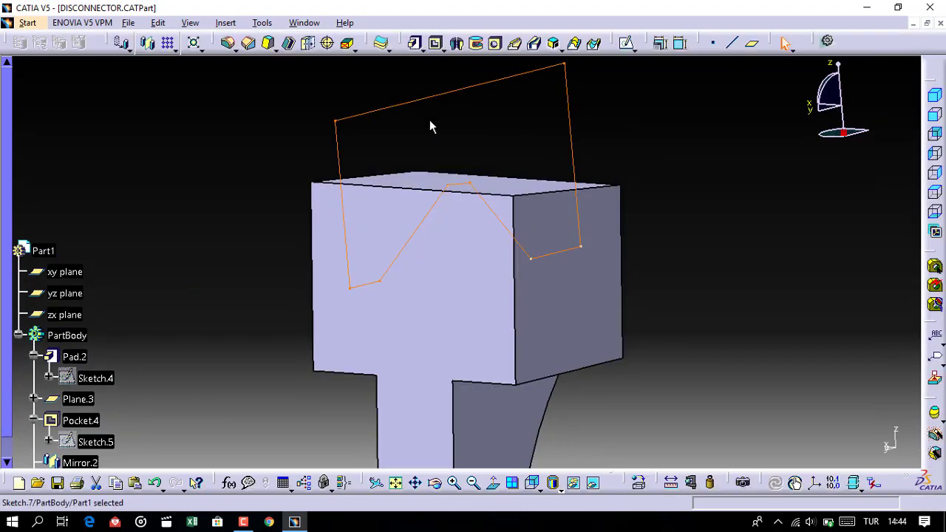
pyautogui.keyDown('ctrl'); pyautogui.moveTo(475, 162); pyautogui.dragTo(480, 244, button='middle'); pyautogui.keyUp('ctrl')
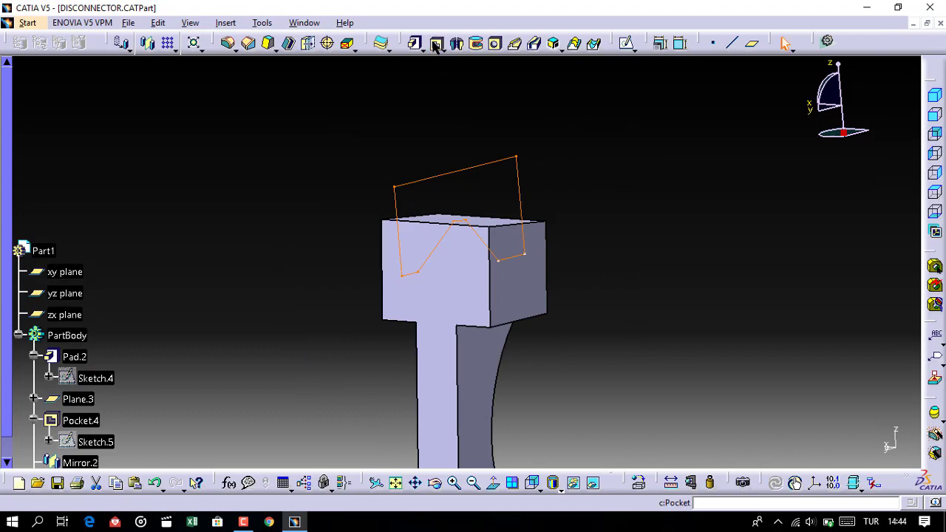
pyautogui.click(436, 45)
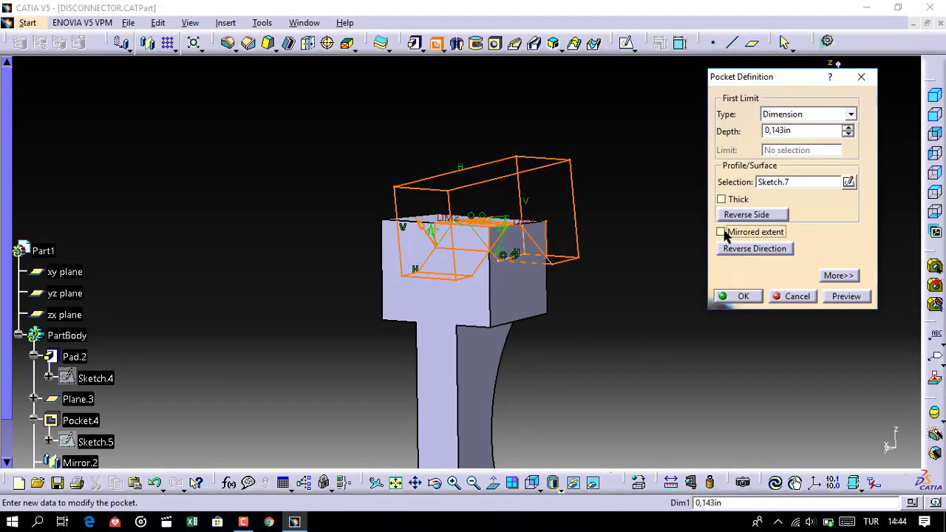
pyautogui.click(721, 232)
pyautogui.click(847, 297)
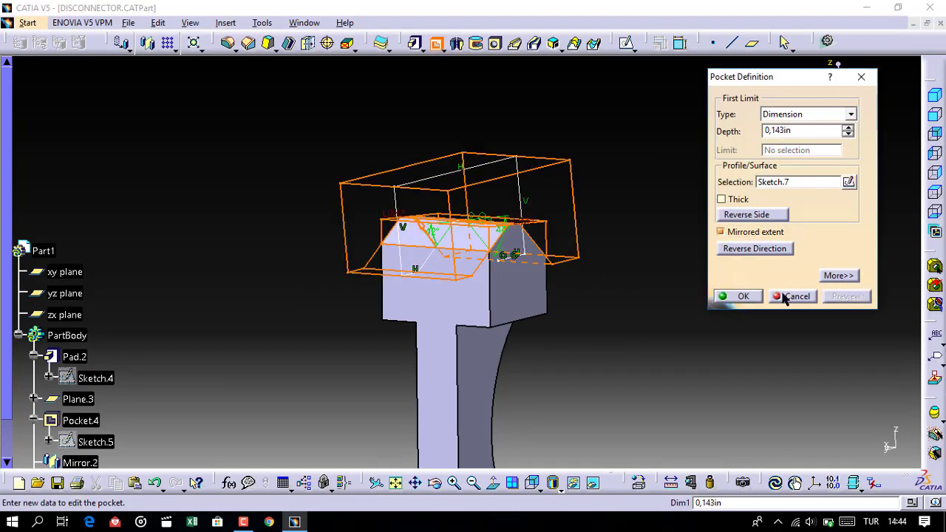
pyautogui.click(743, 296)
pyautogui.moveTo(620, 275)
pyautogui.mouseDown(button='middle')
pyautogui.moveTo(508, 311)
pyautogui.moveTo(599, 226)
pyautogui.moveTo(562, 274)
pyautogui.moveTo(566, 363)
pyautogui.moveTo(546, 361)
pyautogui.moveTo(491, 387)
pyautogui.moveTo(597, 282)
pyautogui.moveTo(589, 332)
pyautogui.moveTo(589, 303)
pyautogui.mouseUp(button='middle')
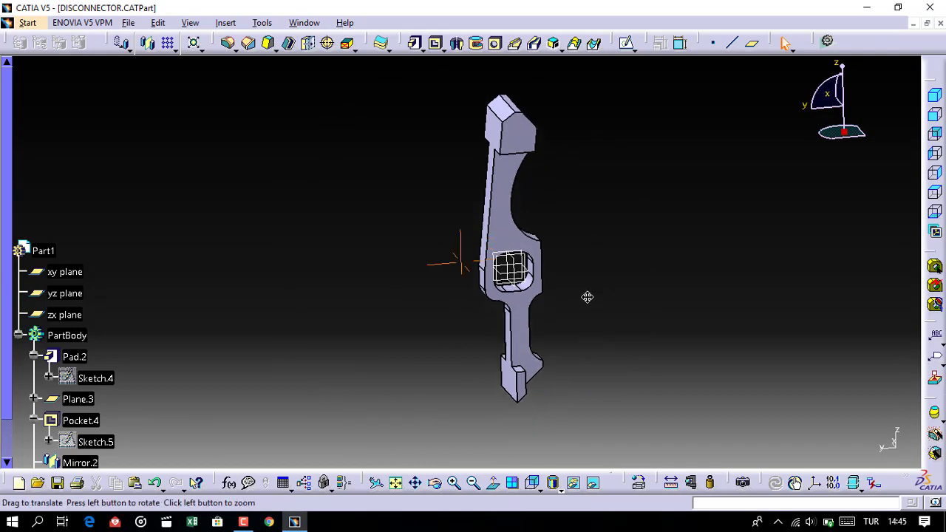
# Apply a 0,005in edge fillet to both inner corners where the shaft meets the lower block.
pyautogui.click(227, 43)
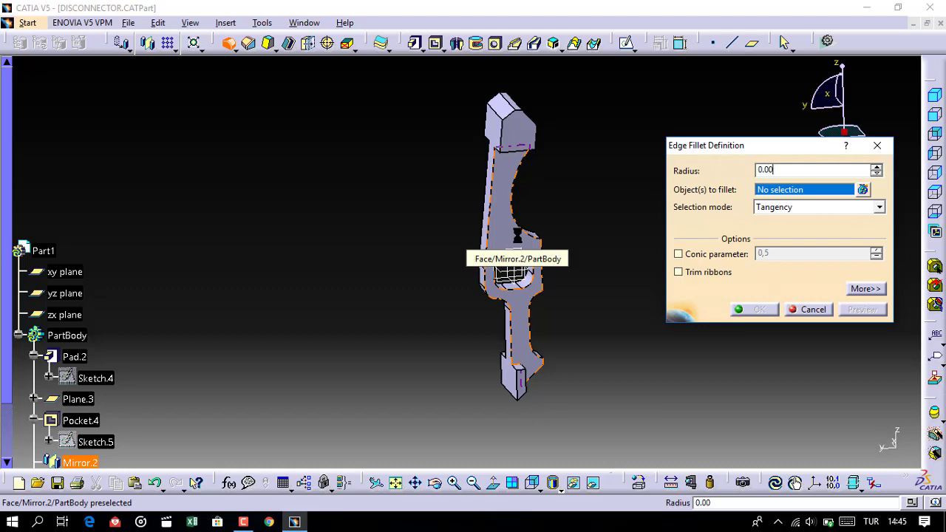
pyautogui.write('5in')
pyautogui.moveTo(527, 386)
pyautogui.mouseDown(button='middle')
pyautogui.moveTo(534, 239)
pyautogui.moveTo(495, 229)
pyautogui.mouseUp(button='middle')
pyautogui.click(448, 325)
pyautogui.moveTo(448, 331)
pyautogui.mouseDown(button='middle')
pyautogui.moveTo(532, 265)
pyautogui.moveTo(389, 306)
pyautogui.moveTo(540, 338)
pyautogui.moveTo(383, 245)
pyautogui.mouseUp(button='middle')
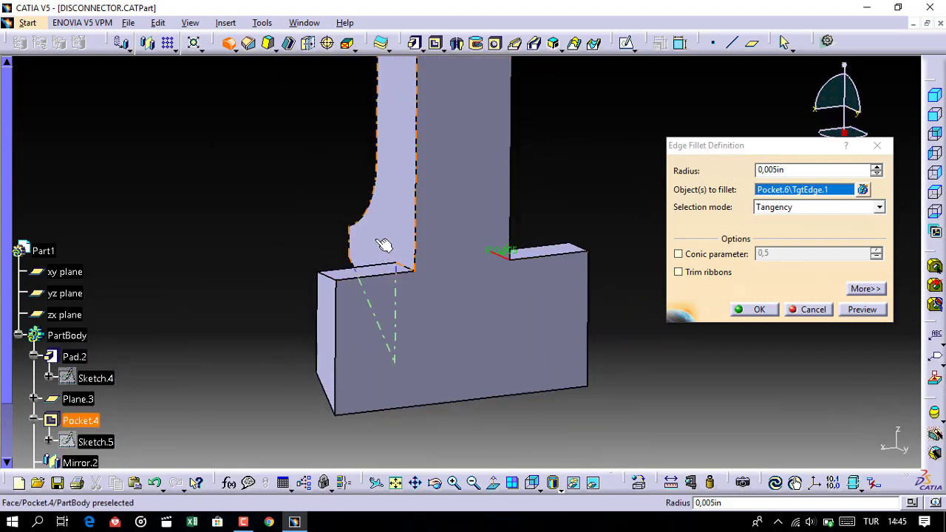
pyautogui.click(406, 267)
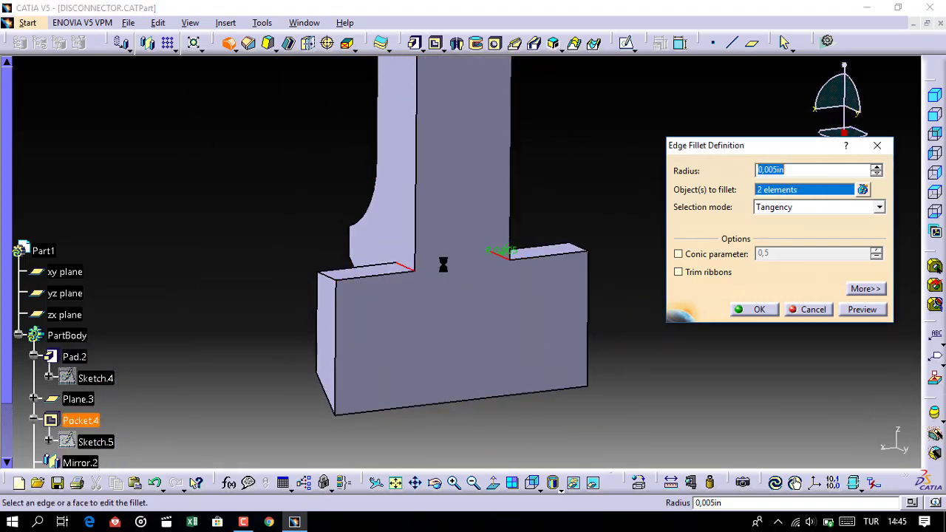
pyautogui.click(860, 313)
pyautogui.click(759, 309)
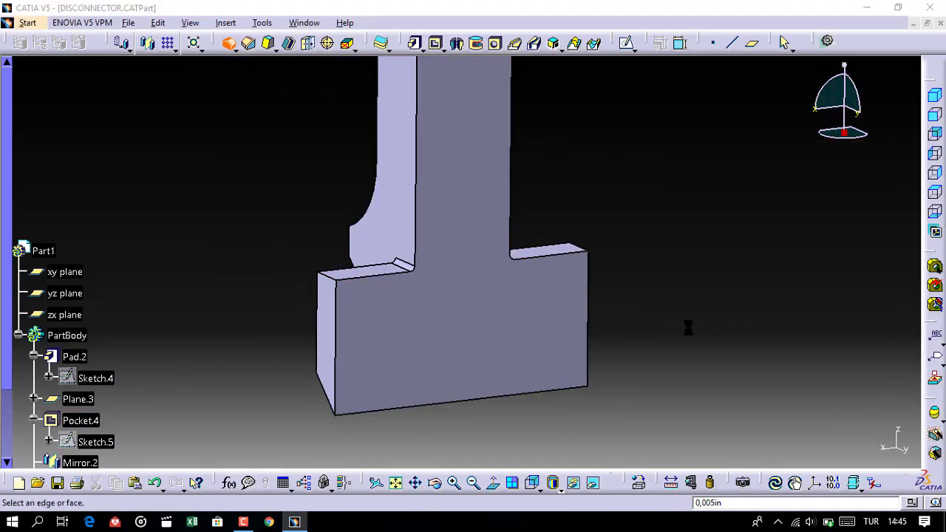
pyautogui.click(877, 146)
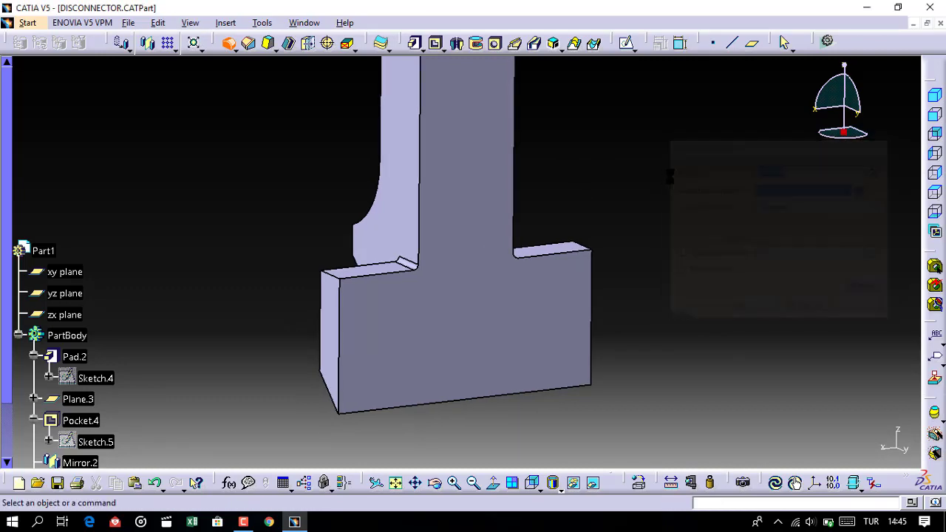
# Orbit to view the whole arm, with Plane.5 and the concentric-circle Sketch.8 added above its top.
pyautogui.moveTo(628, 151)
pyautogui.mouseDown(button='middle')
pyautogui.moveTo(464, 216)
pyautogui.moveTo(667, 207)
pyautogui.moveTo(507, 258)
pyautogui.moveTo(566, 101)
pyautogui.moveTo(508, 215)
pyautogui.moveTo(488, 221)
pyautogui.moveTo(507, 251)
pyautogui.moveTo(500, 127)
pyautogui.moveTo(485, 177)
pyautogui.moveTo(513, 133)
pyautogui.moveTo(507, 179)
pyautogui.moveTo(549, 164)
pyautogui.mouseUp(button='middle')
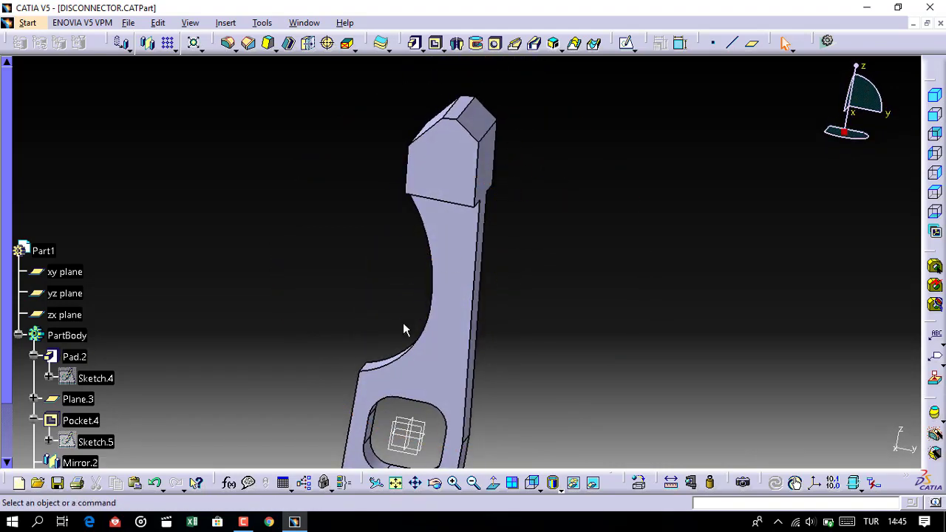
pyautogui.click(243, 522)
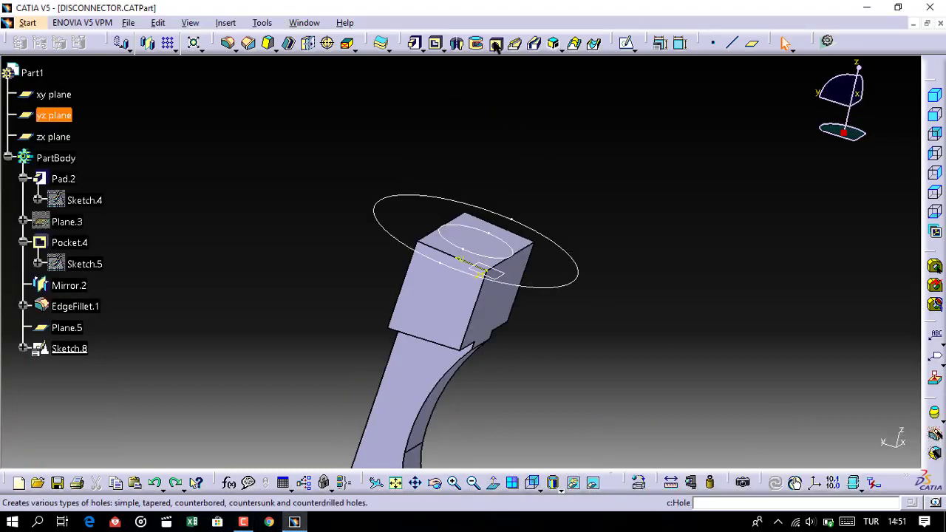
# Pocket Sketch.8 0,31in deep into the arm, turning its top end into a rounded cylindrical stem.
pyautogui.click(435, 44)
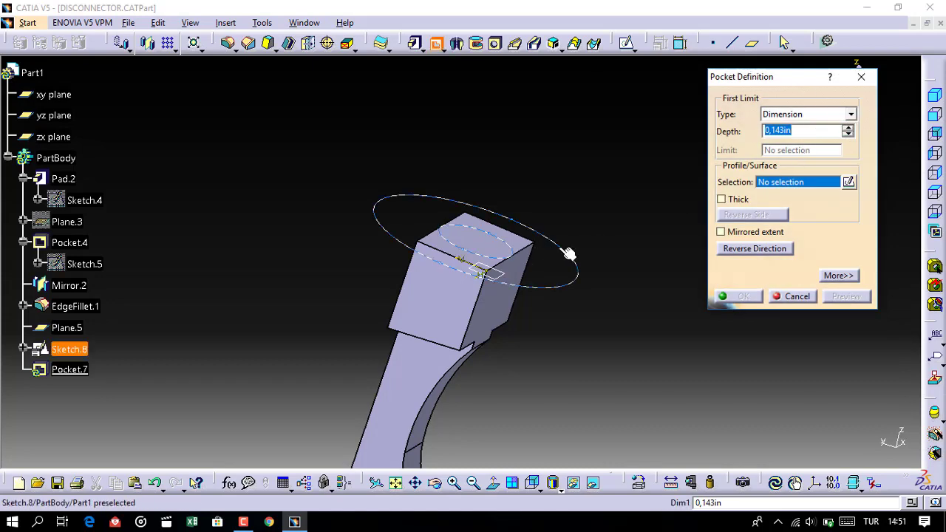
pyautogui.click(68, 349)
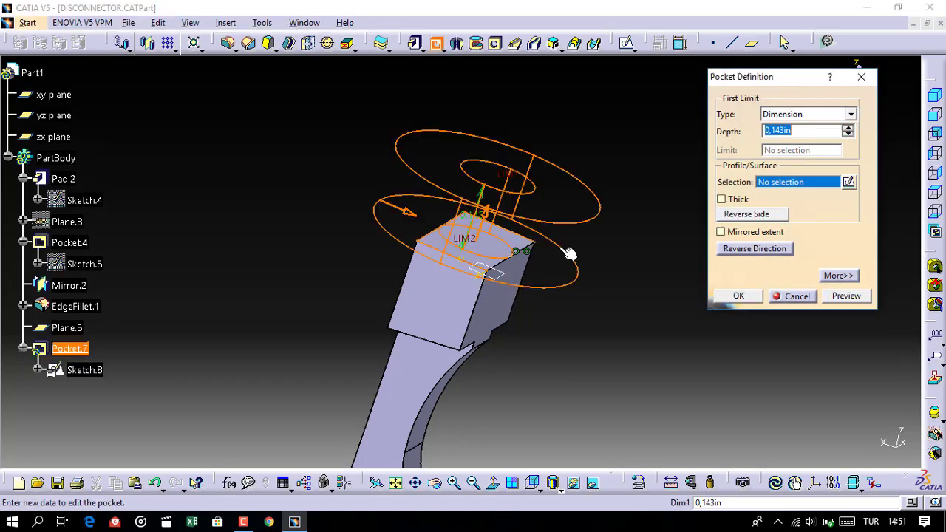
pyautogui.click(747, 249)
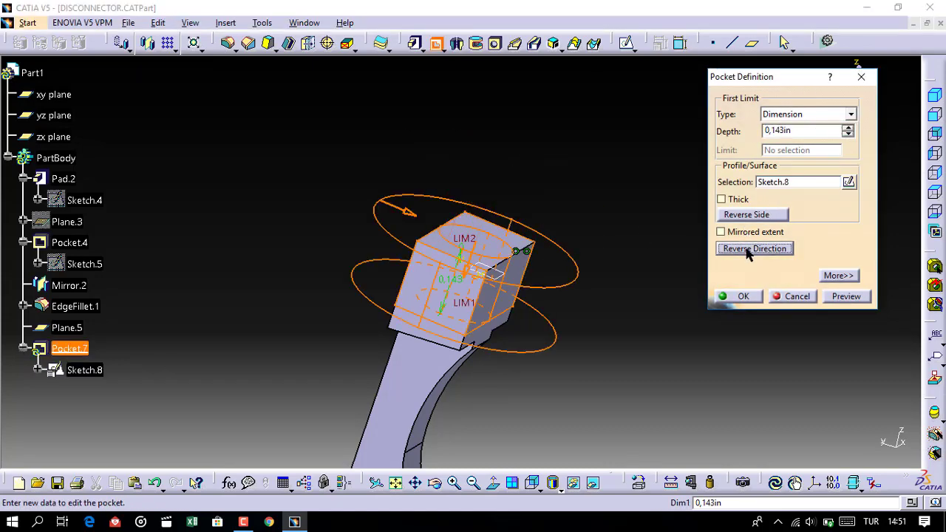
pyautogui.click(781, 130)
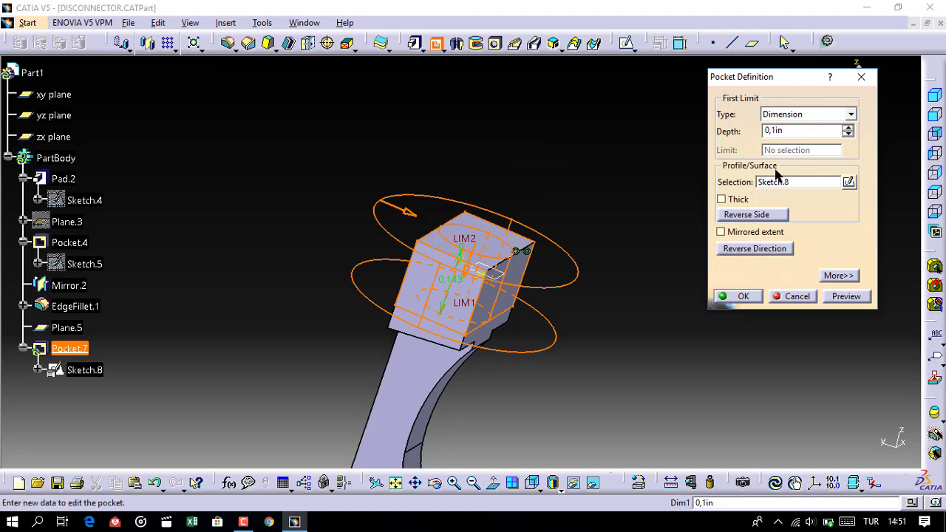
pyautogui.click(397, 501)
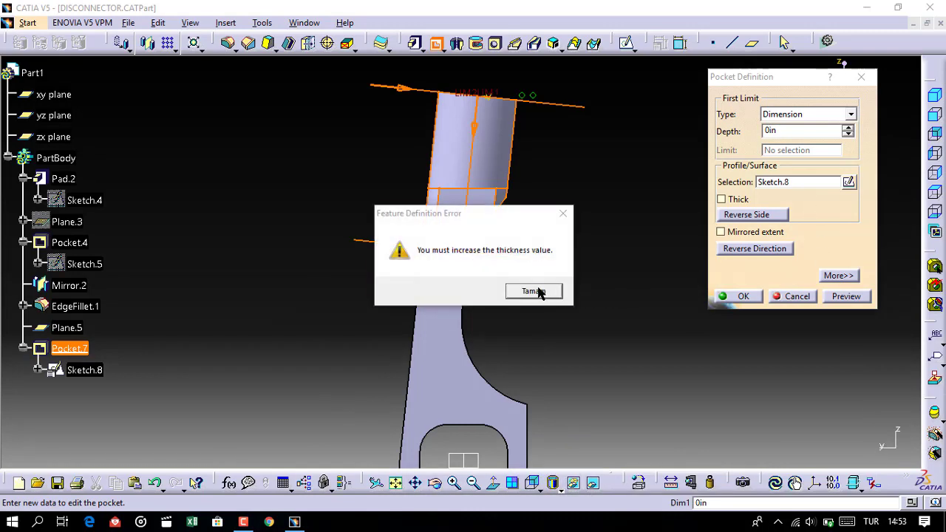
pyautogui.click(533, 291)
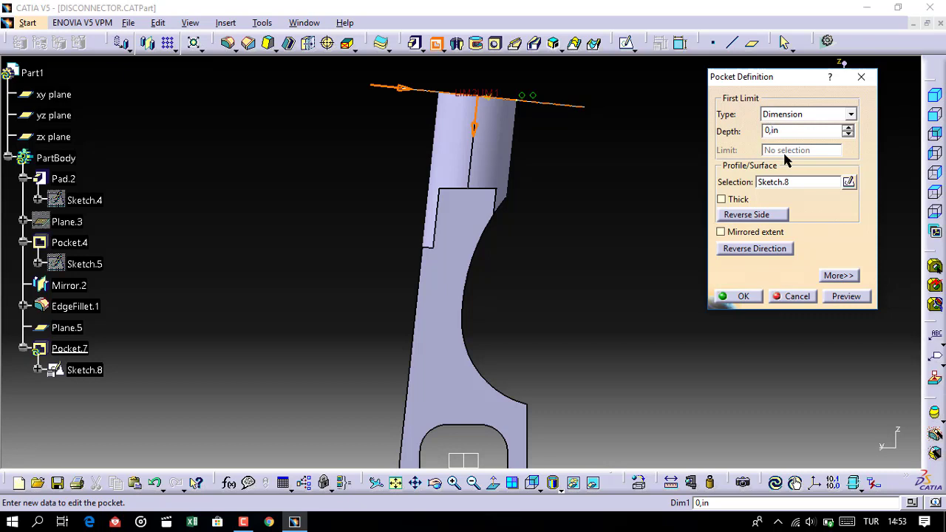
pyautogui.click(851, 297)
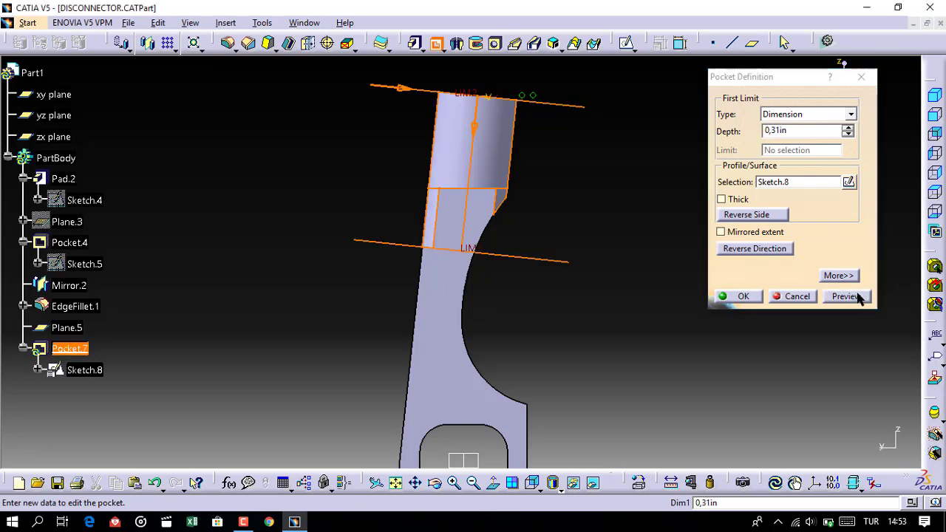
pyautogui.click(742, 296)
pyautogui.click(664, 286)
pyautogui.moveTo(664, 286)
pyautogui.mouseDown(button='middle')
pyautogui.moveTo(594, 212)
pyautogui.moveTo(551, 241)
pyautogui.moveTo(577, 247)
pyautogui.mouseUp(button='middle')
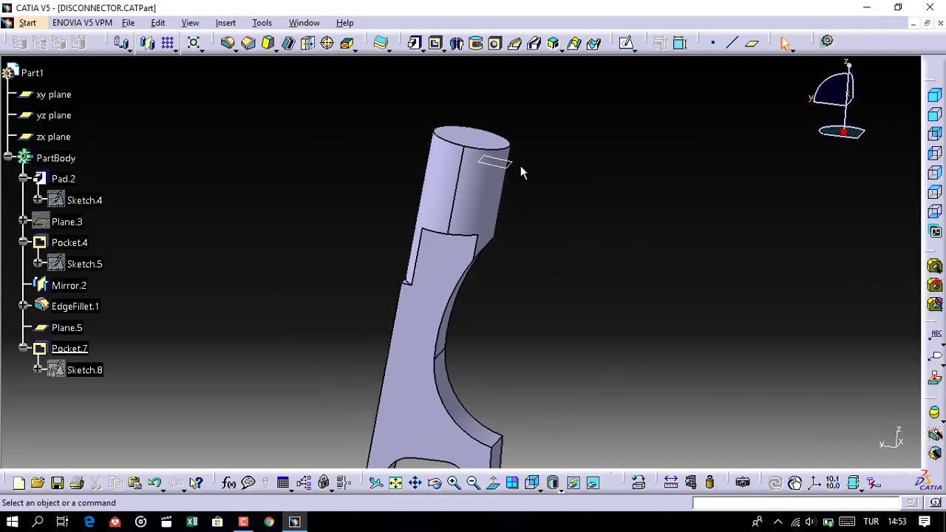
# Hide Plane.5.
pyautogui.rightClick(513, 164)
pyautogui.click(561, 208)
pyautogui.moveTo(581, 229); pyautogui.dragTo(646, 108, button='middle')
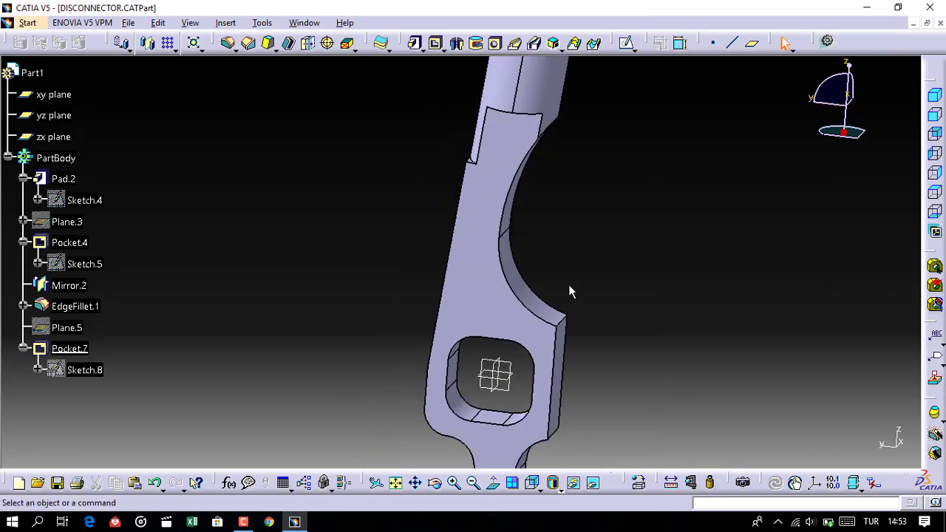
# Create Sketch.9 on the yz plane with the angled notch profile and leave the sketcher.
pyautogui.click(495, 373)
pyautogui.click(627, 44)
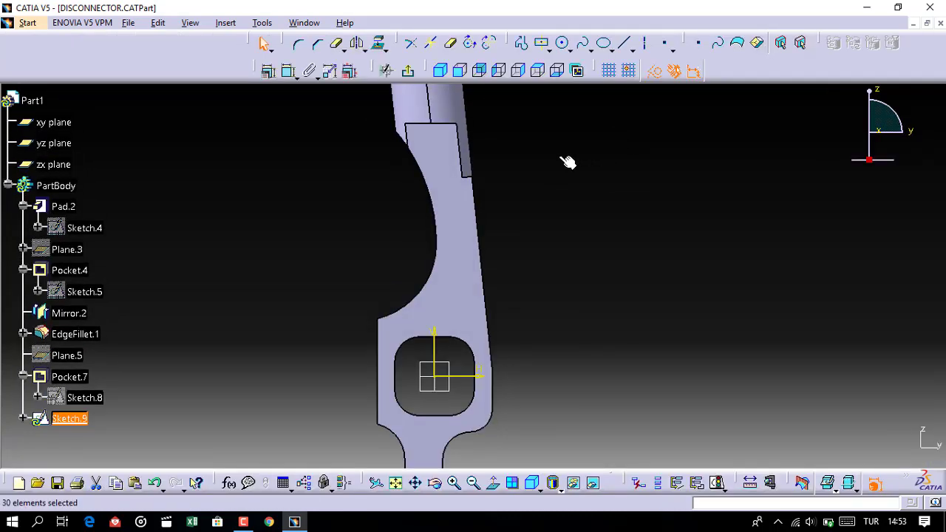
pyautogui.moveTo(567, 162); pyautogui.dragTo(586, 251, button='middle')
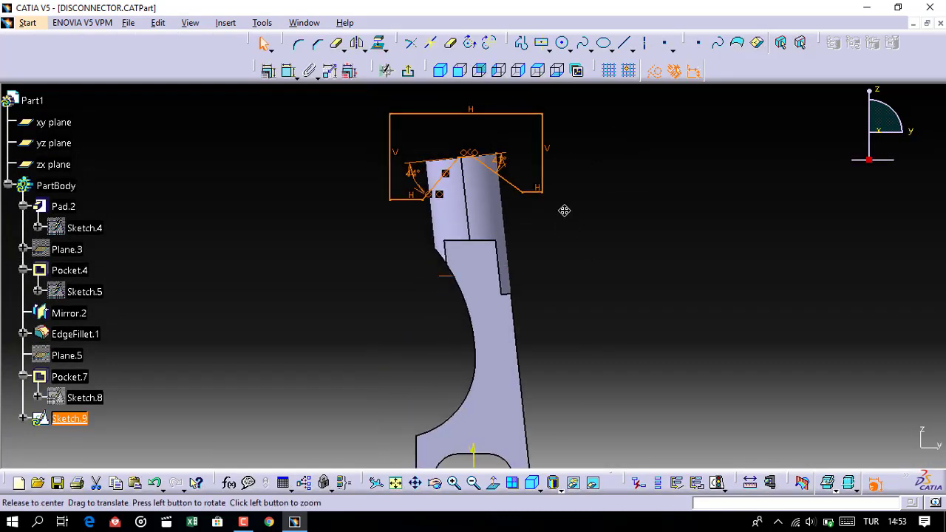
pyautogui.moveTo(565, 211); pyautogui.dragTo(612, 244, button='middle')
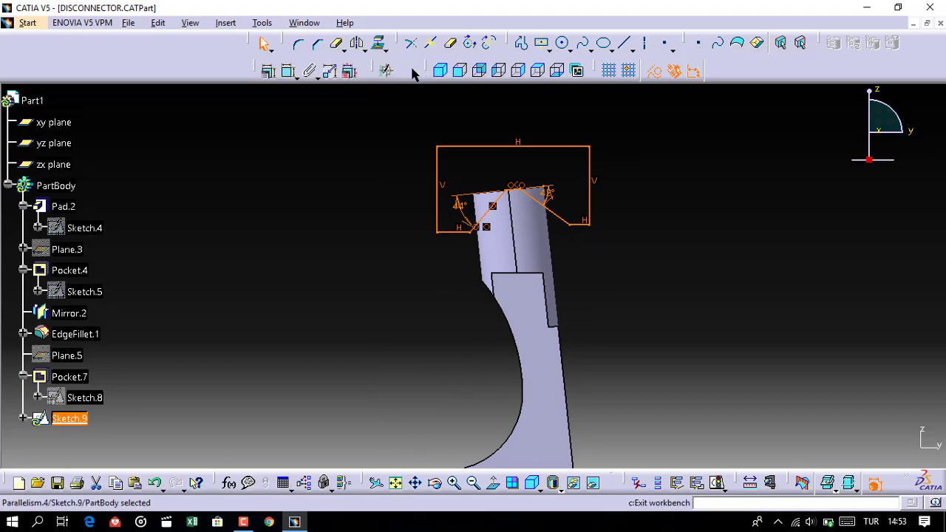
pyautogui.click(385, 70)
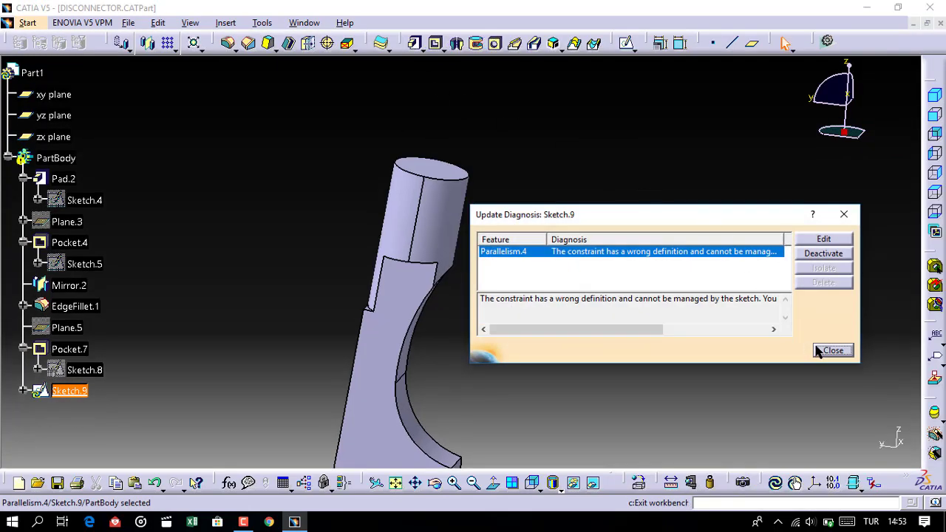
# Dismiss the Sketch.9 update diagnosis and select the yz plane.
pyautogui.click(832, 350)
pyautogui.moveTo(488, 232)
pyautogui.mouseDown(button='middle')
pyautogui.moveTo(625, 218)
pyautogui.moveTo(625, 140)
pyautogui.mouseUp(button='middle')
pyautogui.click(559, 305)
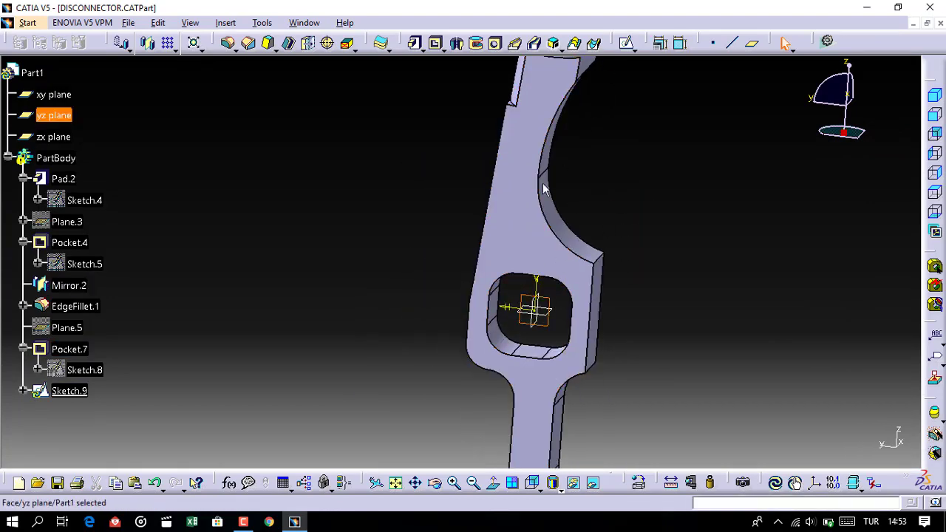
# Attempt a pocket from Sketch.9, cancel it after the constraint error, and call up Sketch.9's menu.
pyautogui.click(74, 391)
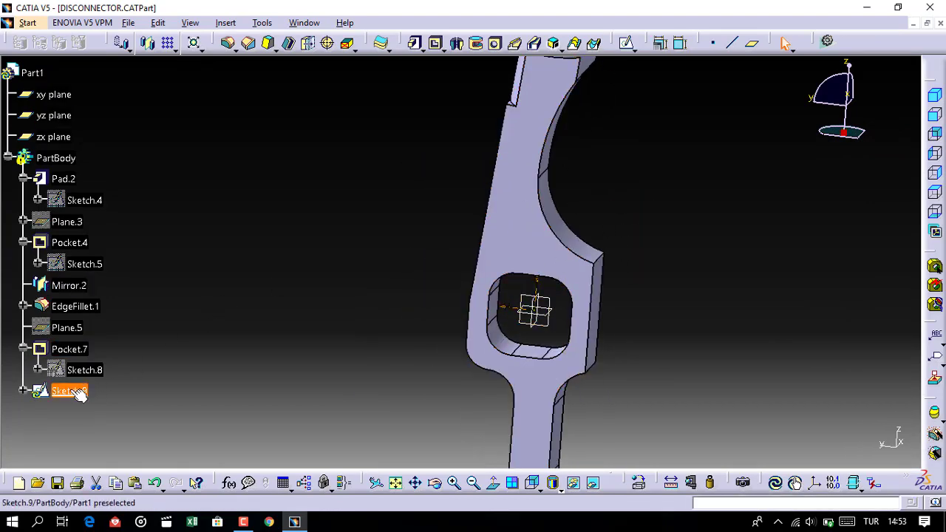
pyautogui.click(436, 44)
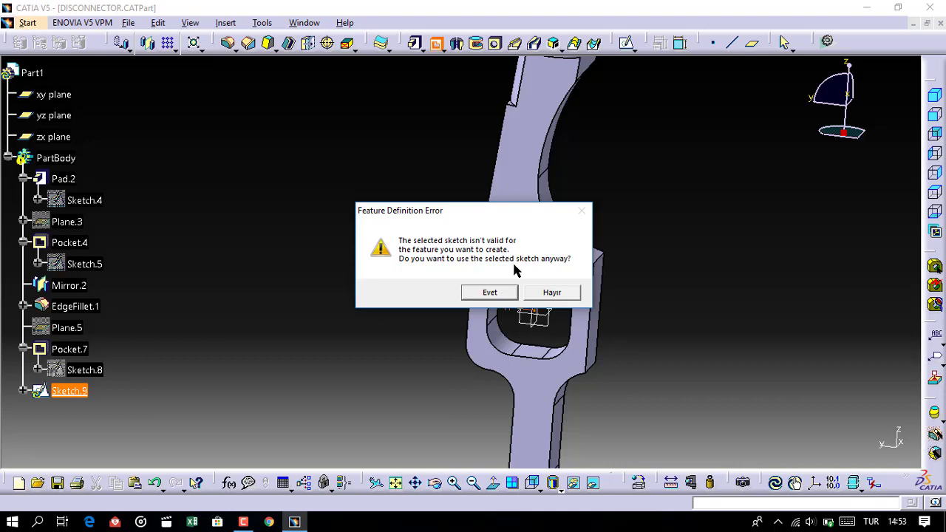
pyautogui.click(489, 293)
pyautogui.click(565, 294)
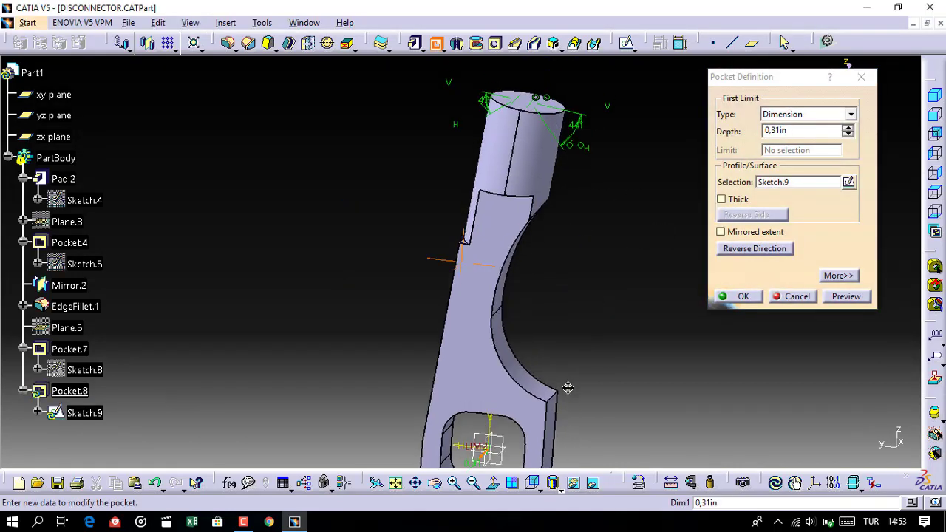
pyautogui.moveTo(662, 233); pyautogui.dragTo(566, 397, button='middle')
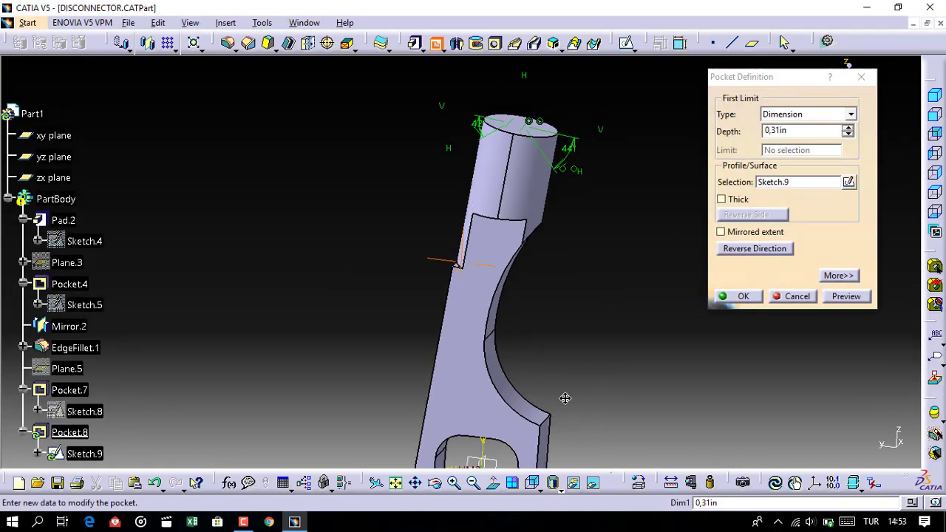
pyautogui.click(796, 296)
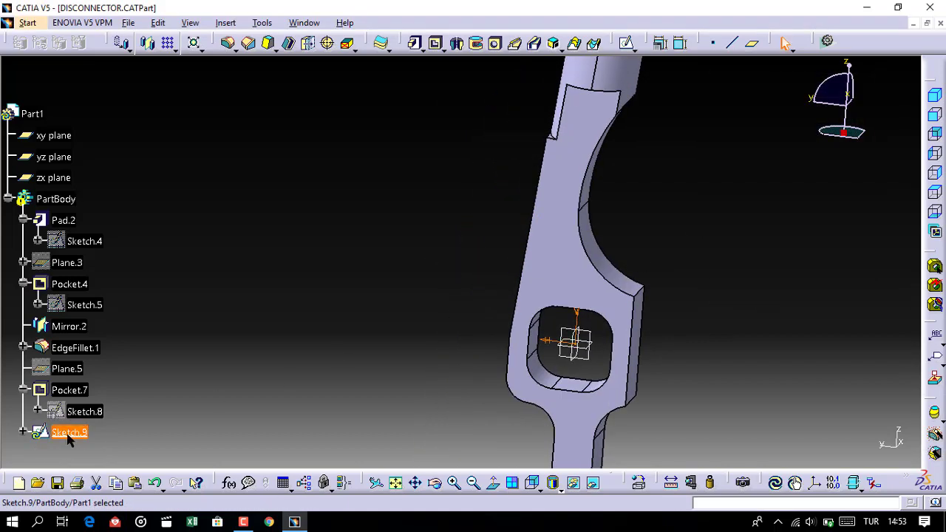
pyautogui.rightClick(68, 437)
# Delete Sketch.9, then open and leave an empty sketch on the yz plane.
pyautogui.click(129, 345)
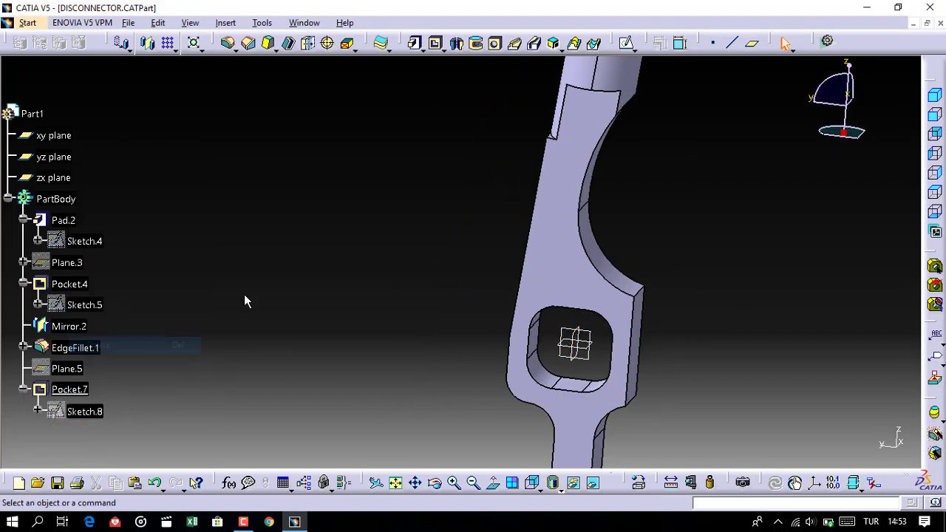
pyautogui.click(553, 375)
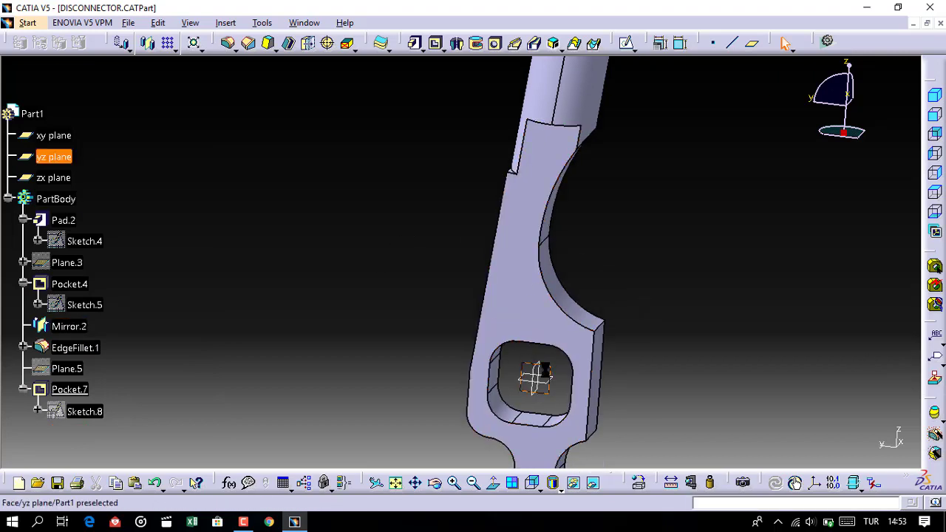
pyautogui.click(628, 44)
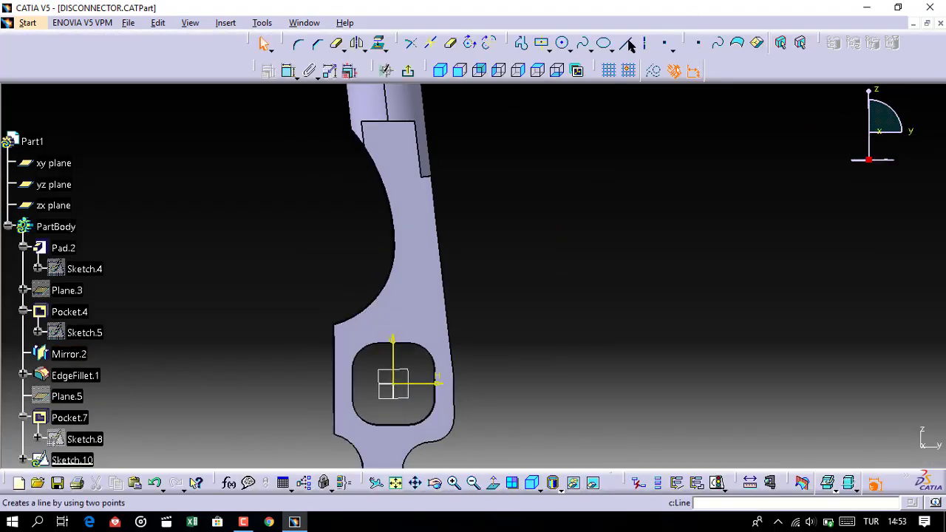
pyautogui.moveTo(524, 175); pyautogui.dragTo(549, 244, button='middle')
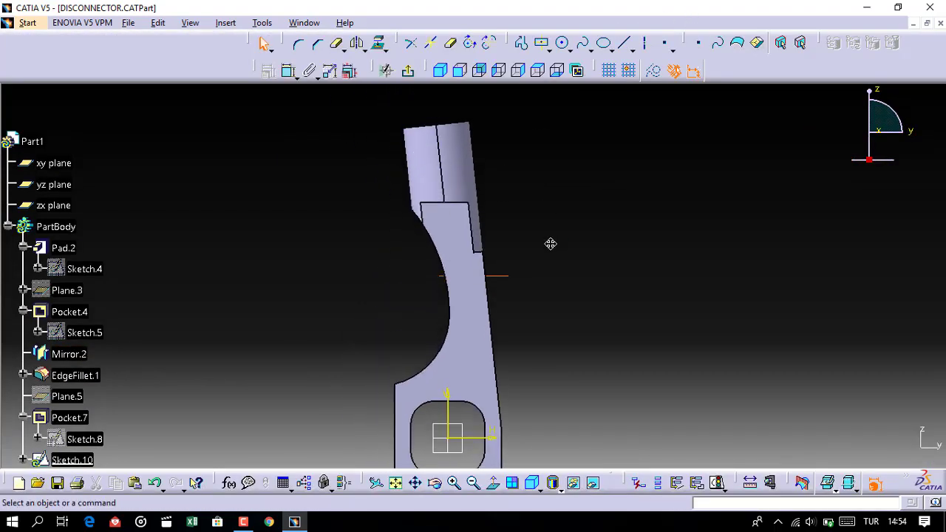
pyautogui.click(407, 70)
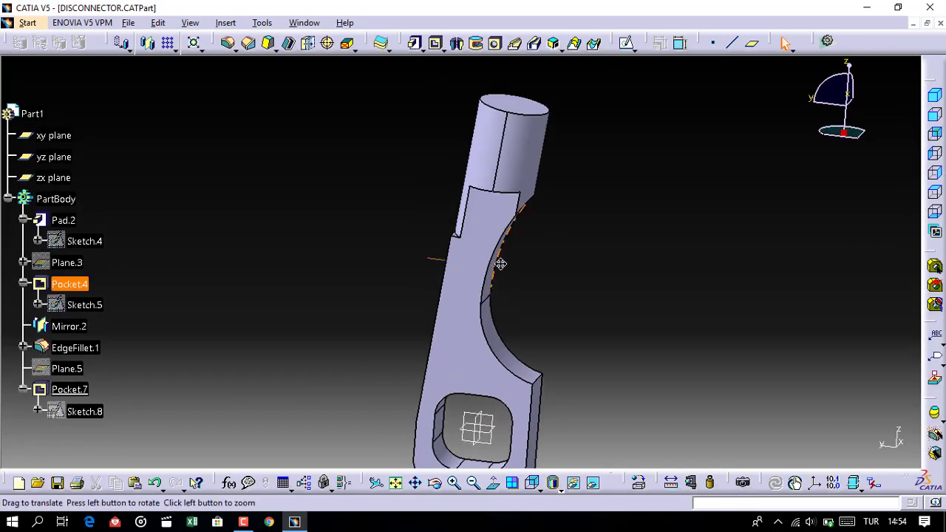
# Copy all elements of the Sketch.4 lever profile.
pyautogui.moveTo(500, 264); pyautogui.dragTo(538, 183, button='middle')
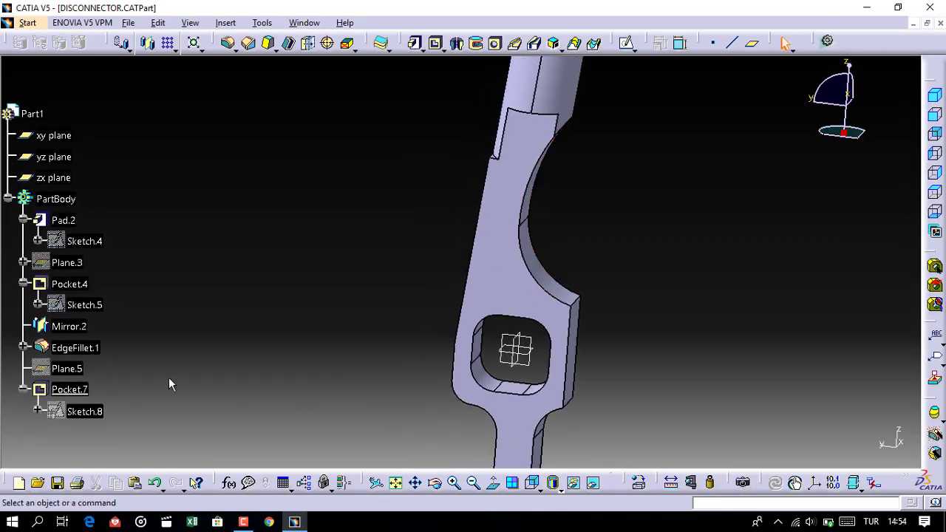
pyautogui.doubleClick(82, 241)
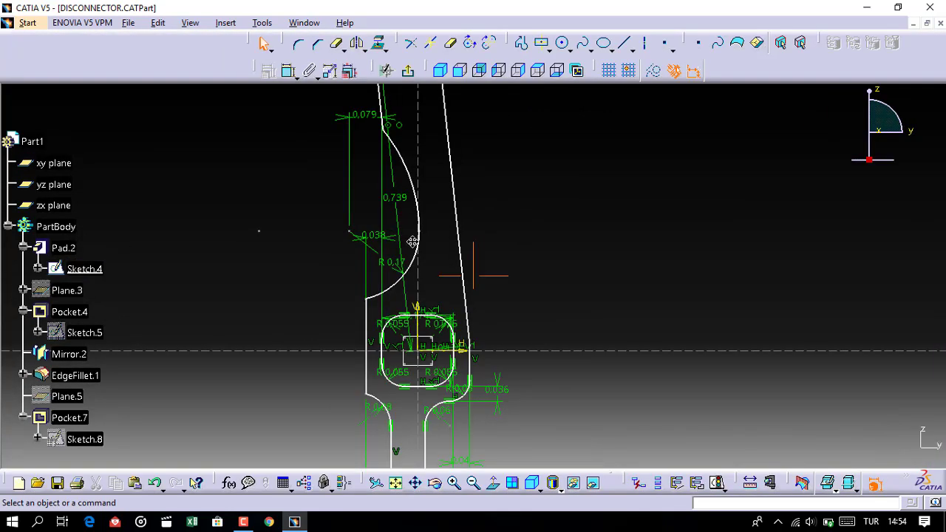
pyautogui.moveTo(413, 242)
pyautogui.mouseDown(button='middle')
pyautogui.moveTo(486, 152)
pyautogui.moveTo(509, 96)
pyautogui.mouseUp(button='middle')
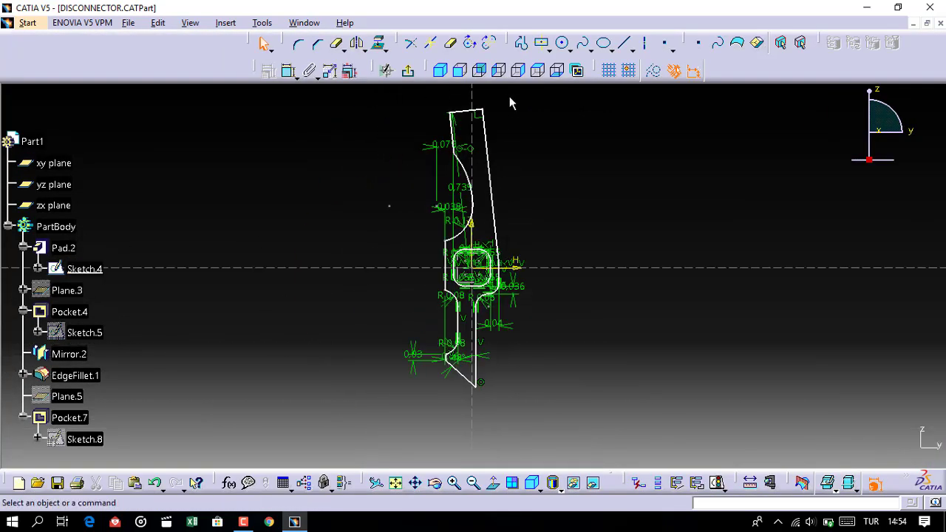
pyautogui.moveTo(500, 94); pyautogui.dragTo(410, 407)
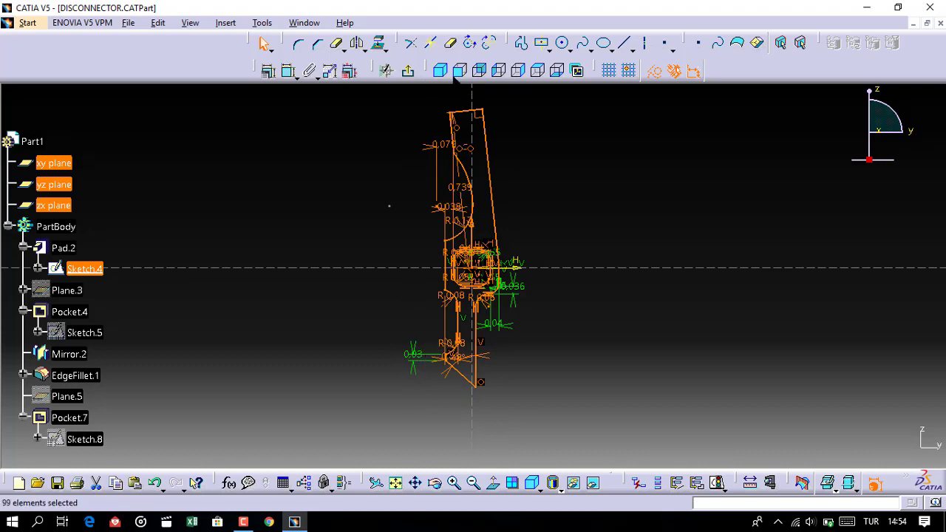
pyautogui.click(875, 483)
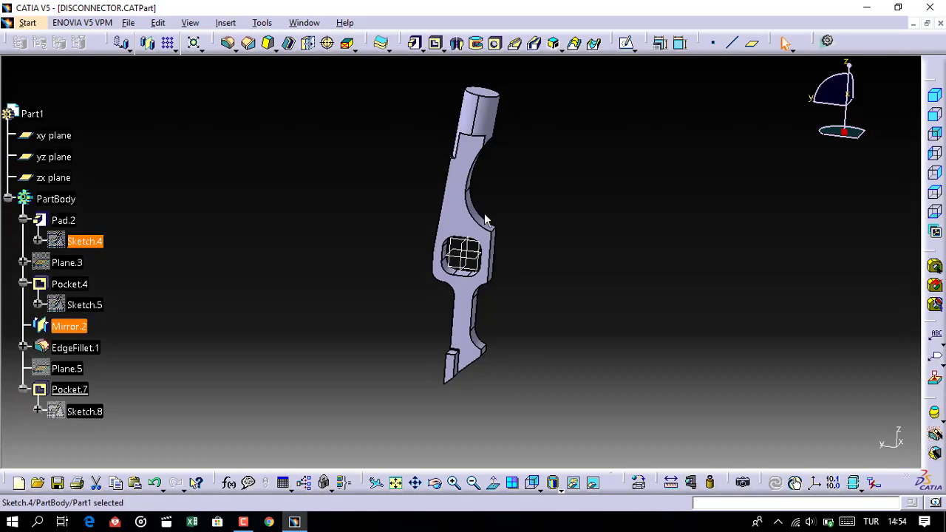
# Paste the lever profile into a new yz-plane Sketch.11 and reopen it for editing.
pyautogui.click(626, 42)
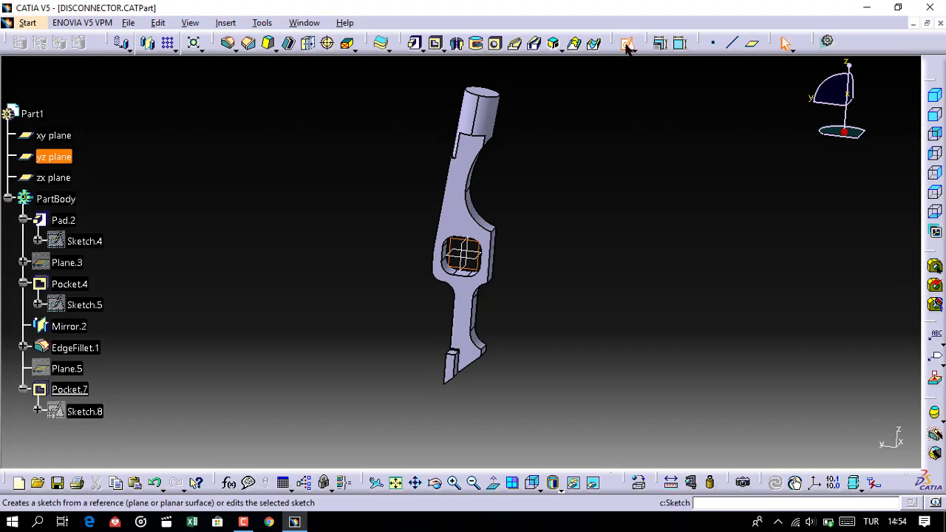
pyautogui.hotkey('ctrl', 'v')
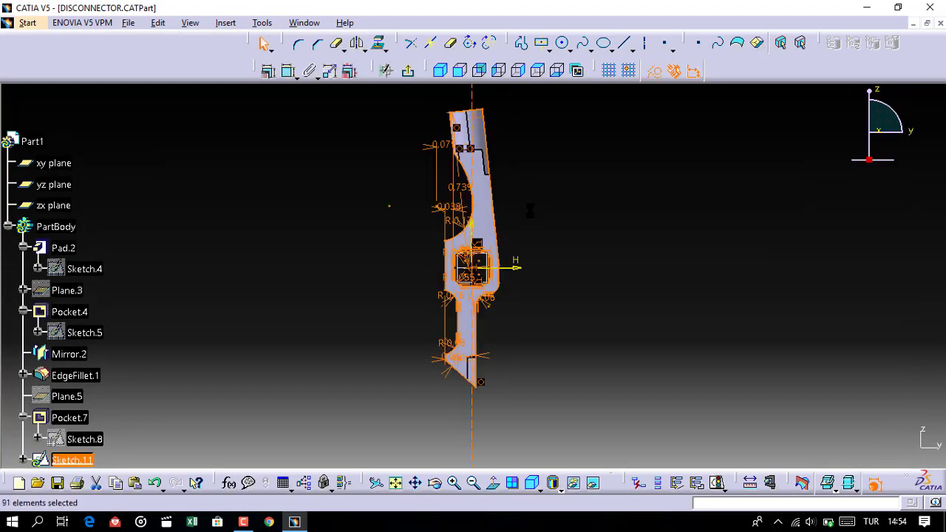
pyautogui.click(406, 71)
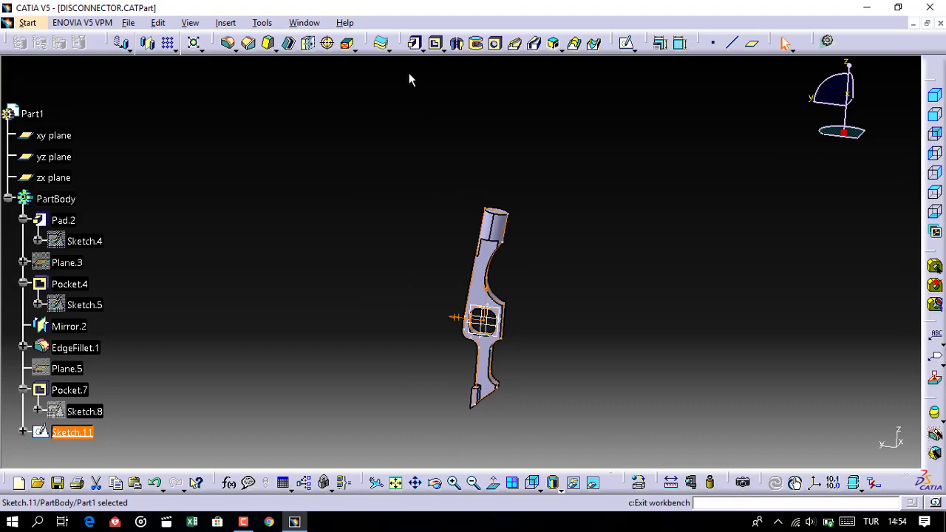
pyautogui.click(624, 44)
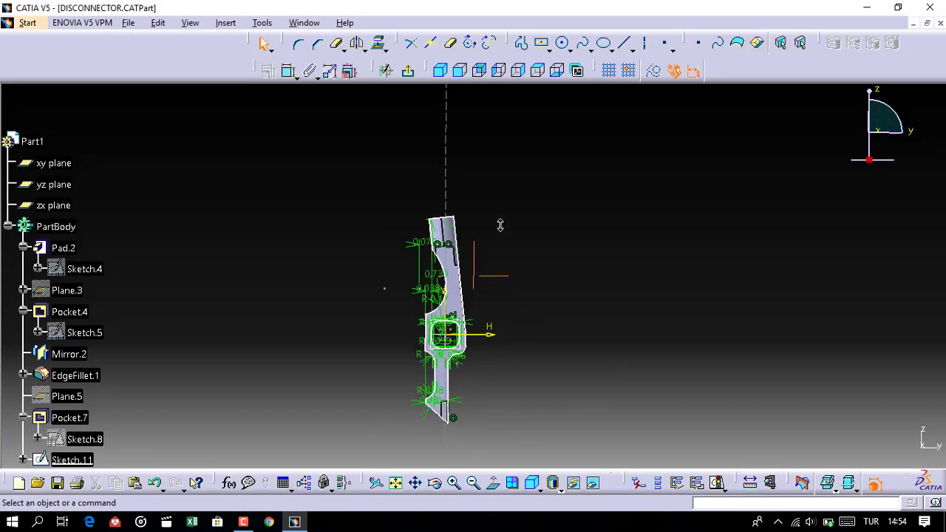
# Draw two vertical guide lines rising above the arm's top end.
pyautogui.moveTo(501, 225)
pyautogui.mouseDown(button='middle')
pyautogui.moveTo(503, 326)
pyautogui.moveTo(545, 111)
pyautogui.mouseUp(button='middle')
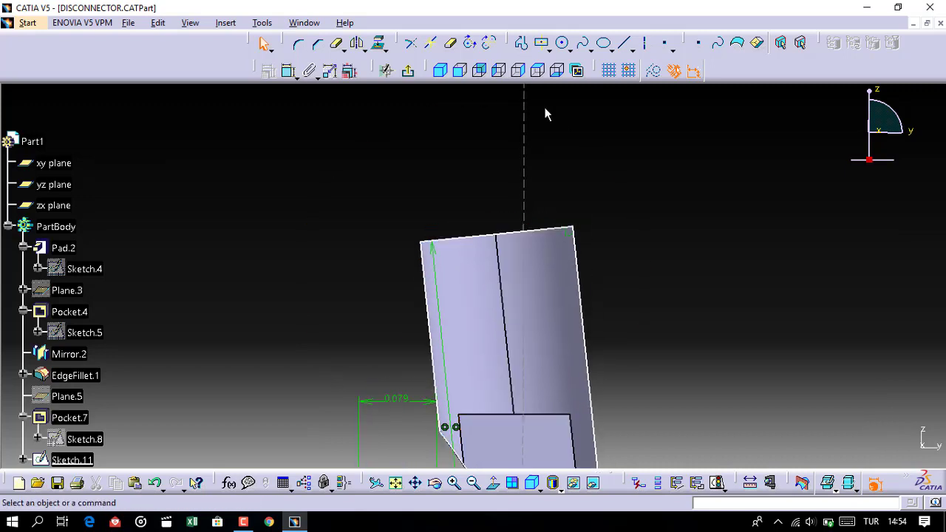
pyautogui.click(626, 44)
pyautogui.click(556, 292)
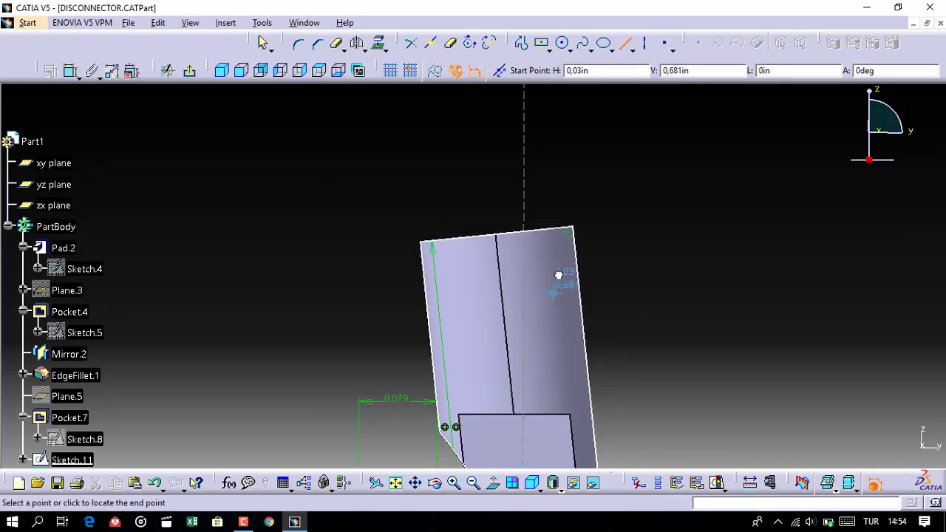
pyautogui.click(543, 154)
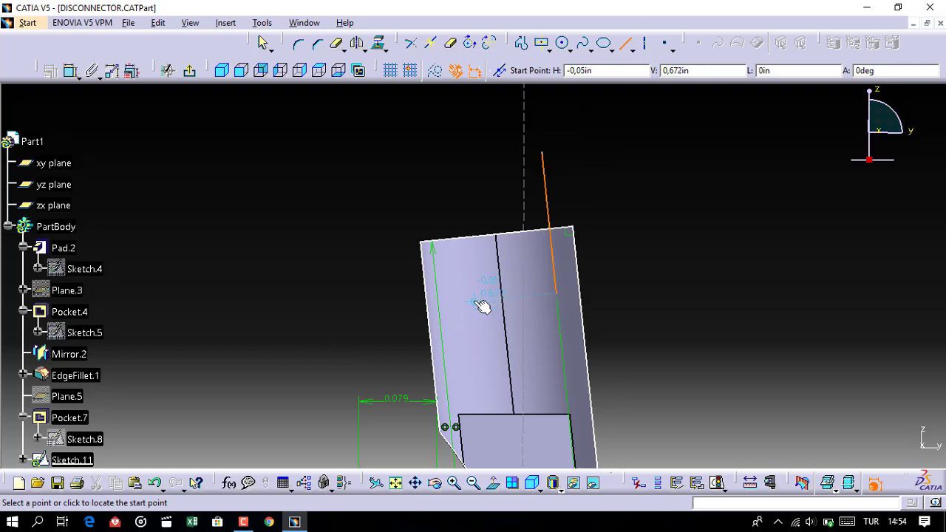
pyautogui.click(473, 298)
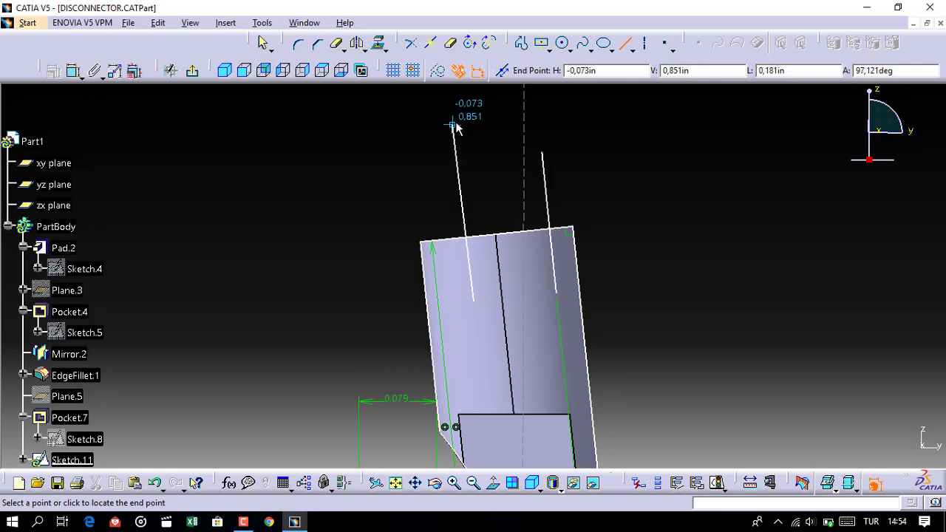
pyautogui.click(456, 123)
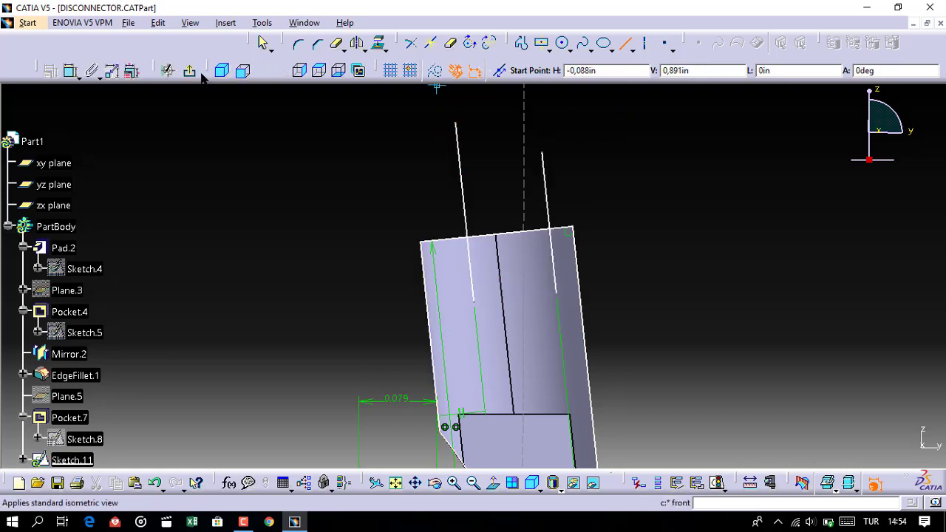
# Dimension the new vertical line 0.052 from the arm's right edge.
pyautogui.click(72, 72)
pyautogui.click(553, 274)
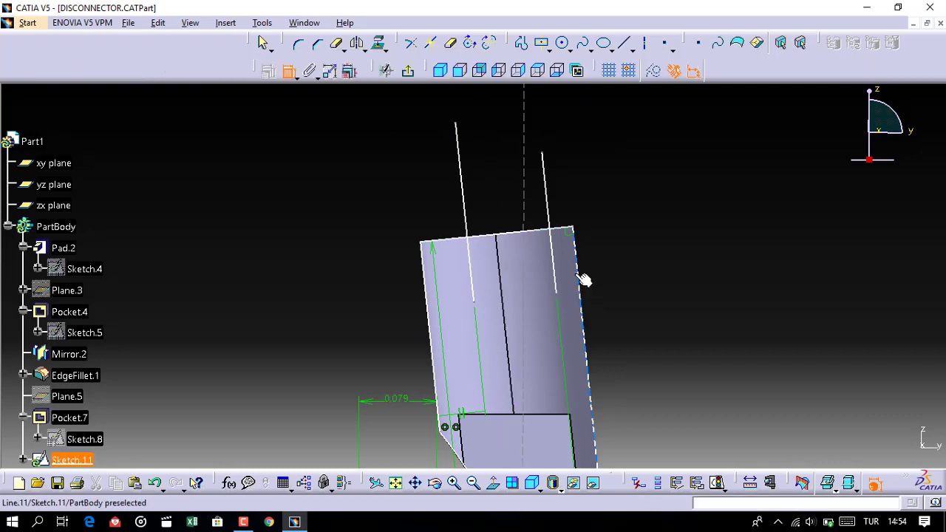
pyautogui.click(558, 264)
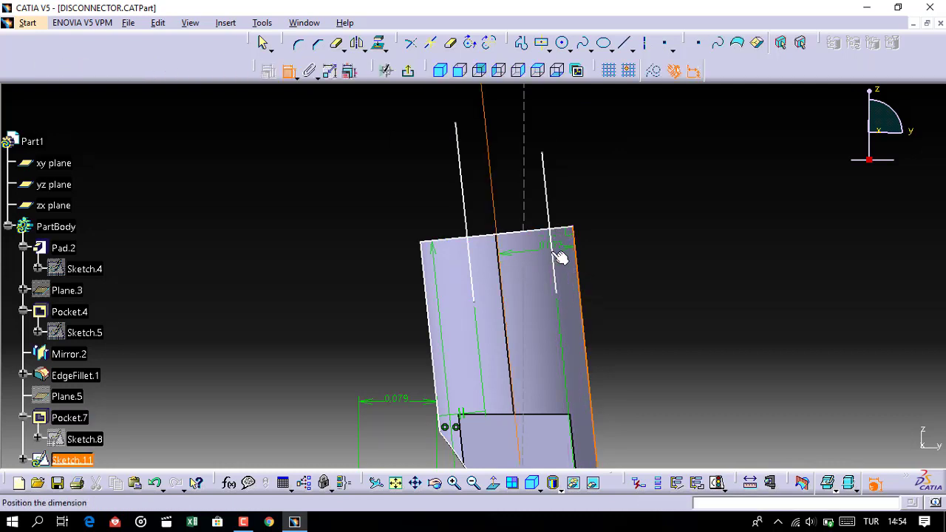
pyautogui.press('Escape')
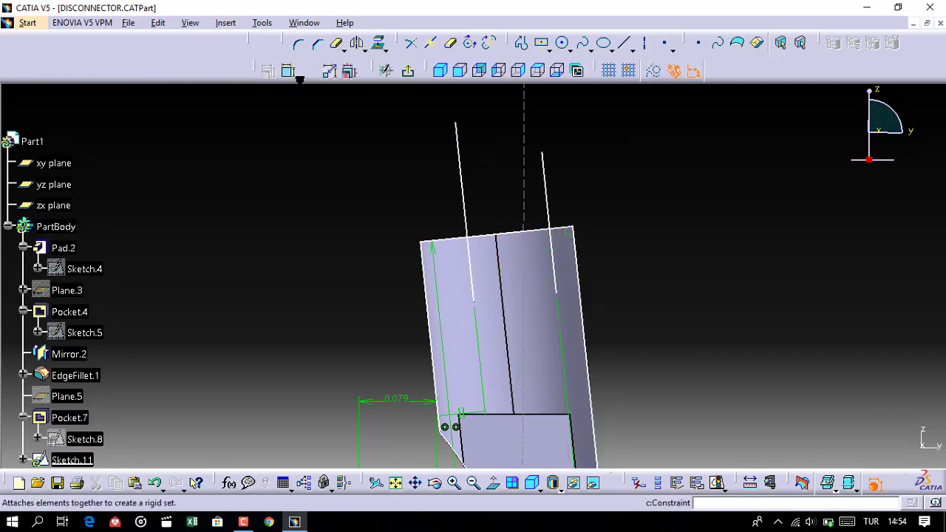
pyautogui.click(289, 71)
pyautogui.click(575, 256)
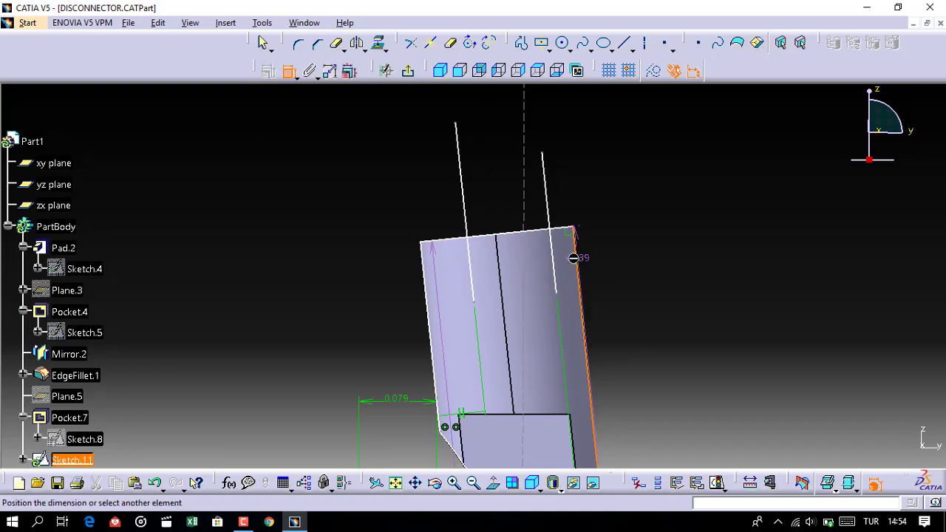
pyautogui.click(559, 256)
pyautogui.click(552, 124)
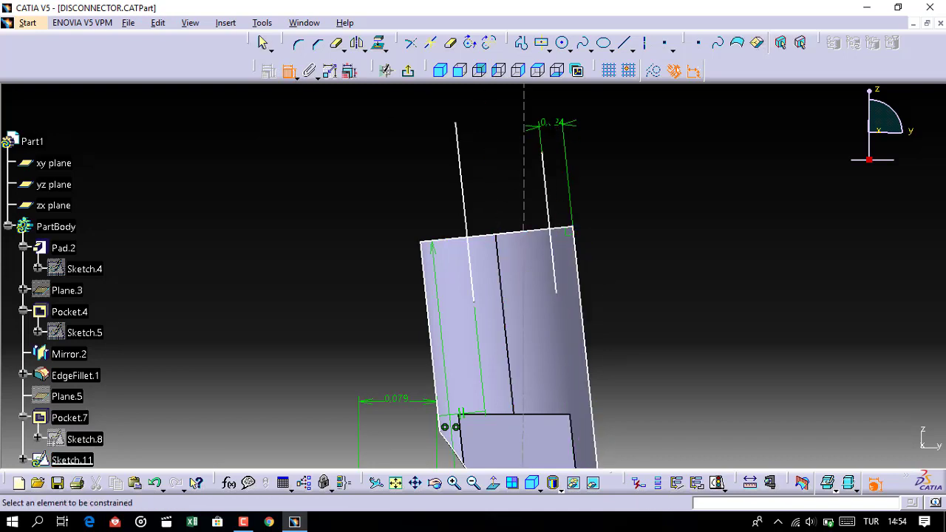
pyautogui.doubleClick(555, 123)
pyautogui.write('0.052')
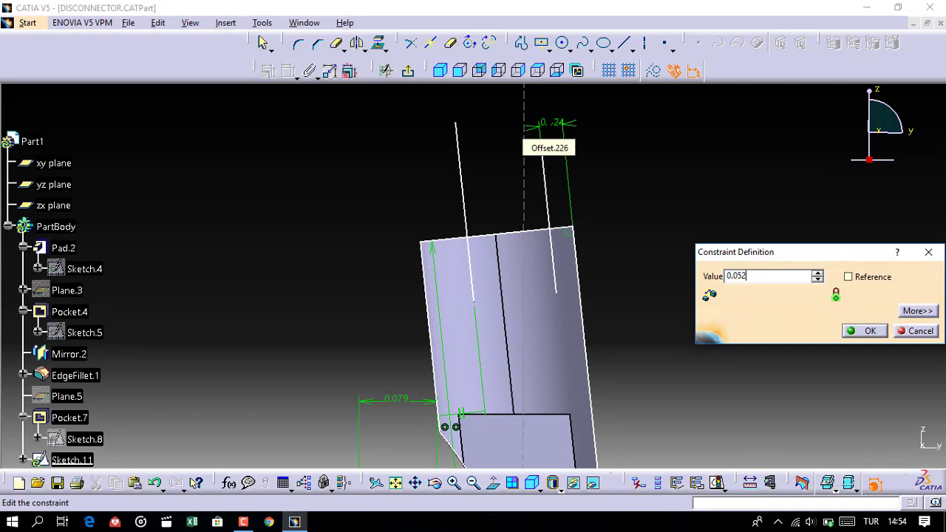
pyautogui.press('Return')
# Set the spacing between the two guide lines to 0.03.
pyautogui.click(515, 173)
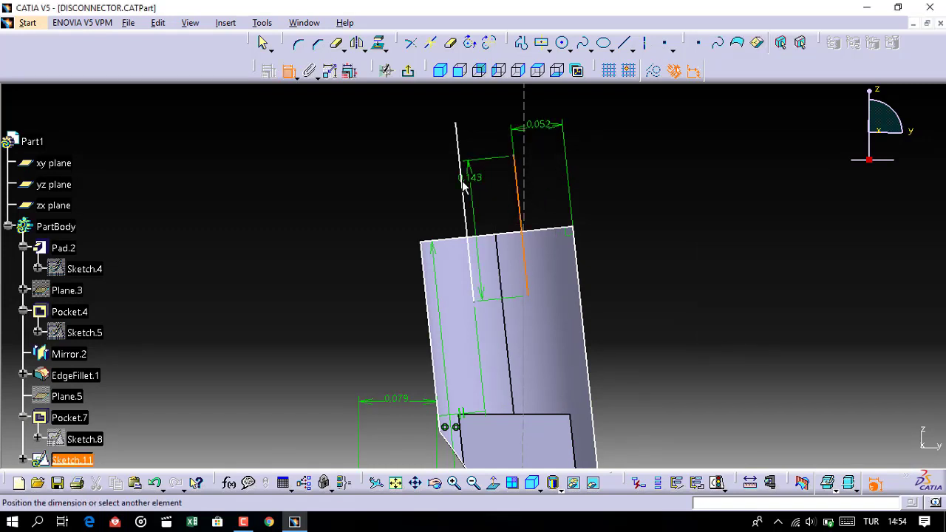
pyautogui.click(463, 186)
pyautogui.click(481, 126)
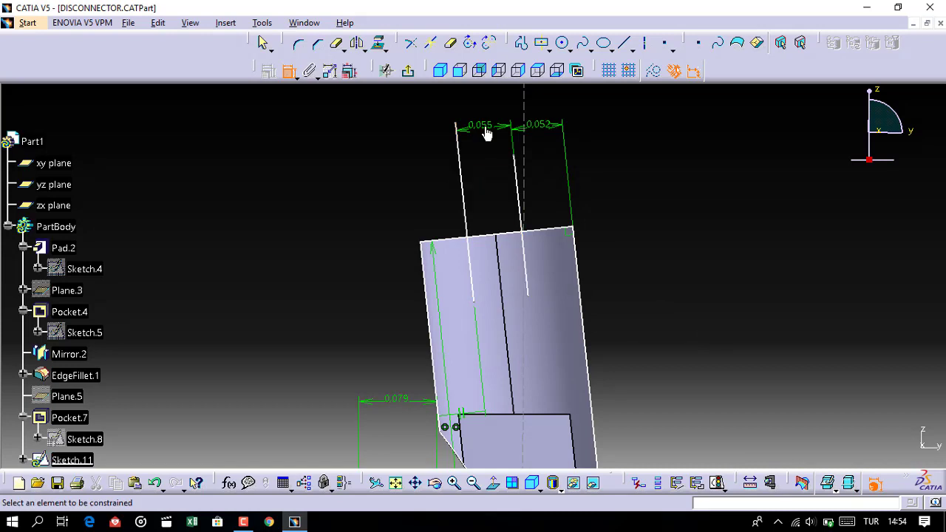
pyautogui.doubleClick(486, 131)
pyautogui.write('0.030')
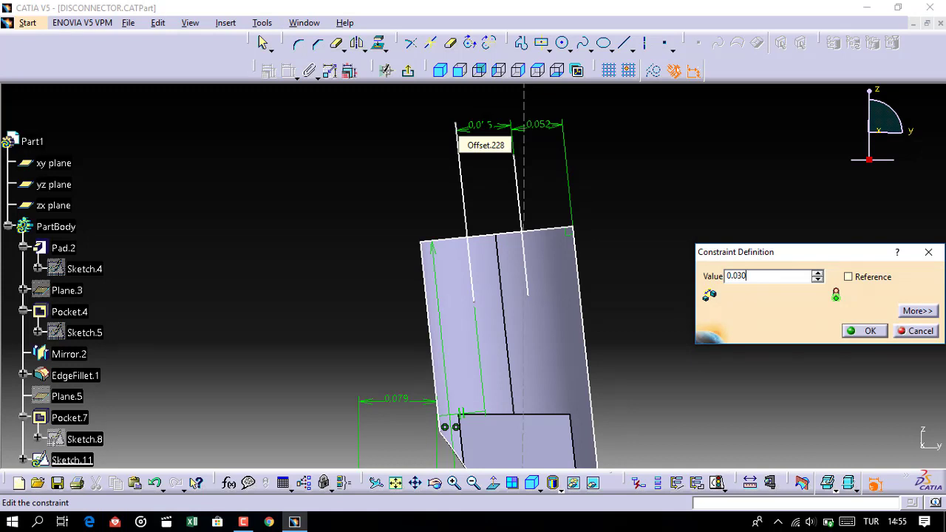
pyautogui.press('Return')
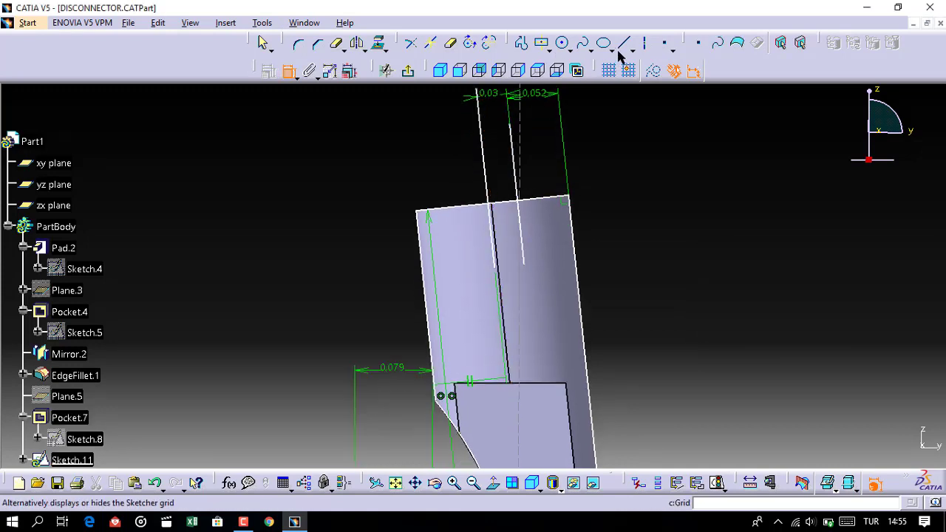
# Draw two lines slanting down left and right from the part's top edge.
pyautogui.click(625, 42)
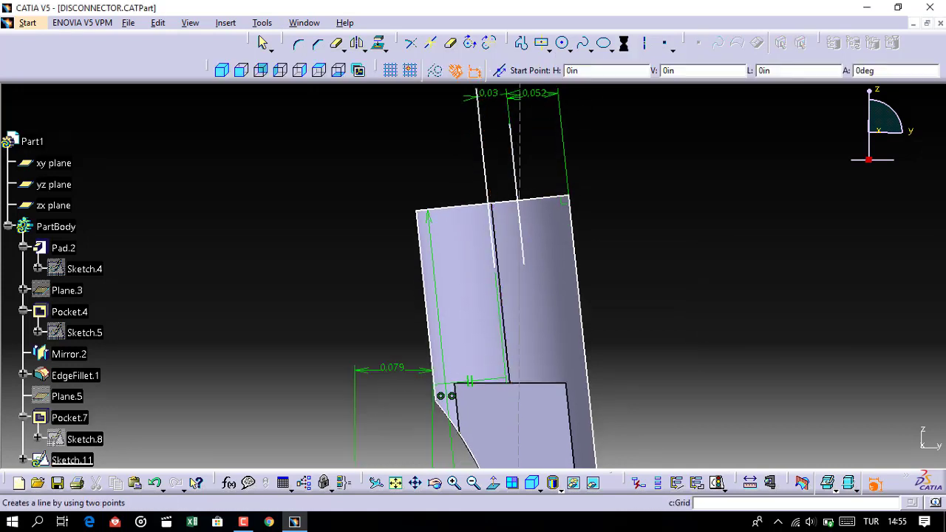
pyautogui.click(519, 200)
pyautogui.click(623, 249)
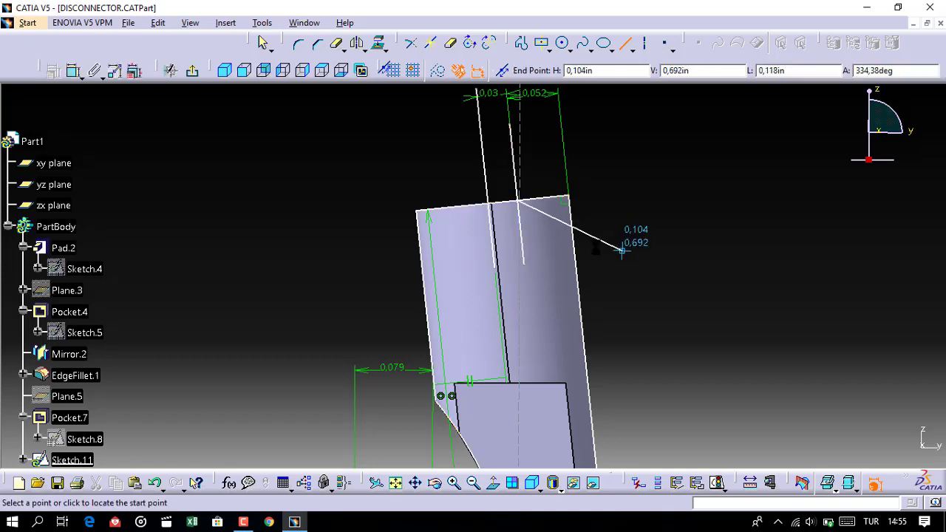
pyautogui.click(489, 200)
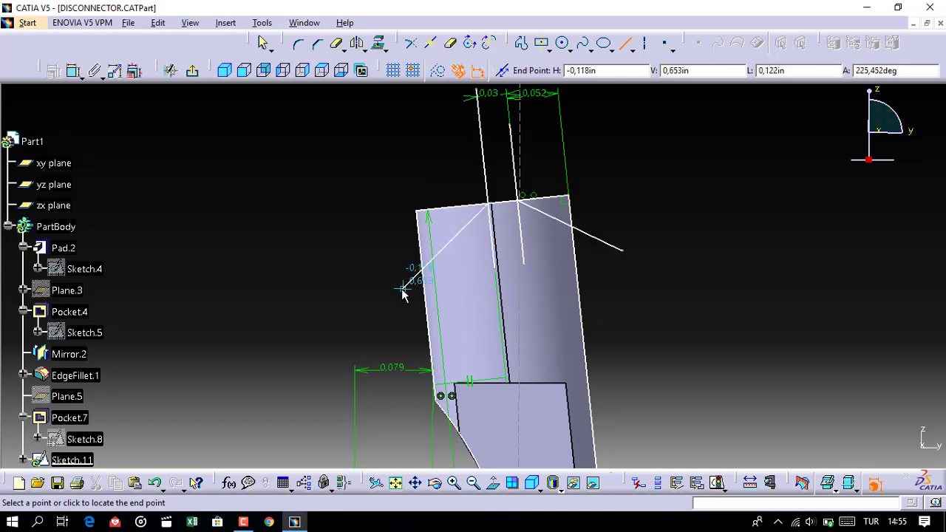
pyautogui.click(403, 288)
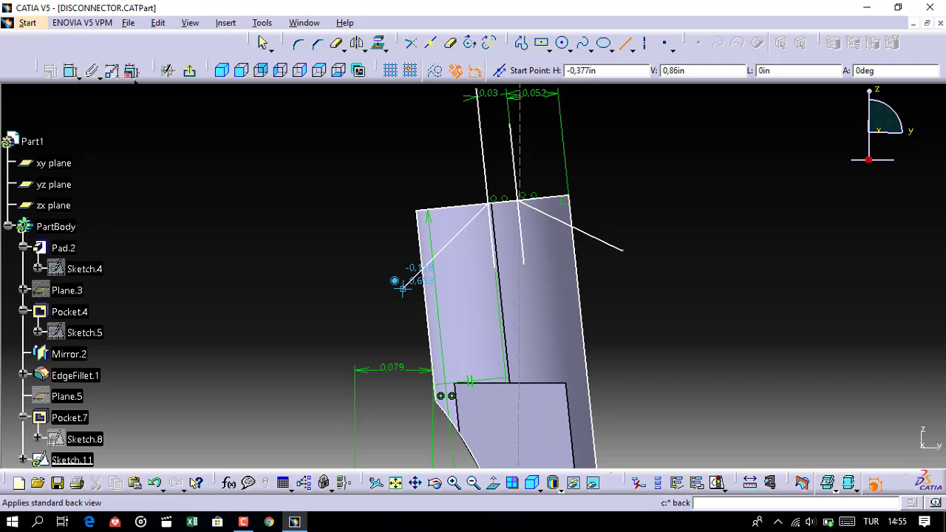
# Constrain the right slanted line at 42° and the left at 44° to the top edge.
pyautogui.click(169, 71)
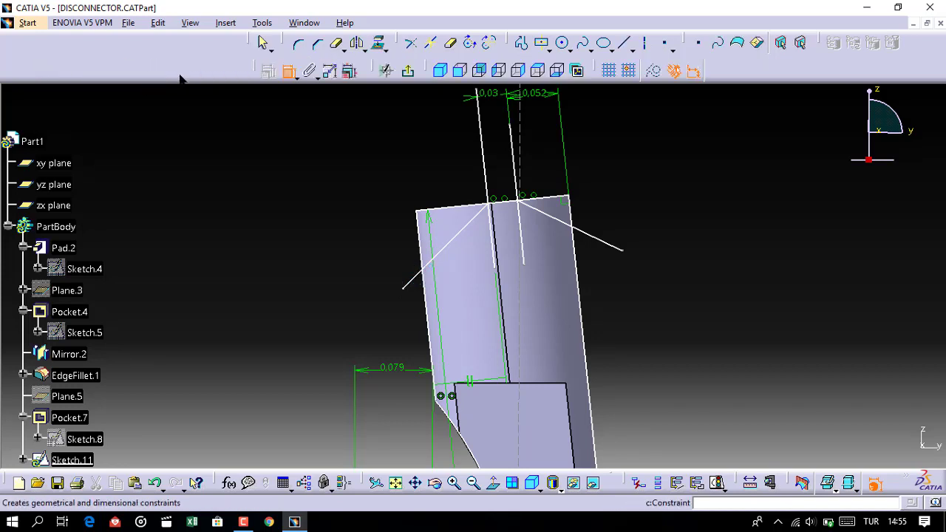
pyautogui.click(558, 203)
pyautogui.click(559, 219)
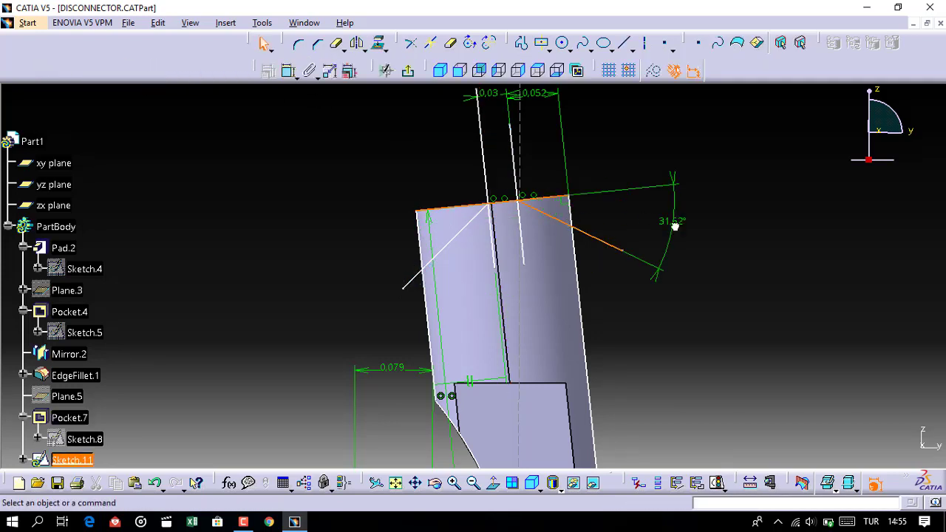
pyautogui.click(674, 227)
pyautogui.doubleClick(674, 227)
pyautogui.write('42')
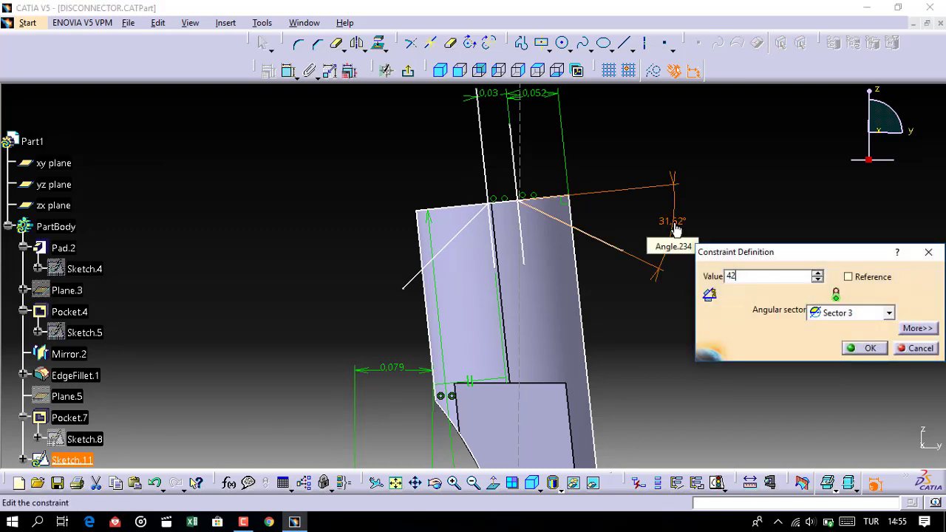
pyautogui.press('Return')
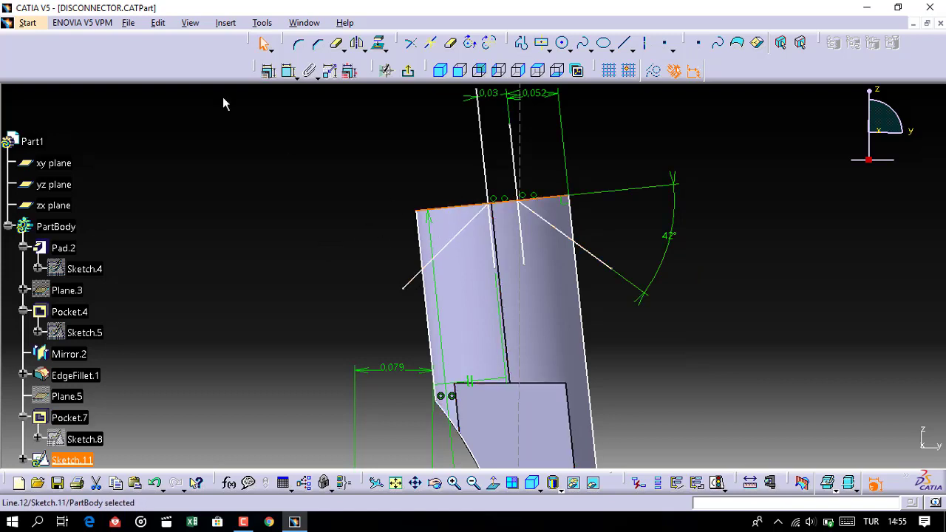
pyautogui.click(288, 70)
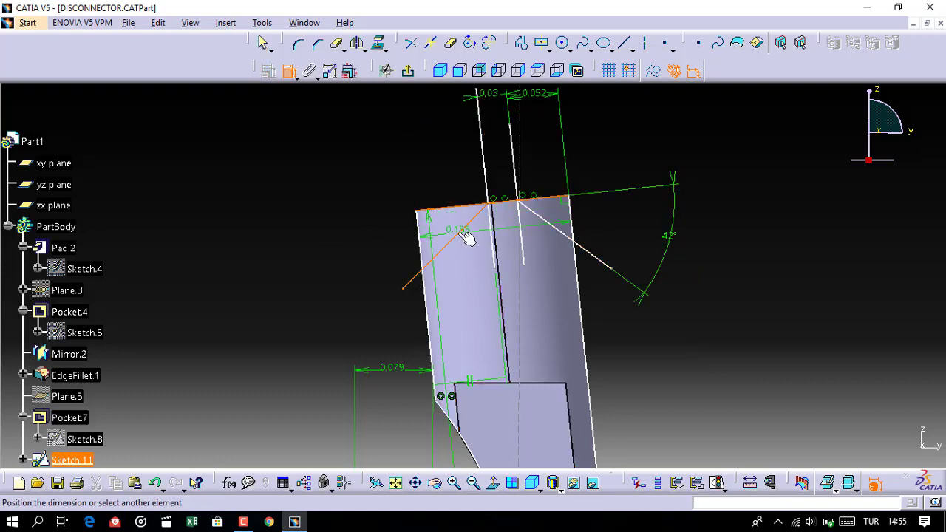
pyautogui.click(375, 251)
pyautogui.doubleClick(384, 247)
pyautogui.write('44')
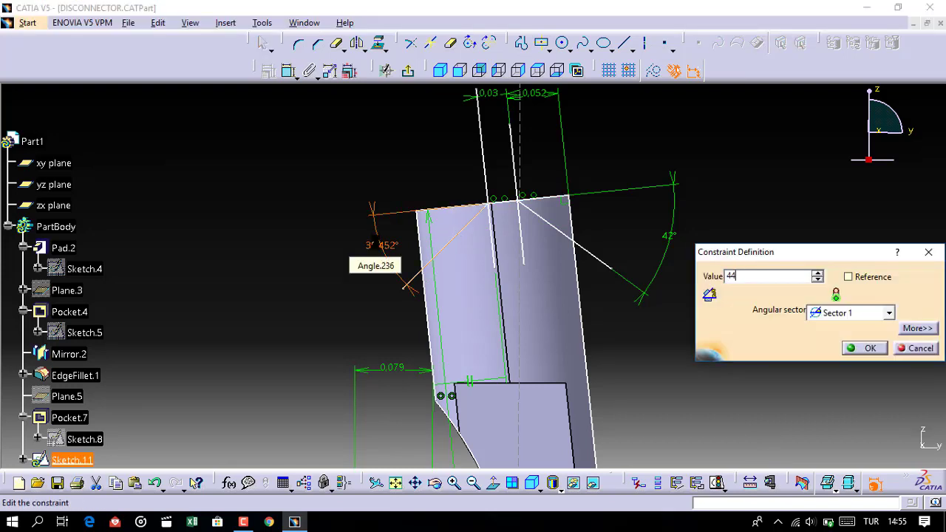
pyautogui.press('Return')
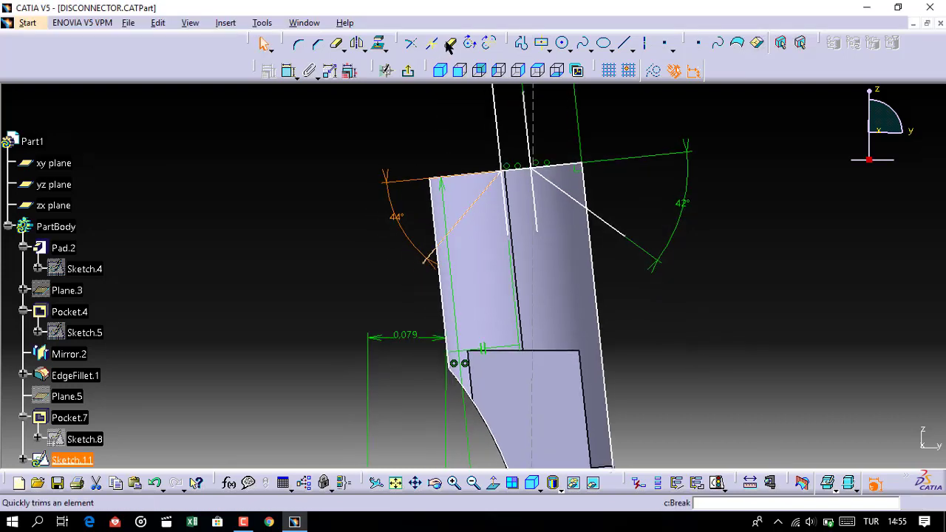
# Quick-trim the top, vertical and slanted line overhangs, leaving a clean V-notch outline.
pyautogui.click(449, 44)
pyautogui.click(465, 175)
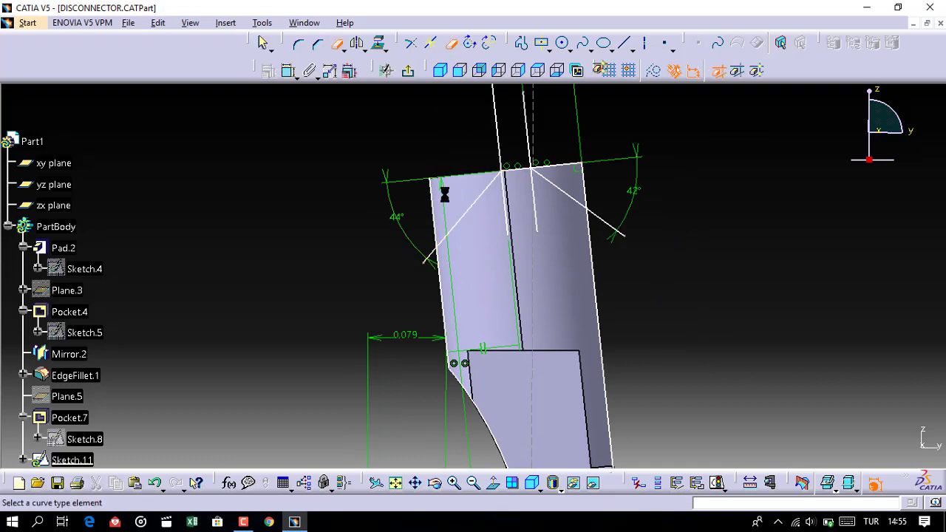
pyautogui.click(438, 259)
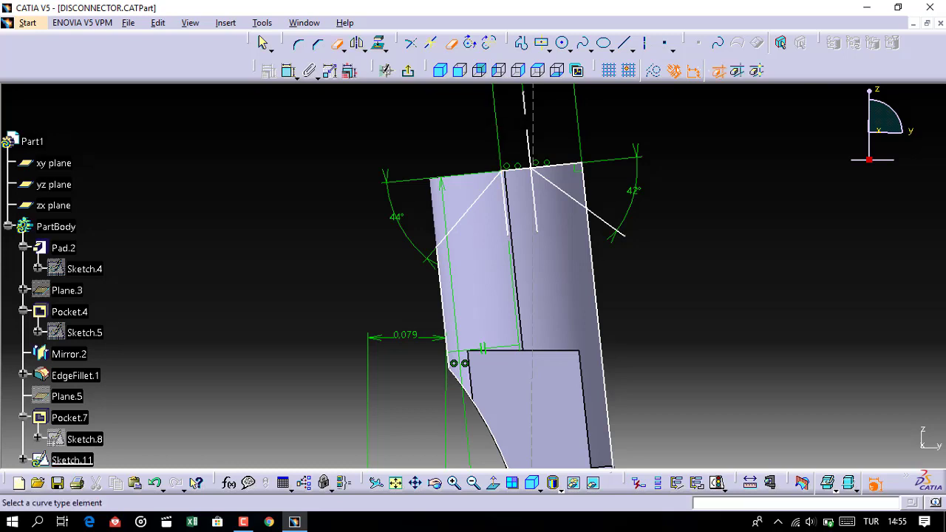
pyautogui.click(528, 122)
pyautogui.click(512, 203)
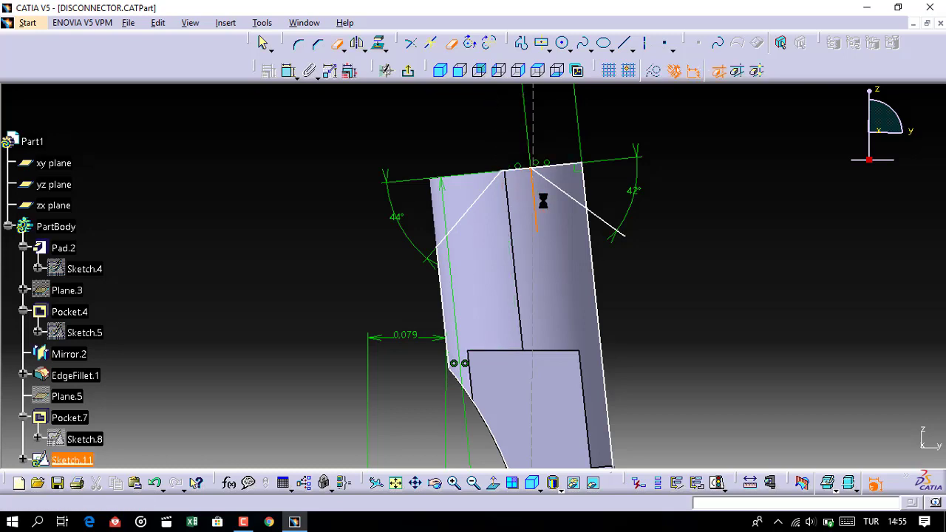
pyautogui.click(563, 165)
pyautogui.click(538, 181)
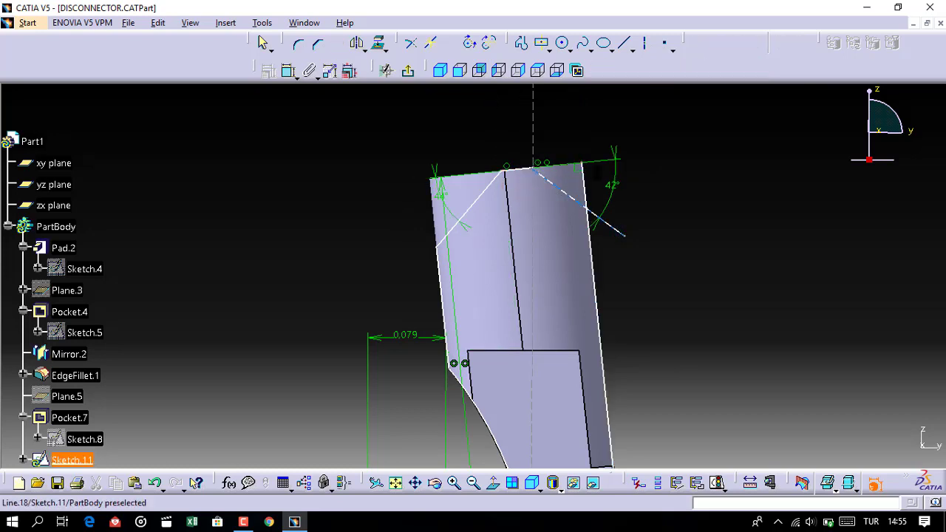
pyautogui.click(587, 207)
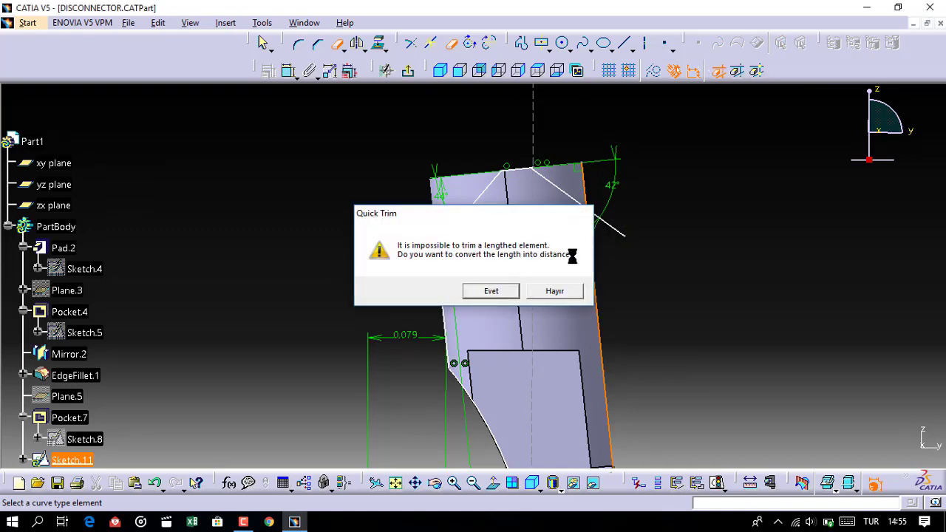
pyautogui.press('Return')
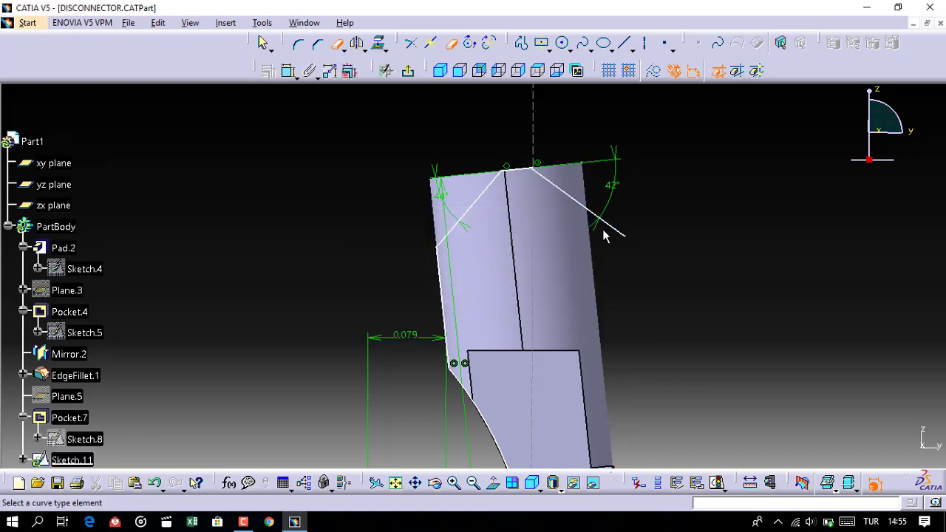
pyautogui.press('Escape')
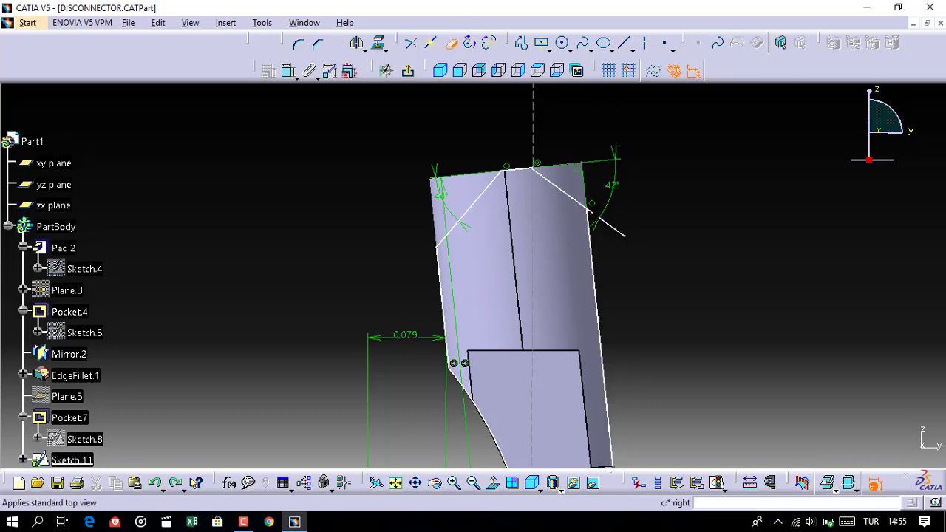
# Trim the stray line past the right edge and draw a rectangular profile from the left edge over the tip to the right edge.
pyautogui.click(619, 229)
pyautogui.moveTo(568, 155); pyautogui.dragTo(575, 174, button='middle')
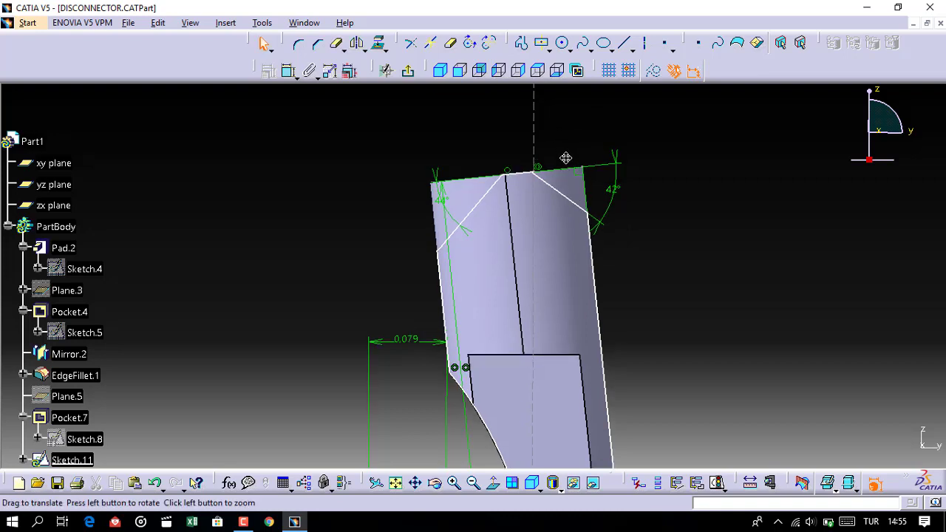
pyautogui.click(522, 42)
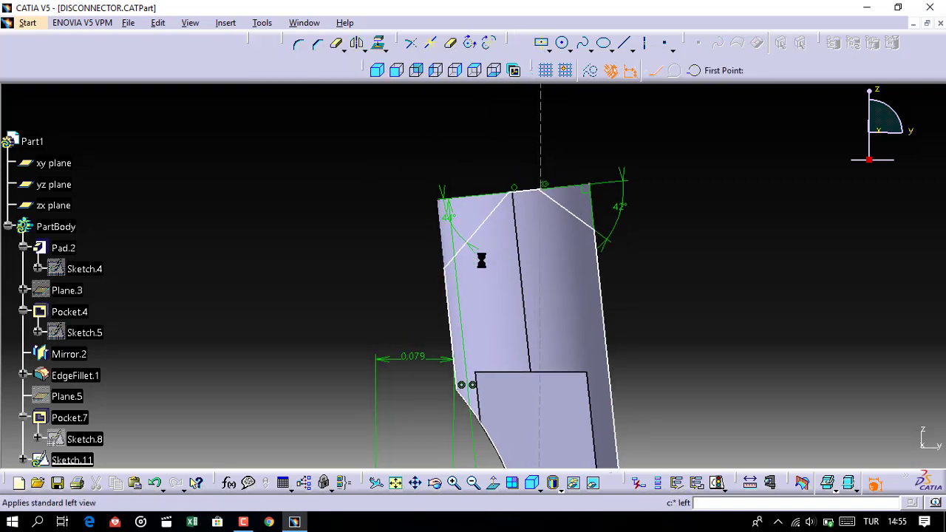
pyautogui.click(444, 267)
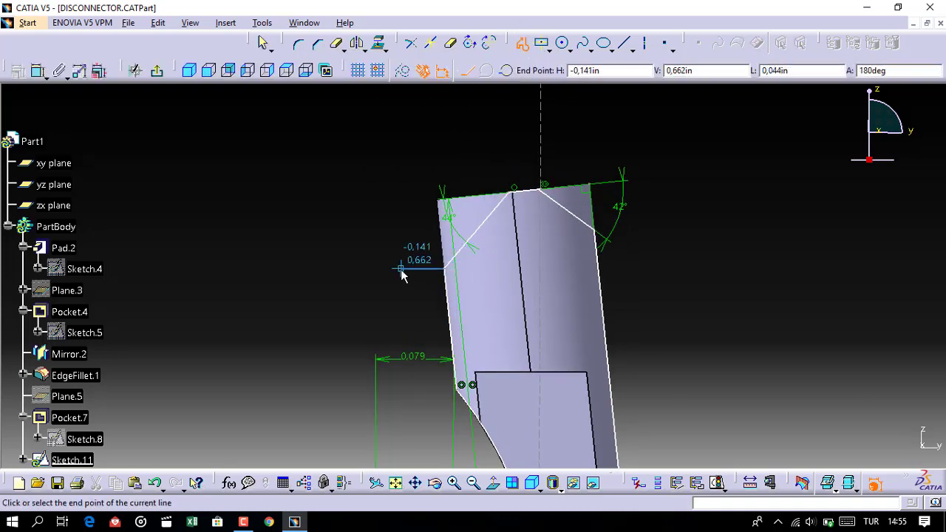
pyautogui.click(400, 269)
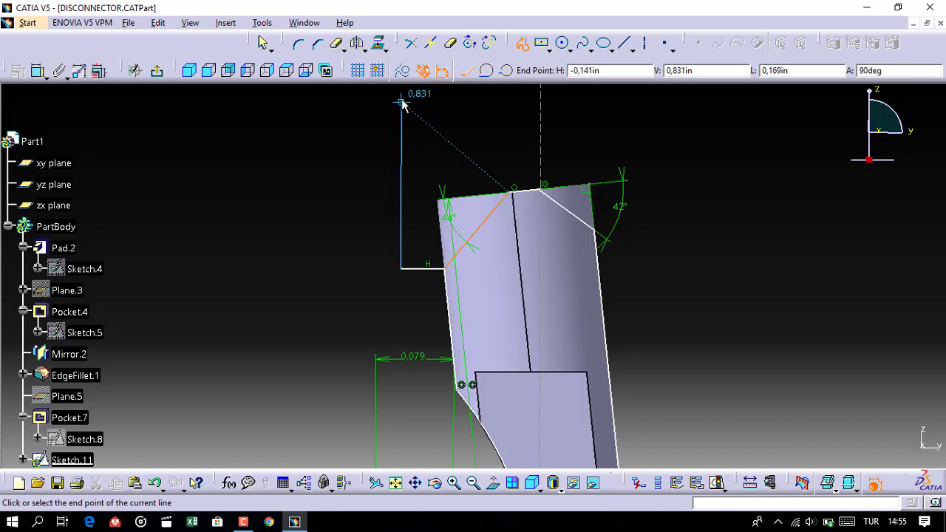
pyautogui.click(400, 102)
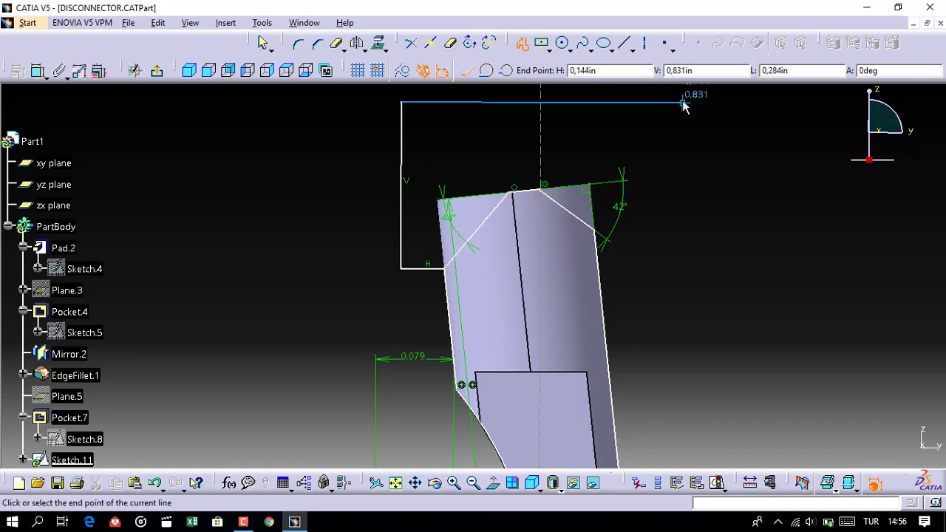
pyautogui.click(682, 103)
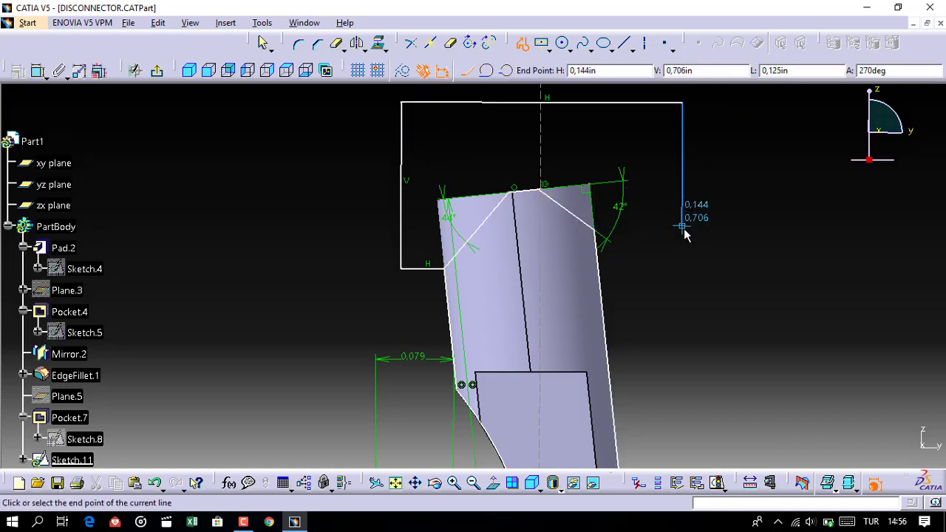
pyautogui.click(682, 230)
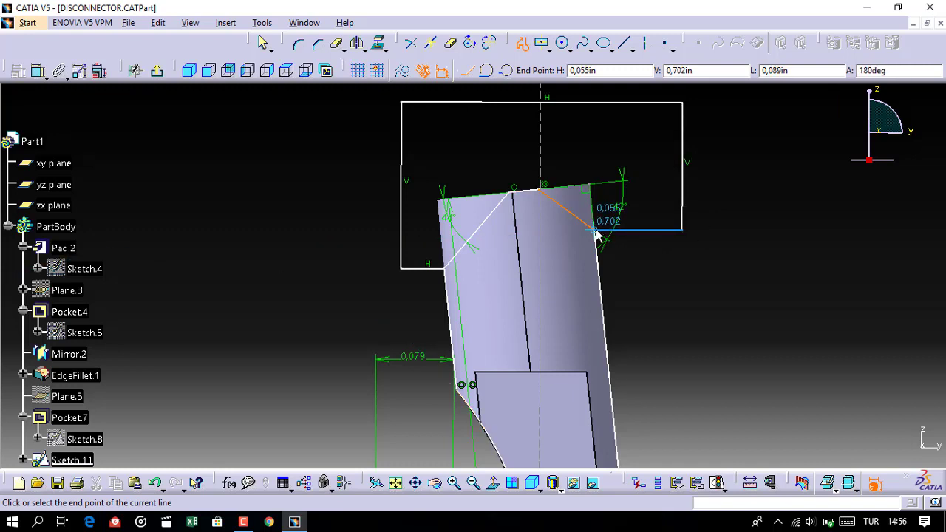
pyautogui.click(624, 229)
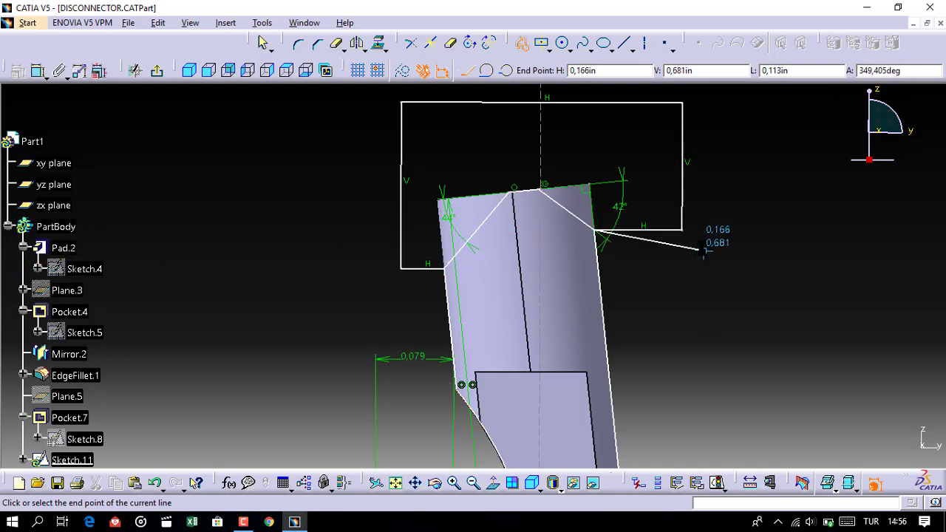
pyautogui.press('Escape')
# Pan and zoom to check that the rectangular outline is complete, then zoom back in on the arm's top.
pyautogui.moveTo(671, 296); pyautogui.dragTo(623, 274, button='middle')
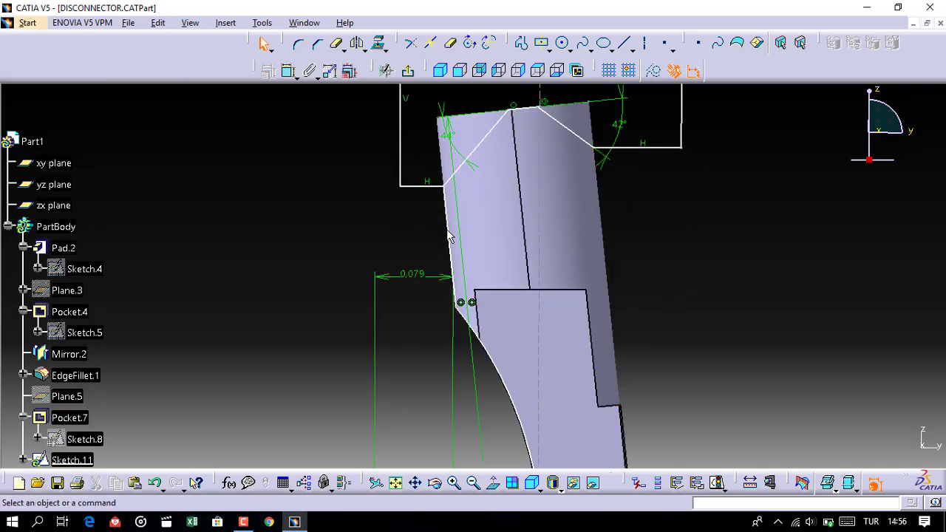
pyautogui.moveTo(479, 245)
pyautogui.mouseDown(button='middle')
pyautogui.moveTo(550, 288)
pyautogui.moveTo(538, 192)
pyautogui.mouseUp(button='middle')
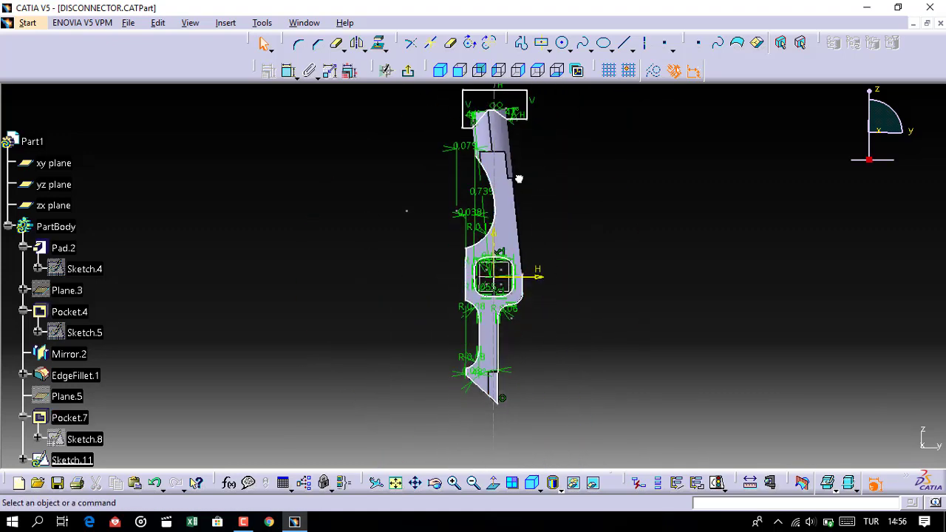
pyautogui.hotkey('ctrl', 'a')
pyautogui.click(410, 409)
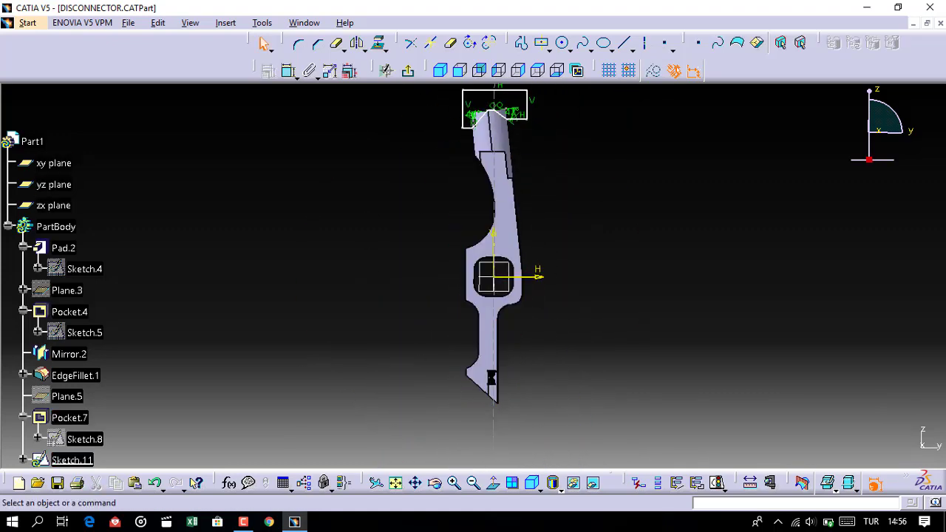
pyautogui.moveTo(410, 409)
pyautogui.mouseDown(button='middle')
pyautogui.moveTo(523, 407)
pyautogui.moveTo(510, 398)
pyautogui.mouseUp(button='middle')
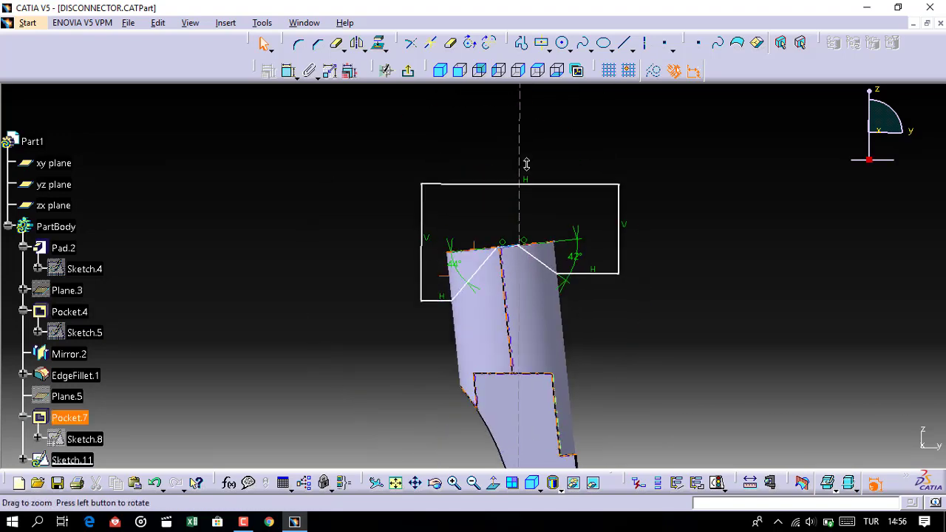
# Trim the short leftover segment near the notch apex and exit the sketch.
pyautogui.moveTo(541, 364)
pyautogui.mouseDown(button='middle')
pyautogui.moveTo(612, 327)
pyautogui.moveTo(602, 249)
pyautogui.mouseUp(button='middle')
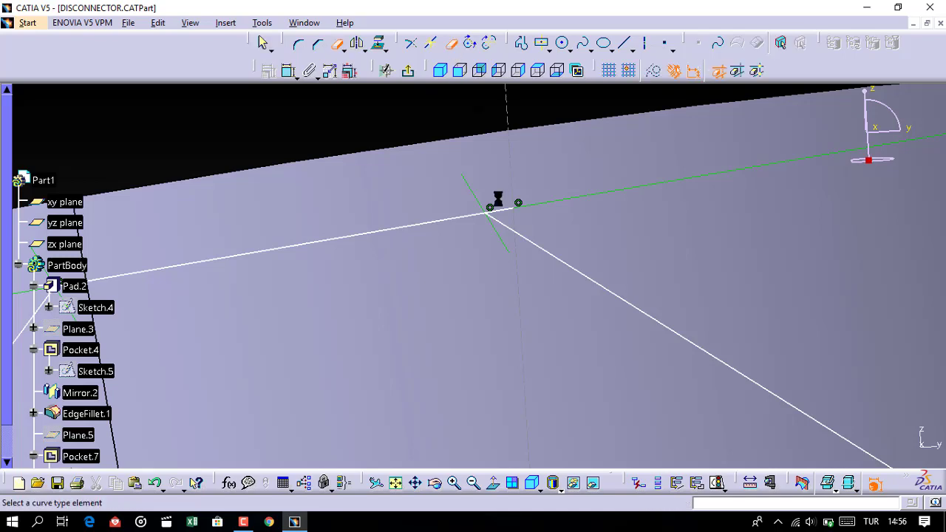
pyautogui.click(509, 206)
pyautogui.keyDown('ctrl'); pyautogui.moveTo(516, 206); pyautogui.dragTo(536, 164, button='middle'); pyautogui.keyUp('ctrl')
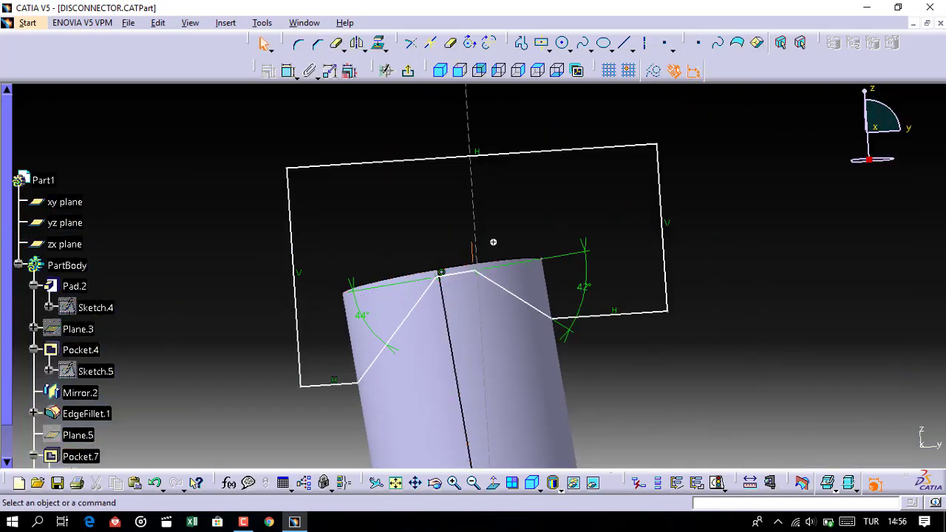
pyautogui.click(410, 71)
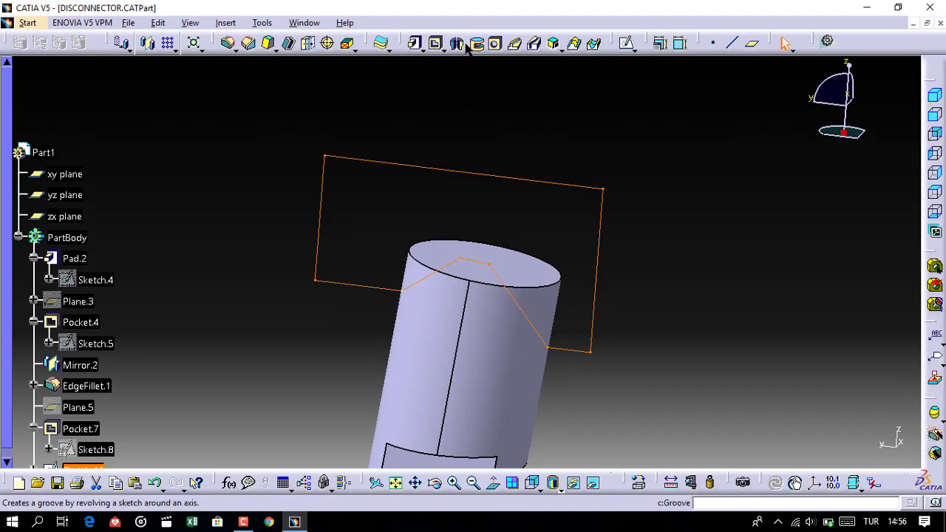
# Create a mirrored 0.31in pocket from Sketch.11 and inspect the peaked tip from the back.
pyautogui.click(436, 43)
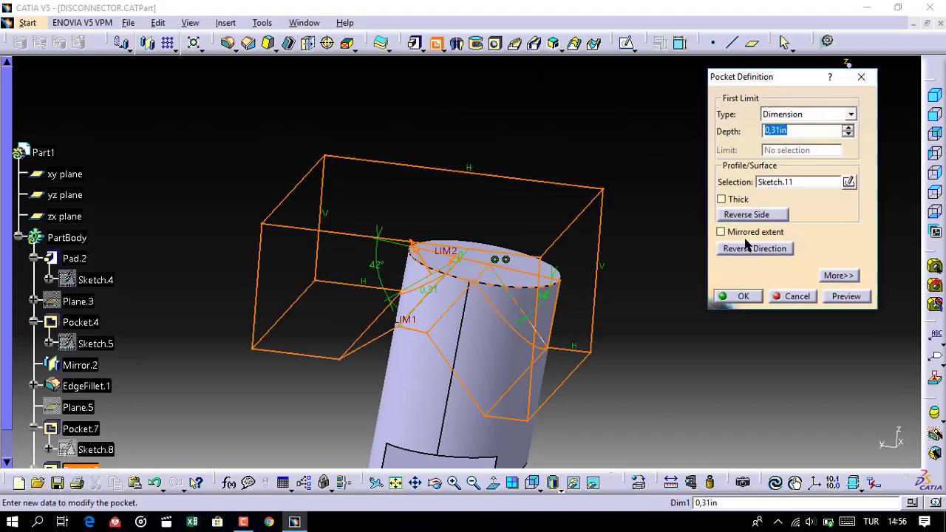
pyautogui.click(721, 232)
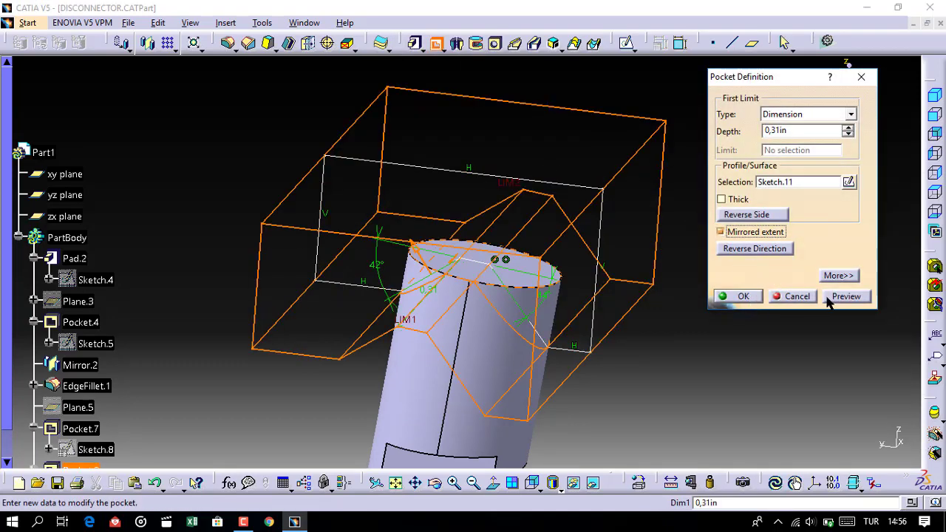
pyautogui.click(732, 297)
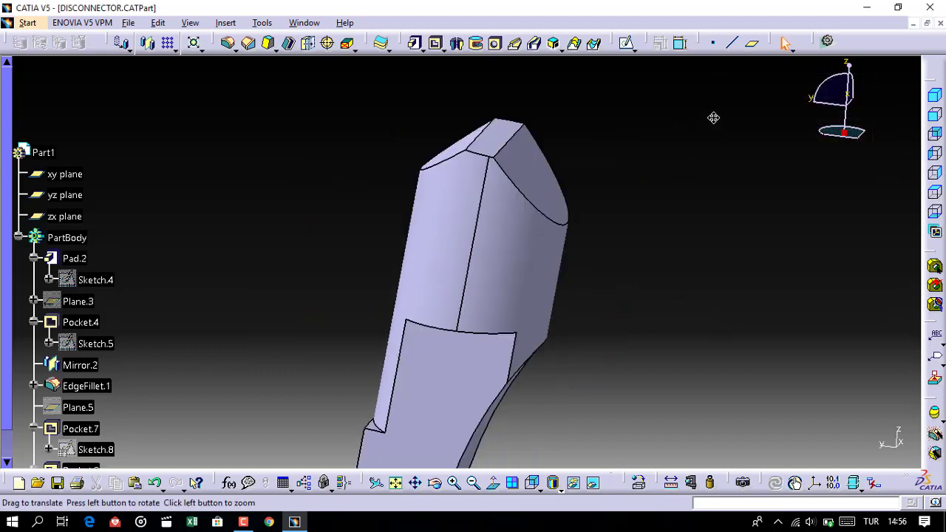
pyautogui.moveTo(713, 118)
pyautogui.mouseDown(button='middle')
pyautogui.moveTo(625, 312)
pyautogui.moveTo(882, 153)
pyautogui.mouseUp(button='middle')
pyautogui.click(935, 133)
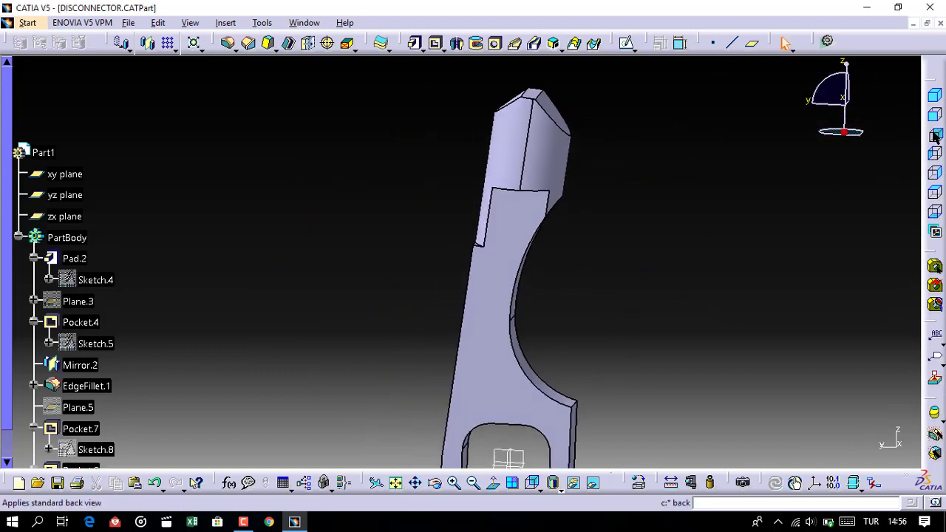
pyautogui.moveTo(670, 244); pyautogui.dragTo(678, 272, button='middle')
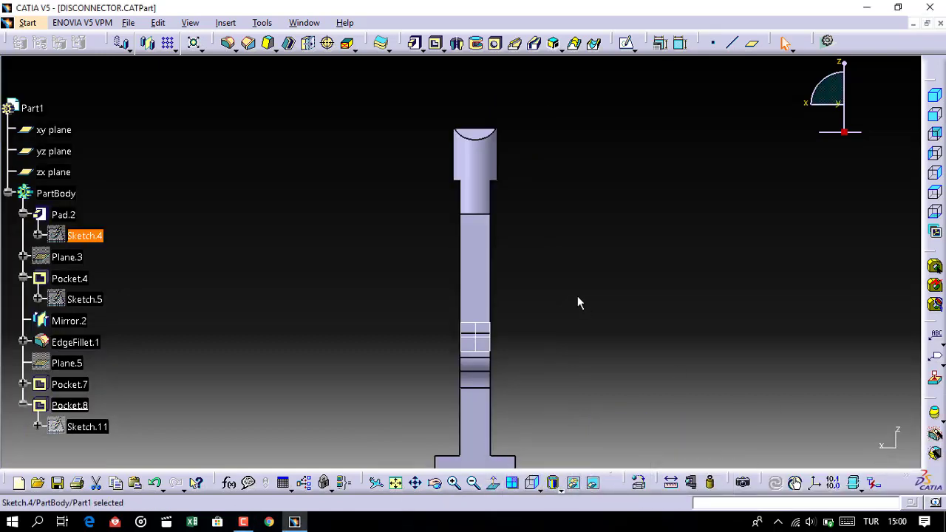
# Start a sketch on the zx plane and view it face-on, showing the lever's side with its rounded top.
pyautogui.click(484, 330)
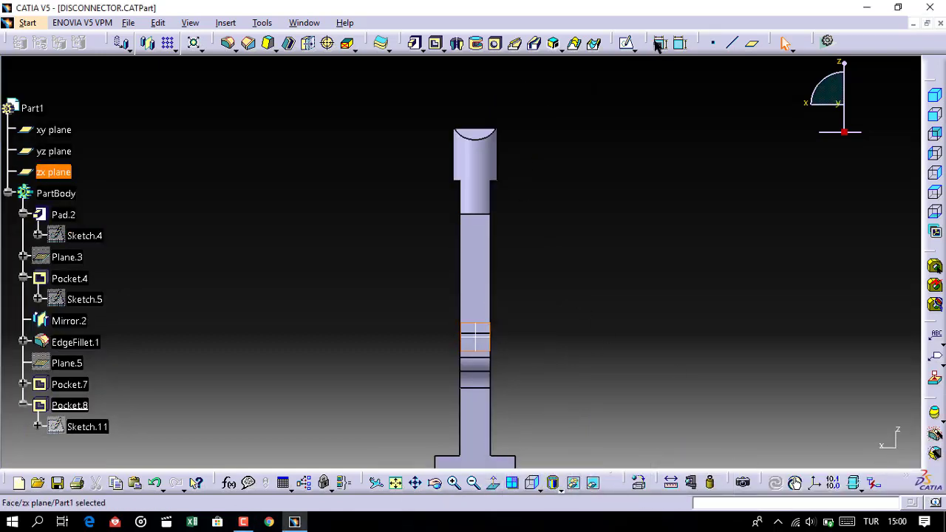
pyautogui.click(627, 45)
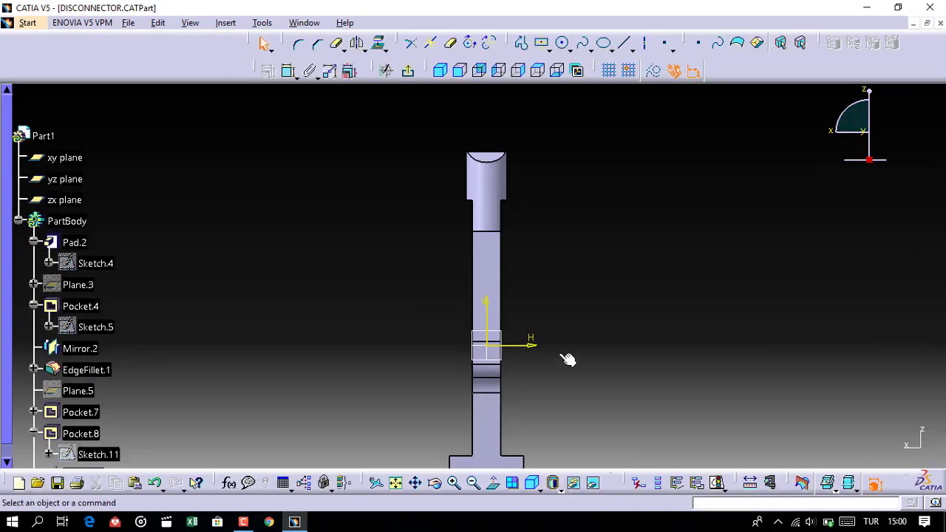
pyautogui.moveTo(584, 321); pyautogui.dragTo(570, 295, button='middle')
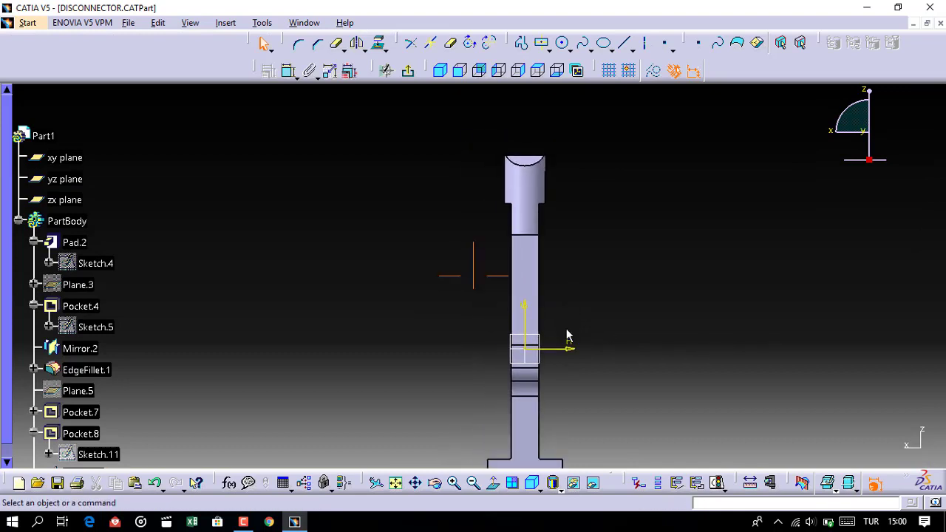
pyautogui.middleClick(568, 336)
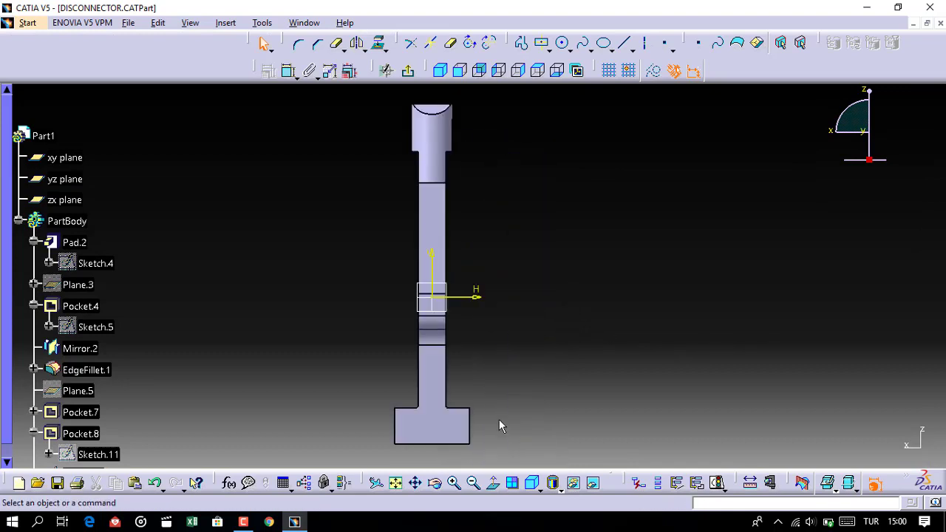
pyautogui.click(493, 483)
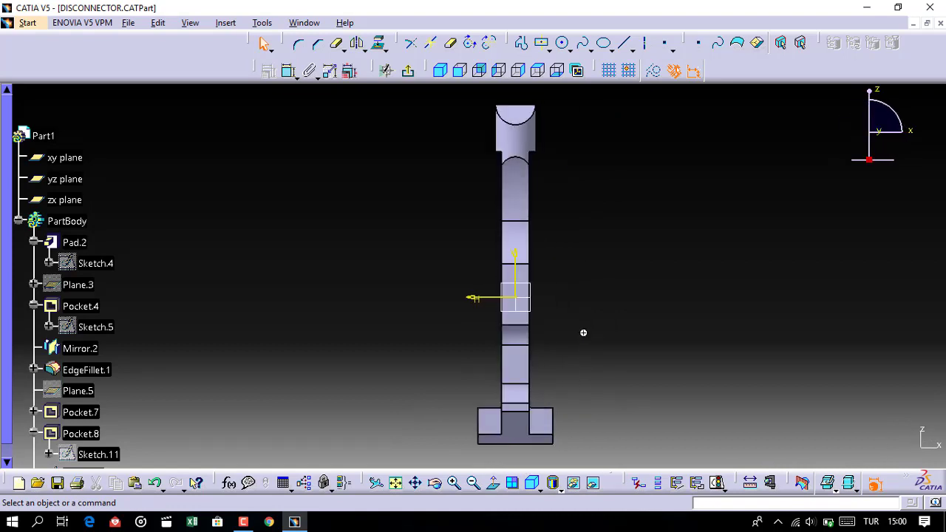
pyautogui.click(521, 43)
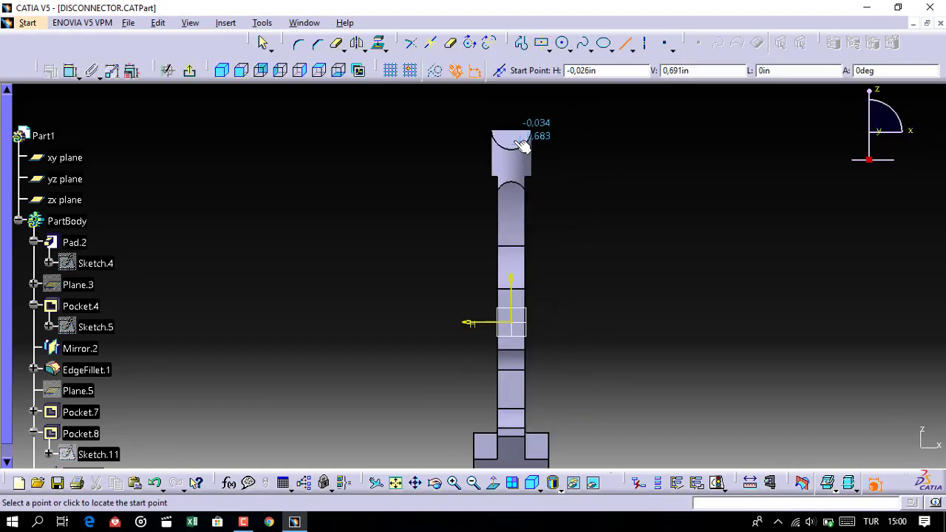
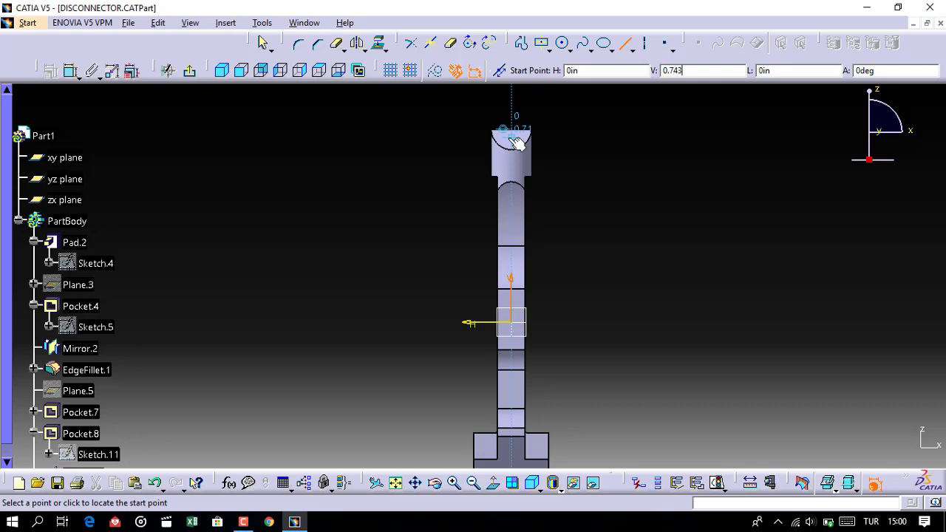
# Draw a 0.078 in horizontal line from H 0, V 0.743 to the part's top-right corner.
pyautogui.press('Tab')
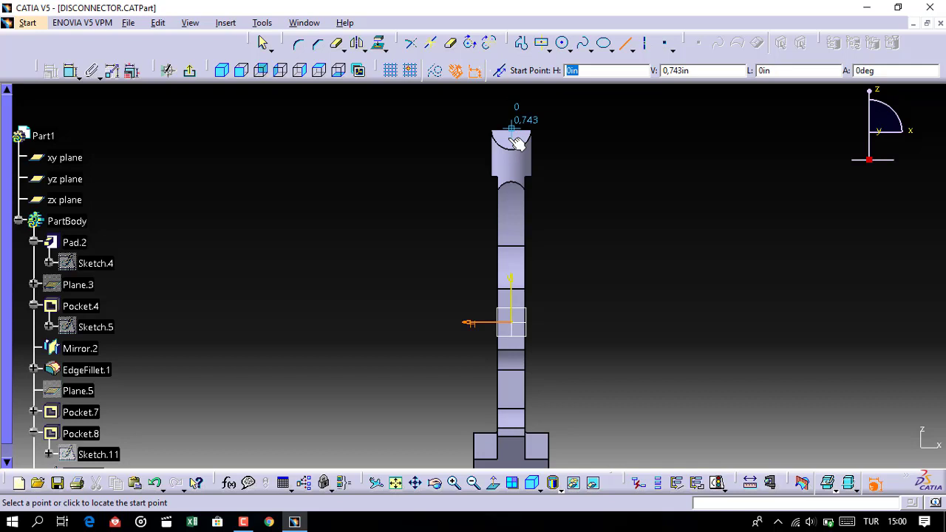
pyautogui.write('0')
pyautogui.press('Return')
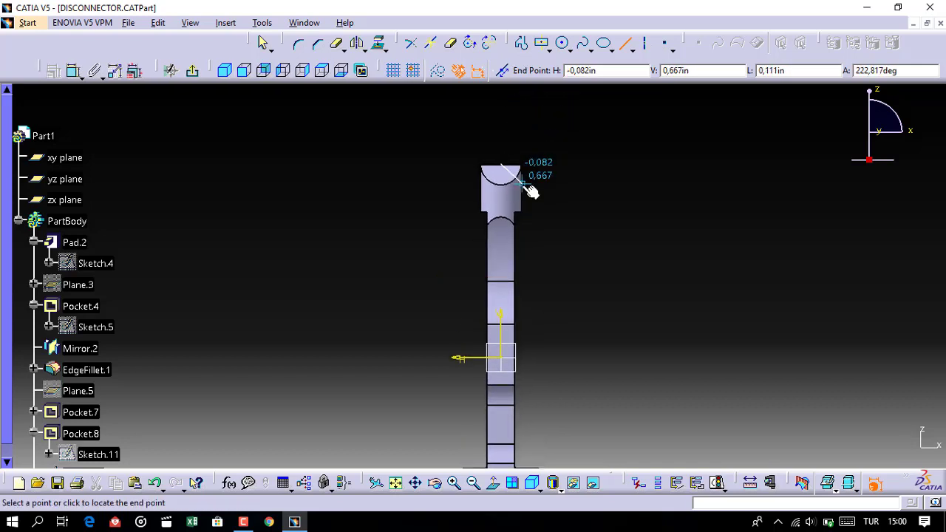
pyautogui.scroll(2, 531, 135)
pyautogui.middleClick(531, 135)
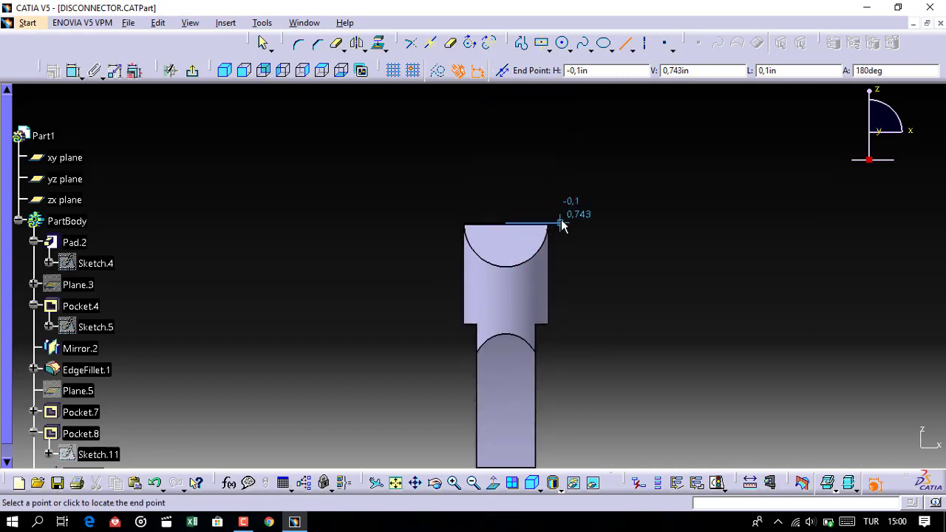
pyautogui.press('Tab')
pyautogui.press('Tab')
pyautogui.press('Tab')
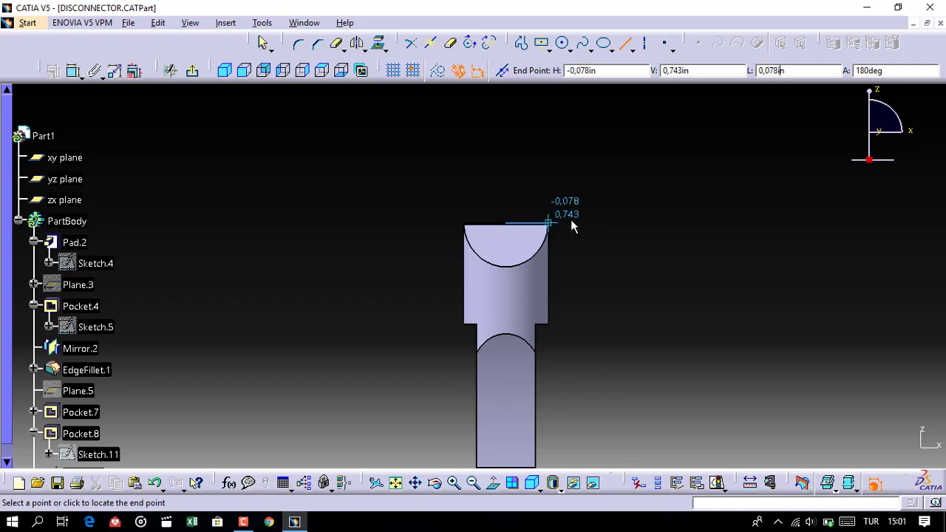
pyautogui.click(571, 221)
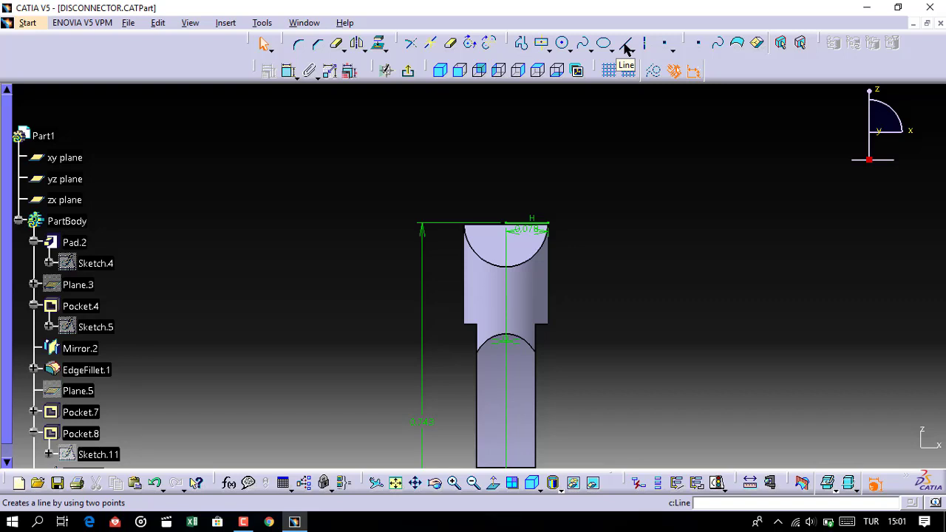
# Draw a 0.06 in vertical line straight down from the top-right corner.
pyautogui.click(625, 44)
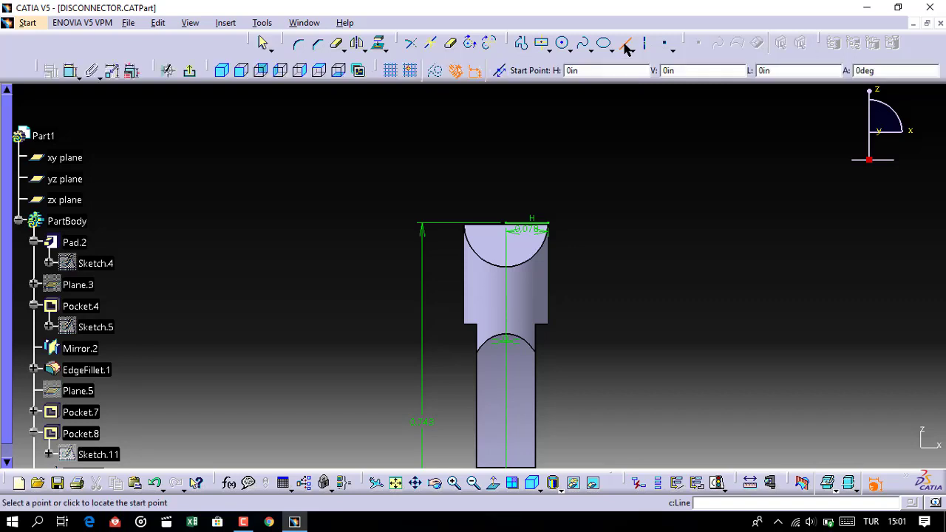
pyautogui.click(549, 226)
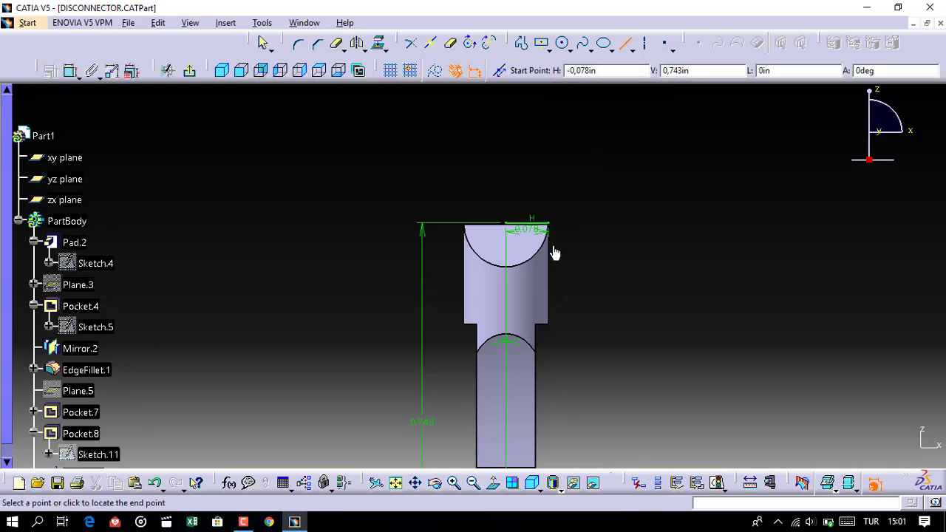
pyautogui.press('Tab')
pyautogui.press('Tab')
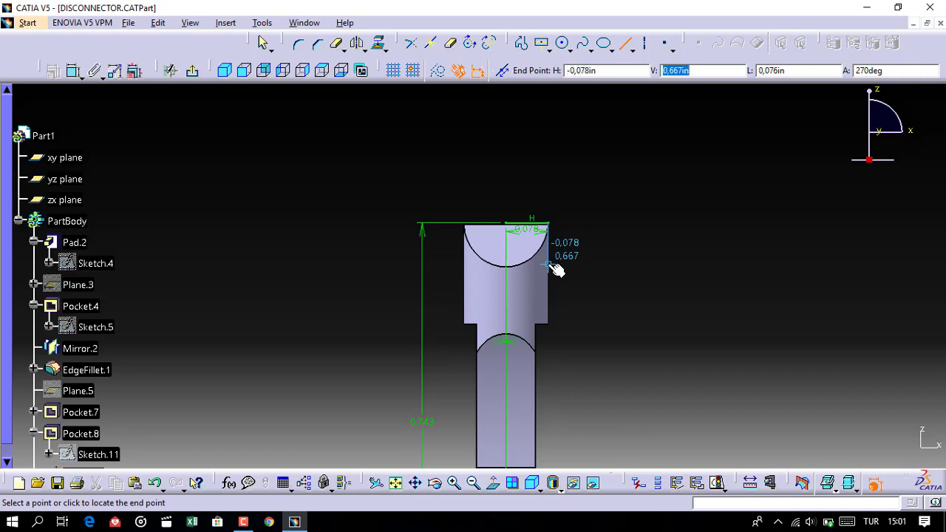
pyautogui.press('Tab')
pyautogui.write('0')
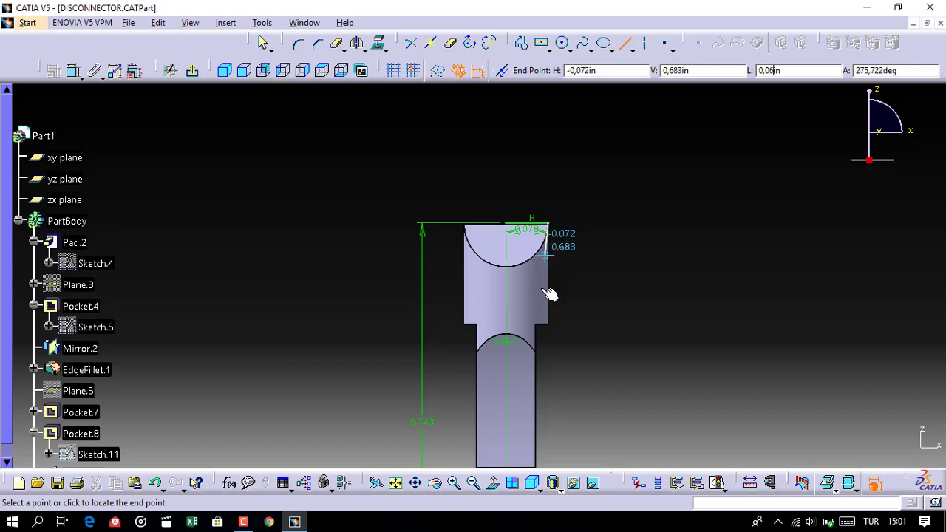
pyautogui.press('Return')
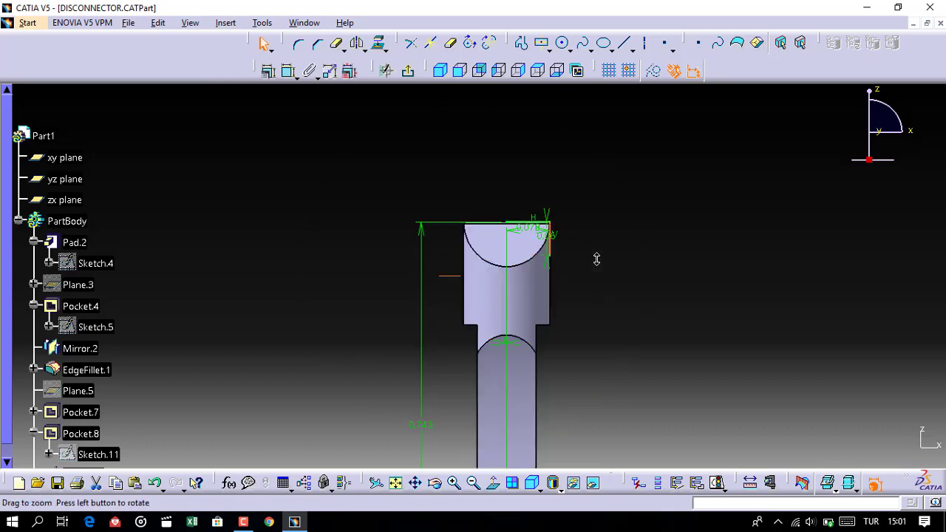
pyautogui.keyDown('ctrl'); pyautogui.moveTo(596, 258); pyautogui.dragTo(481, 274, button='middle'); pyautogui.keyUp('ctrl')
pyautogui.moveTo(671, 245); pyautogui.dragTo(639, 135, button='middle')
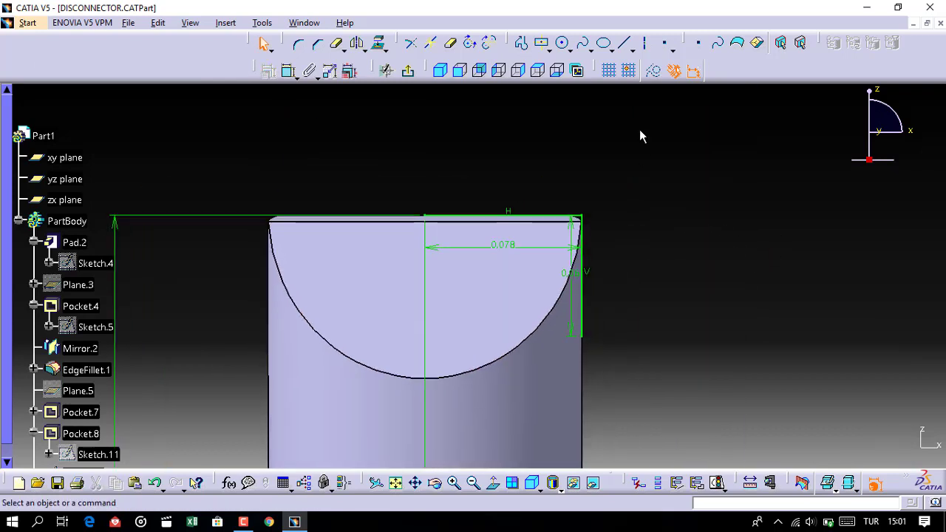
# Draw a slanted line from the vertical line's lower end, constrained at 10° from vertical.
pyautogui.click(625, 43)
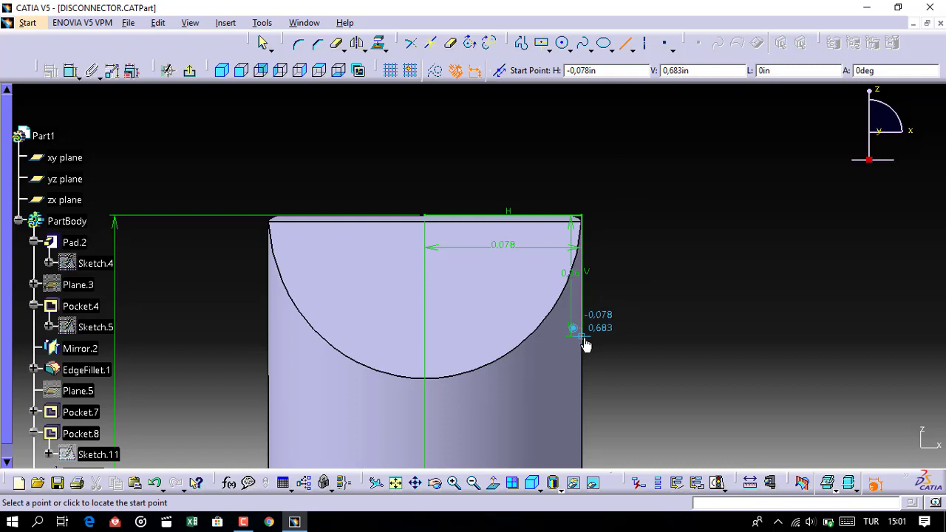
pyautogui.click(581, 337)
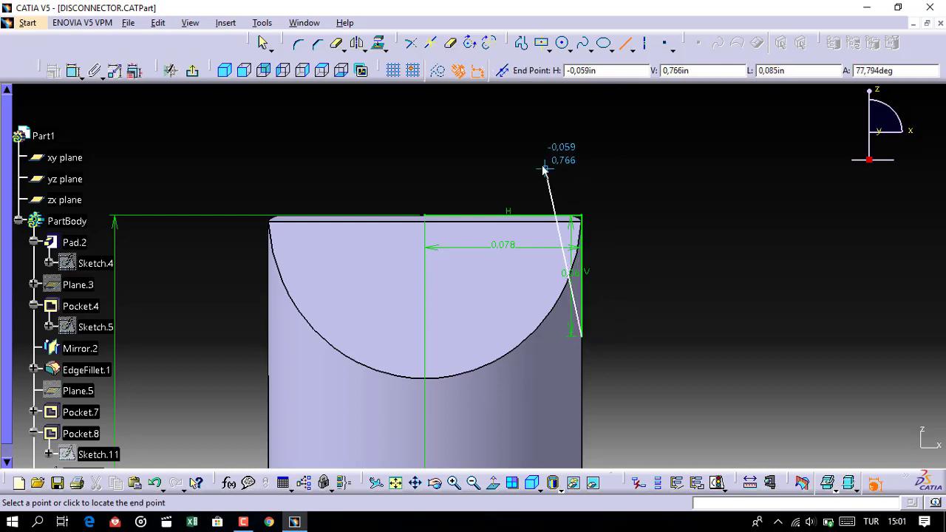
pyautogui.click(542, 170)
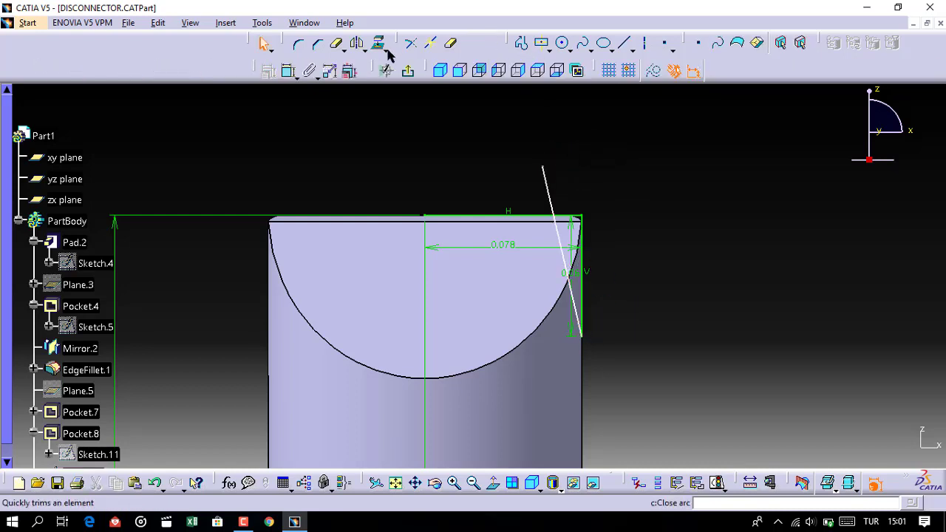
pyautogui.click(288, 71)
pyautogui.click(573, 302)
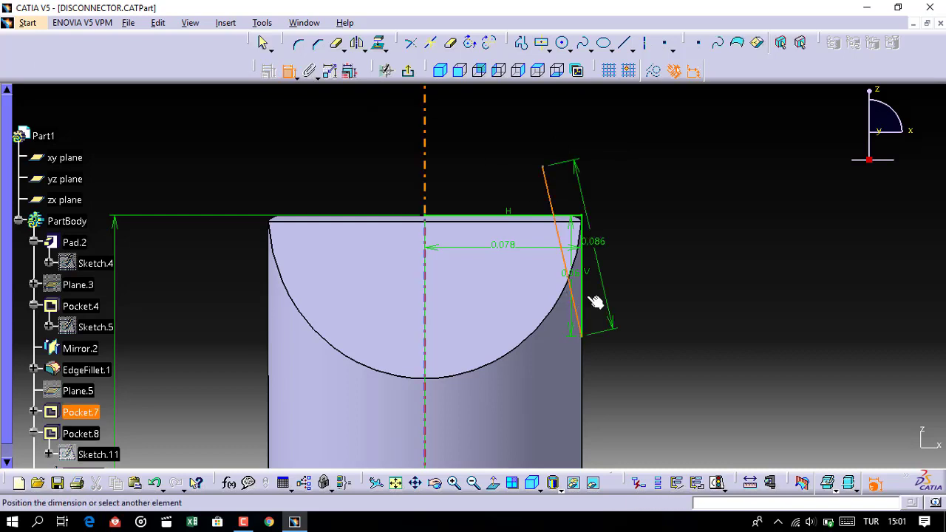
pyautogui.click(582, 301)
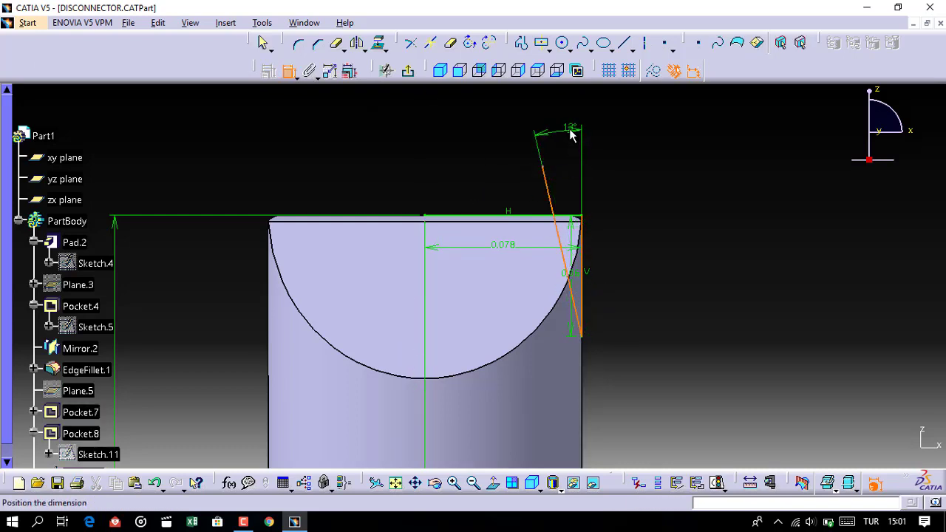
pyautogui.click(570, 134)
pyautogui.doubleClick(569, 130)
pyautogui.write('1')
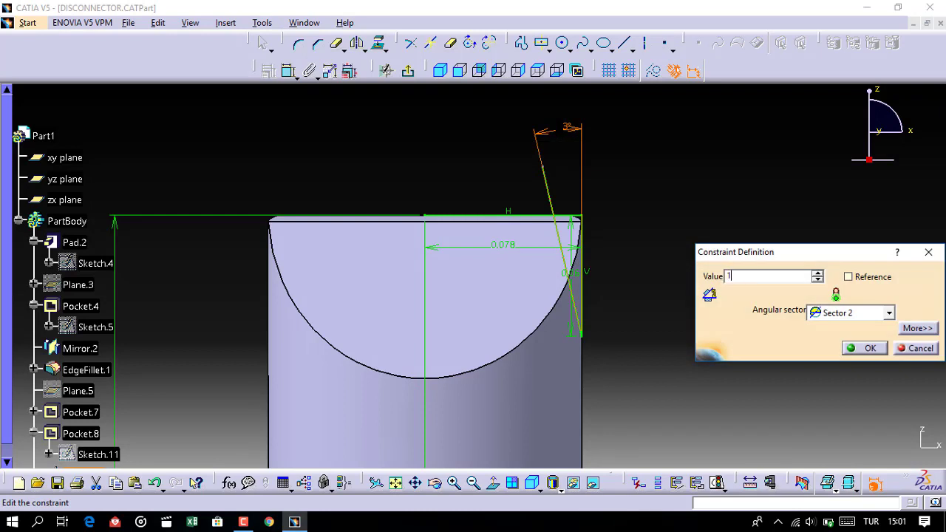
pyautogui.write('0')
pyautogui.press('Return')
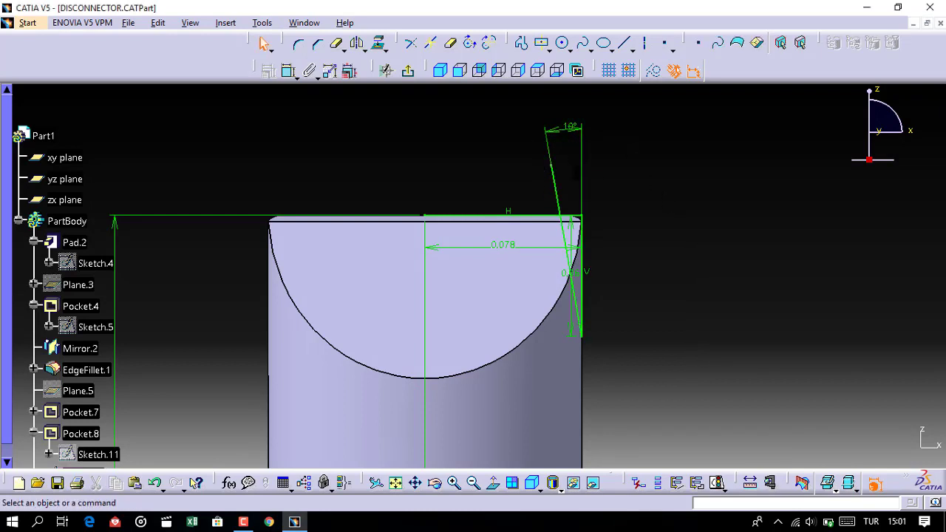
# Quick Trim the slanted line's portion above the top edge, clearing the trim warnings.
pyautogui.doubleClick(452, 43)
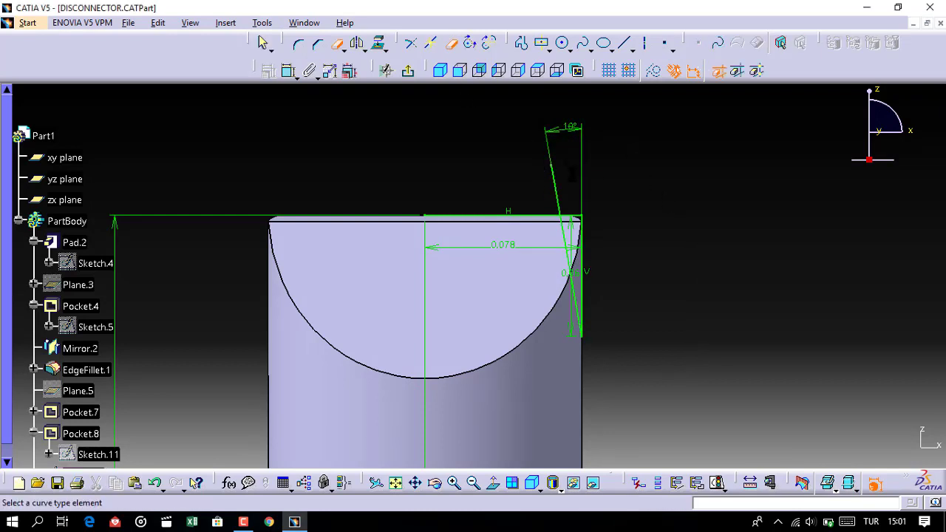
pyautogui.click(559, 193)
pyautogui.click(582, 220)
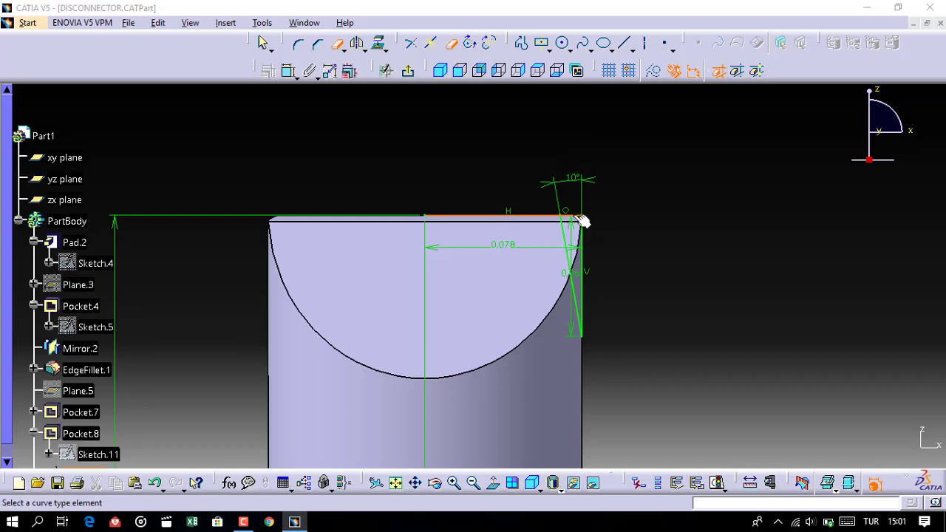
pyautogui.press('Escape')
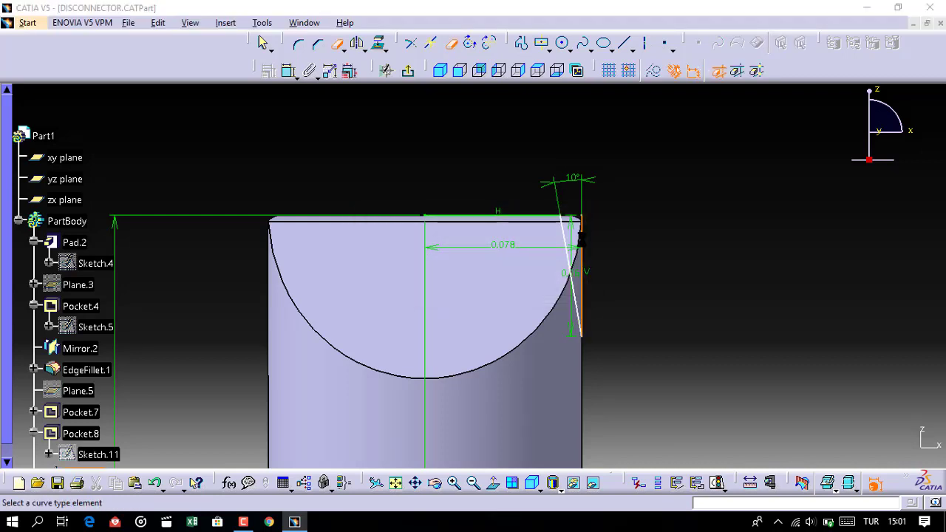
pyautogui.click(580, 247)
pyautogui.press('Return')
pyautogui.moveTo(546, 158); pyautogui.dragTo(547, 169, button='middle')
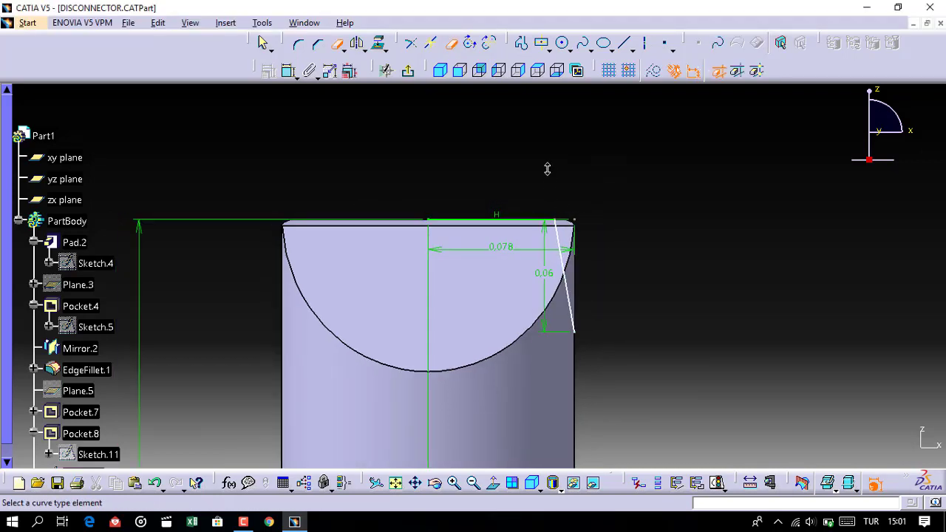
pyautogui.moveTo(537, 216); pyautogui.dragTo(491, 246, button='middle')
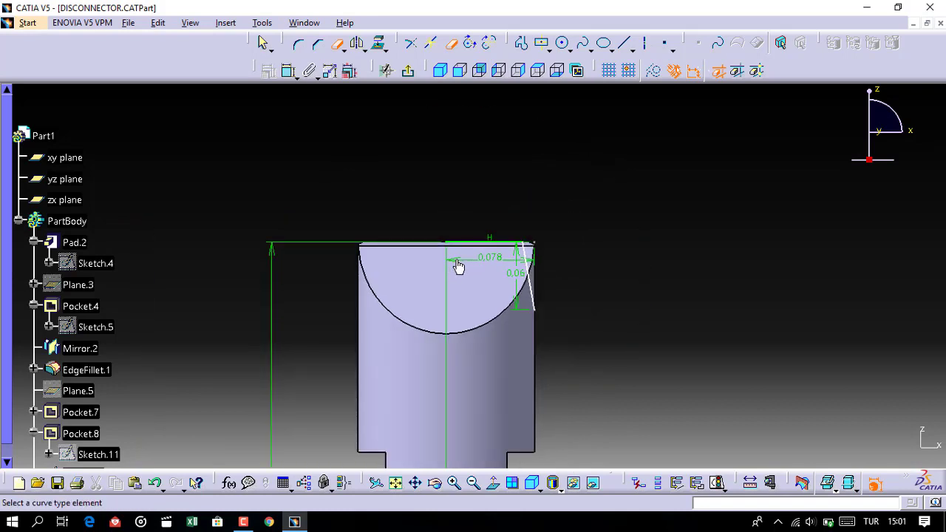
pyautogui.click(357, 42)
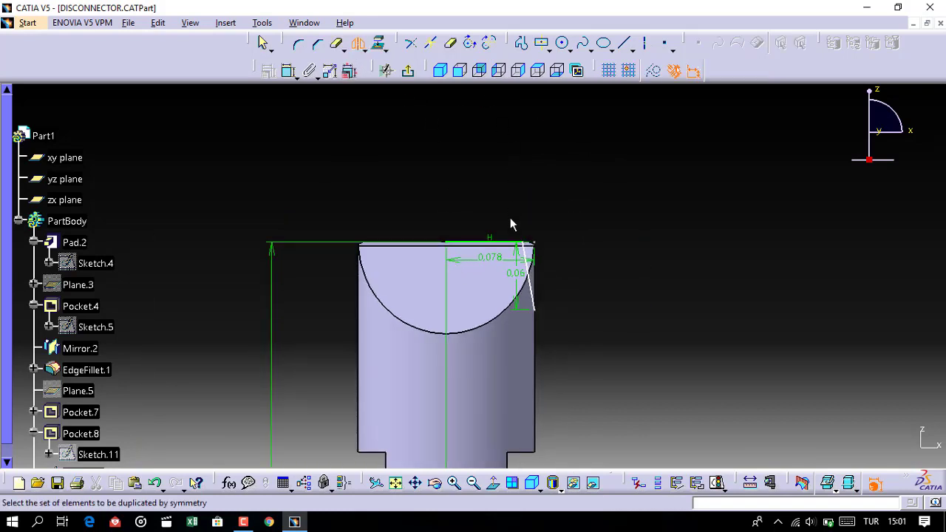
pyautogui.click(525, 255)
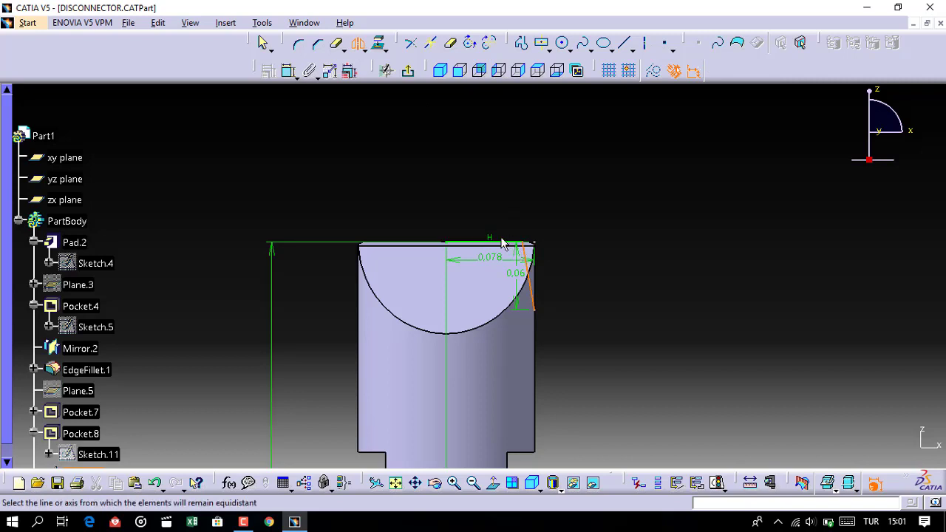
pyautogui.press('Escape')
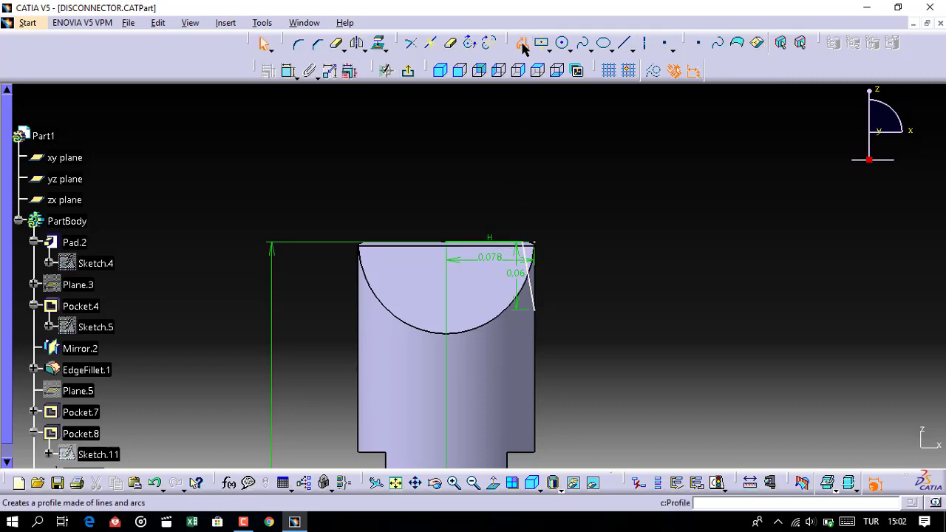
# Draw a connected profile of bottom, right vertical and top segments ending at the top edge's centre.
pyautogui.click(521, 42)
pyautogui.click(533, 309)
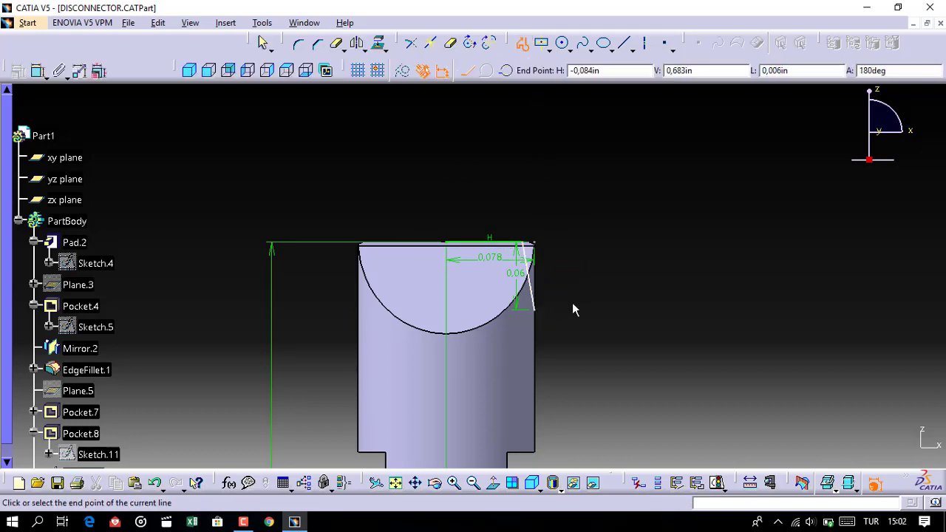
pyautogui.click(577, 309)
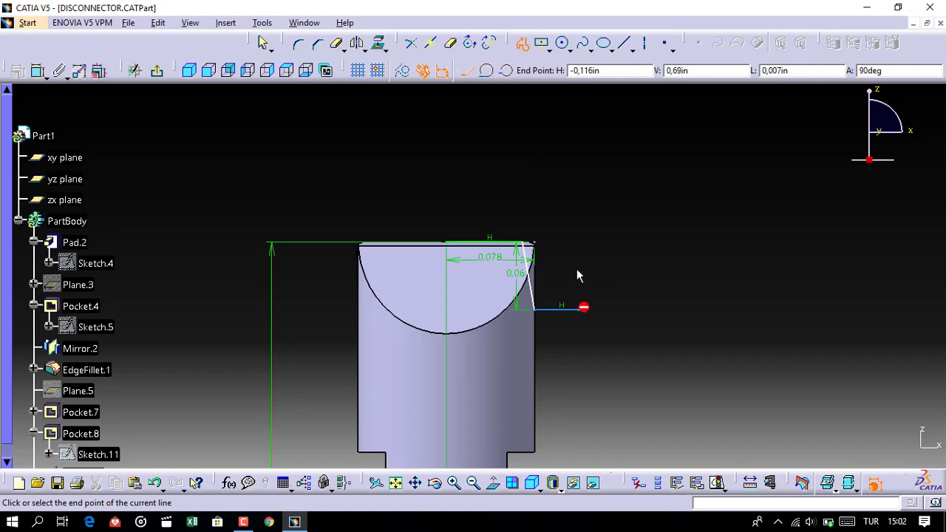
pyautogui.click(576, 154)
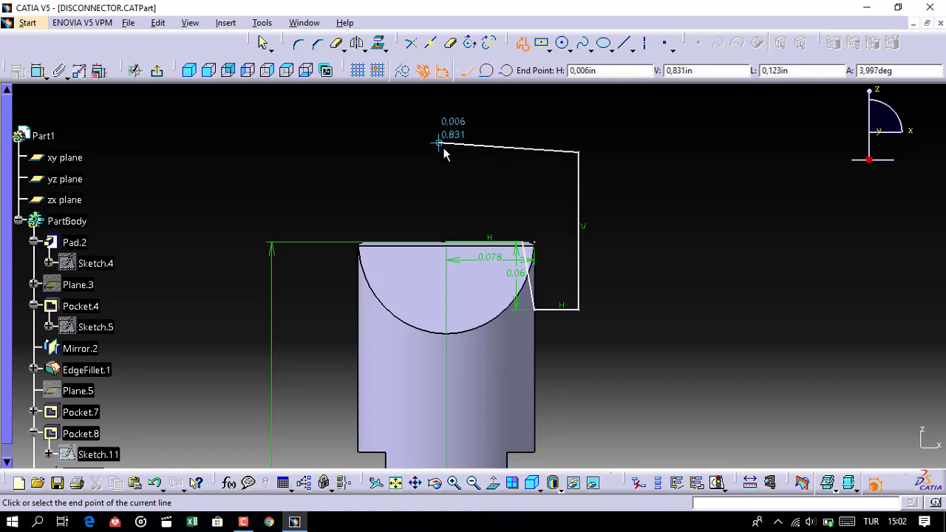
pyautogui.click(446, 154)
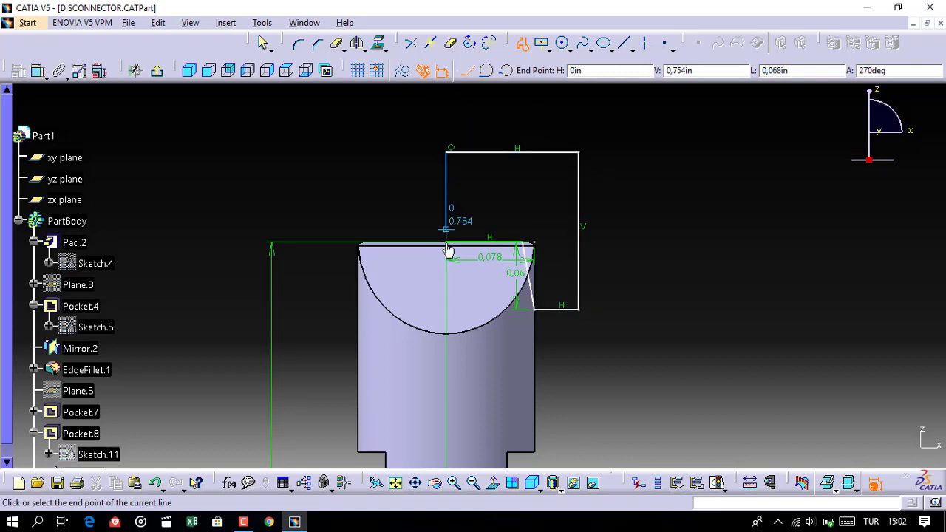
pyautogui.doubleClick(447, 242)
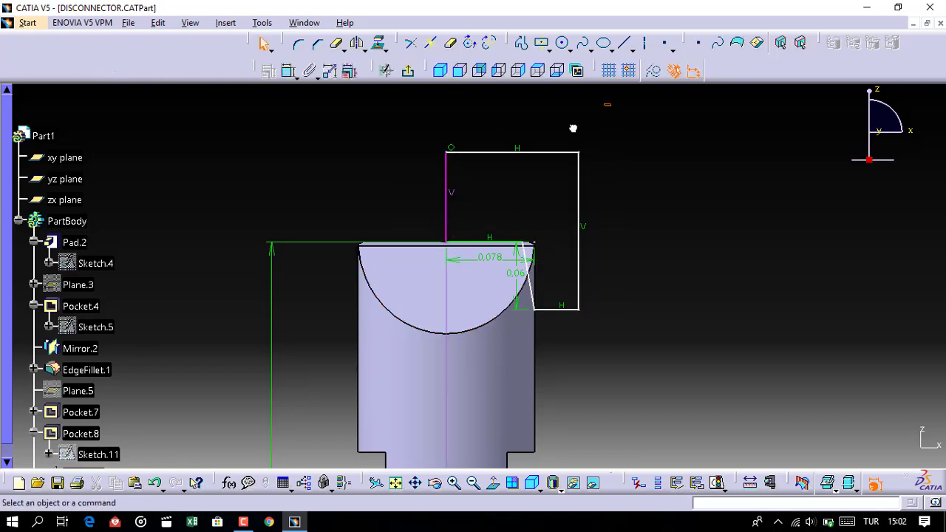
# Select the right-side profile lines for a symmetry, then cancel that attempt.
pyautogui.moveTo(610, 103); pyautogui.dragTo(451, 330)
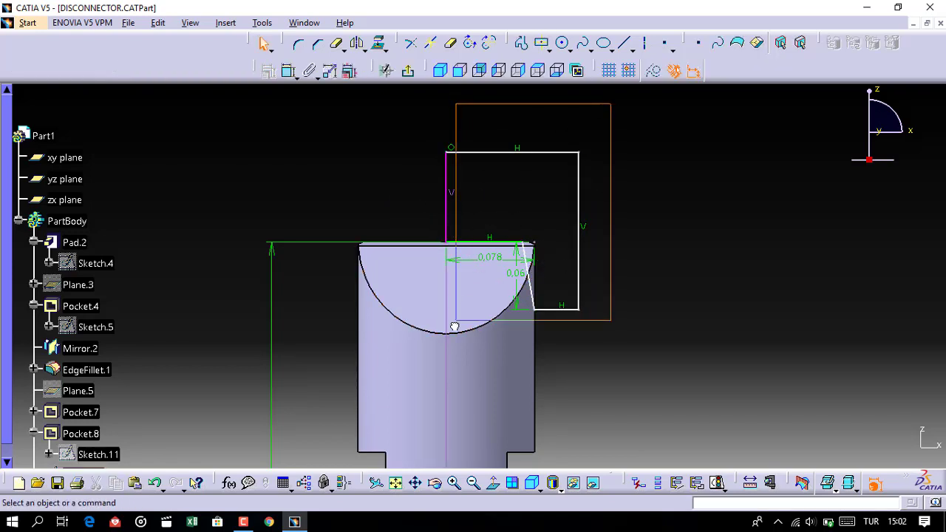
pyautogui.click(357, 43)
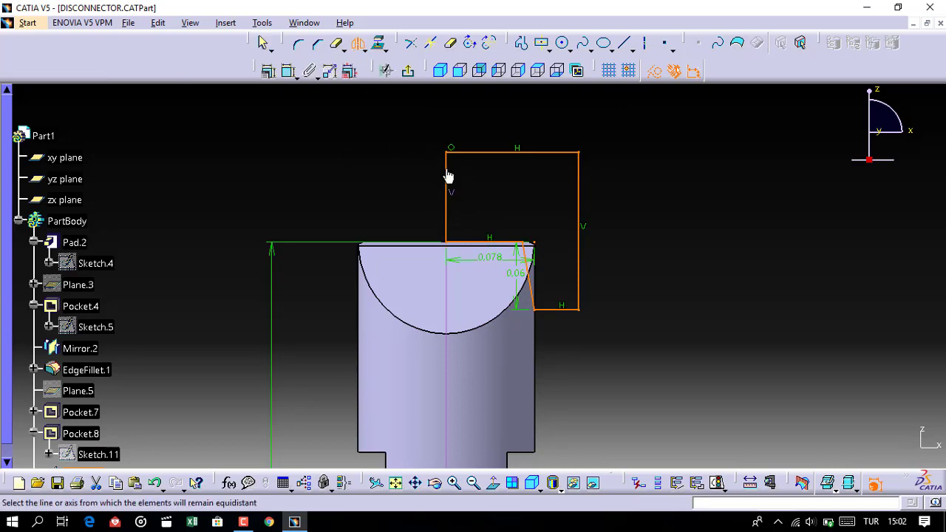
pyautogui.click(458, 175)
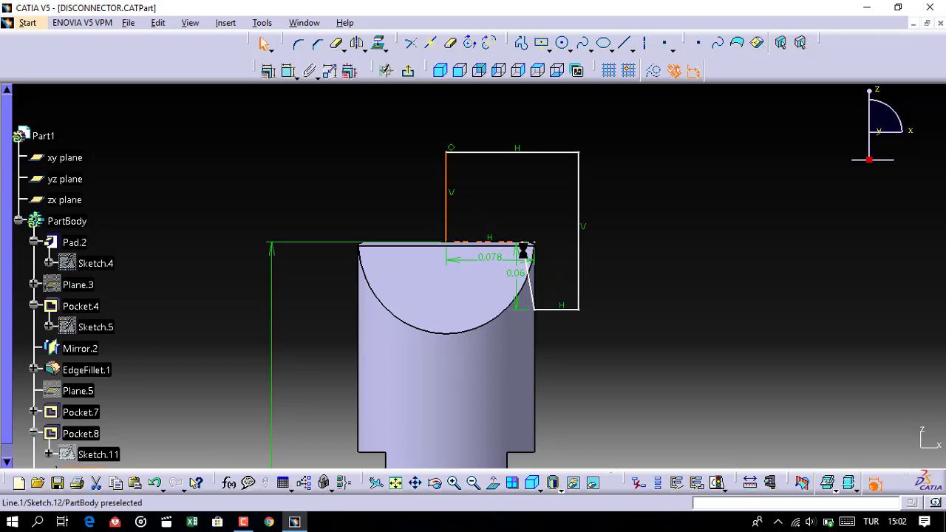
pyautogui.click(524, 262)
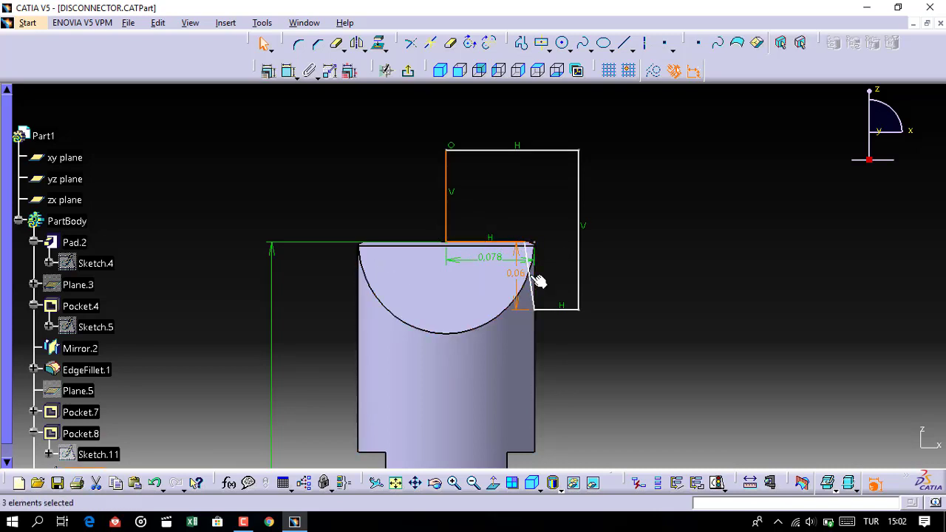
pyautogui.keyDown('ctrl'); pyautogui.click(532, 275); pyautogui.keyUp('ctrl')
pyautogui.keyDown('ctrl'); pyautogui.click(579, 255); pyautogui.keyUp('ctrl')
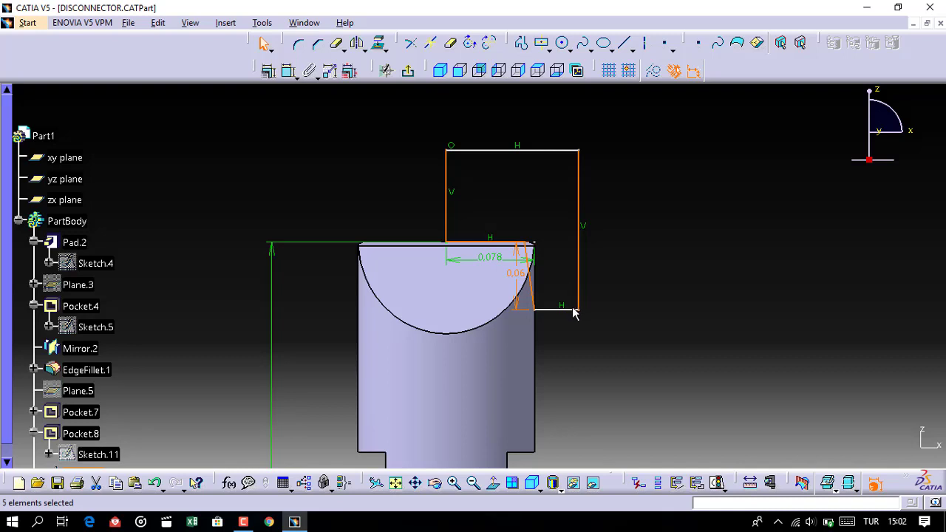
pyautogui.keyDown('ctrl'); pyautogui.click(569, 310); pyautogui.keyUp('ctrl')
pyautogui.keyDown('ctrl'); pyautogui.click(509, 152); pyautogui.keyUp('ctrl')
pyautogui.click(358, 43)
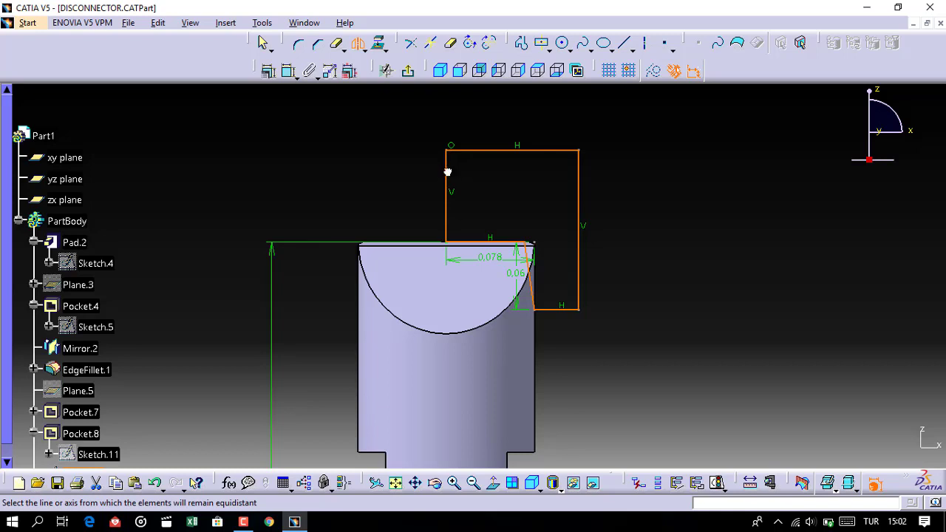
pyautogui.press('Escape')
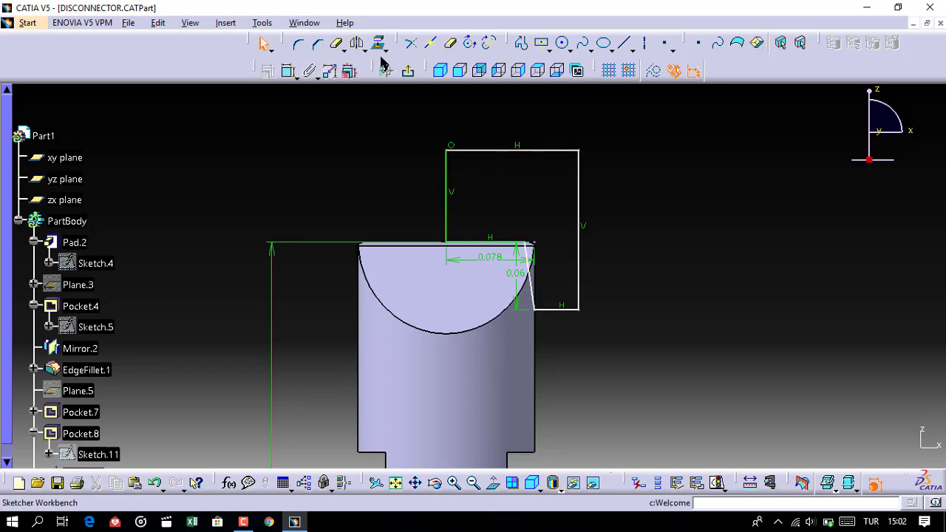
# Mirror the top, right vertical, lower horizontal, slanted and short top lines across the vertical axis.
pyautogui.click(358, 42)
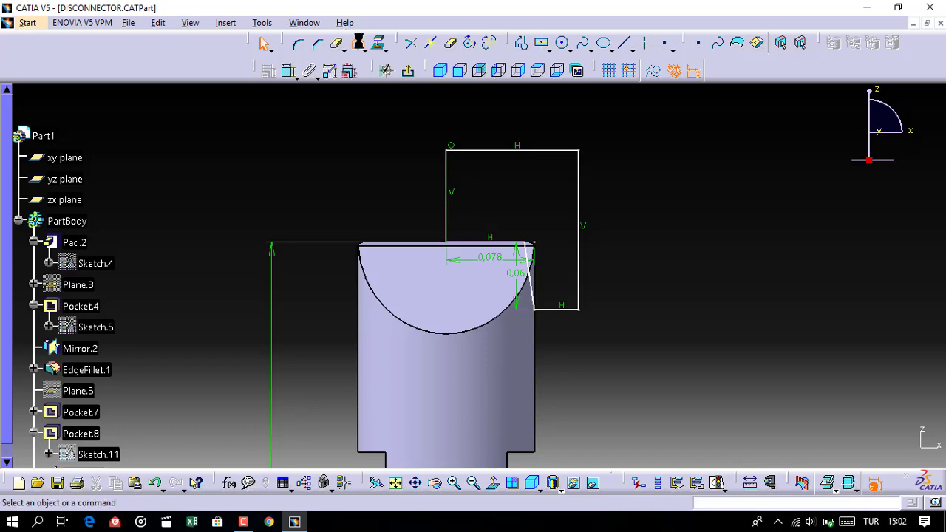
pyautogui.click(515, 153)
pyautogui.click(447, 175)
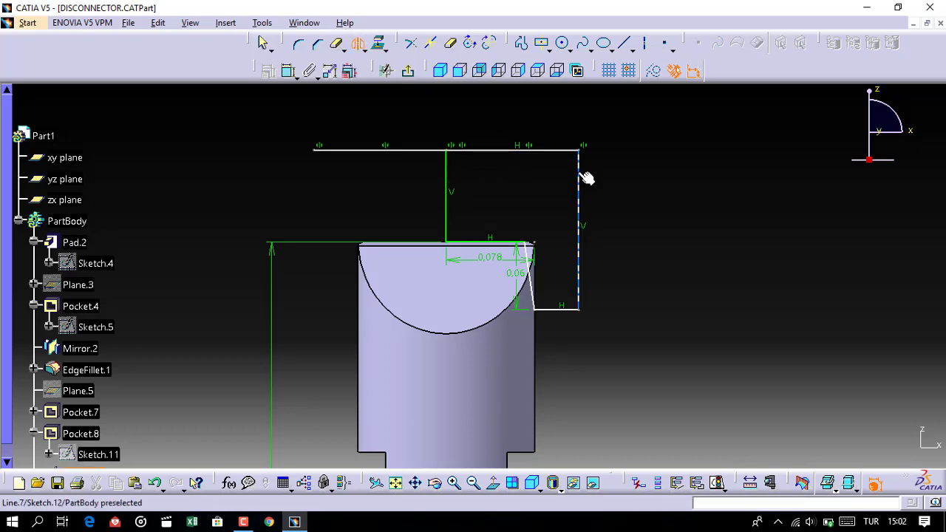
pyautogui.click(579, 177)
pyautogui.click(447, 182)
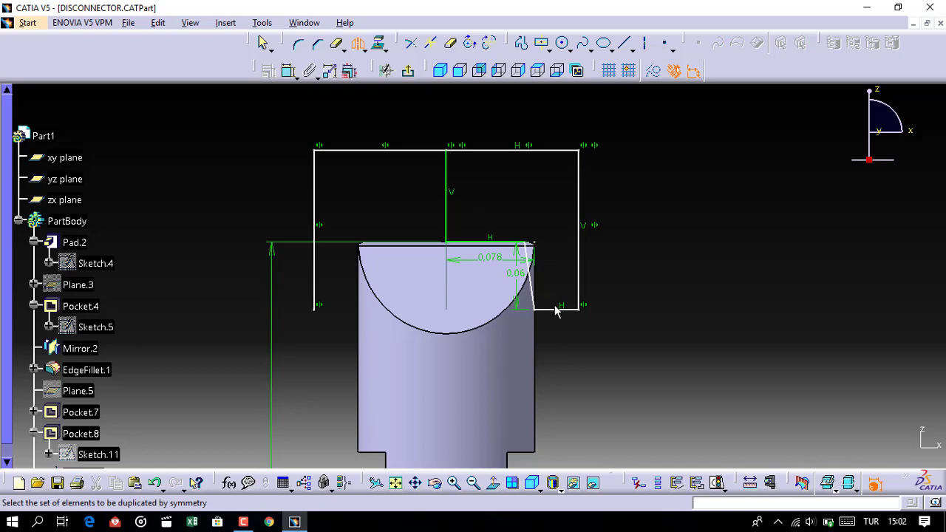
pyautogui.click(554, 310)
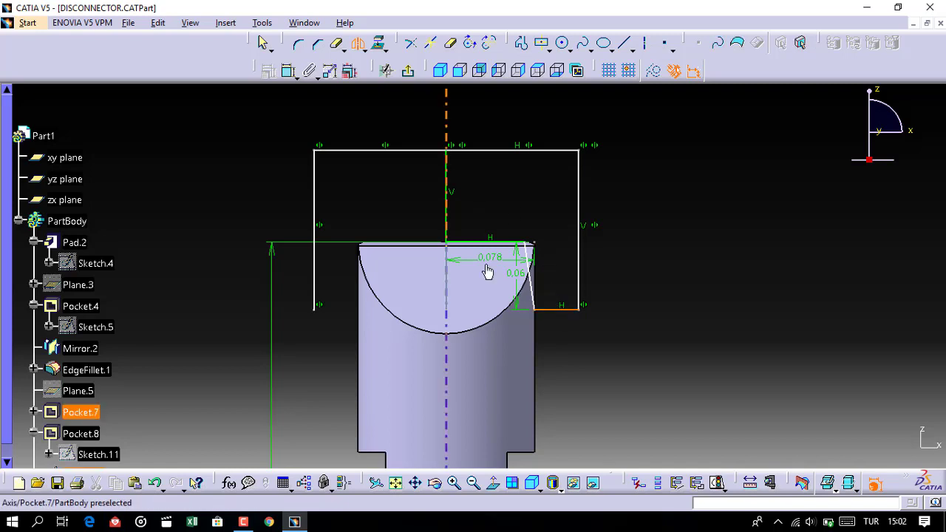
pyautogui.click(447, 190)
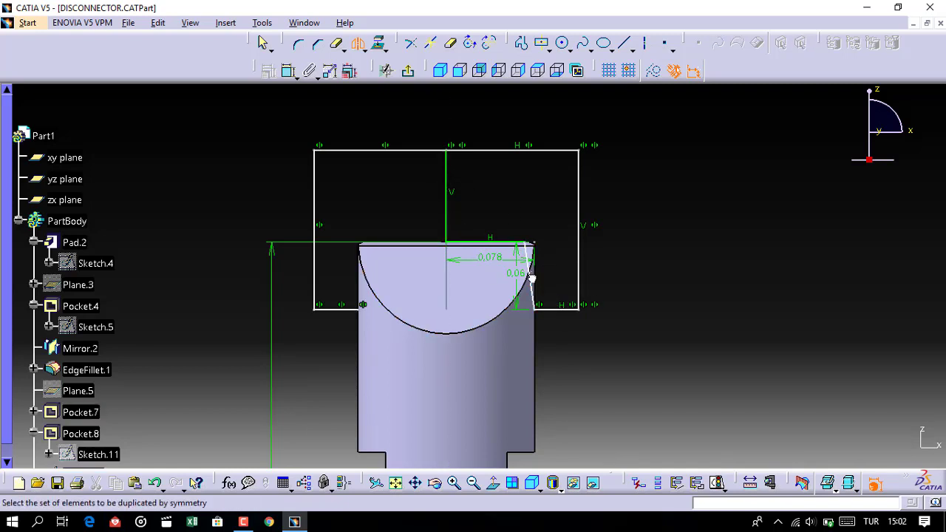
pyautogui.click(523, 282)
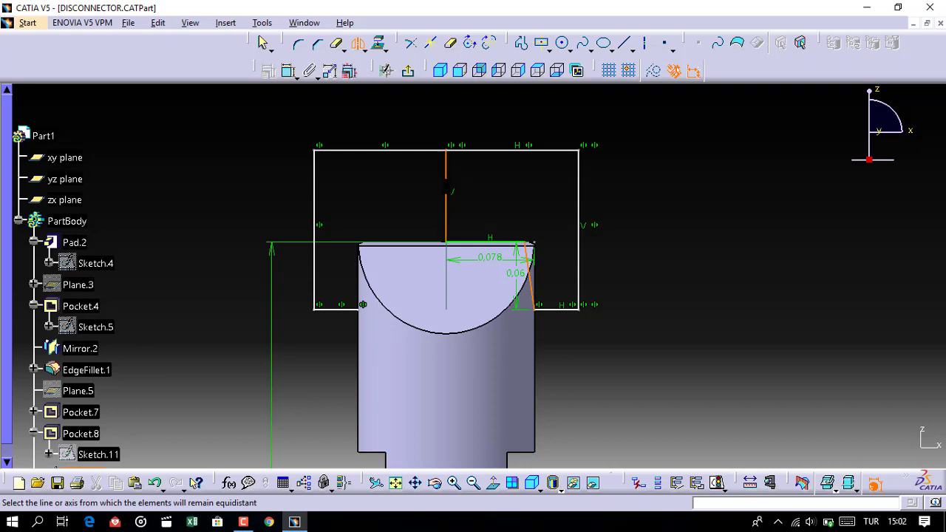
pyautogui.click(447, 190)
pyautogui.click(480, 243)
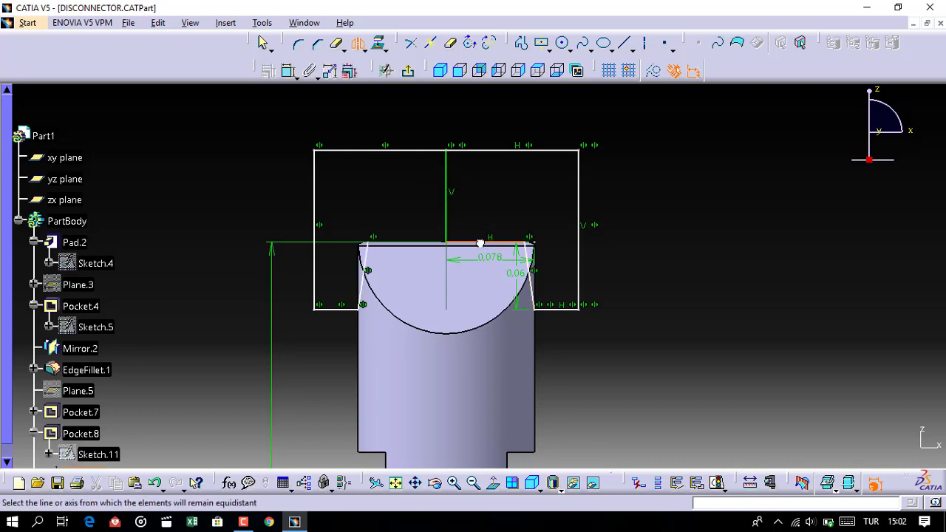
pyautogui.click(435, 198)
pyautogui.press('Escape')
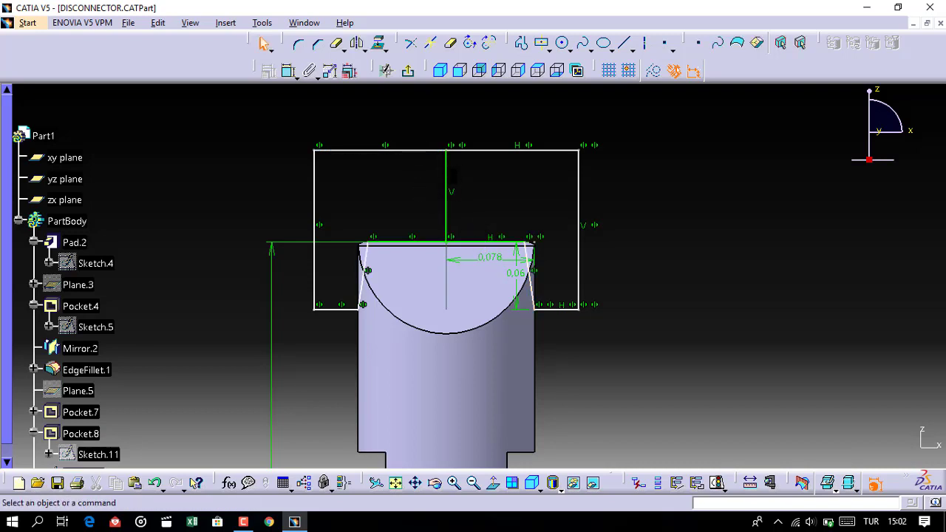
# Delete the extra vertical construction line.
pyautogui.click(446, 181)
pyautogui.press('Delete')
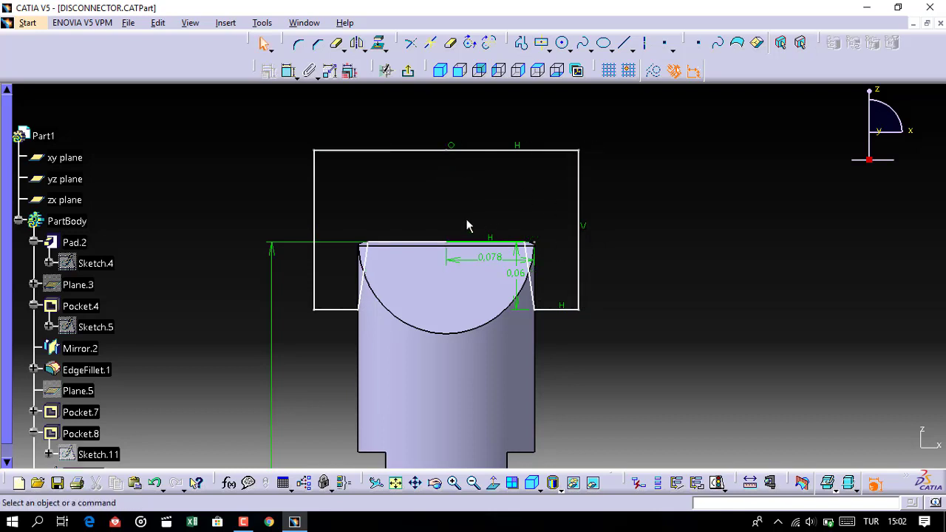
pyautogui.scroll(-3, 474, 215)
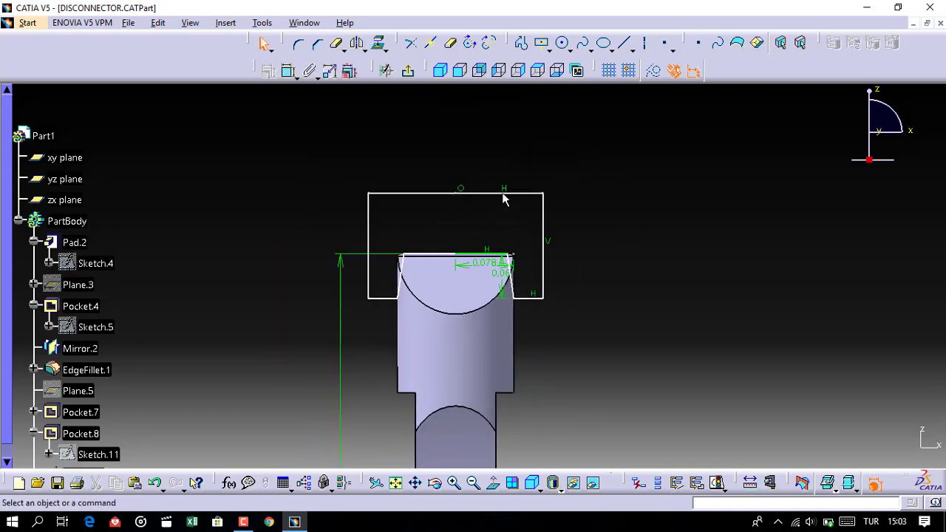
# Create Pocket.9 from the sketch with mirrored extent and show the part in front view.
pyautogui.click(385, 68)
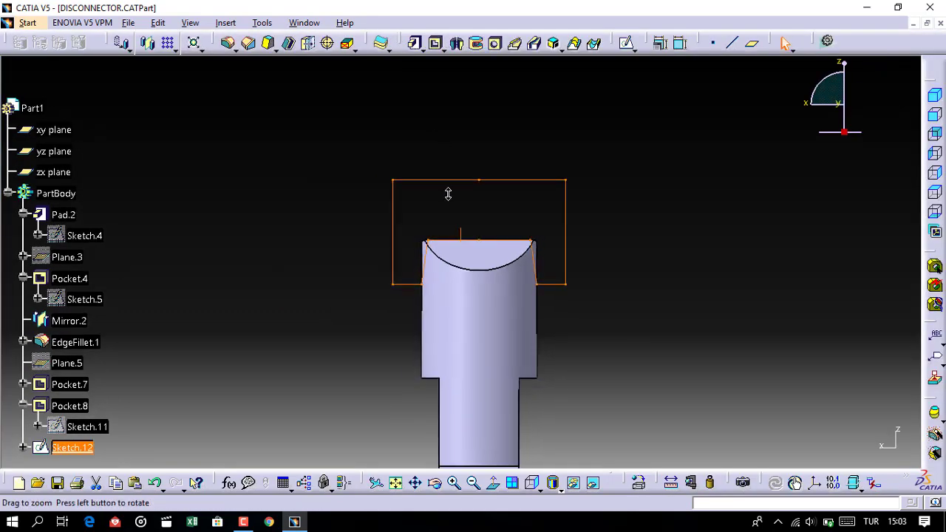
pyautogui.moveTo(441, 148); pyautogui.dragTo(492, 207, button='middle')
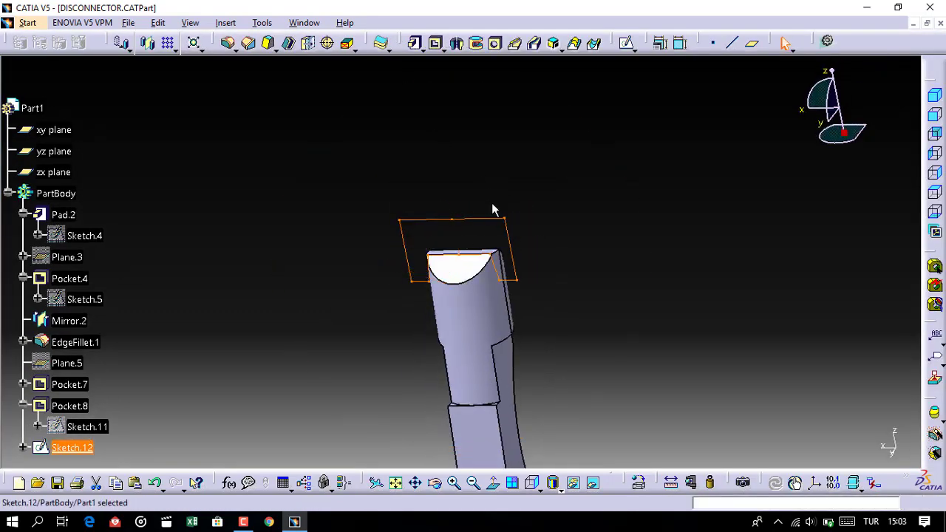
pyautogui.click(435, 43)
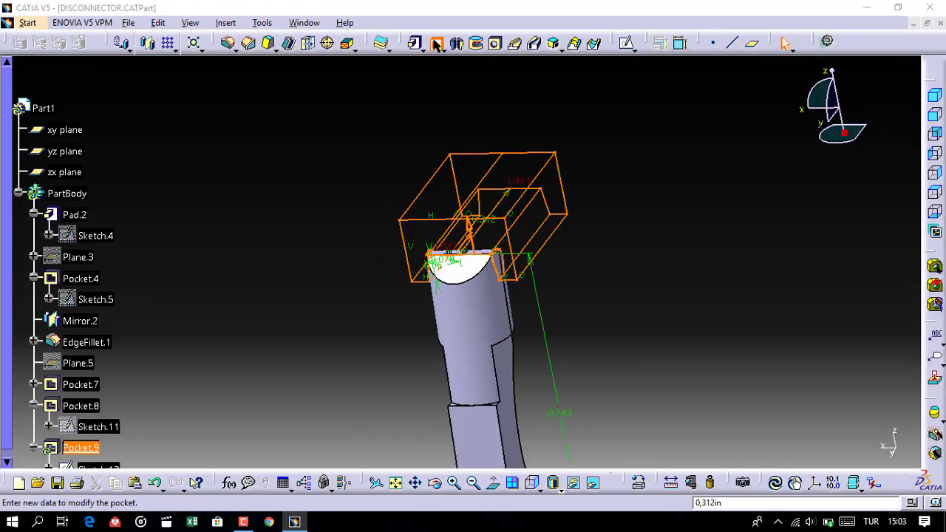
pyautogui.click(720, 231)
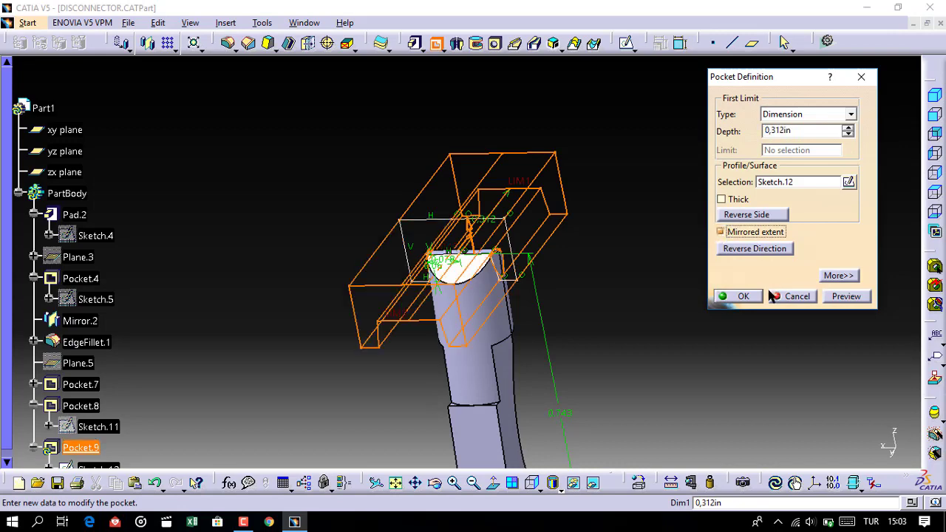
pyautogui.click(743, 296)
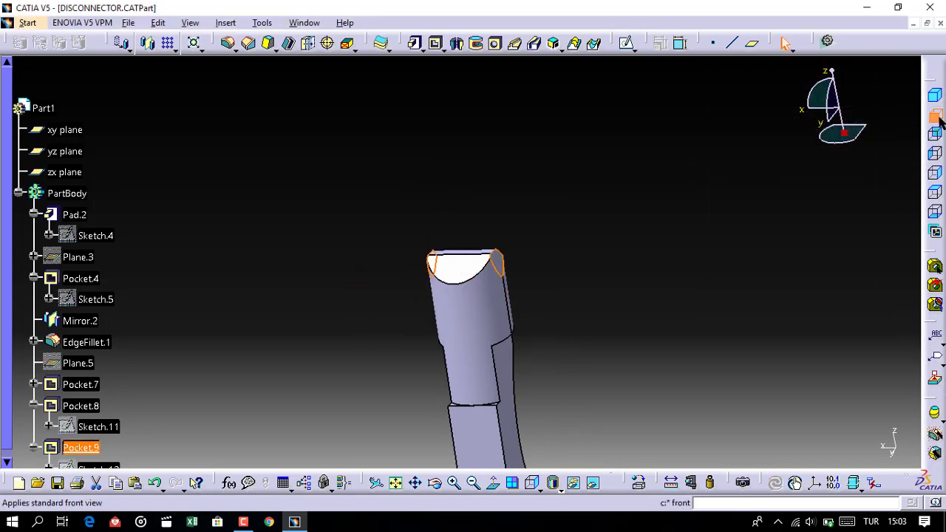
pyautogui.click(937, 135)
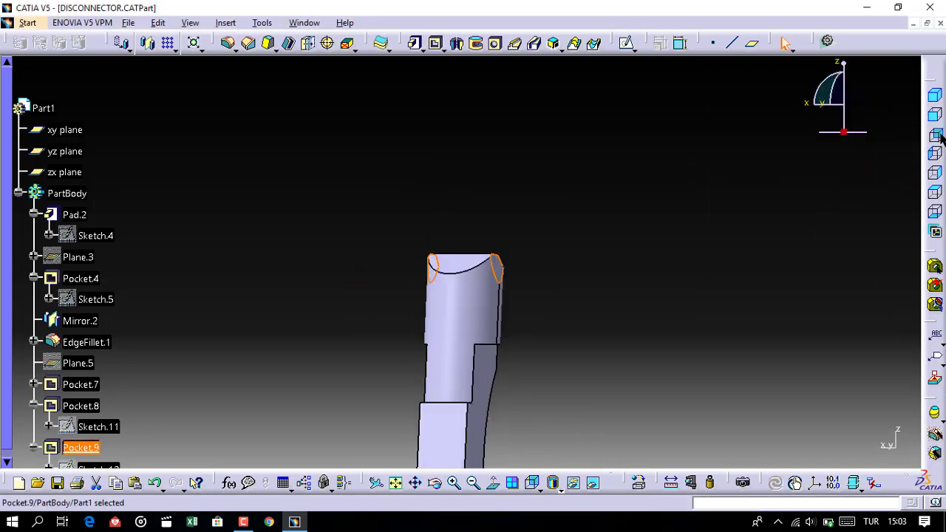
pyautogui.click(693, 255)
pyautogui.moveTo(637, 309); pyautogui.dragTo(624, 238, button='middle')
pyautogui.click(937, 120)
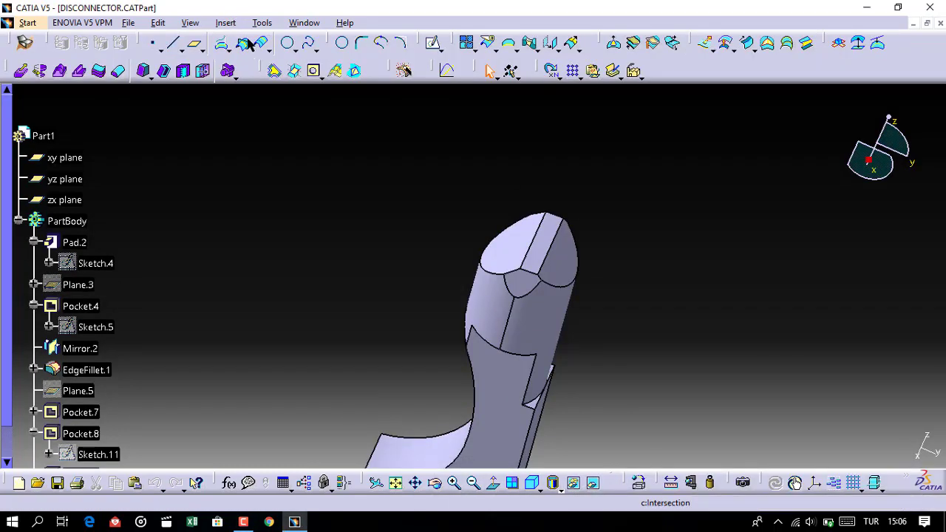
pyautogui.click(33, 22)
pyautogui.moveTo(68, 56)
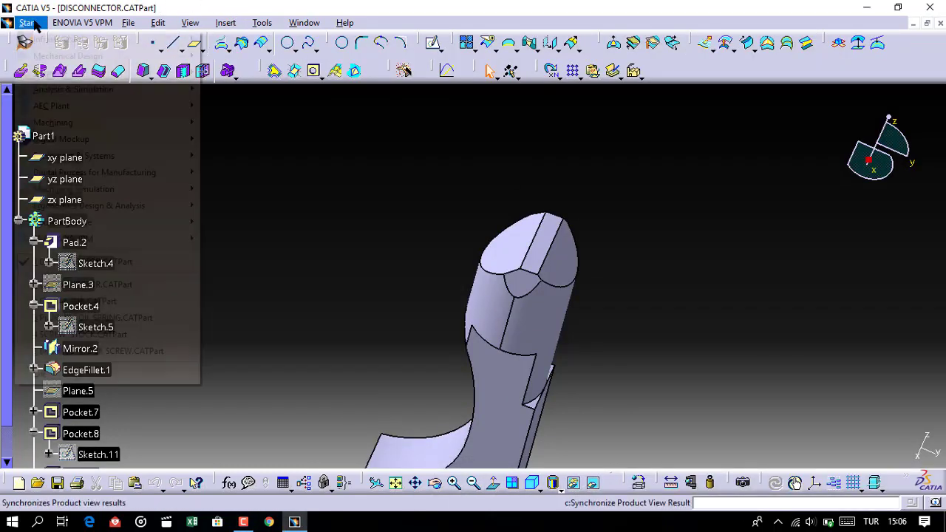
pyautogui.click(218, 57)
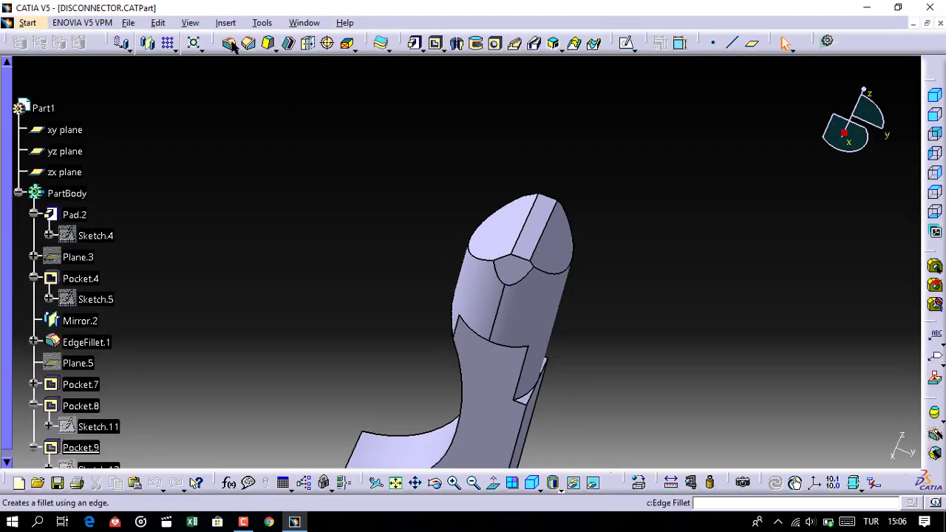
pyautogui.click(229, 43)
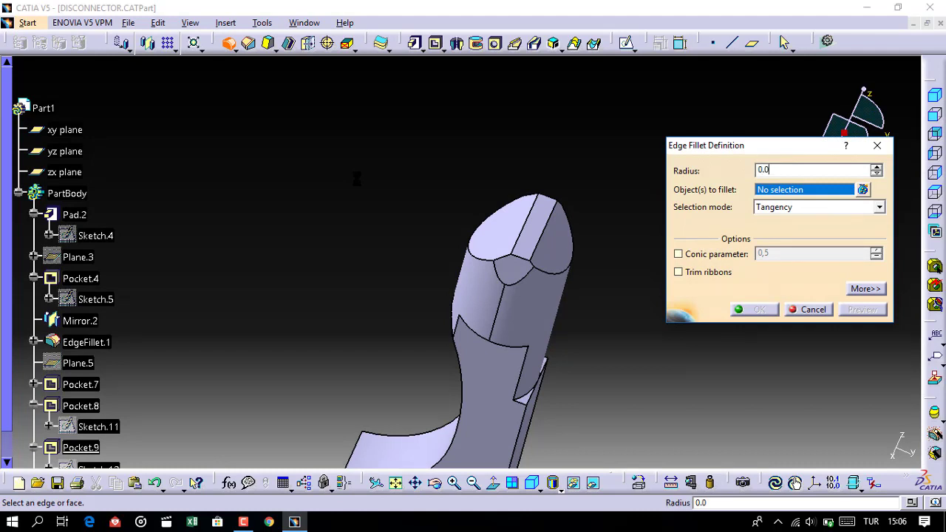
pyautogui.click(543, 218)
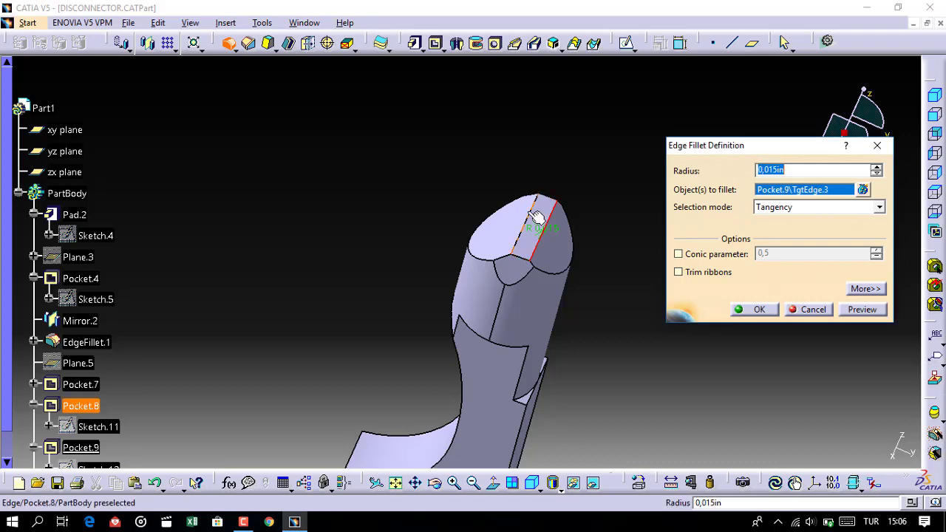
pyautogui.click(535, 216)
pyautogui.click(761, 310)
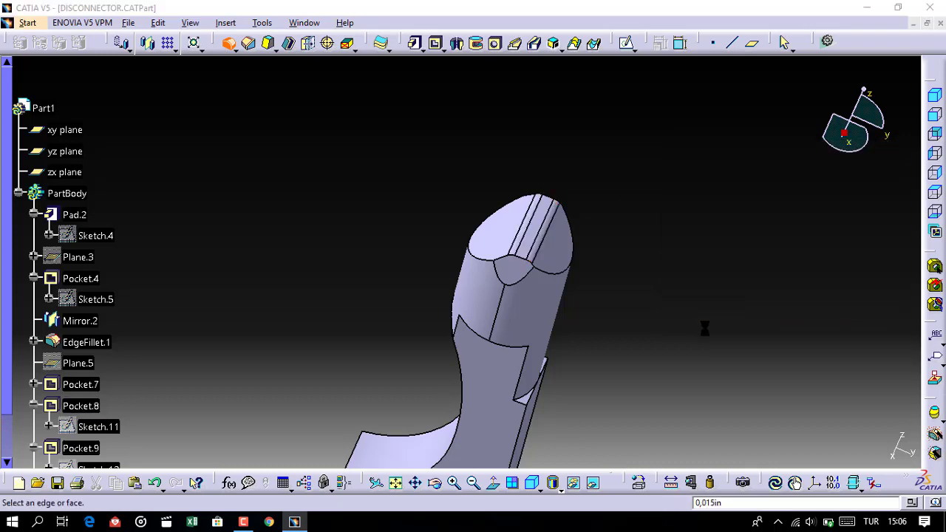
pyautogui.moveTo(561, 303)
pyautogui.mouseDown(button='middle')
pyautogui.moveTo(575, 299)
pyautogui.moveTo(562, 224)
pyautogui.moveTo(484, 262)
pyautogui.moveTo(473, 283)
pyautogui.moveTo(475, 363)
pyautogui.moveTo(480, 271)
pyautogui.moveTo(519, 266)
pyautogui.moveTo(671, 191)
pyautogui.mouseUp(button='middle')
pyautogui.click(808, 309)
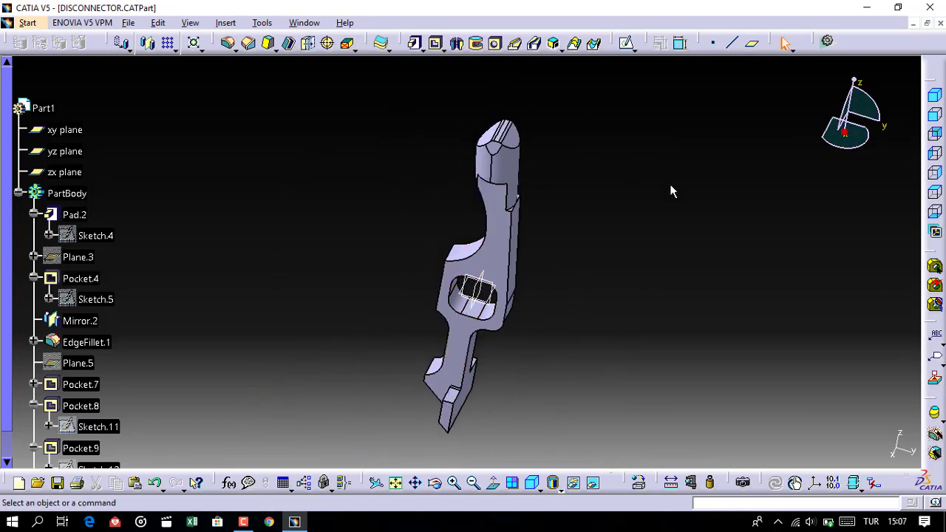
pyautogui.click(937, 96)
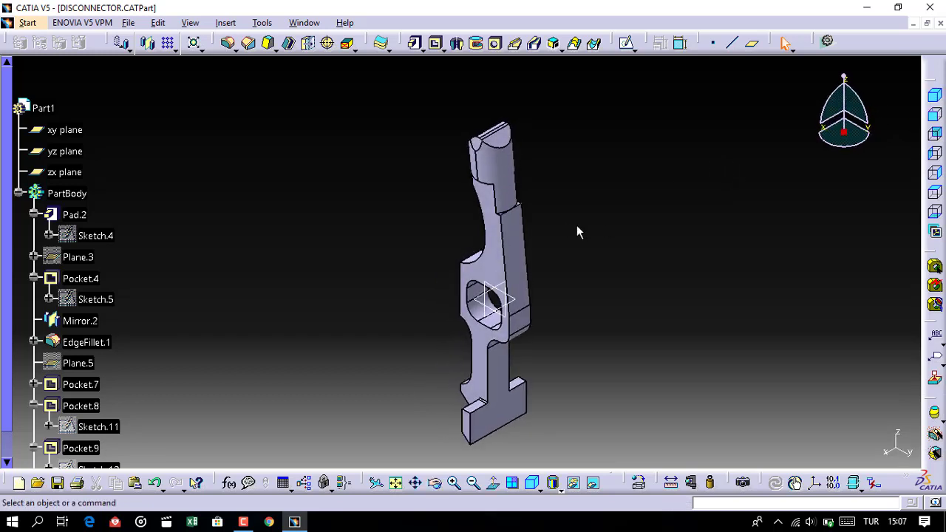
pyautogui.click(243, 521)
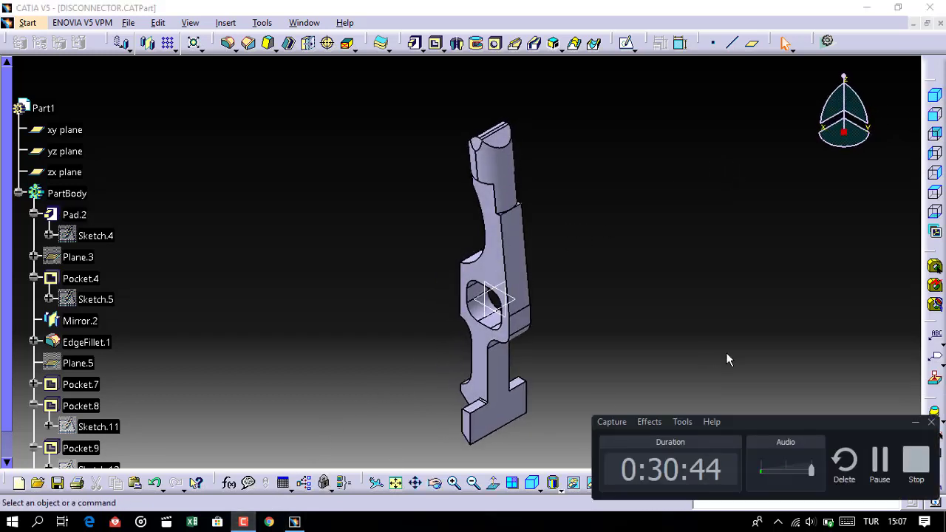
pyautogui.click(872, 463)
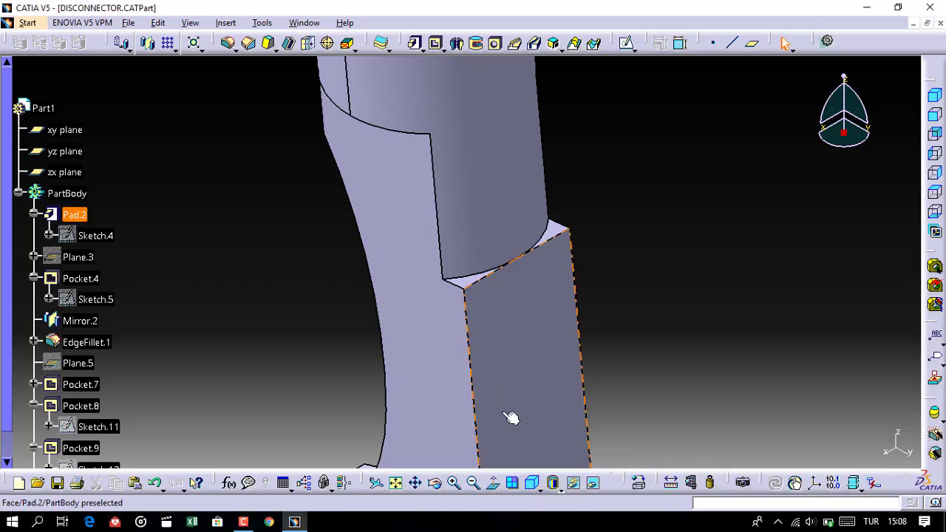
pyautogui.click(243, 522)
# Make Plane.5 visible with Hide/Show.
pyautogui.click(886, 461)
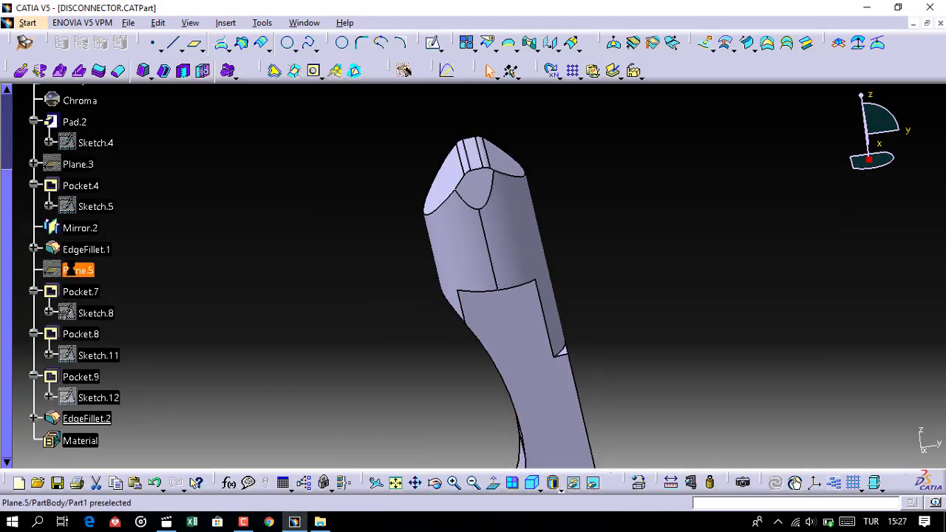
pyautogui.rightClick(71, 271)
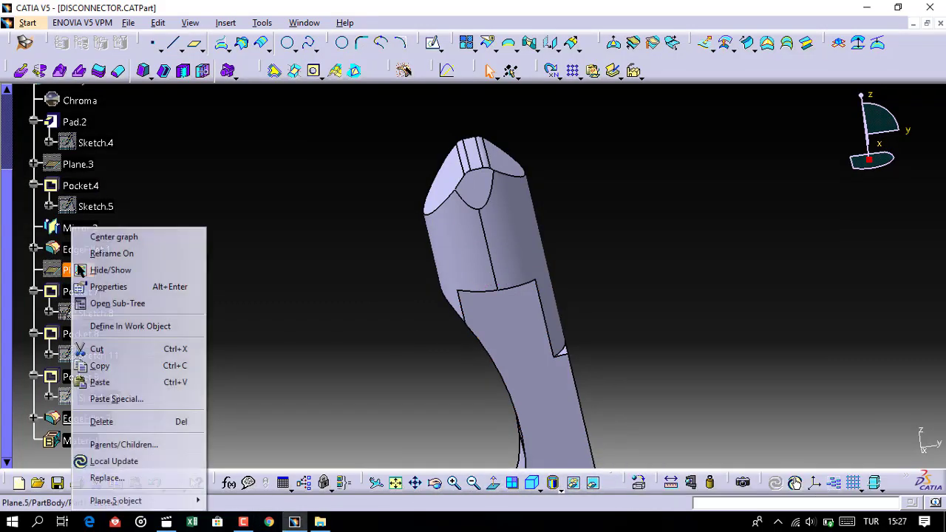
pyautogui.click(131, 275)
pyautogui.moveTo(351, 256); pyautogui.dragTo(360, 307, button='middle')
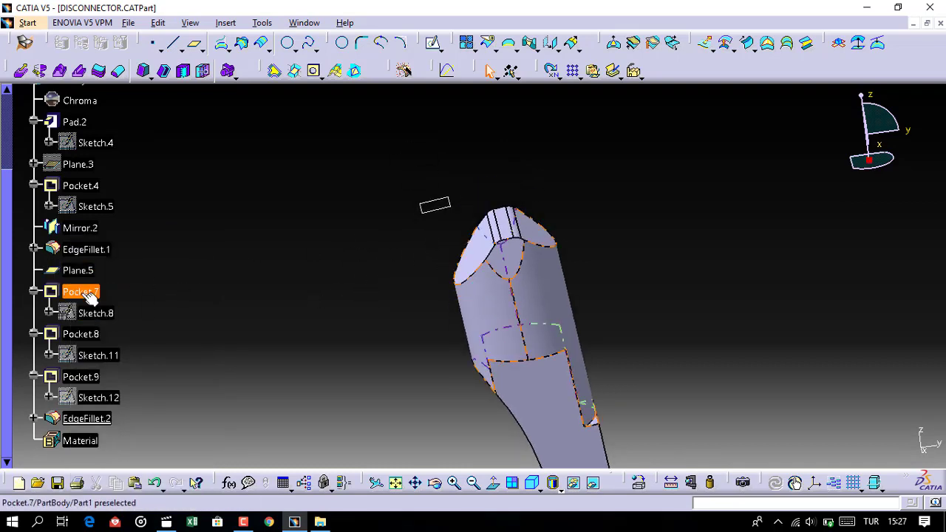
# Copy the small circle from Pocket.7's Sketch.8 and return to the 3D part.
pyautogui.click(34, 292)
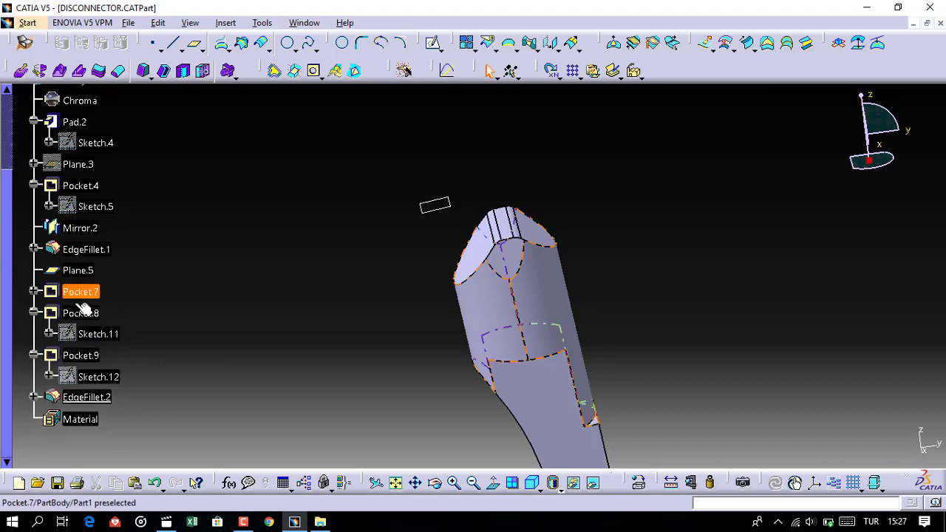
pyautogui.click(32, 292)
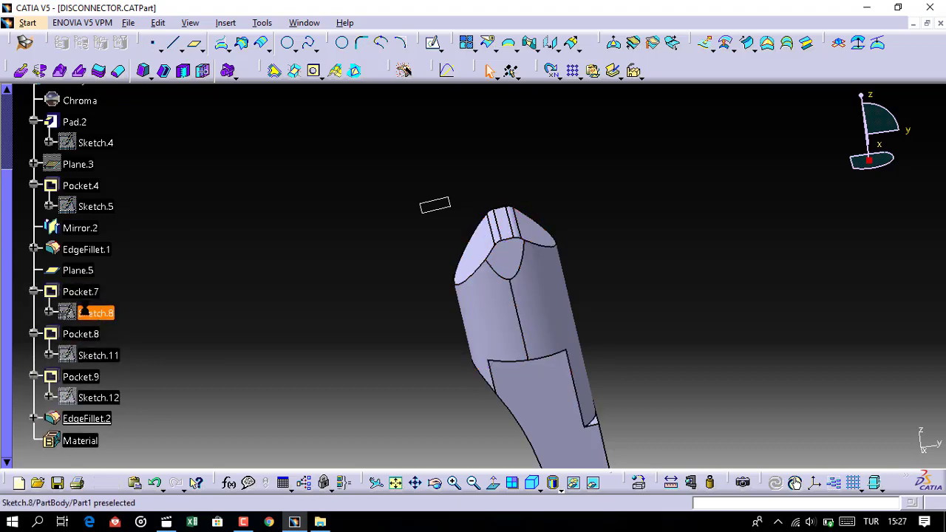
pyautogui.doubleClick(95, 313)
pyautogui.moveTo(254, 304); pyautogui.dragTo(105, 332, button='middle')
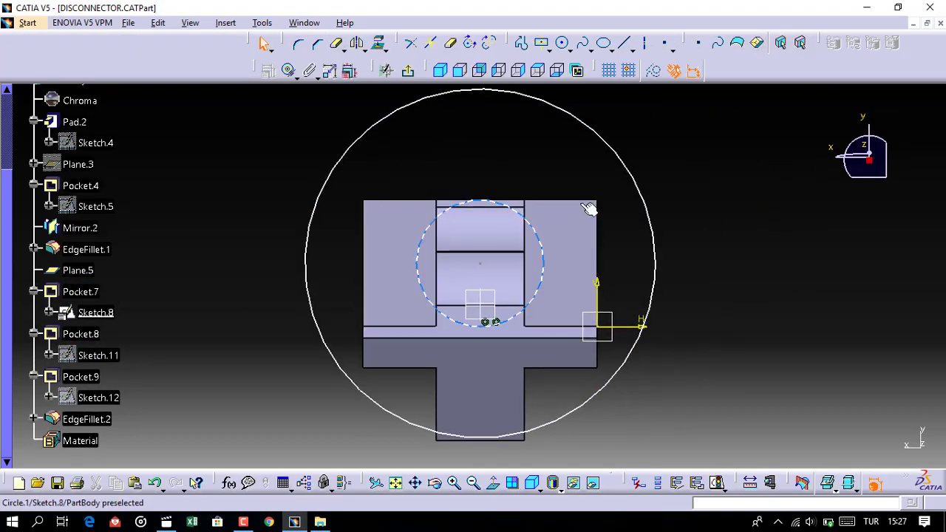
pyautogui.click(521, 217)
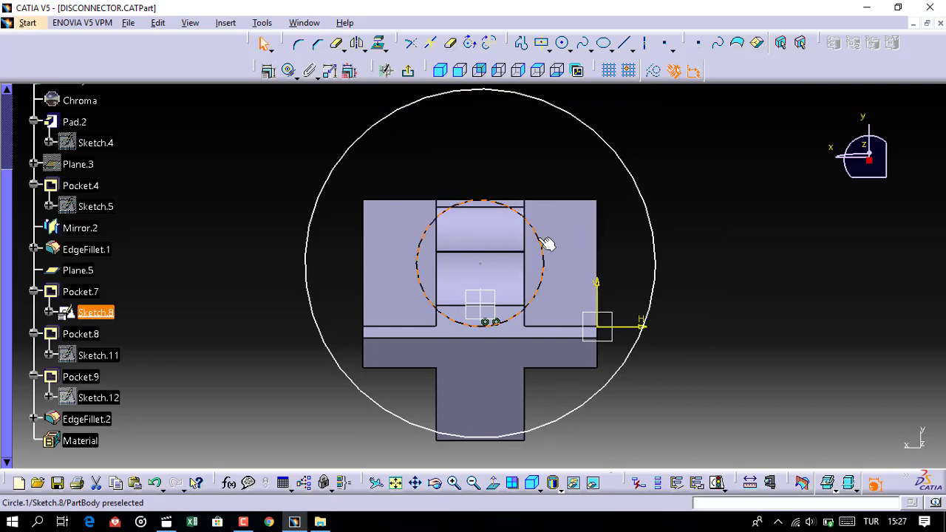
pyautogui.rightClick(540, 240)
pyautogui.click(591, 371)
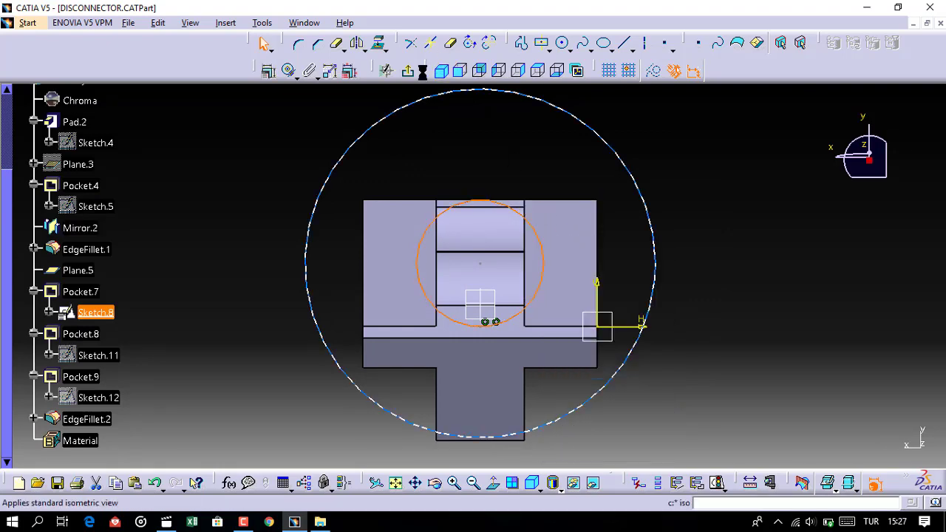
pyautogui.click(755, 43)
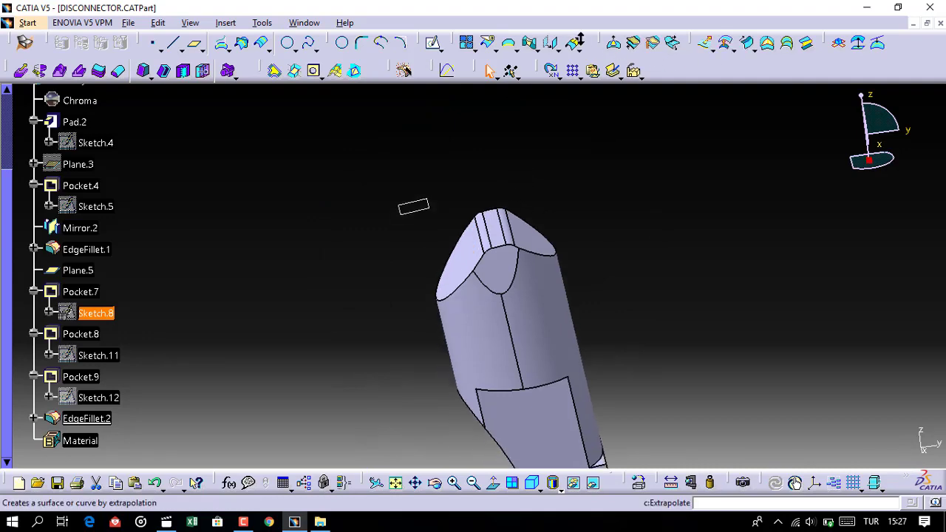
# Create Plane.7 offset 0.312 in from Plane.5.
pyautogui.click(195, 43)
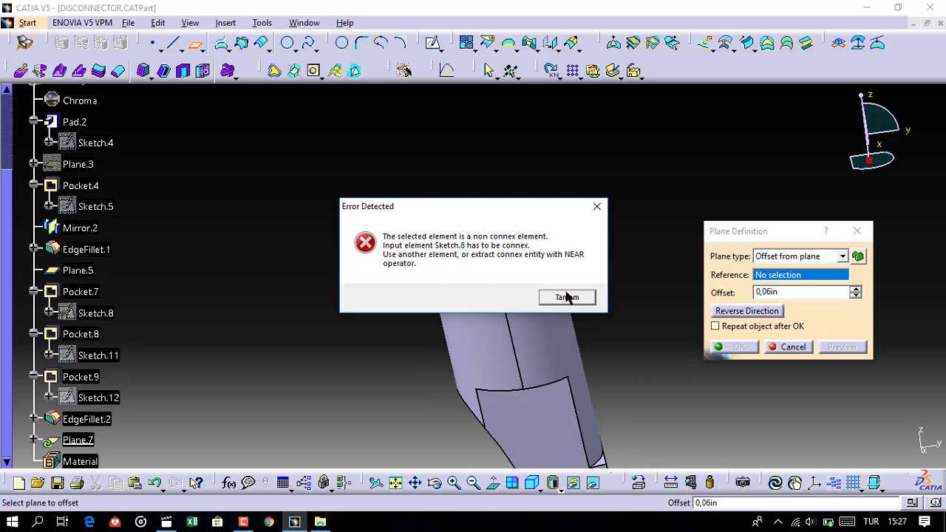
pyautogui.click(566, 296)
pyautogui.click(426, 212)
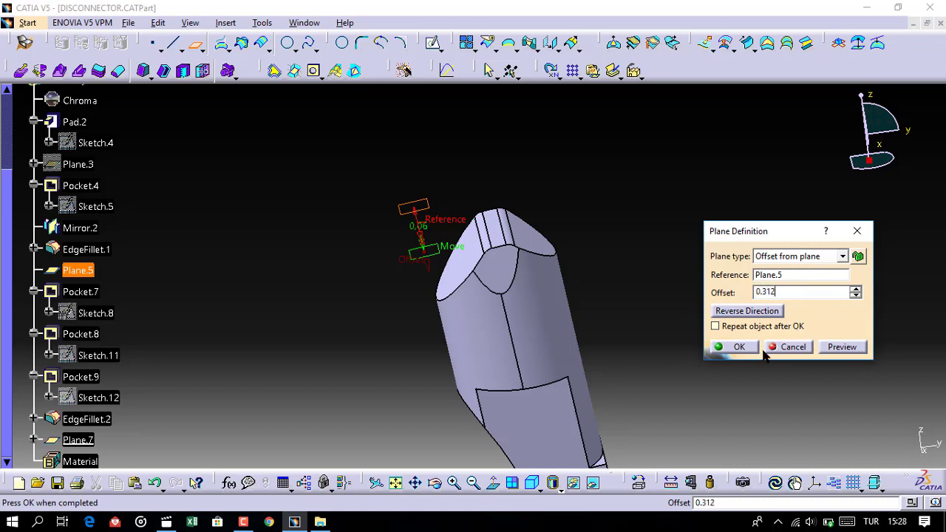
pyautogui.click(739, 347)
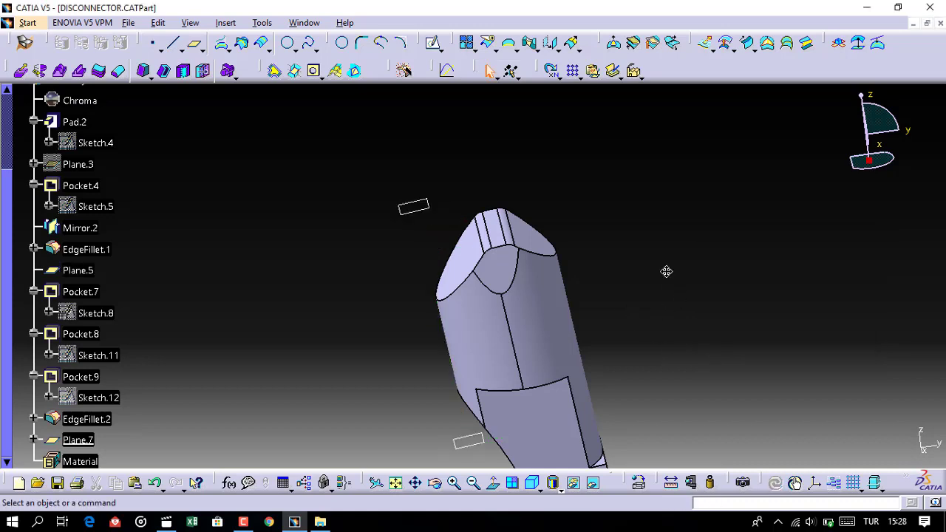
pyautogui.moveTo(667, 271)
pyautogui.mouseDown(button='middle')
pyautogui.moveTo(597, 373)
pyautogui.moveTo(546, 354)
pyautogui.moveTo(562, 363)
pyautogui.mouseUp(button='middle')
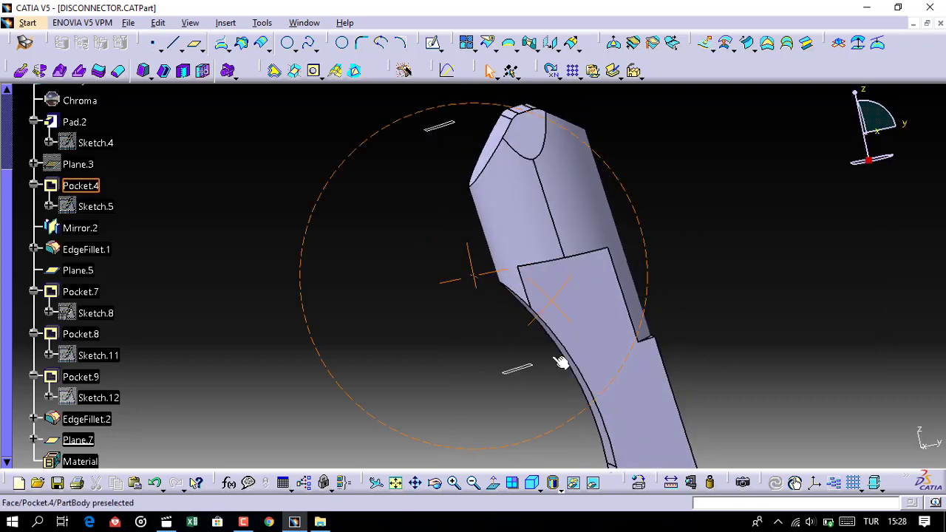
# Start Sketch.15 on Plane.7, paste the copied circle, undo the paste, and exit.
pyautogui.click(515, 365)
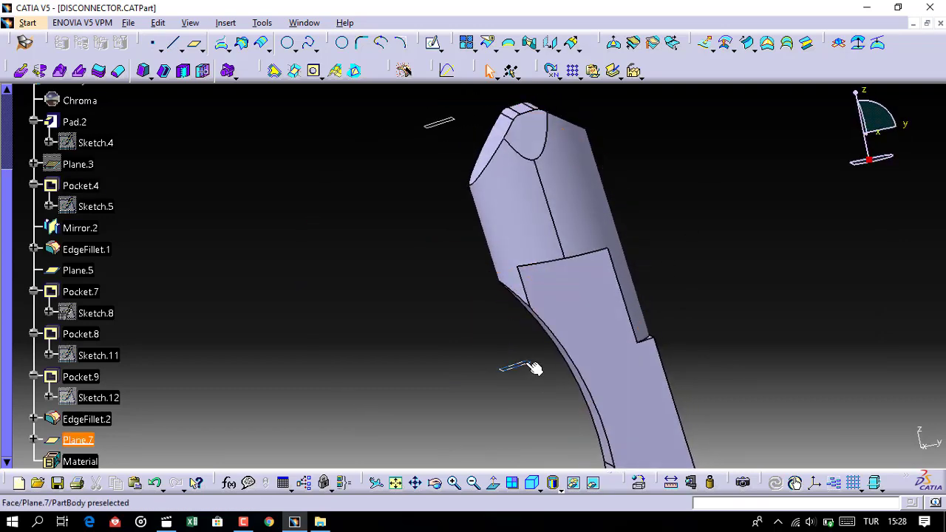
pyautogui.click(432, 43)
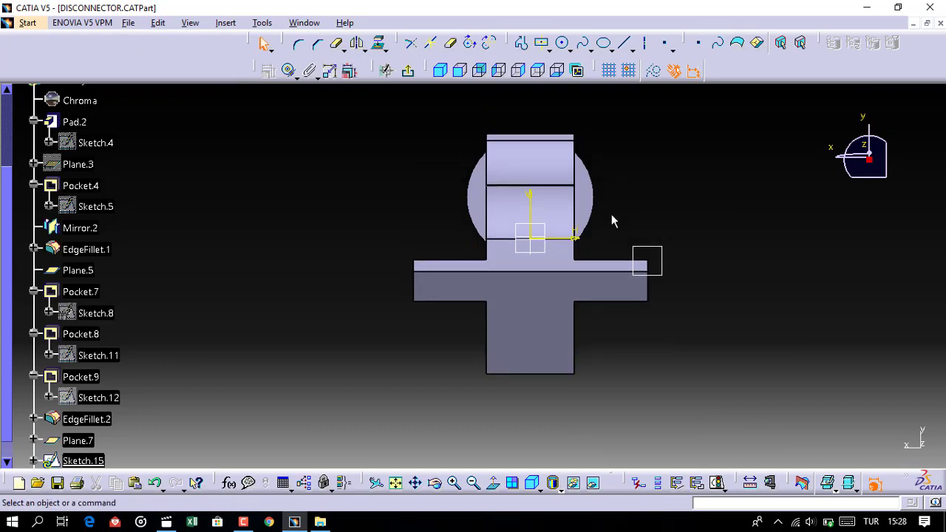
pyautogui.hotkey('ctrl', 'v')
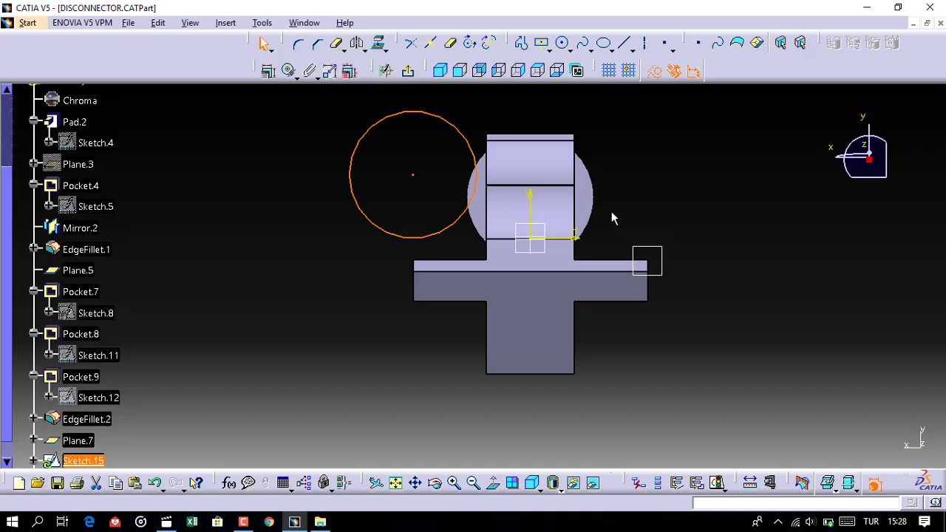
pyautogui.hotkey('ctrl', 'z')
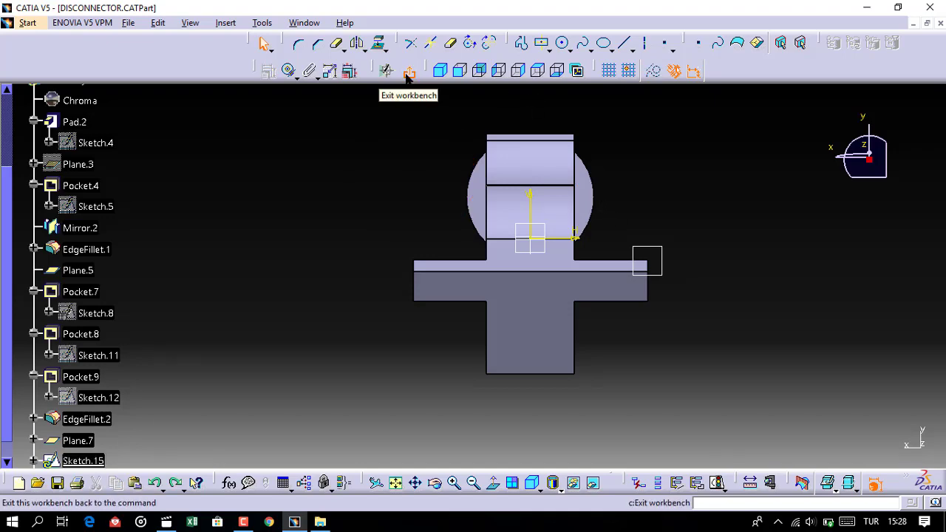
pyautogui.click(407, 73)
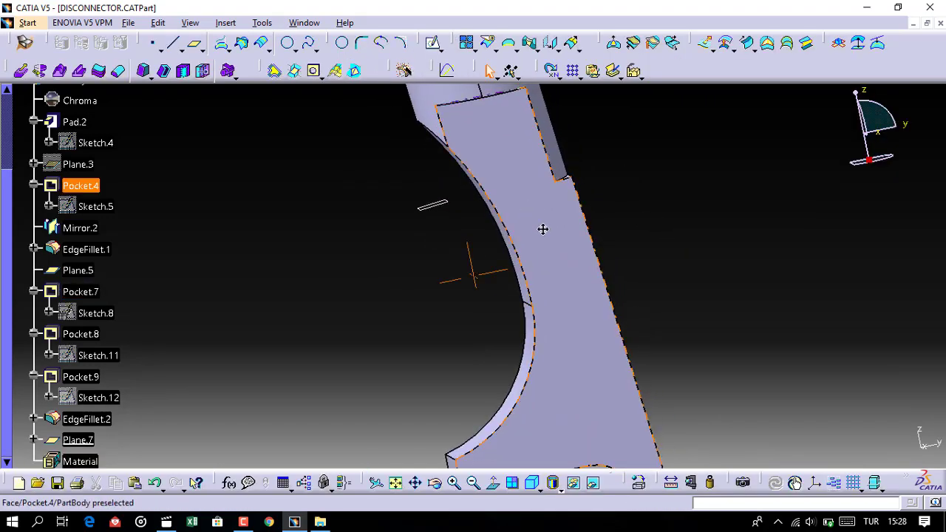
# Define an On plane point on Plane.7 at roughly H 0.104 in, V 0.065 in.
pyautogui.moveTo(543, 229)
pyautogui.mouseDown(button='middle')
pyautogui.moveTo(608, 250)
pyautogui.moveTo(558, 389)
pyautogui.moveTo(595, 385)
pyautogui.mouseUp(button='middle')
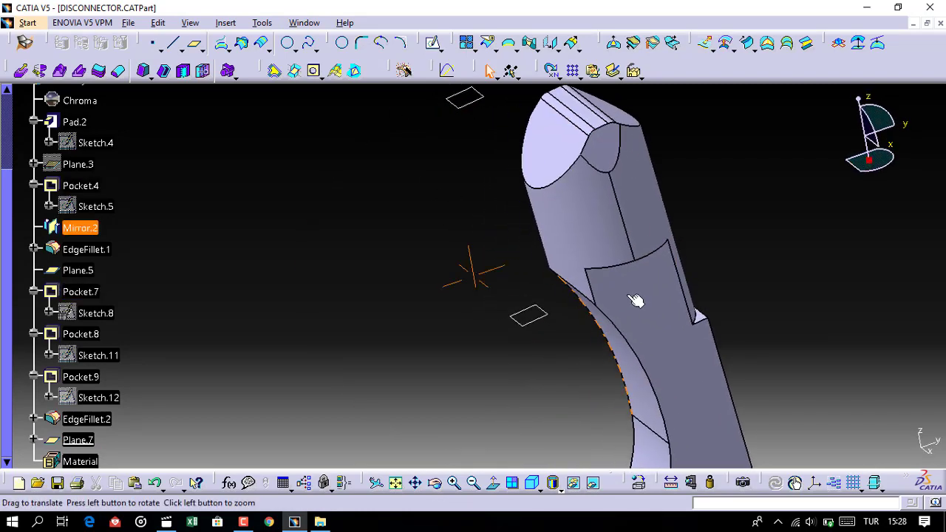
pyautogui.click(155, 46)
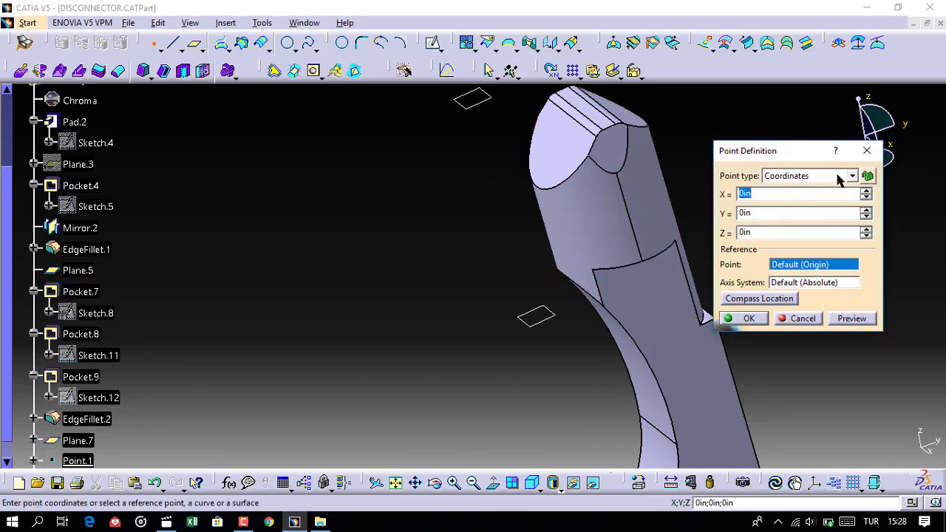
pyautogui.click(851, 176)
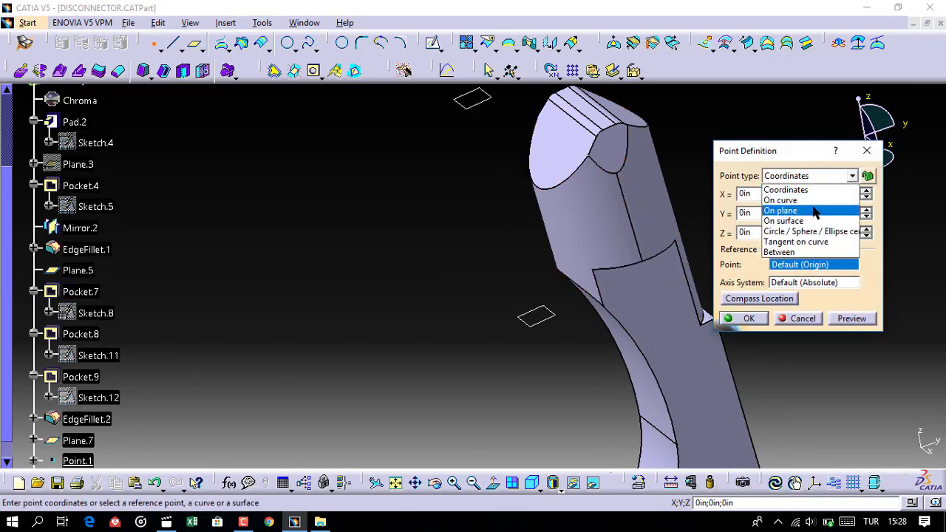
pyautogui.click(814, 212)
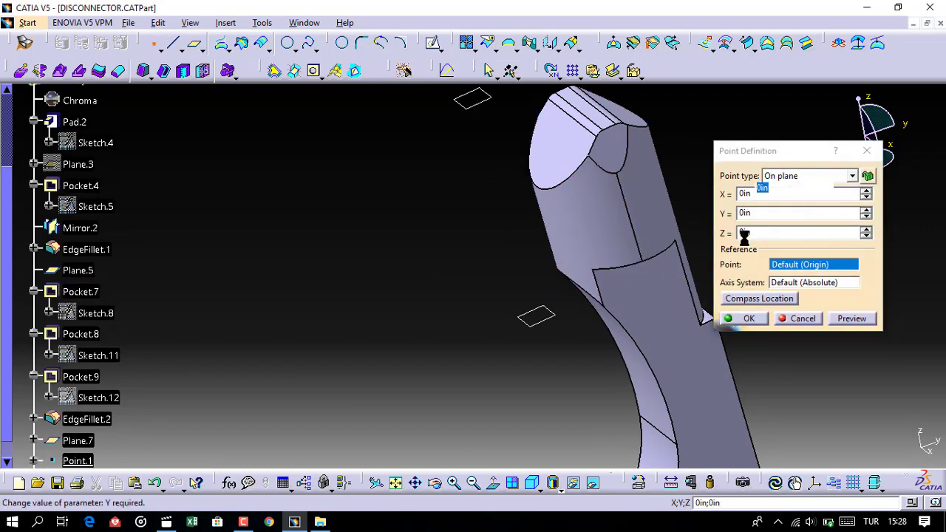
pyautogui.click(538, 319)
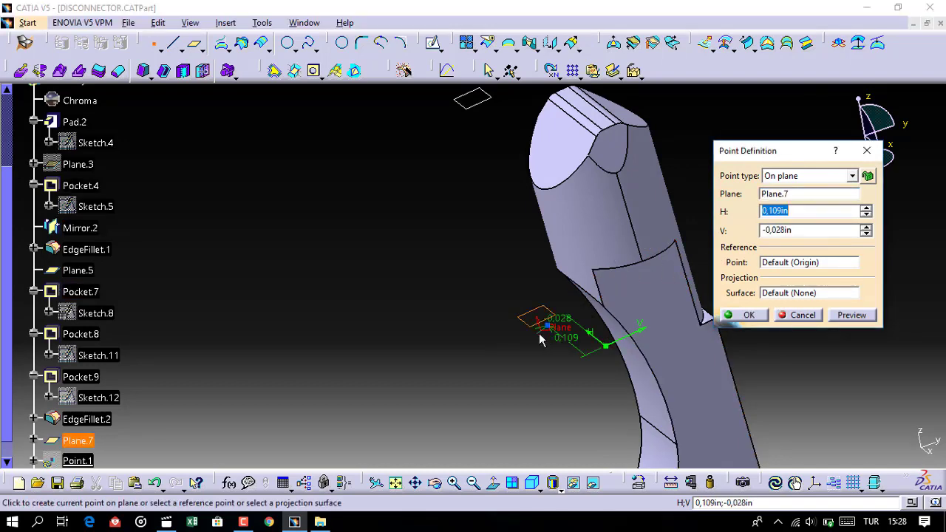
pyautogui.moveTo(616, 333)
pyautogui.mouseDown(button='middle')
pyautogui.moveTo(695, 311)
pyautogui.moveTo(604, 247)
pyautogui.moveTo(687, 262)
pyautogui.mouseUp(button='middle')
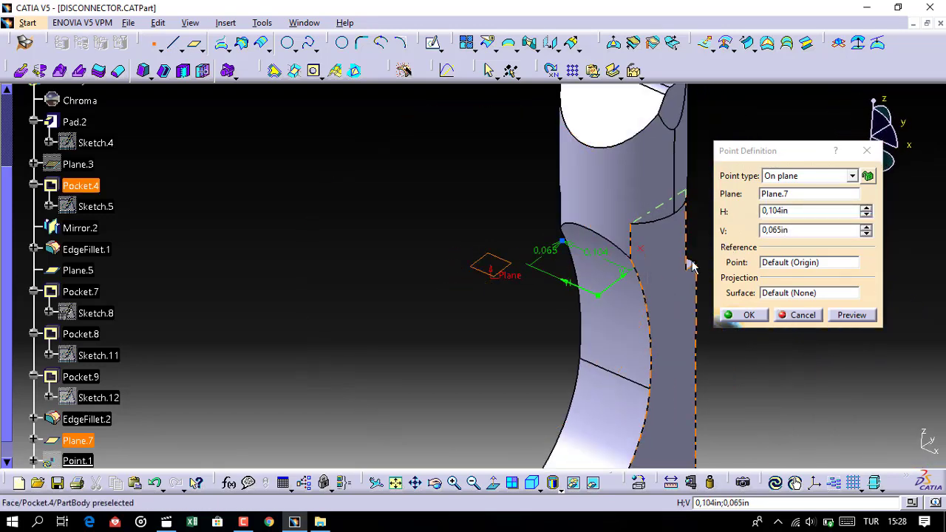
pyautogui.click(803, 314)
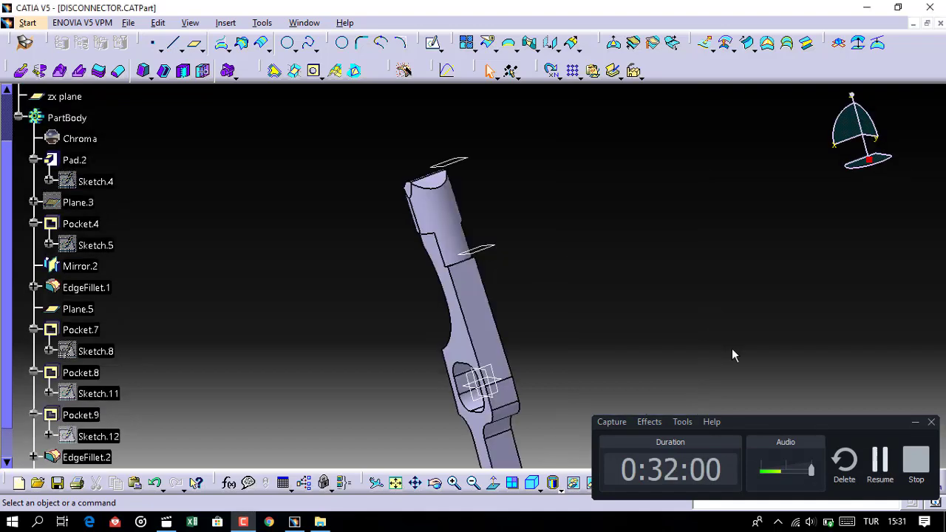
# Delete Plane.7.
pyautogui.rightClick(487, 249)
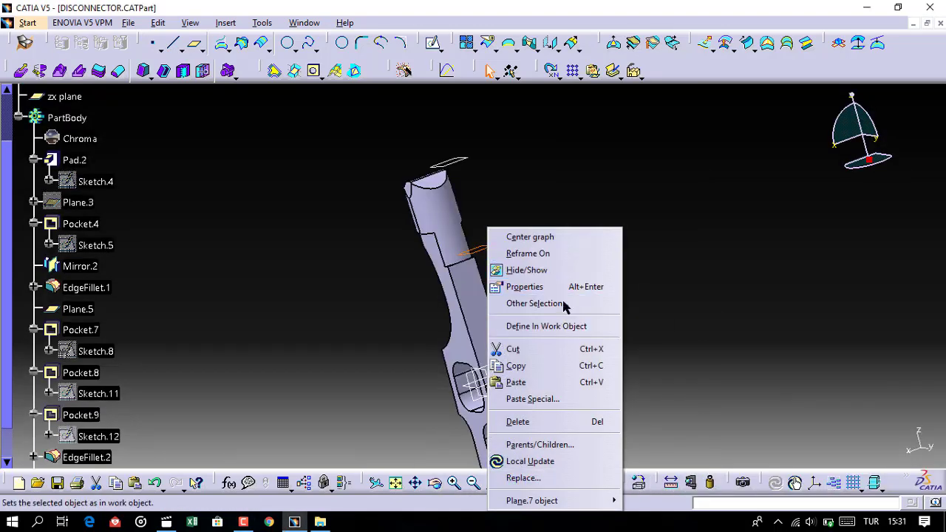
pyautogui.click(548, 421)
pyautogui.moveTo(475, 259)
pyautogui.mouseDown(button='middle')
pyautogui.moveTo(477, 274)
pyautogui.moveTo(571, 264)
pyautogui.mouseUp(button='middle')
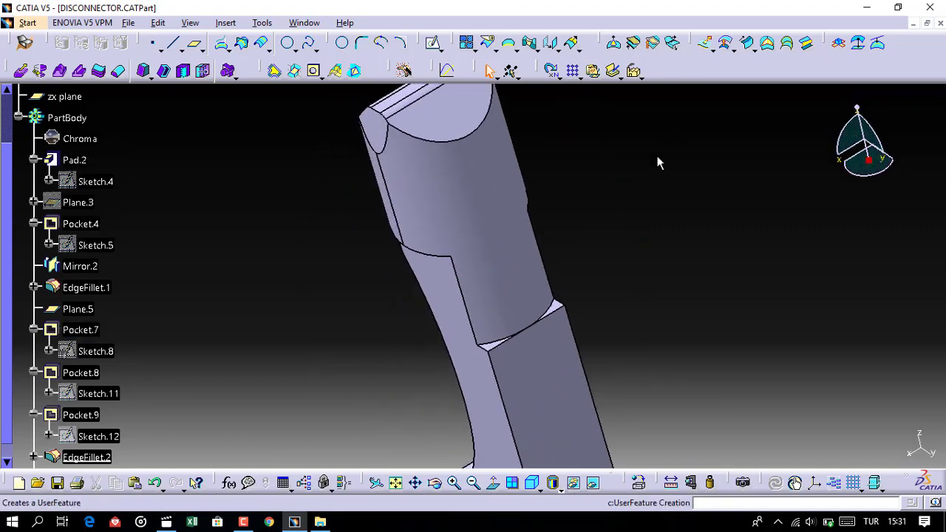
pyautogui.keyDown('ctrl'); pyautogui.moveTo(637, 238); pyautogui.dragTo(635, 221, button='middle'); pyautogui.keyUp('ctrl')
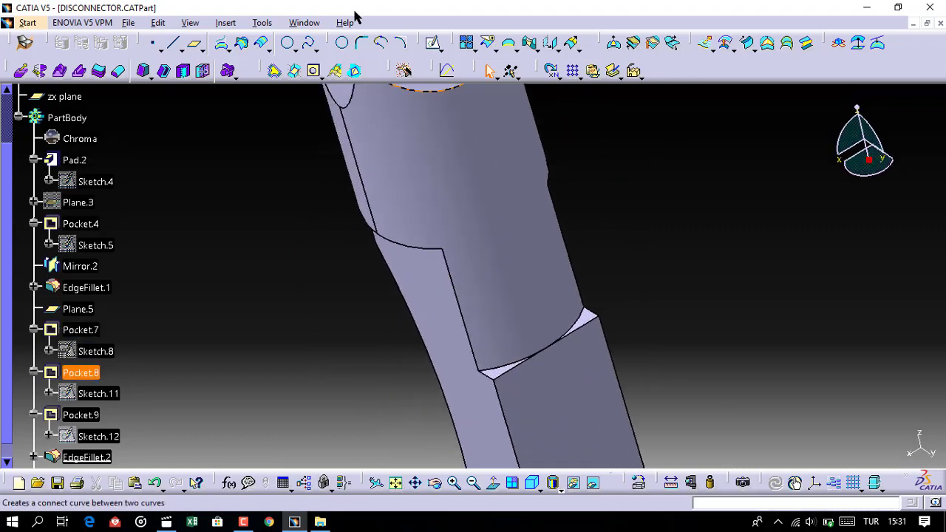
# Create a plane through three EdgeFillet.2 vertices at the notch.
pyautogui.click(197, 46)
pyautogui.click(601, 316)
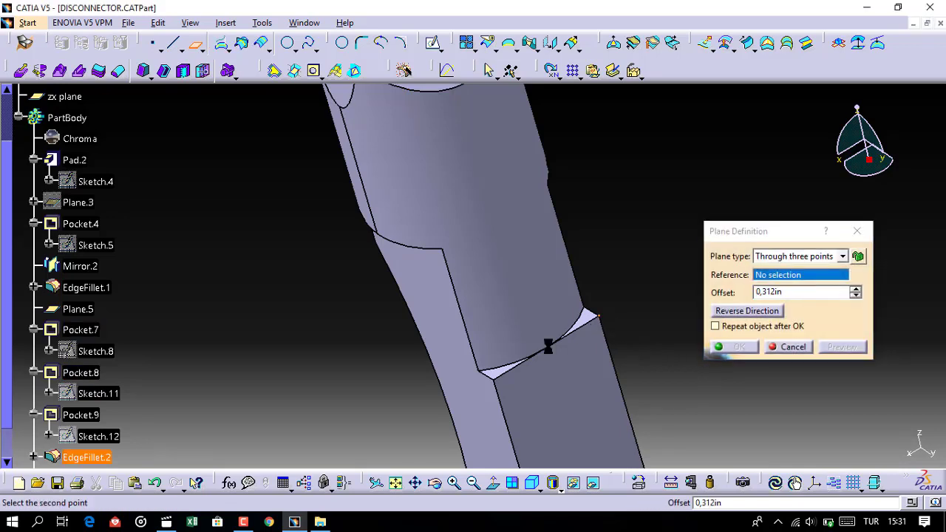
pyautogui.click(479, 375)
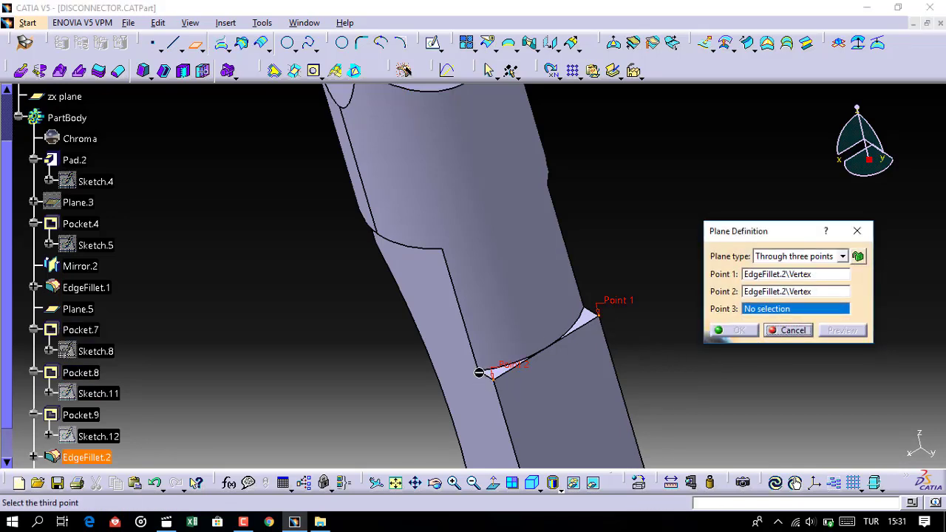
pyautogui.click(480, 368)
pyautogui.click(739, 330)
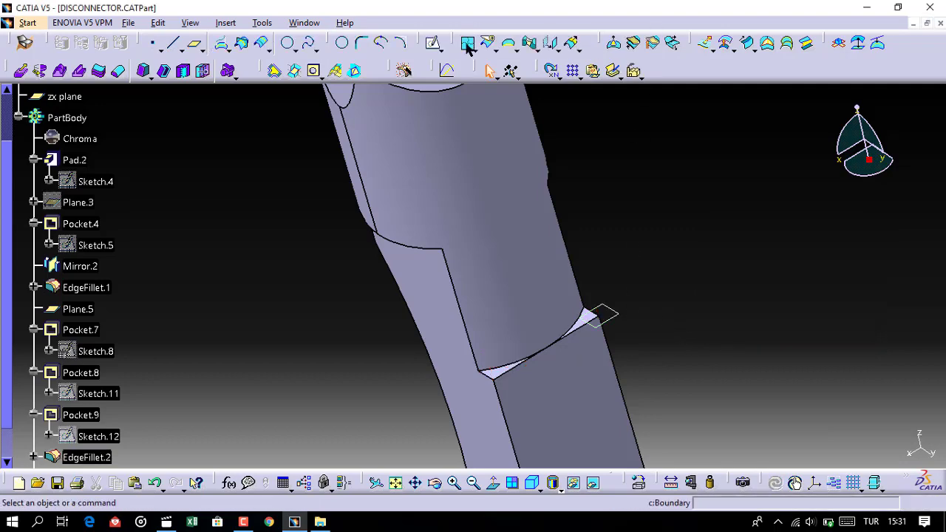
# Create a positioned sketch on Plane.8 with a projected-point origin at the corner vertex, then exit it.
pyautogui.click(436, 48)
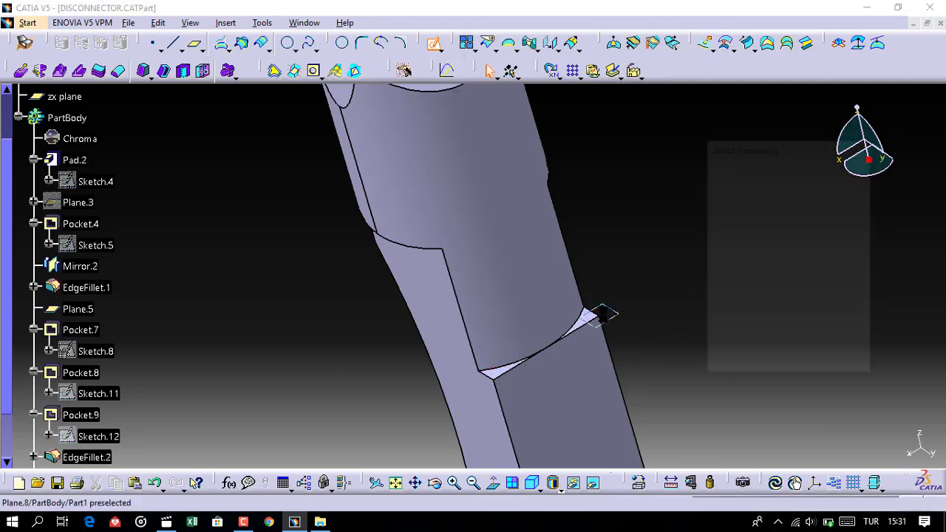
pyautogui.click(604, 314)
pyautogui.click(806, 240)
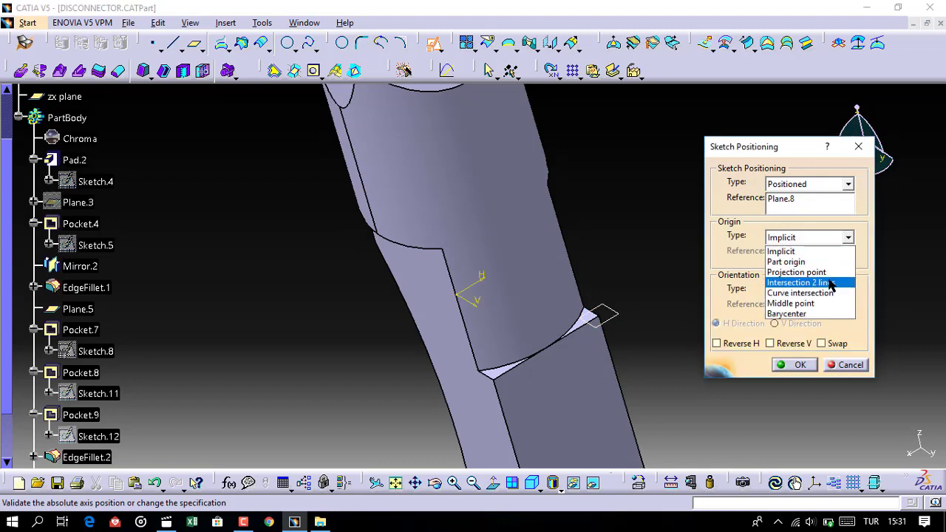
pyautogui.click(802, 268)
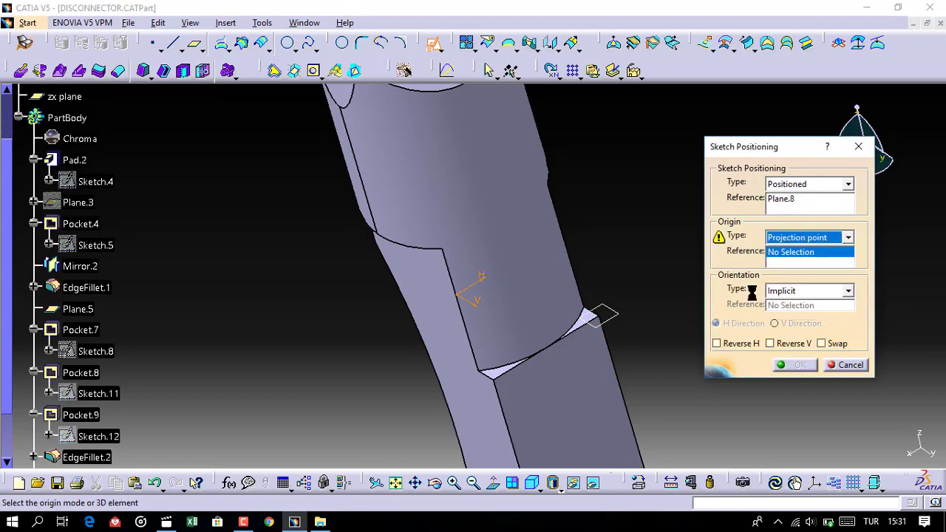
pyautogui.click(604, 319)
pyautogui.click(794, 364)
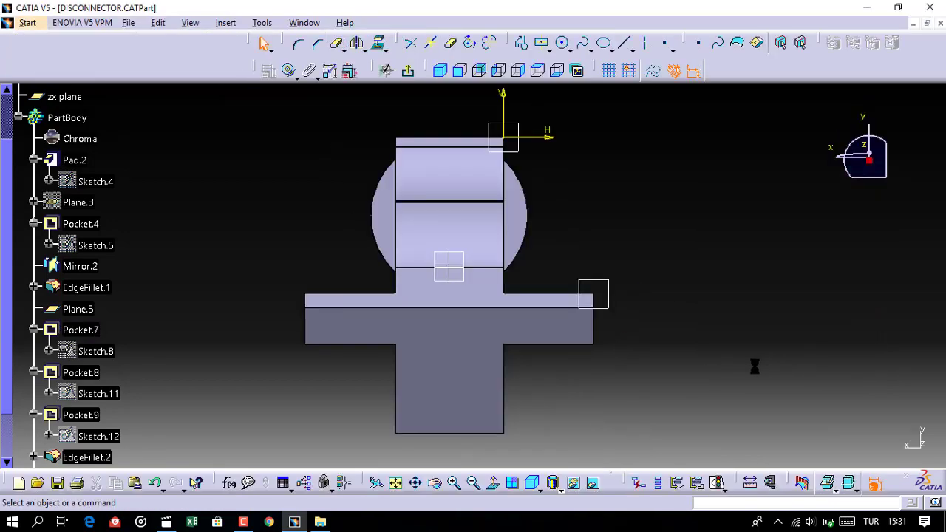
pyautogui.moveTo(610, 281); pyautogui.dragTo(662, 281, button='middle')
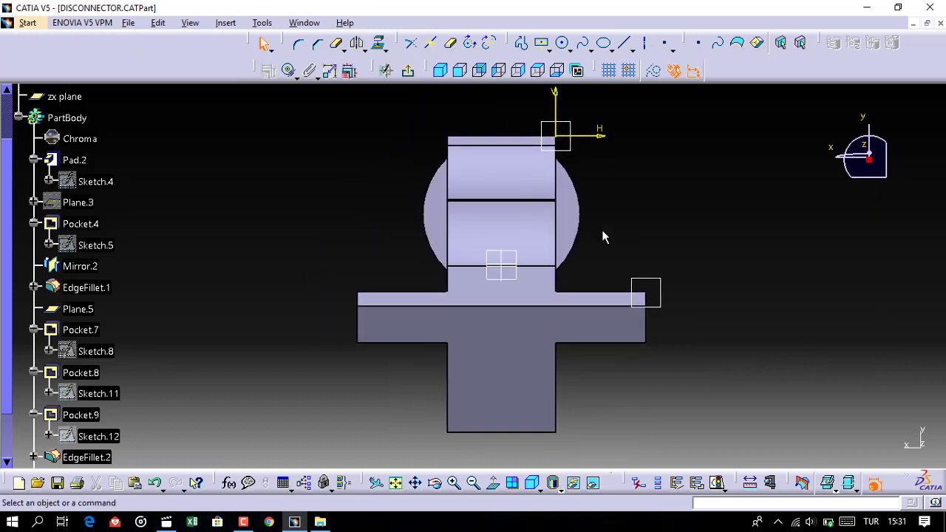
pyautogui.click(583, 42)
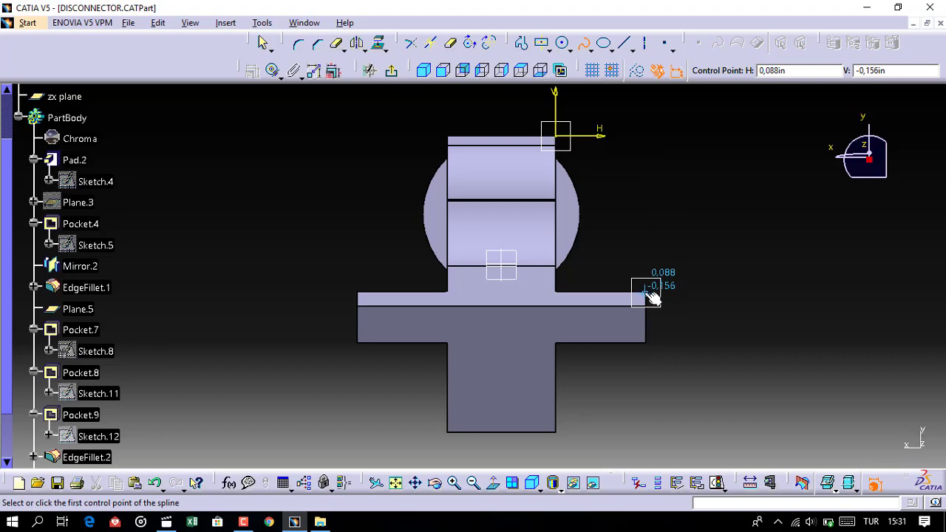
pyautogui.press('Escape')
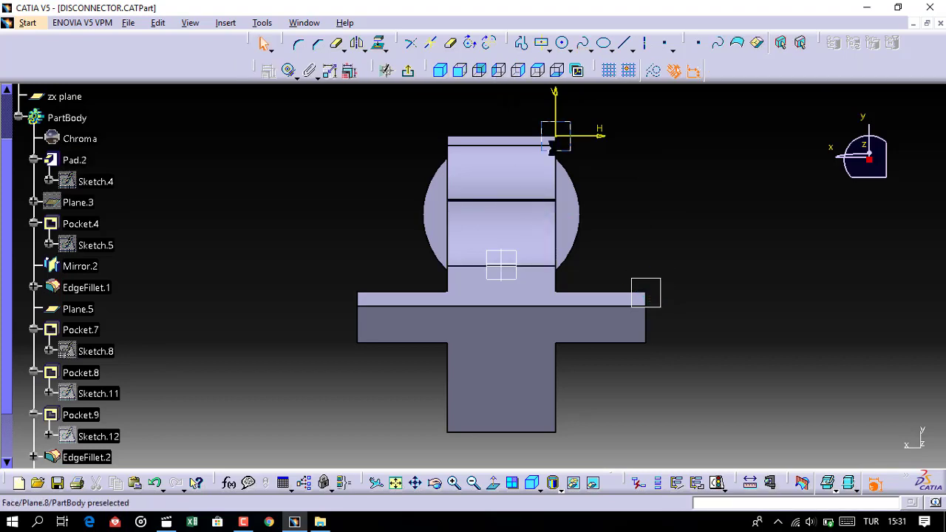
pyautogui.click(408, 71)
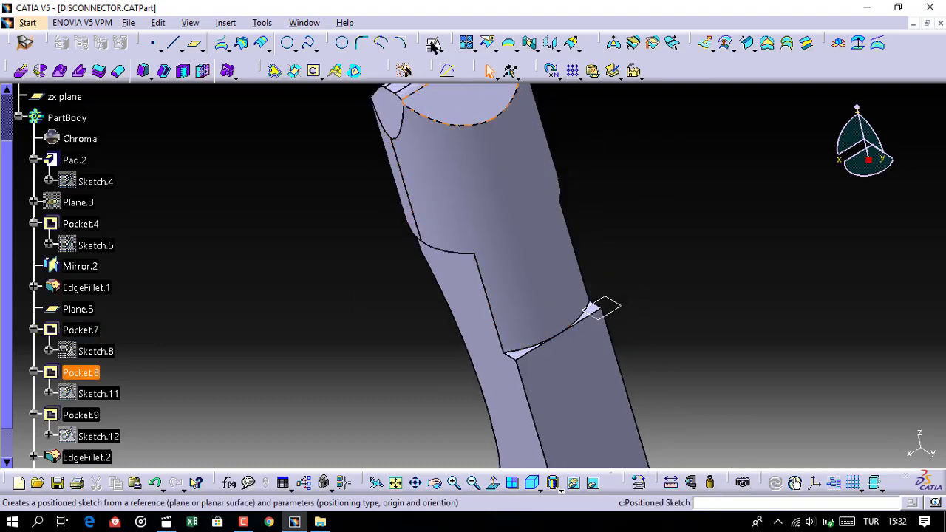
# Recreate the positioned sketch on Plane.8, projecting its origin from the body's corner vertex.
pyautogui.click(434, 44)
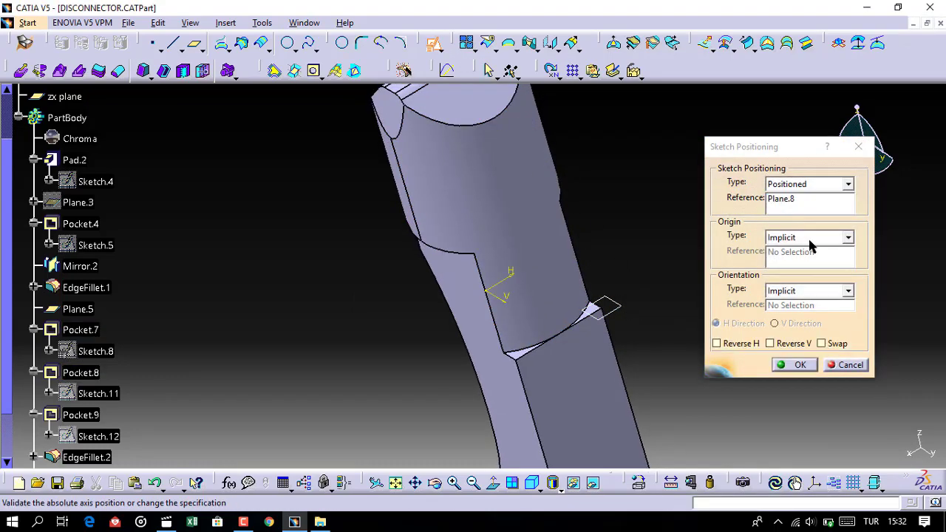
pyautogui.click(809, 241)
pyautogui.click(813, 274)
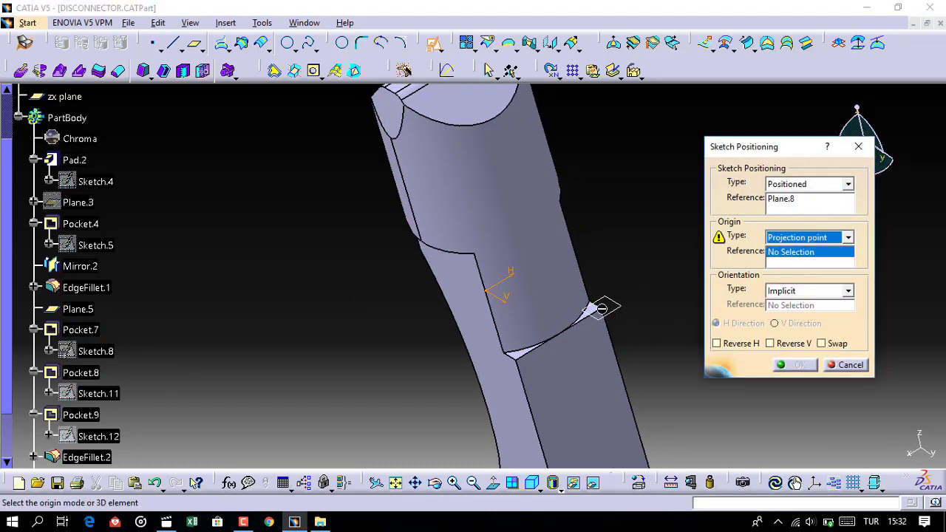
pyautogui.click(602, 308)
pyautogui.click(806, 364)
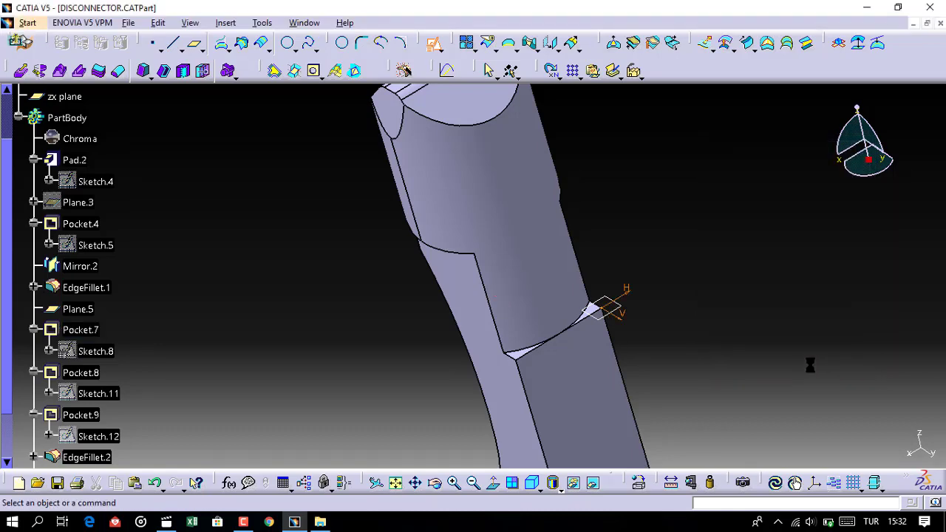
pyautogui.moveTo(606, 271)
pyautogui.mouseDown(button='middle')
pyautogui.moveTo(647, 354)
pyautogui.moveTo(667, 367)
pyautogui.mouseUp(button='middle')
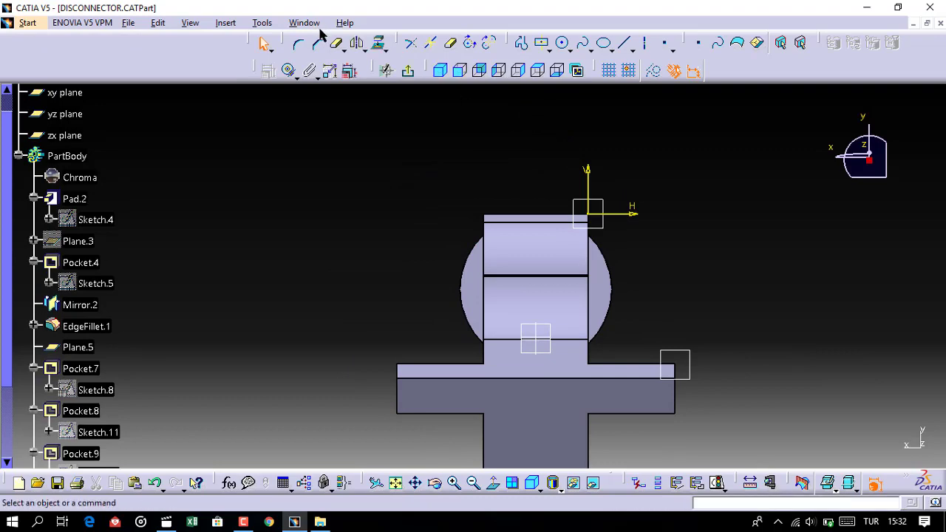
# Start a profile at the Plane.8 sketch origin in normal view, dismissing the wrong-format error.
pyautogui.click(522, 44)
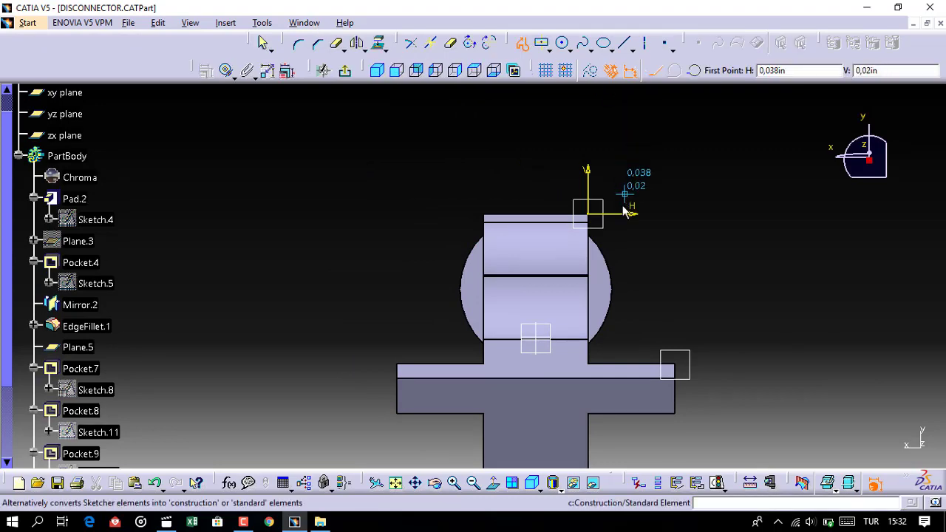
pyautogui.click(494, 485)
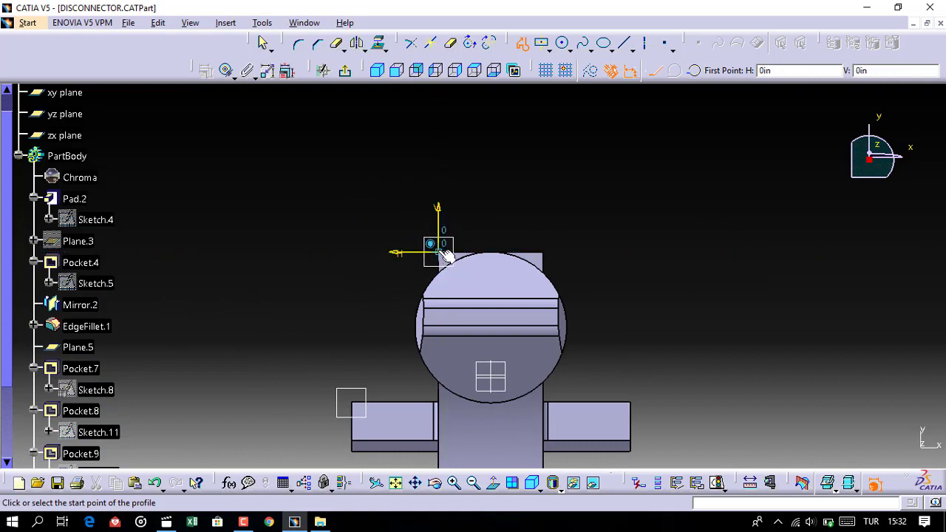
pyautogui.click(443, 253)
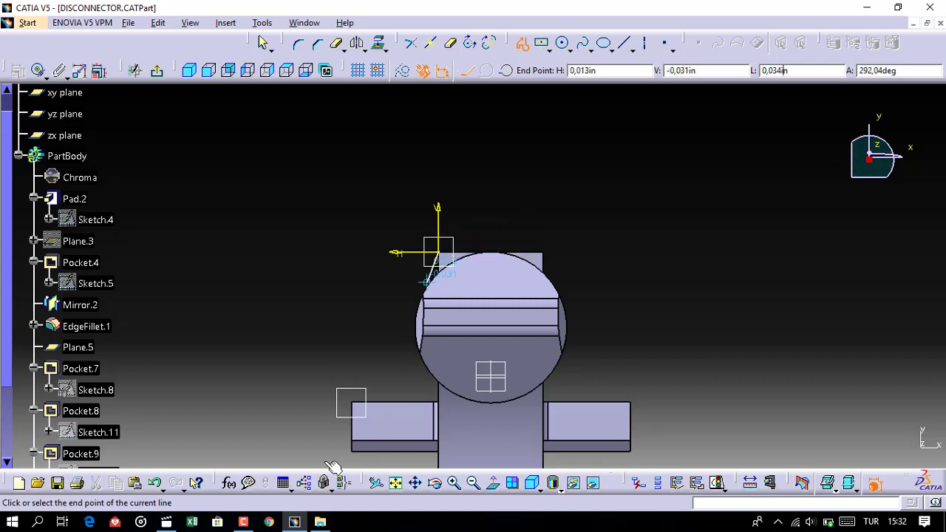
pyautogui.click(243, 522)
pyautogui.click(874, 461)
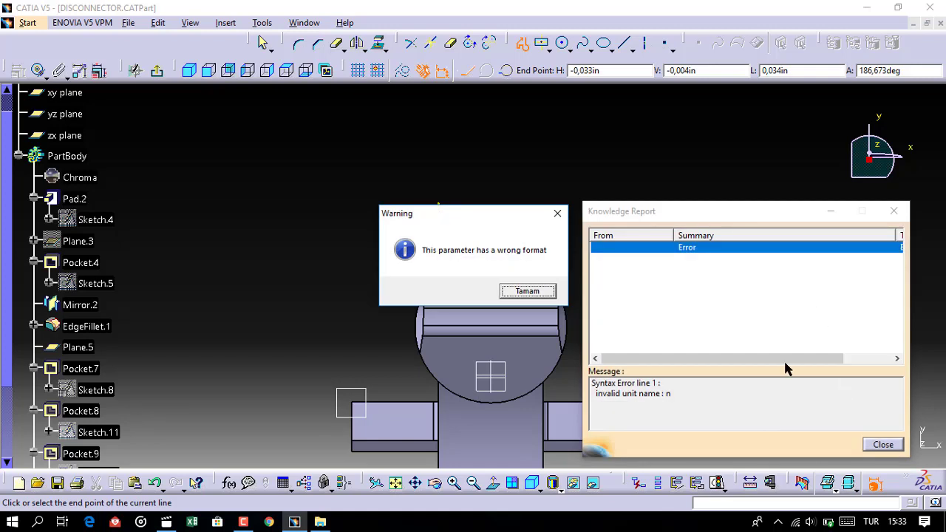
pyautogui.click(527, 290)
pyautogui.click(892, 210)
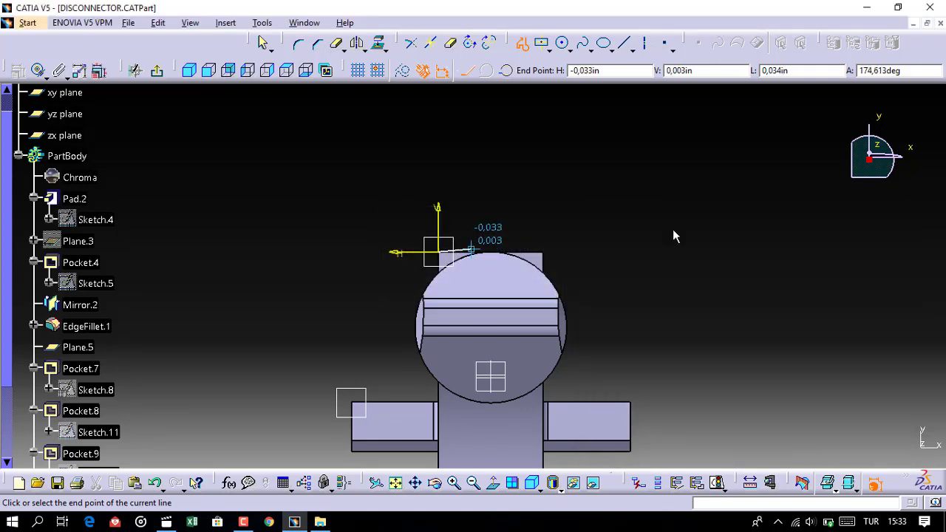
# Profile from the Plane.8 sketch origin: 0.054 in horizontally, then 0.078 in straight down.
pyautogui.press('Escape')
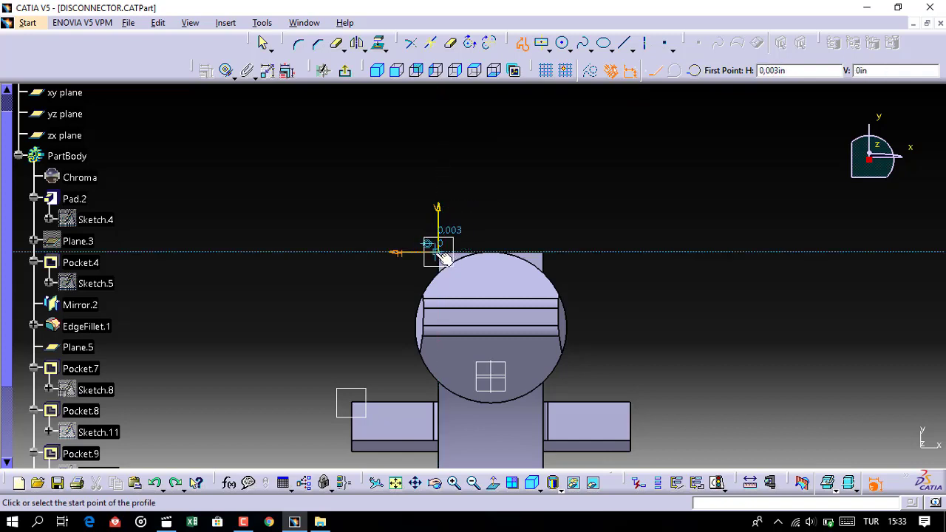
pyautogui.click(447, 253)
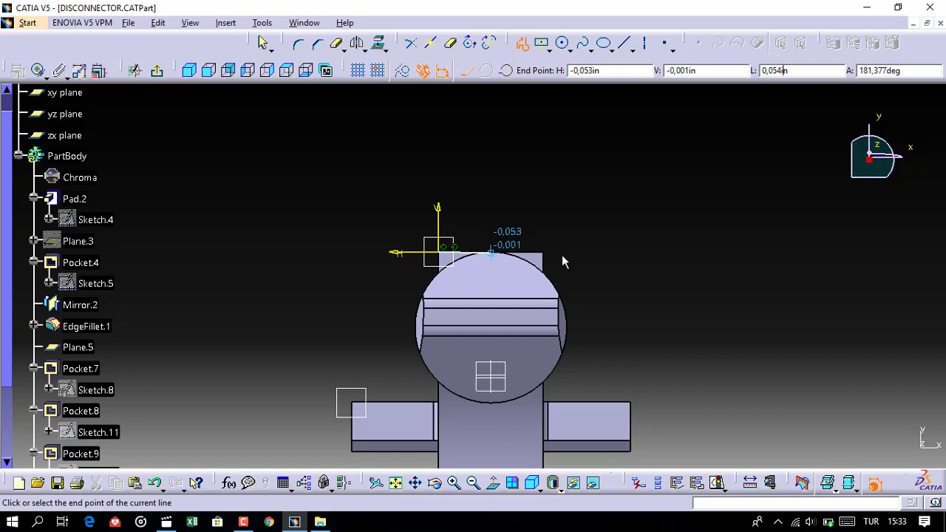
pyautogui.press('Return')
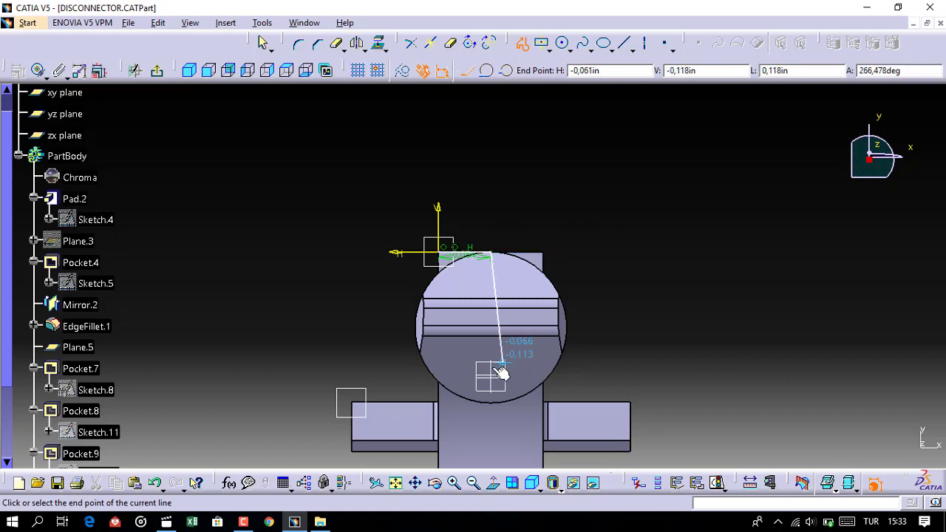
pyautogui.press('Tab')
pyautogui.press('Tab')
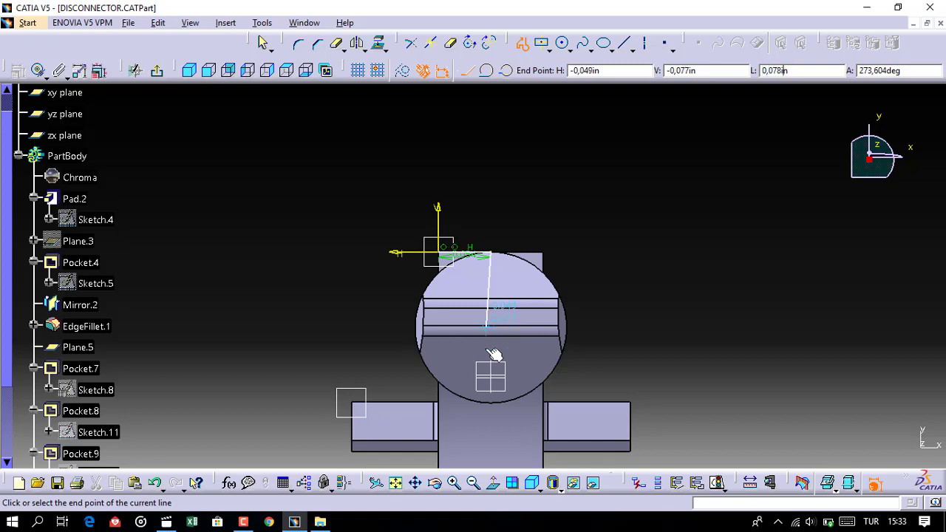
pyautogui.press('Return')
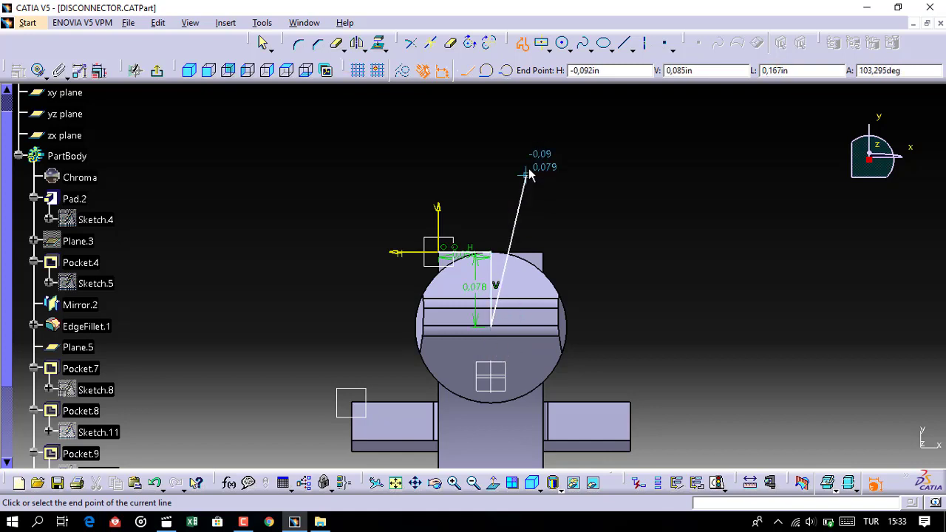
pyautogui.press('Escape')
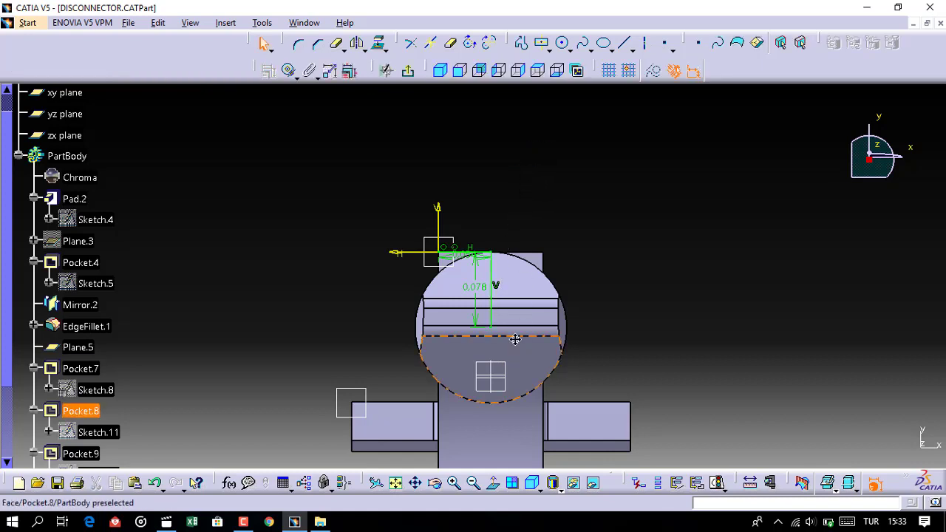
pyautogui.moveTo(561, 252)
pyautogui.mouseDown(button='middle')
pyautogui.moveTo(560, 227)
pyautogui.moveTo(564, 245)
pyautogui.mouseUp(button='middle')
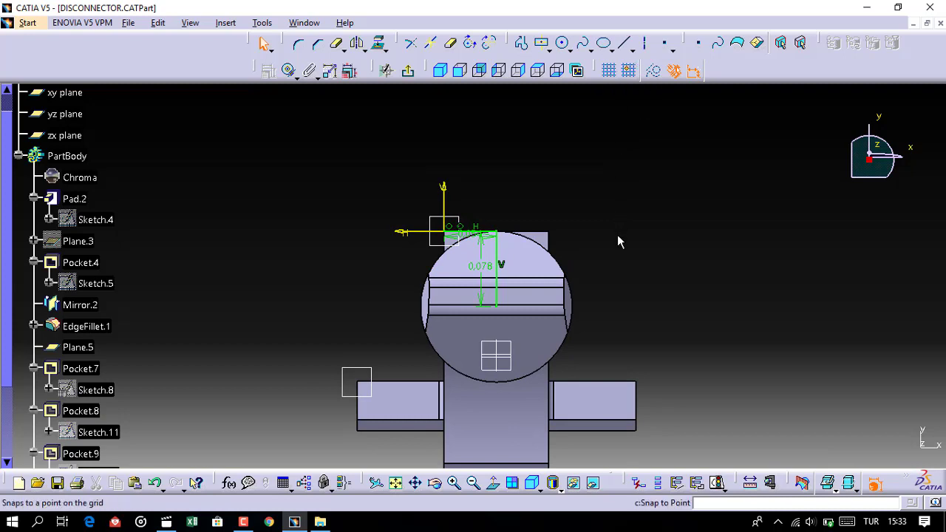
pyautogui.moveTo(617, 234); pyautogui.dragTo(619, 216, button='middle')
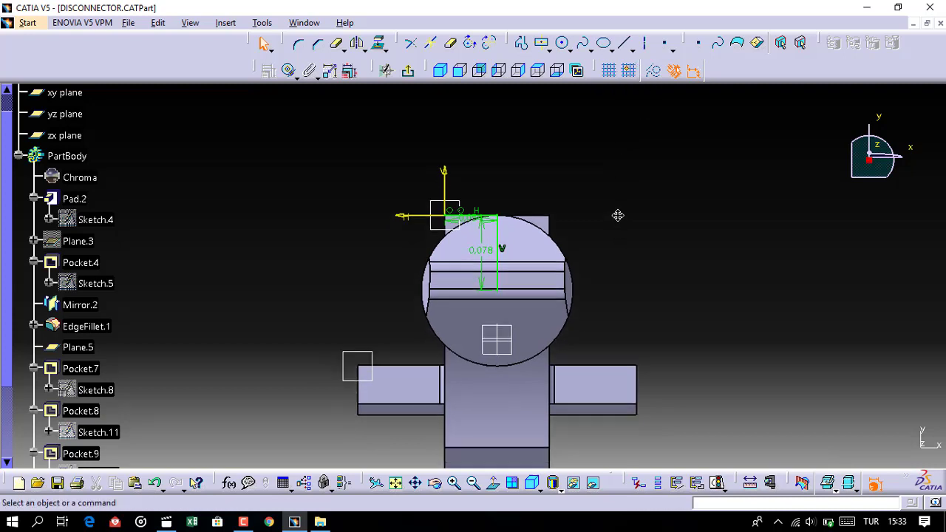
# Draw a circle over the round body outline.
pyautogui.click(561, 43)
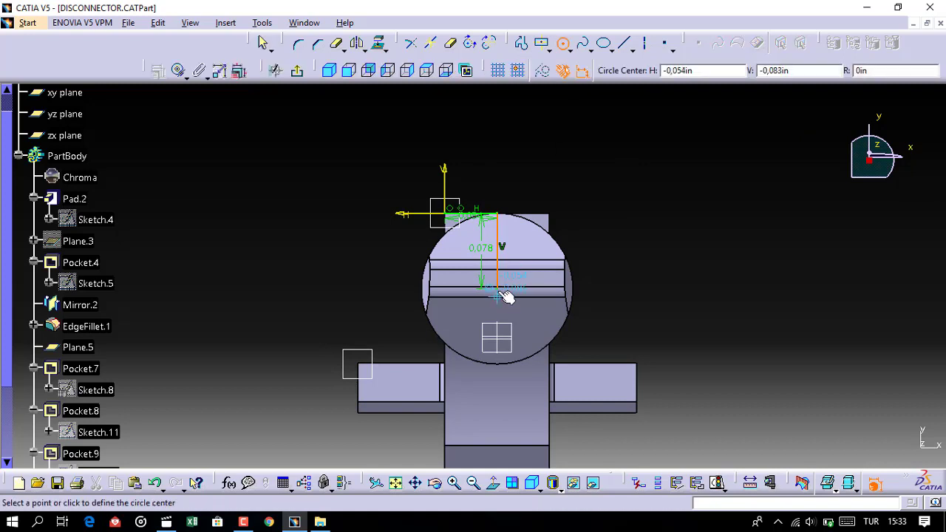
pyautogui.click(573, 285)
pyautogui.moveTo(623, 279); pyautogui.dragTo(626, 298, button='middle')
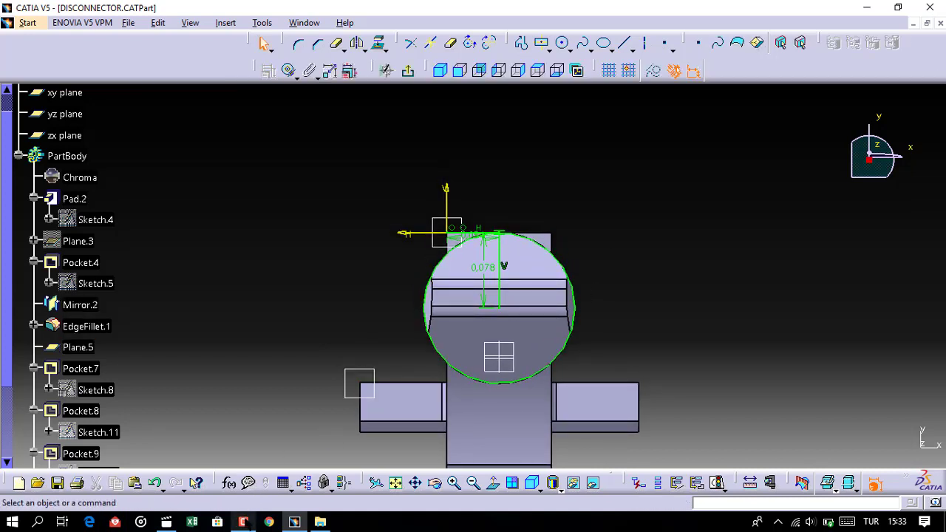
pyautogui.click(294, 521)
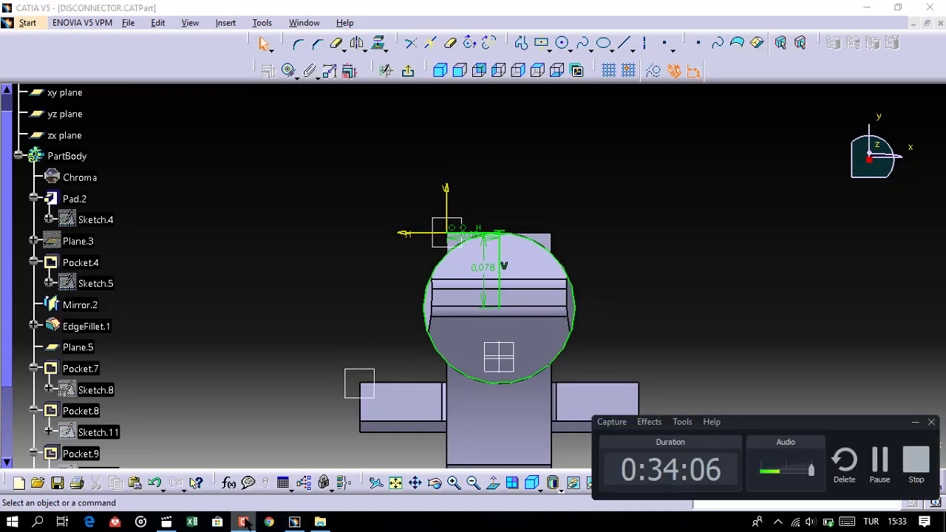
pyautogui.click(915, 424)
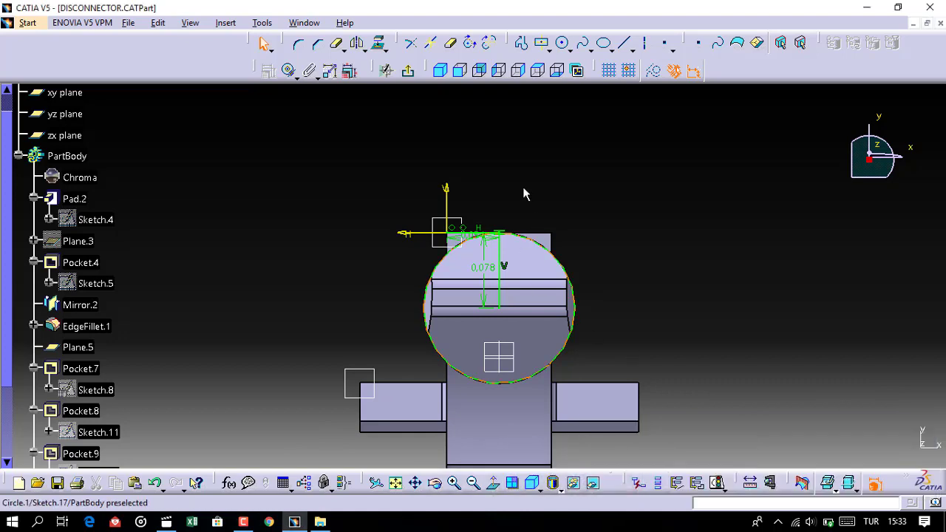
# Draw a vertical line straight down from the sketch origin.
pyautogui.click(625, 43)
pyautogui.moveTo(566, 312); pyautogui.dragTo(561, 205, button='middle')
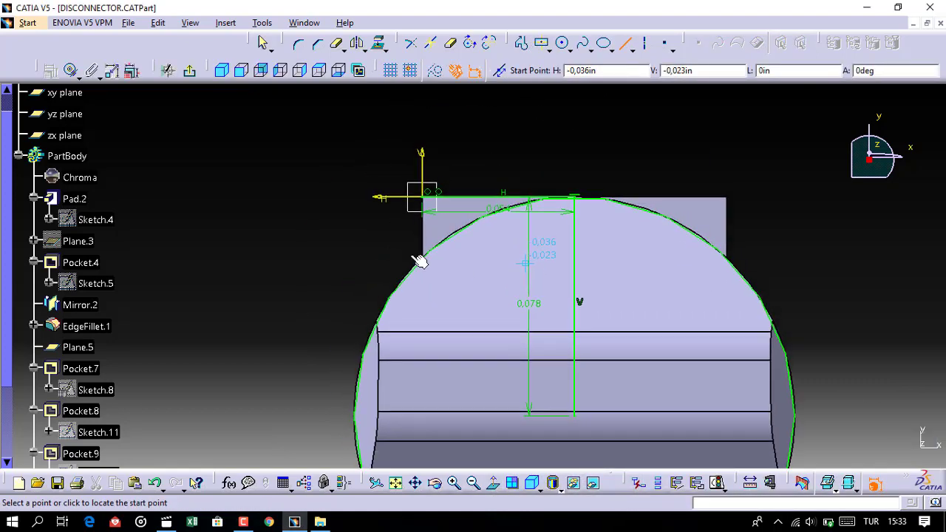
pyautogui.click(422, 198)
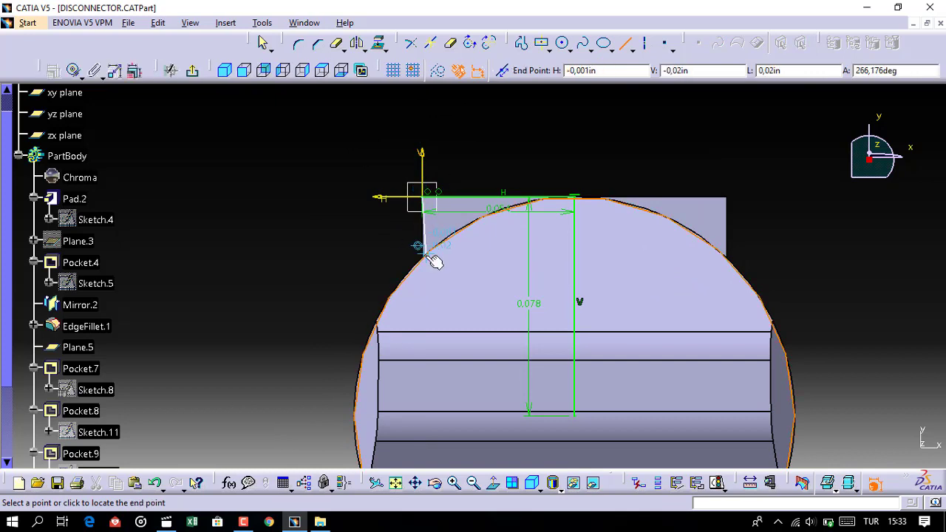
pyautogui.click(428, 285)
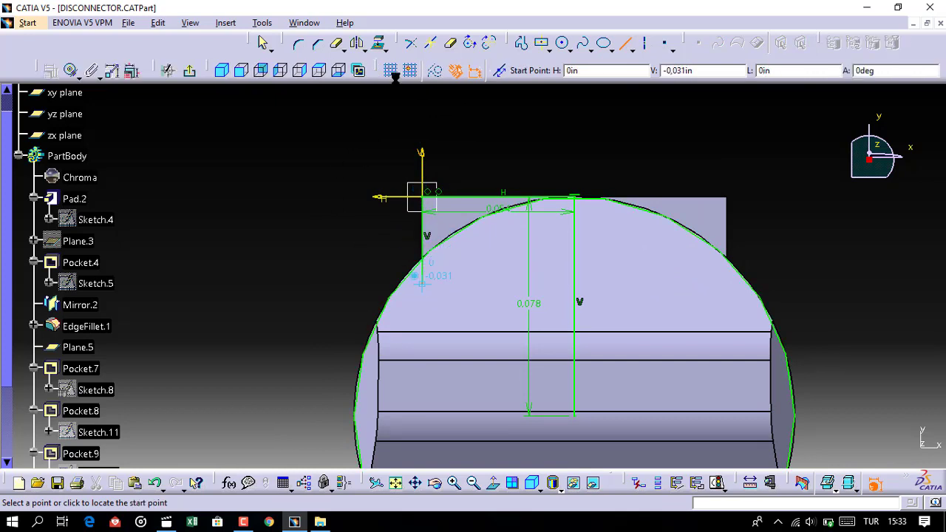
# Trim the vertical line below the arc, then delete the 0.078 line and the circle.
pyautogui.click(448, 44)
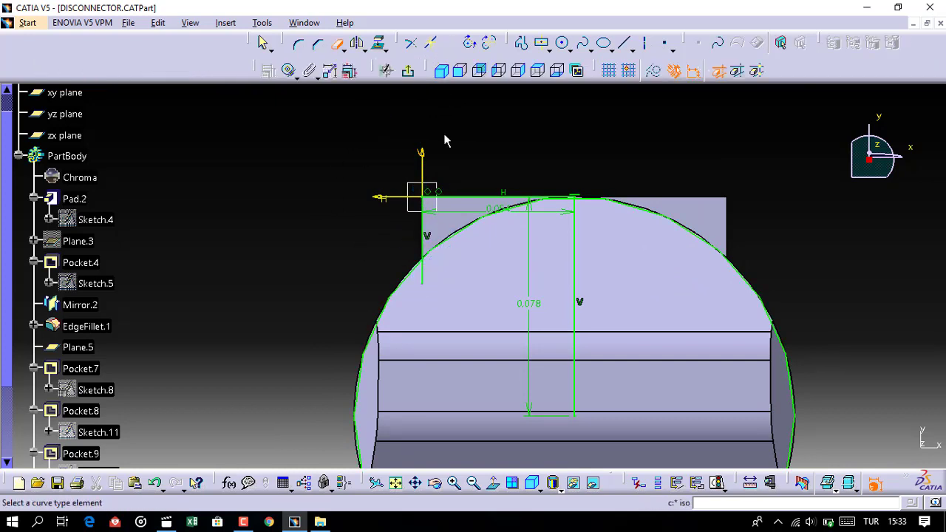
pyautogui.click(427, 281)
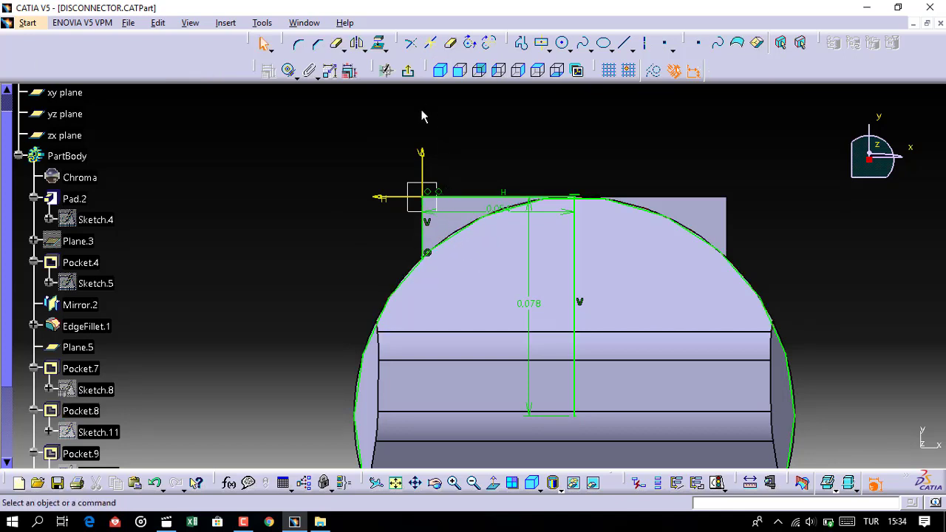
pyautogui.click(427, 225)
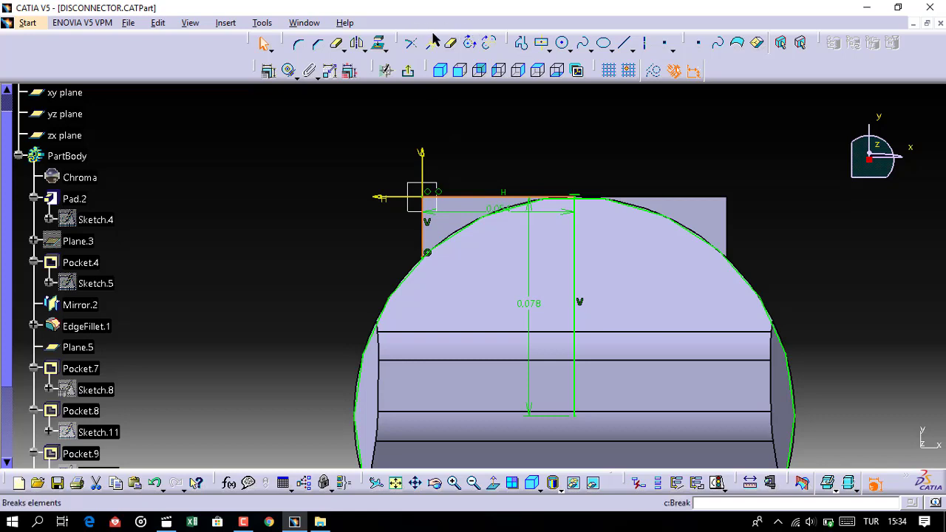
pyautogui.click(357, 43)
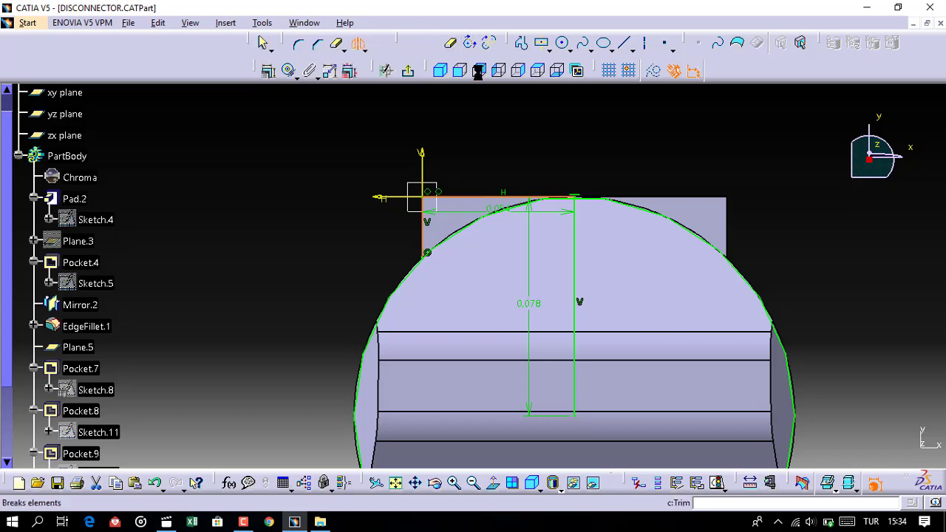
pyautogui.click(578, 238)
pyautogui.keyDown('ctrl'); pyautogui.moveTo(563, 153); pyautogui.dragTo(675, 264, button='middle'); pyautogui.keyUp('ctrl')
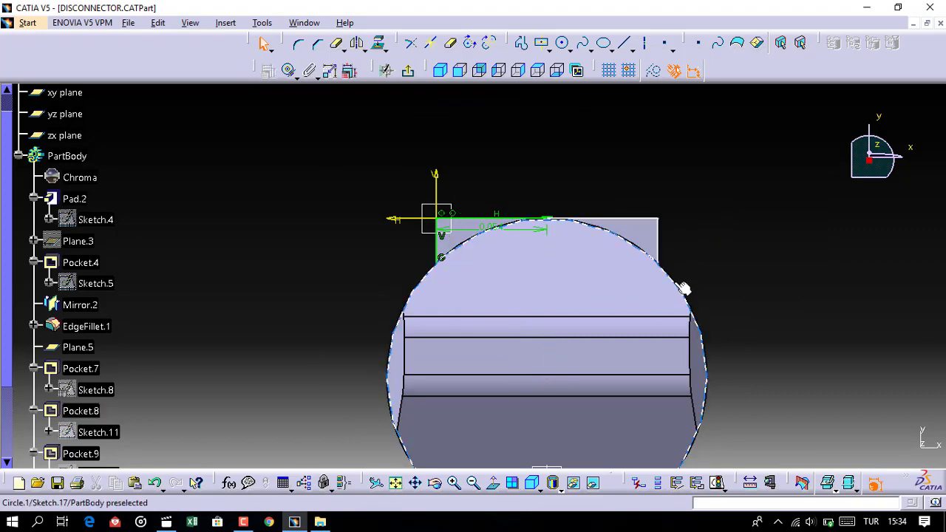
pyautogui.rightClick(671, 279)
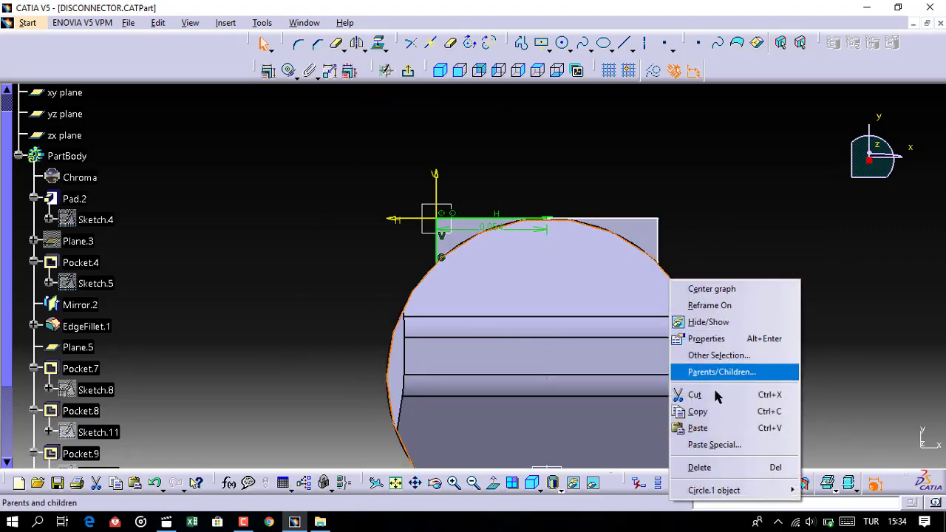
pyautogui.click(718, 410)
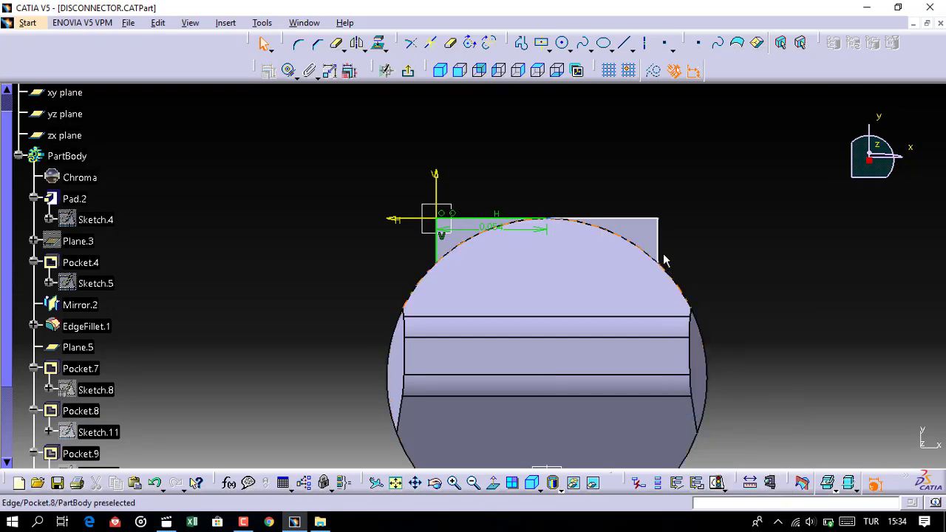
pyautogui.moveTo(622, 159); pyautogui.dragTo(495, 120, button='middle')
pyautogui.click(409, 71)
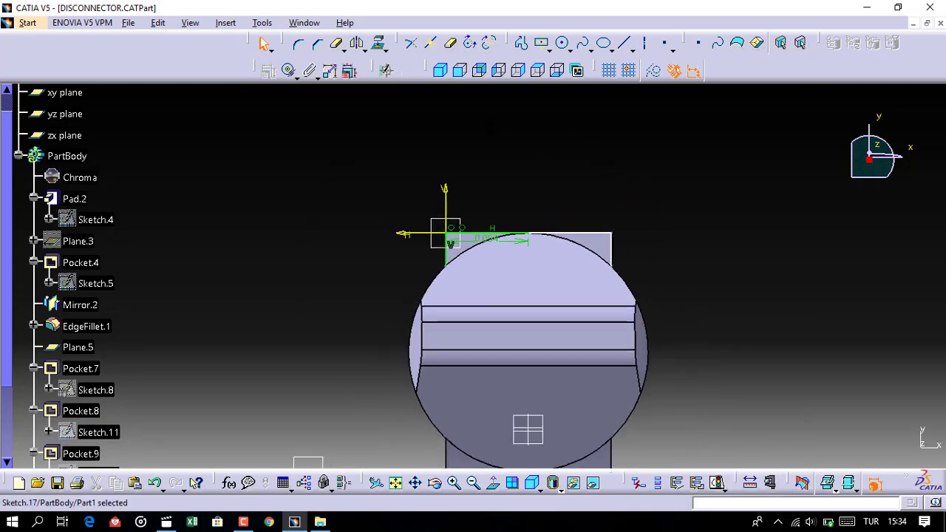
pyautogui.moveTo(531, 198)
pyautogui.mouseDown(button='middle')
pyautogui.moveTo(550, 218)
pyautogui.moveTo(555, 269)
pyautogui.mouseUp(button='middle')
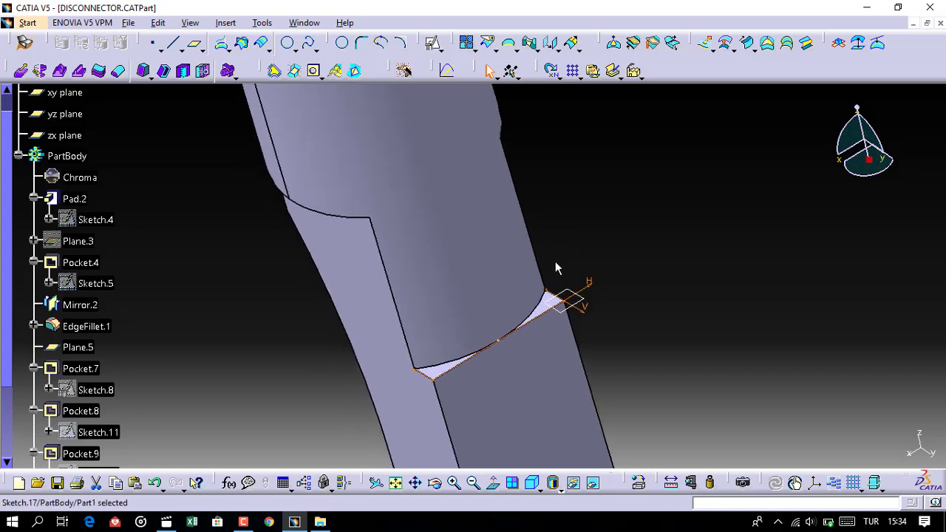
pyautogui.moveTo(506, 249); pyautogui.dragTo(632, 318, button='middle')
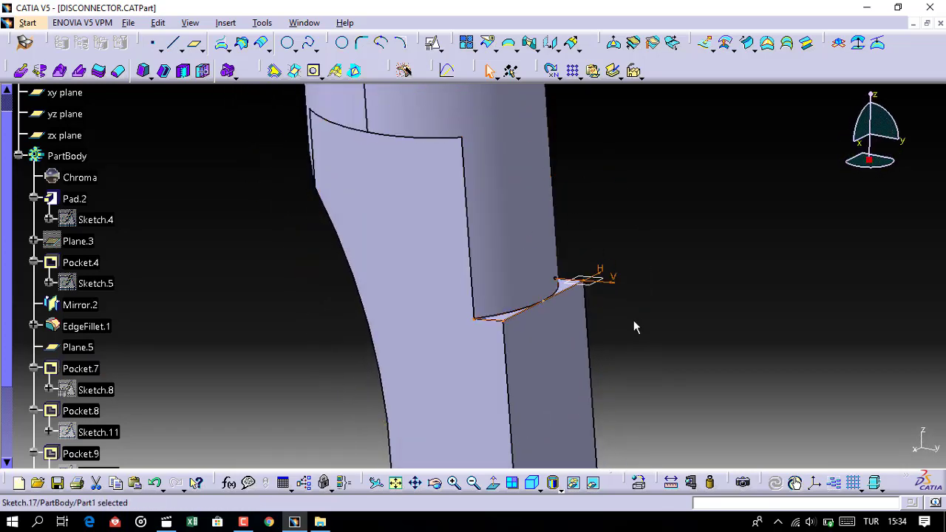
pyautogui.click(634, 326)
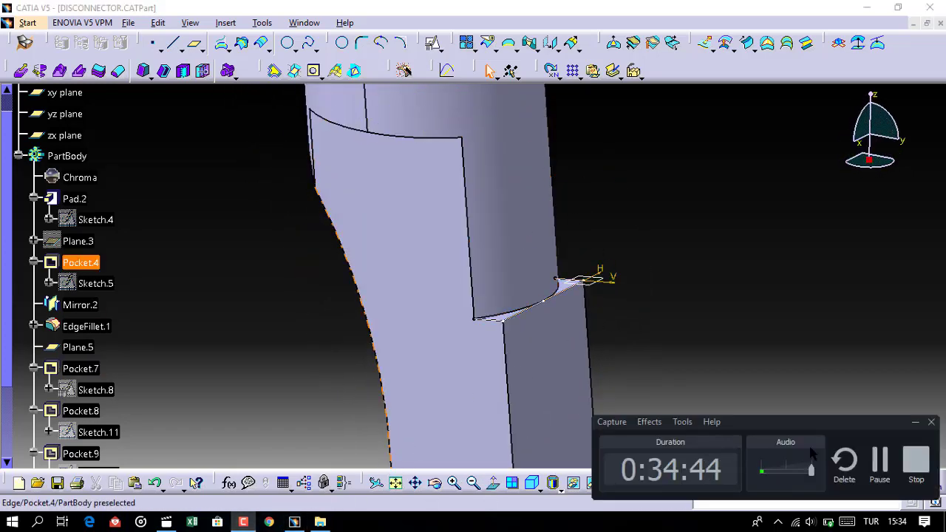
pyautogui.click(579, 295)
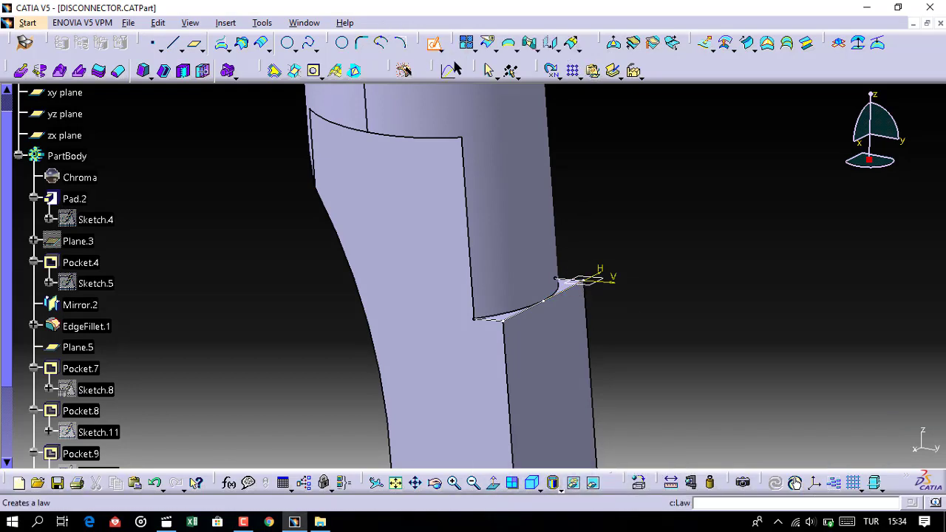
pyautogui.click(565, 286)
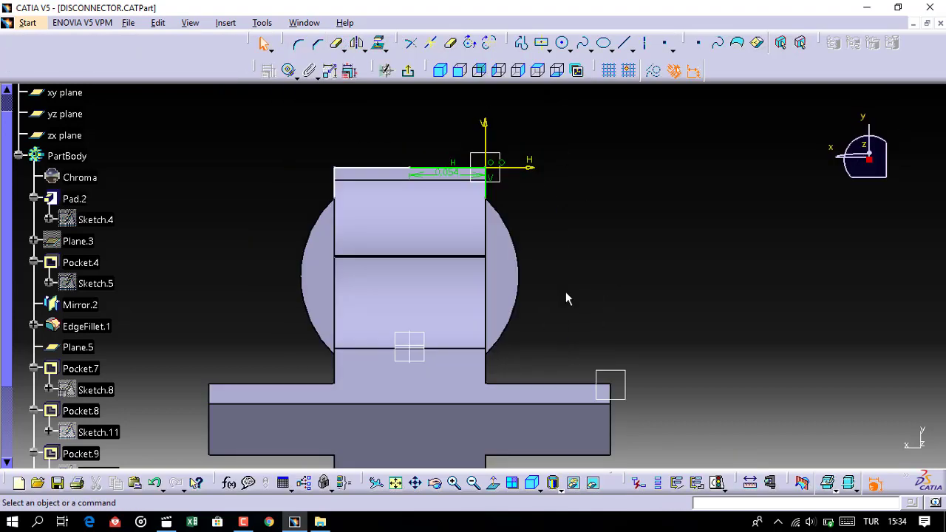
# Draw a 0.078 in vertical line down from the sketch's top edge.
pyautogui.moveTo(566, 295)
pyautogui.mouseDown(button='middle')
pyautogui.moveTo(570, 215)
pyautogui.moveTo(602, 297)
pyautogui.mouseUp(button='middle')
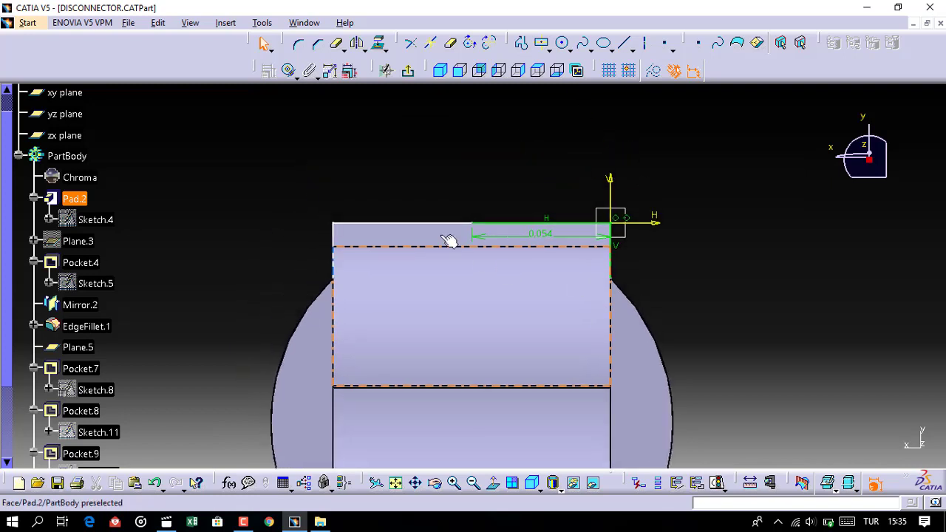
pyautogui.moveTo(477, 144); pyautogui.dragTo(509, 91, button='middle')
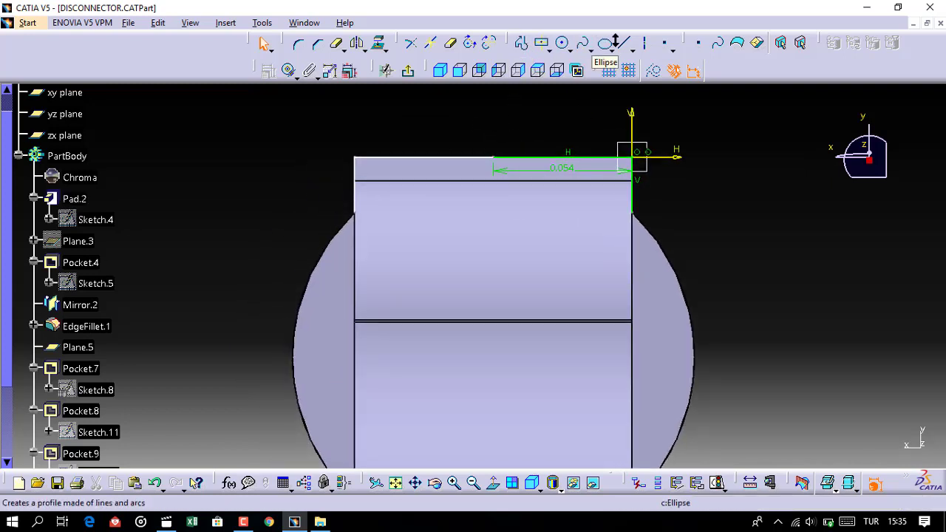
pyautogui.click(619, 46)
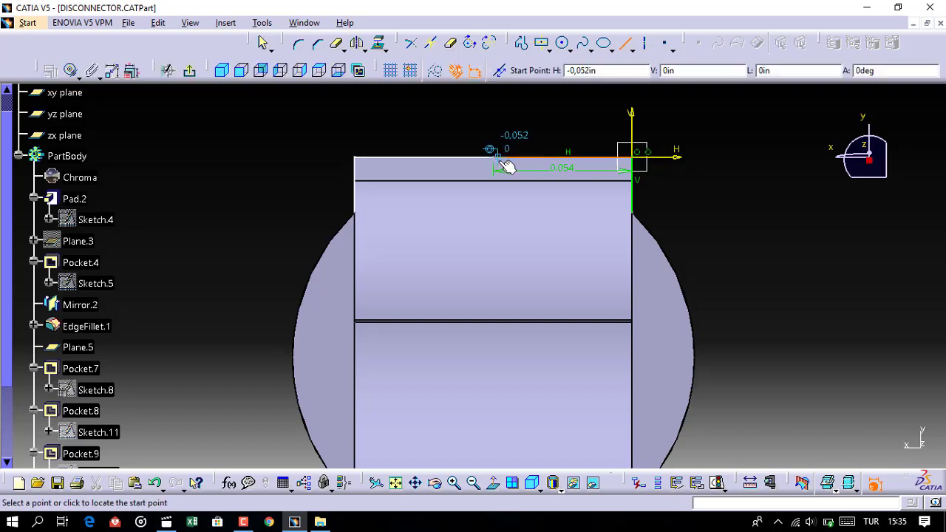
pyautogui.click(494, 159)
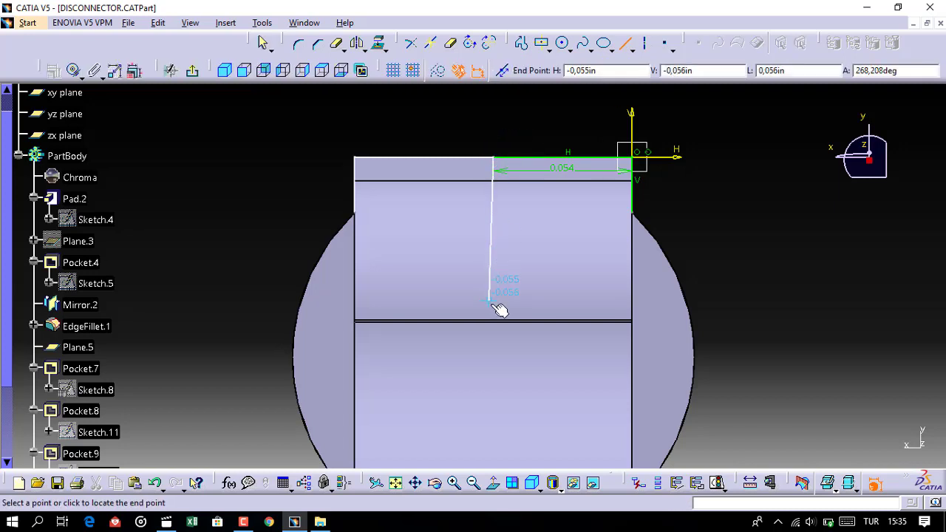
pyautogui.press('Tab')
pyautogui.press('Tab')
pyautogui.press('Return')
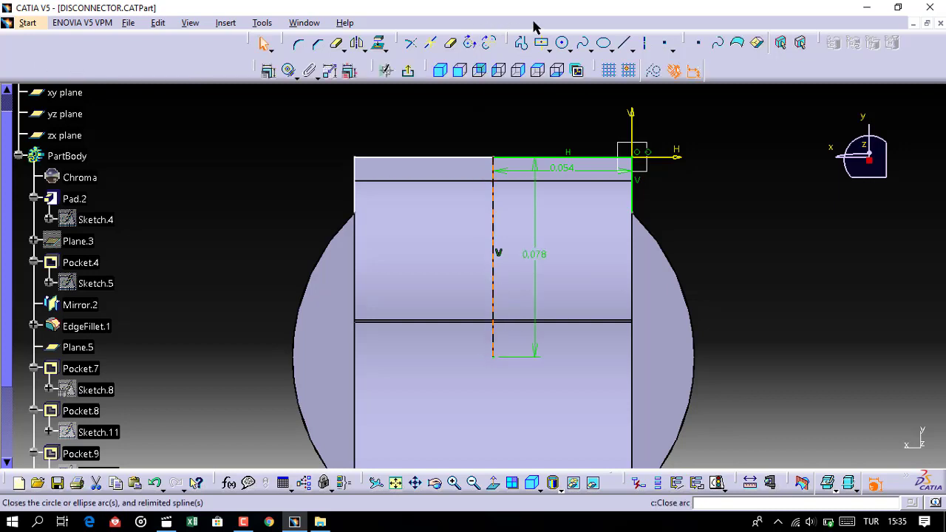
# Add a circle centred at the line's lower end and reaching the top line, then trim off its lower part.
pyautogui.click(562, 44)
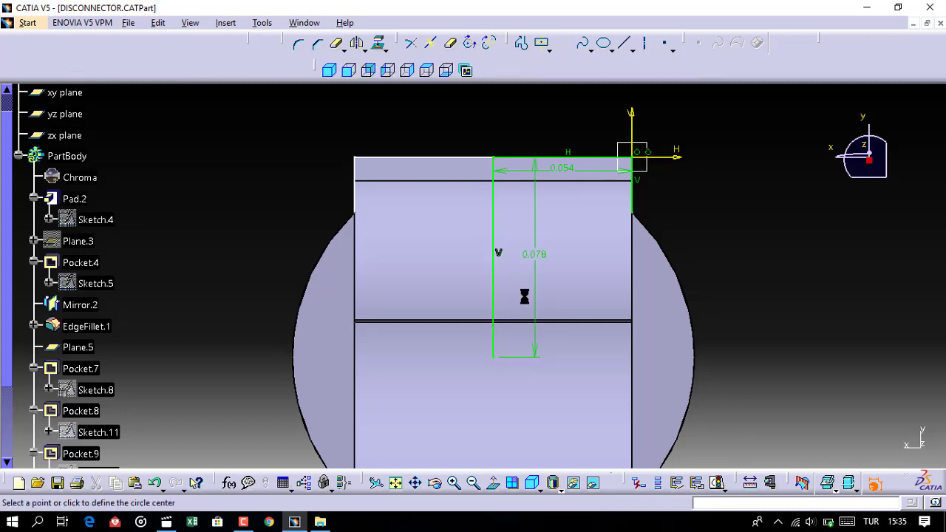
pyautogui.click(496, 359)
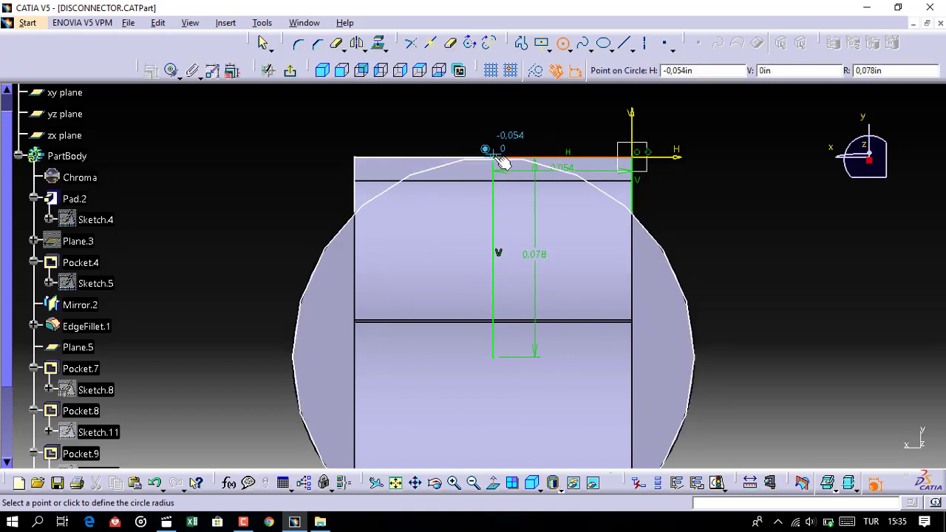
pyautogui.click(499, 161)
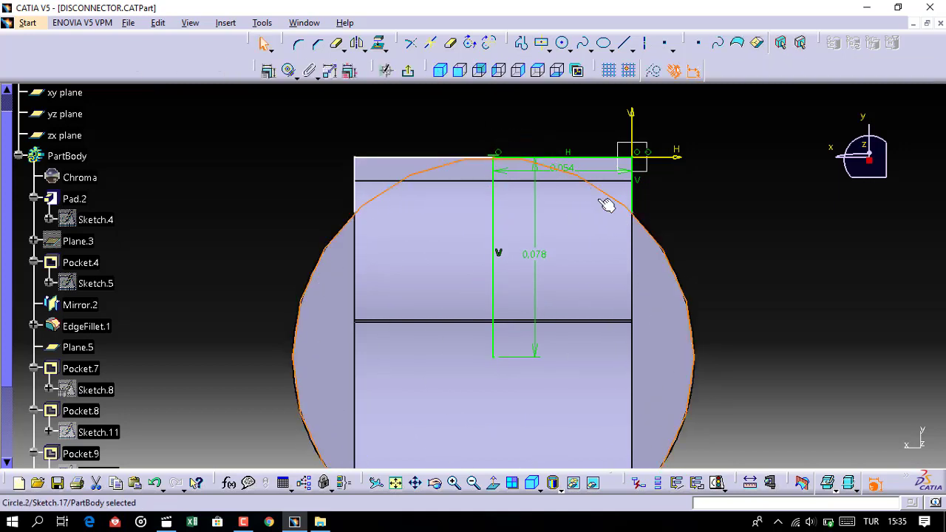
pyautogui.click(619, 218)
pyautogui.click(453, 44)
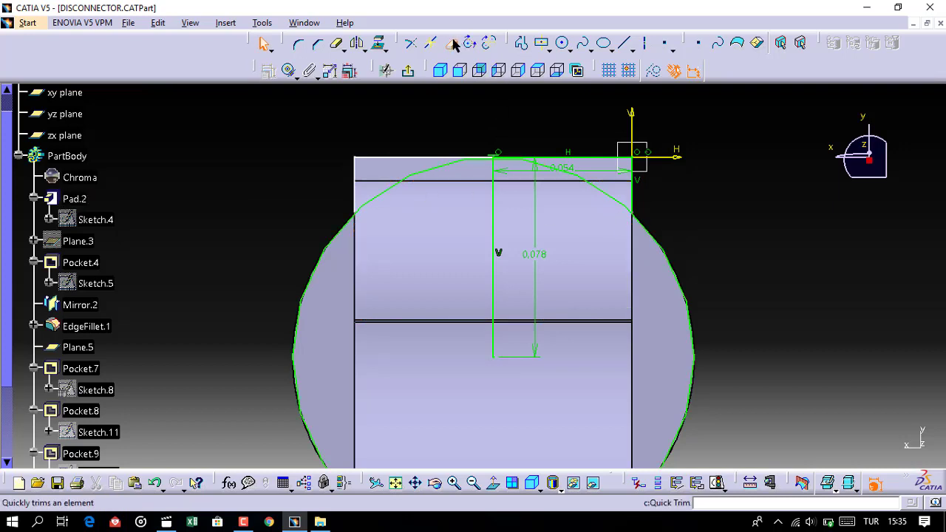
pyautogui.click(681, 282)
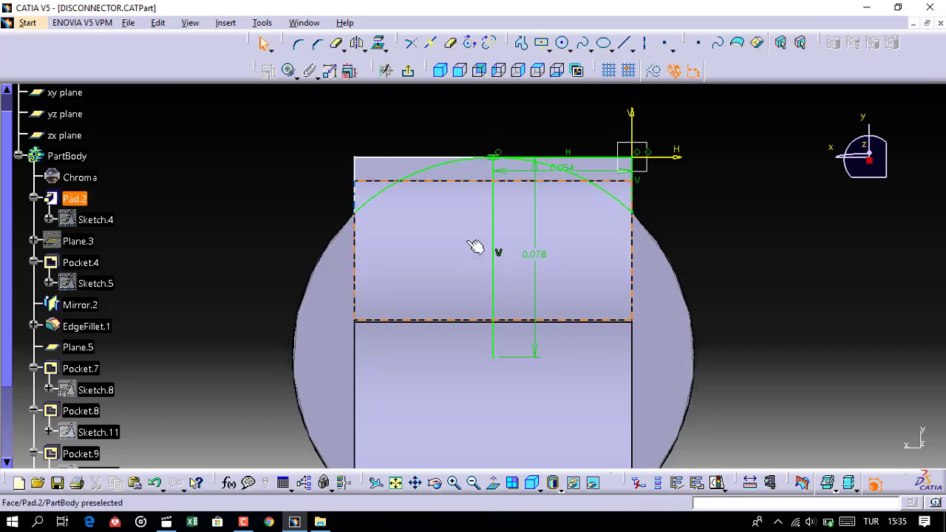
# Delete the 0.078 line and the arc, then exit to the 3D part and rotate it.
pyautogui.moveTo(475, 246); pyautogui.dragTo(502, 244, button='middle')
pyautogui.click(501, 251)
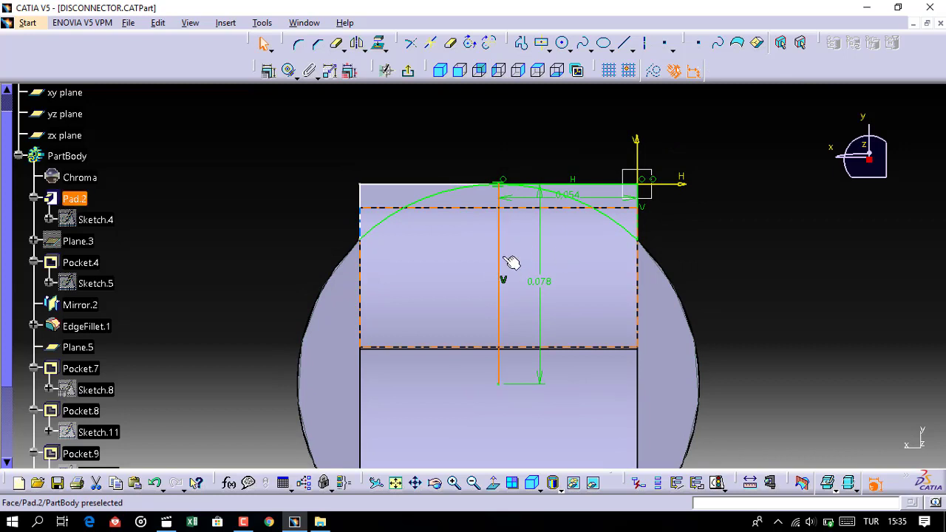
pyautogui.press('Delete')
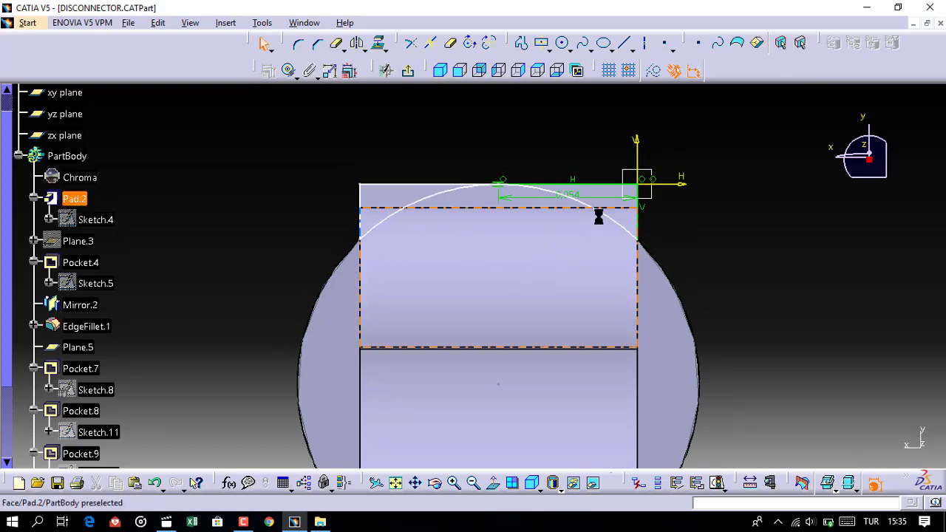
pyautogui.click(613, 218)
pyautogui.rightClick(612, 217)
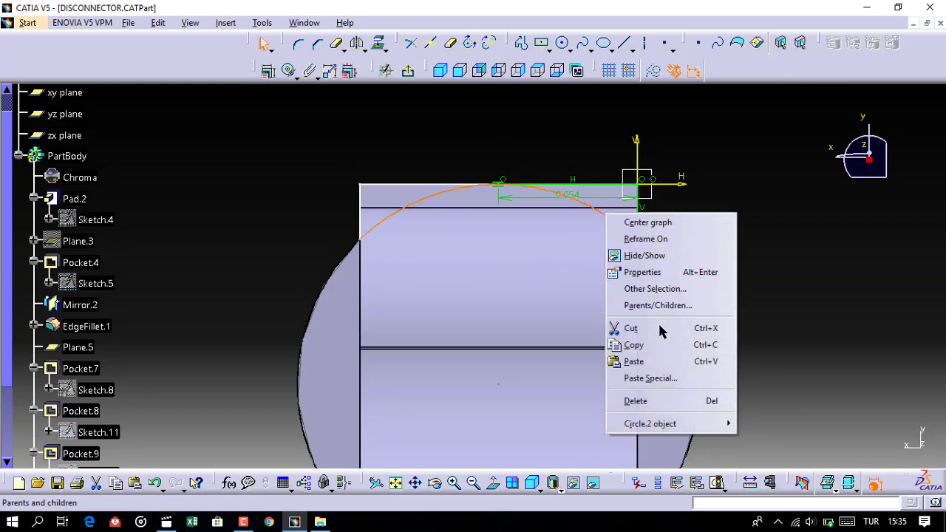
pyautogui.click(659, 347)
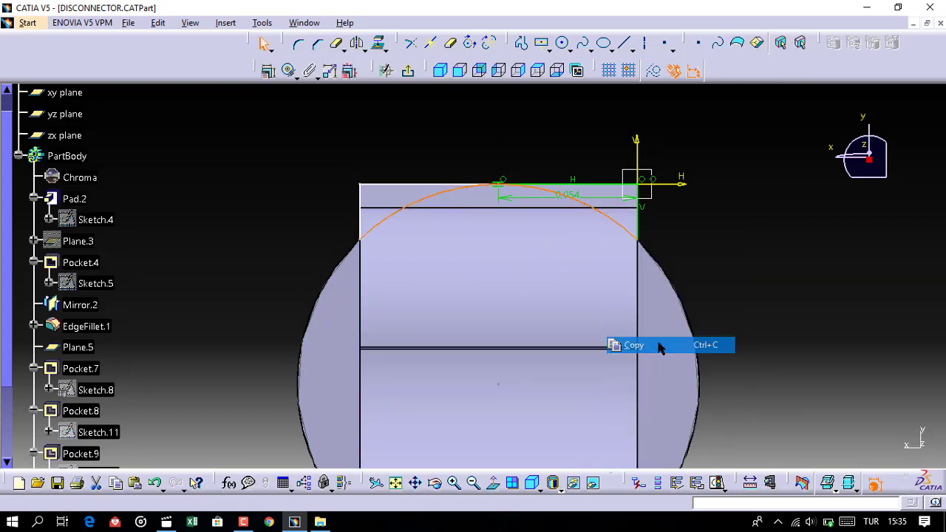
pyautogui.click(407, 70)
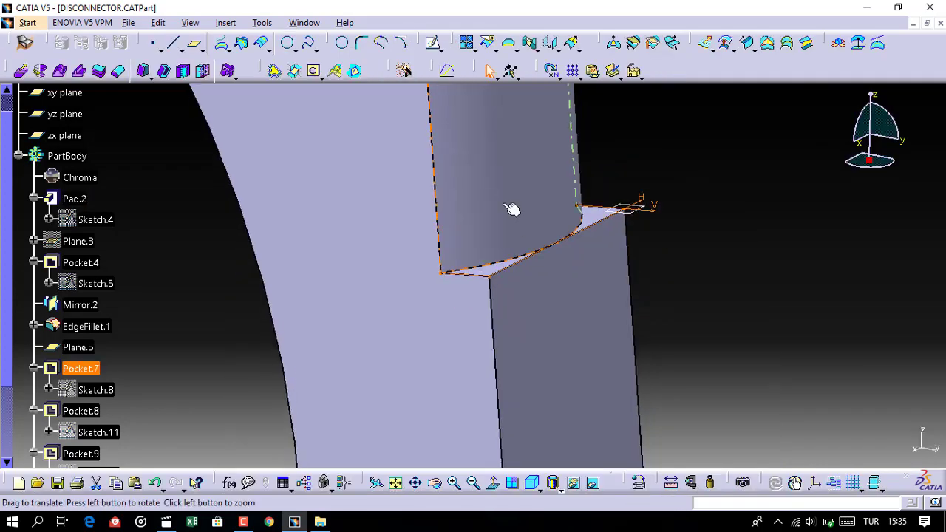
pyautogui.moveTo(513, 209)
pyautogui.mouseDown(button='middle')
pyautogui.moveTo(589, 246)
pyautogui.moveTo(565, 325)
pyautogui.mouseUp(button='middle')
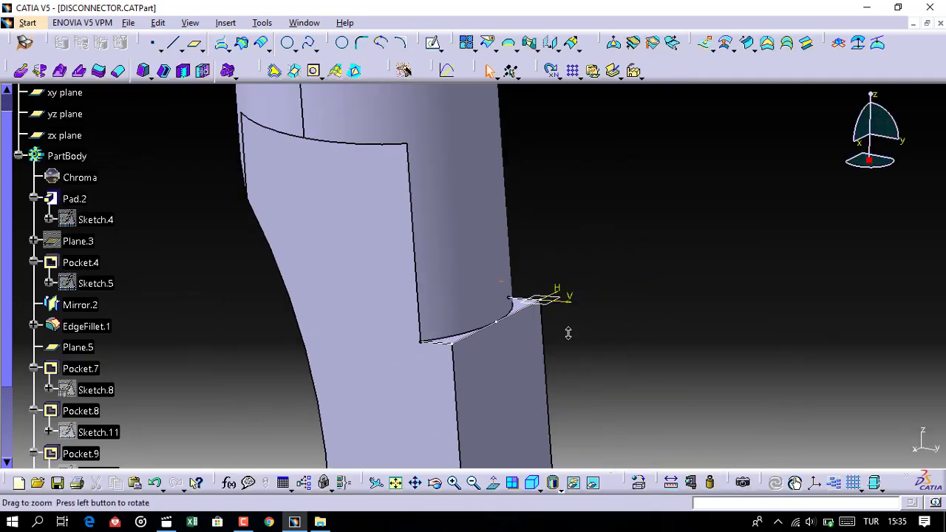